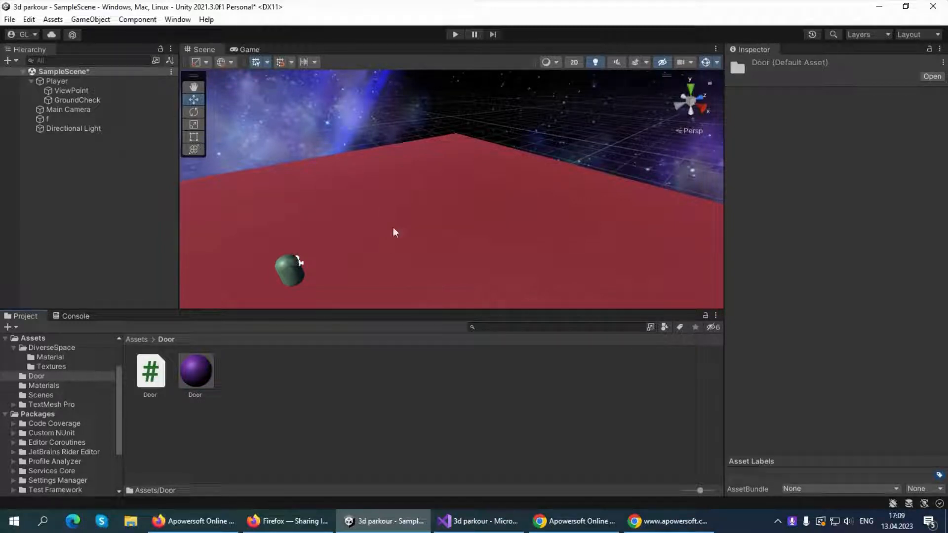
Save the current scene.
click(171, 72)
click(207, 97)
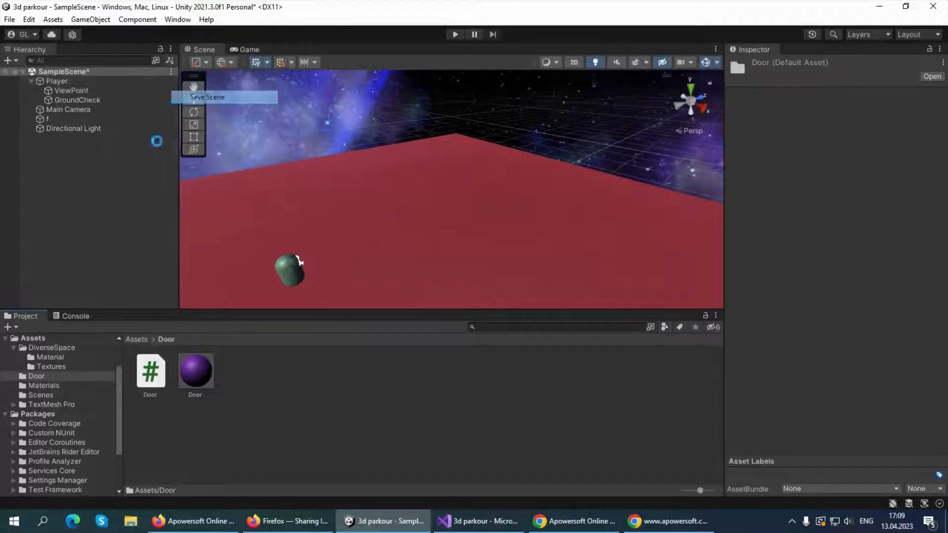
alt+drag(425, 225, 538, 154)
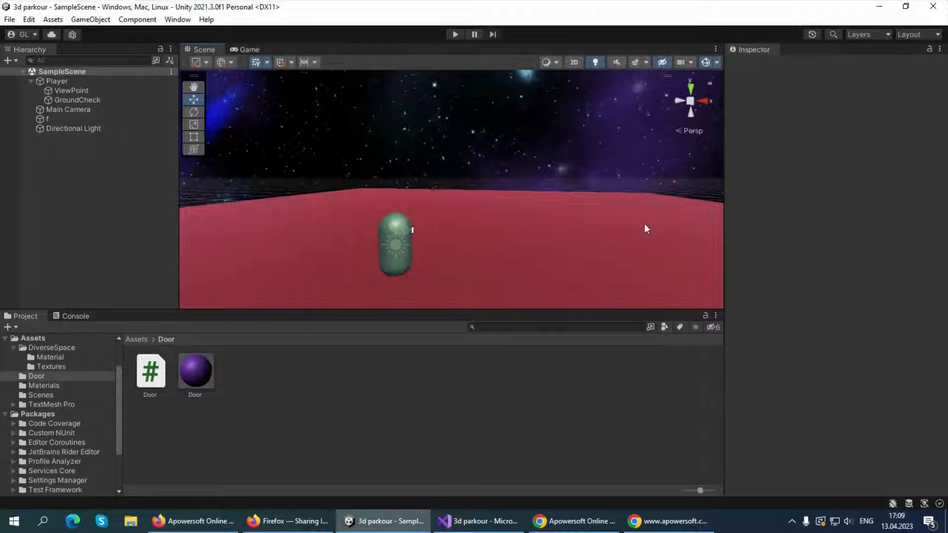
alt+drag(563, 224, 407, 296)
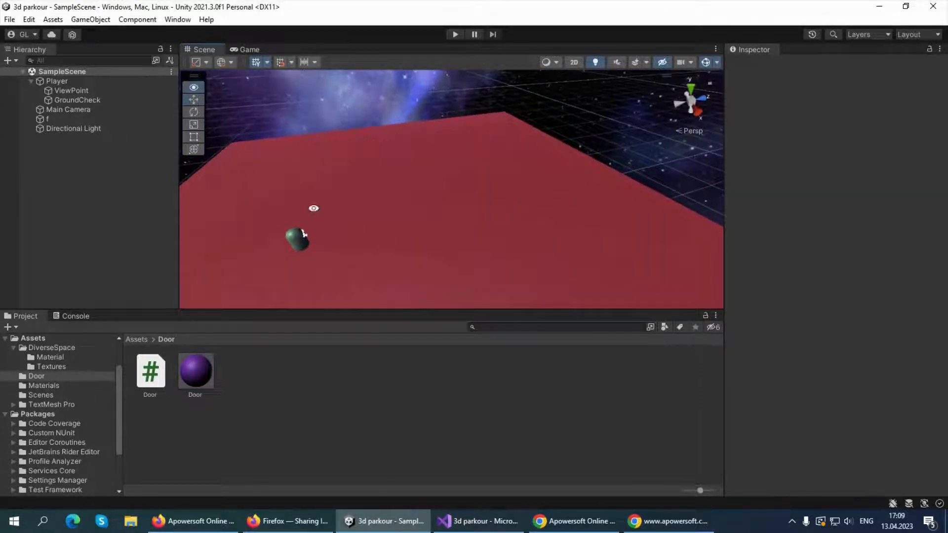
alt+drag(313, 208, 525, 171)
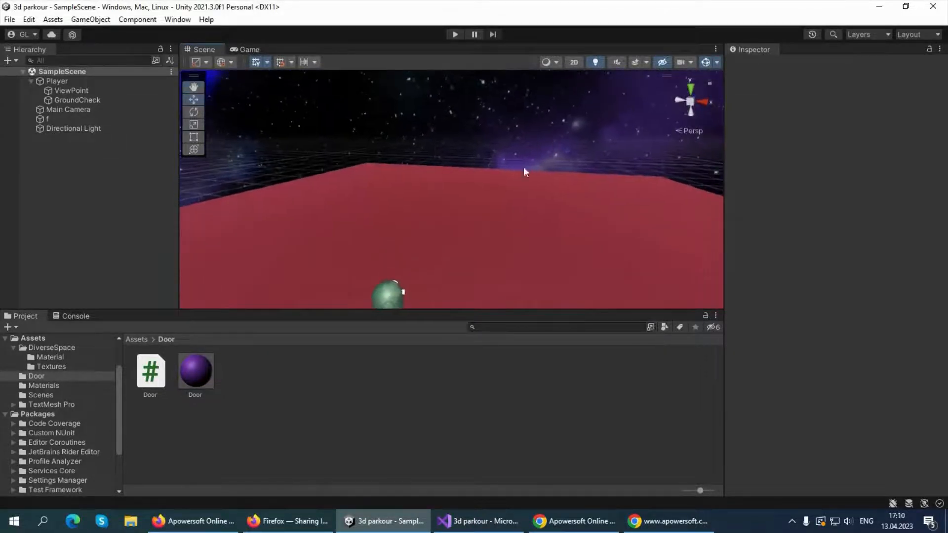
right_click(106, 177)
mouse_move(140, 336)
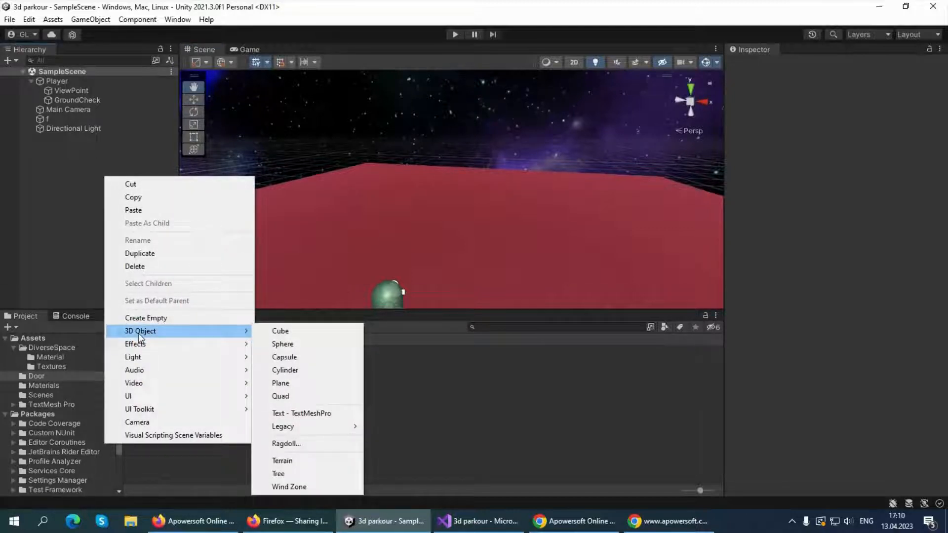
click(276, 332)
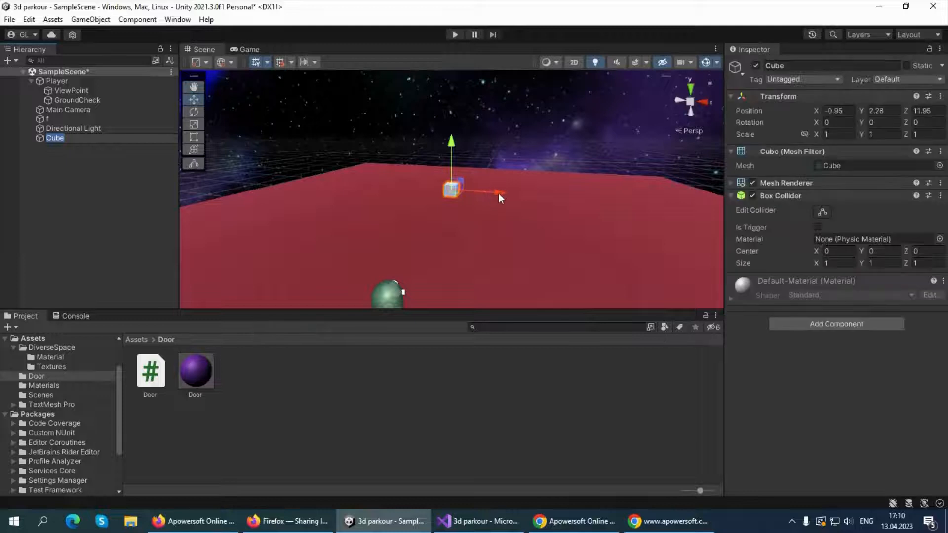
drag(500, 191, 472, 190)
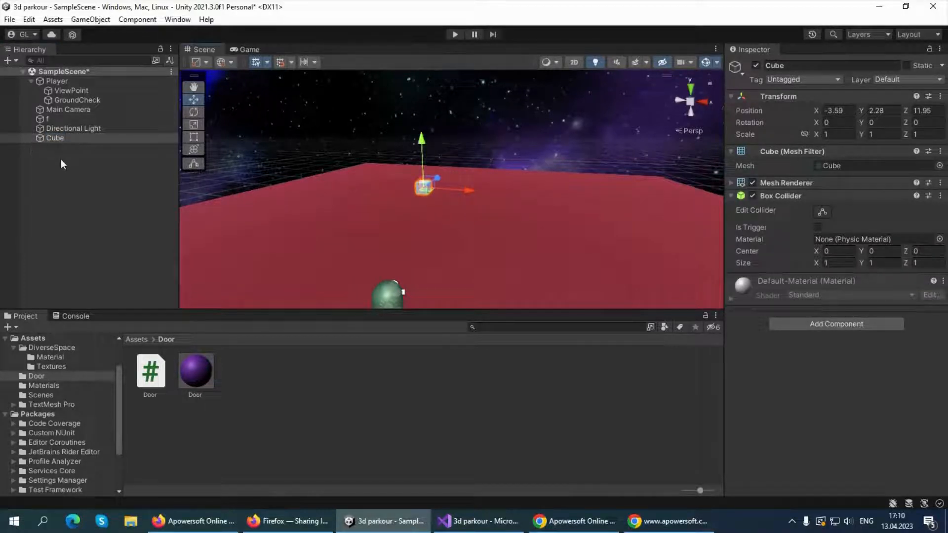
click(69, 142)
key(Delete)
Create a 3D cube in the scene, name it "wall" and select it.
right_click(69, 144)
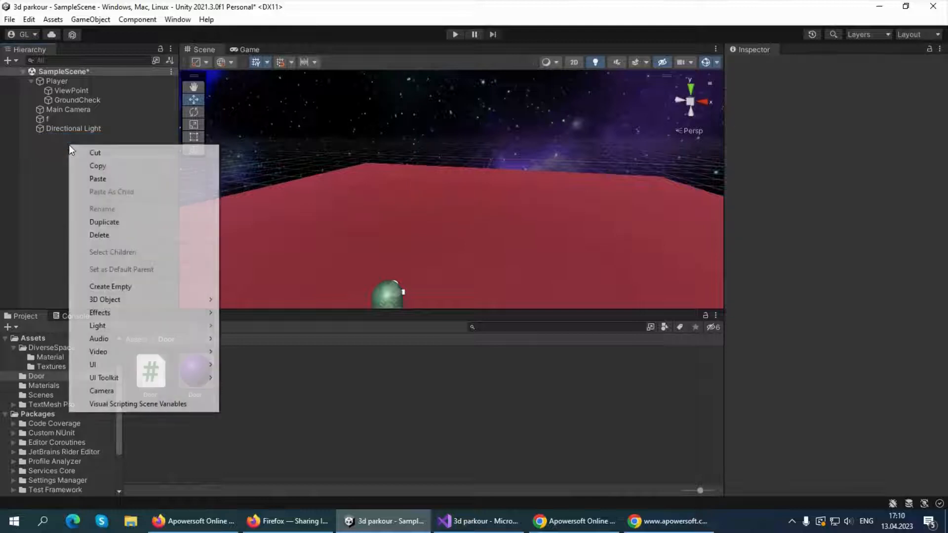
right_click(38, 192)
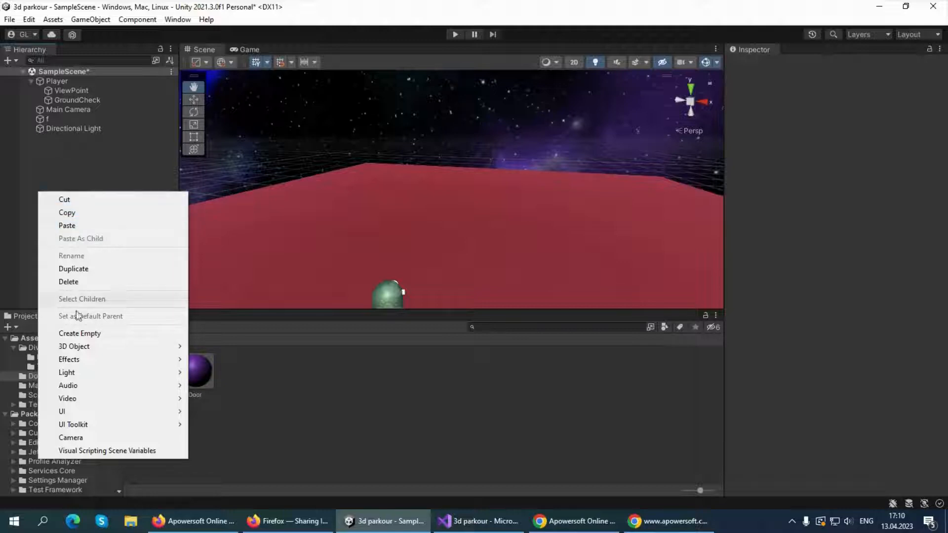
mouse_move(76, 352)
click(216, 349)
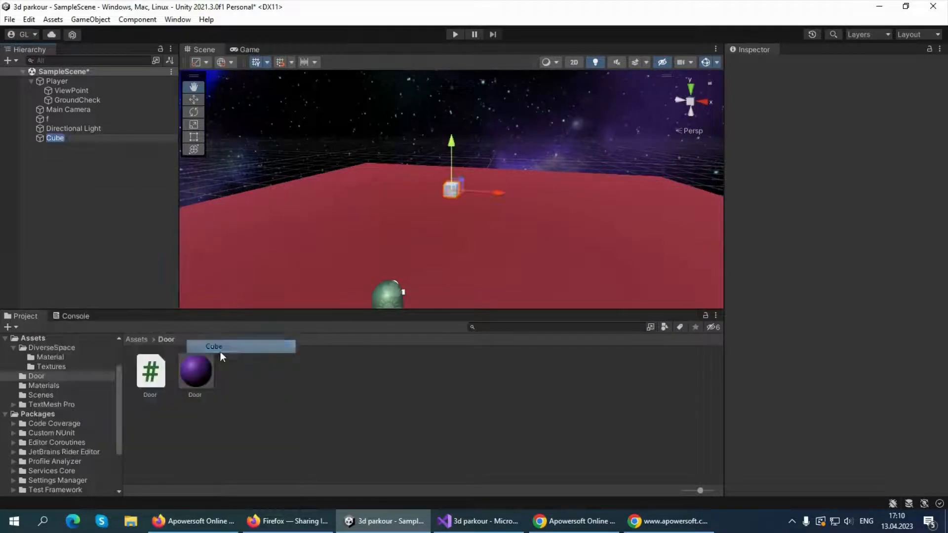
text(wall)
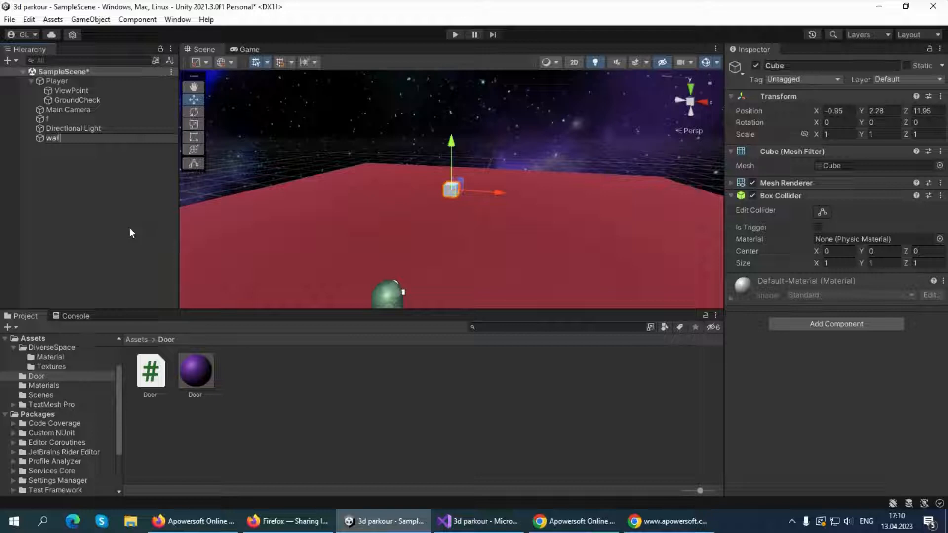
click(129, 227)
click(62, 141)
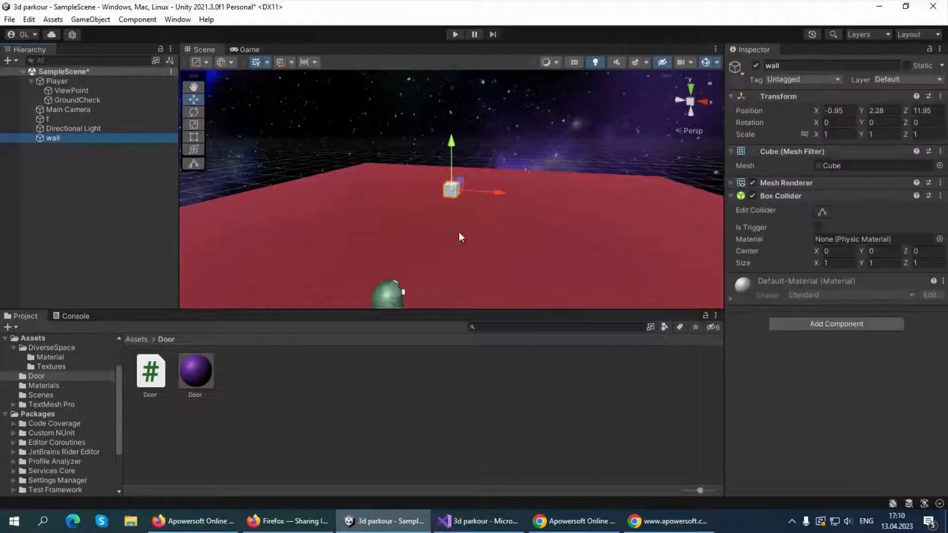
Scale the wall to about 2.76 on X and 4.55 on Y, checking its size in the game view.
click(823, 134)
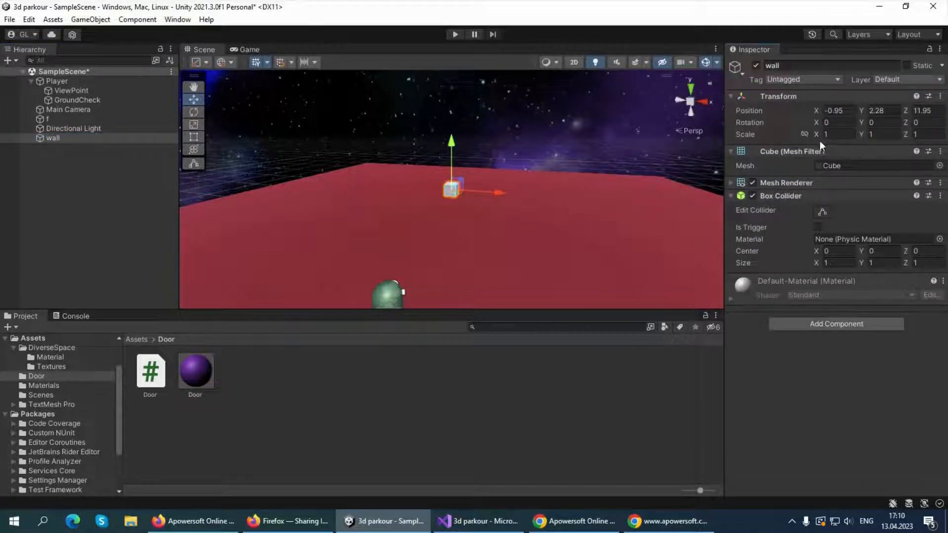
drag(822, 135, 924, 134)
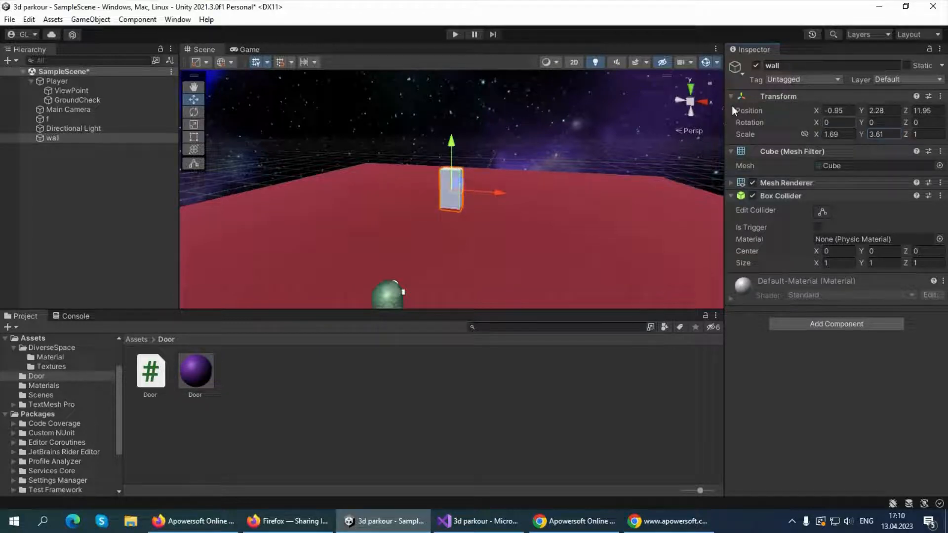
click(258, 47)
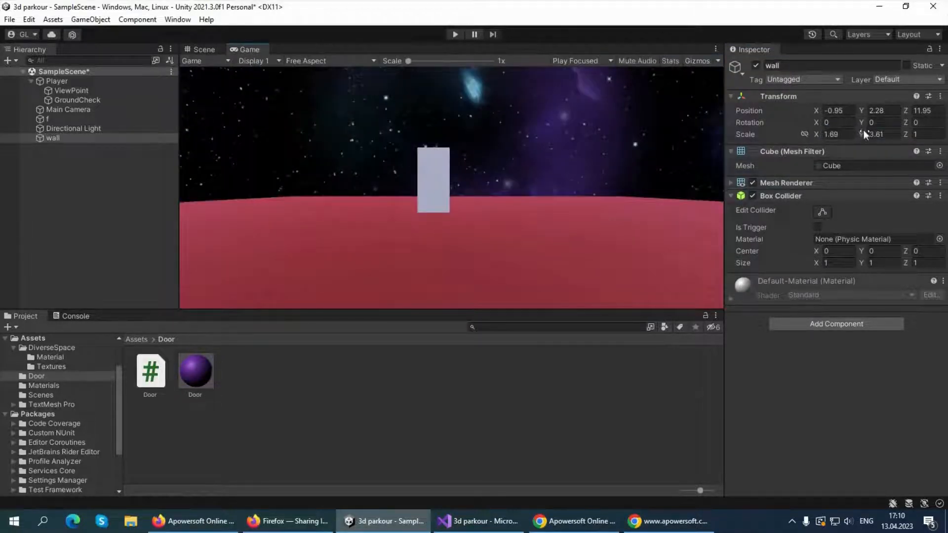
drag(861, 133, 885, 133)
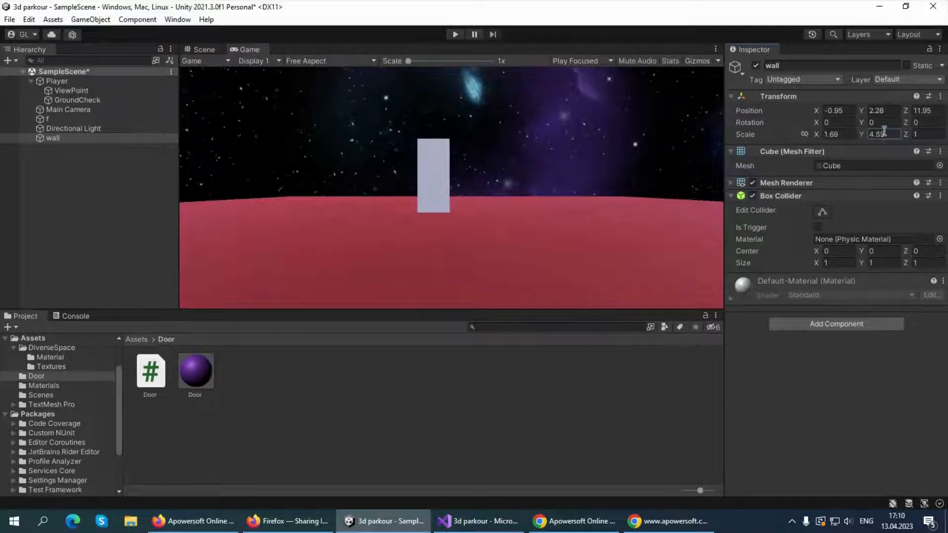
click(201, 49)
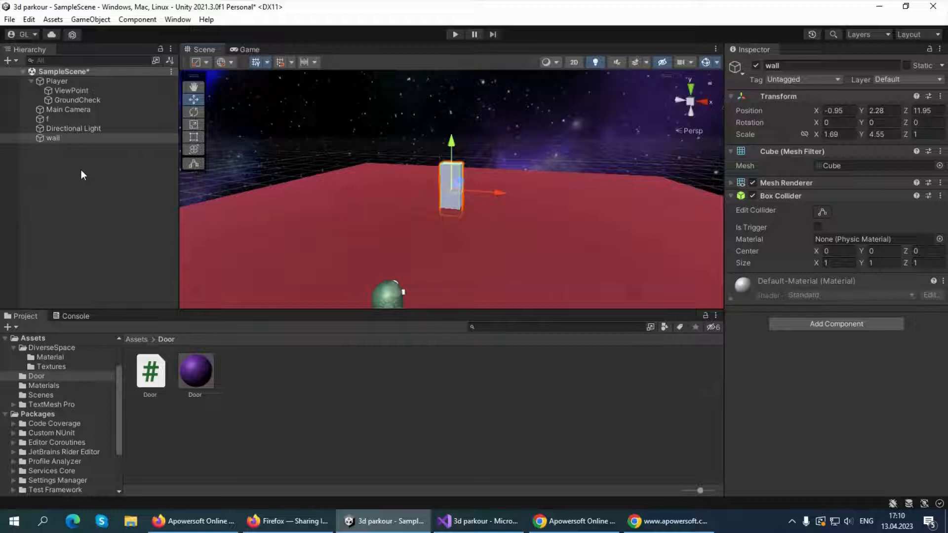
click(49, 186)
click(52, 139)
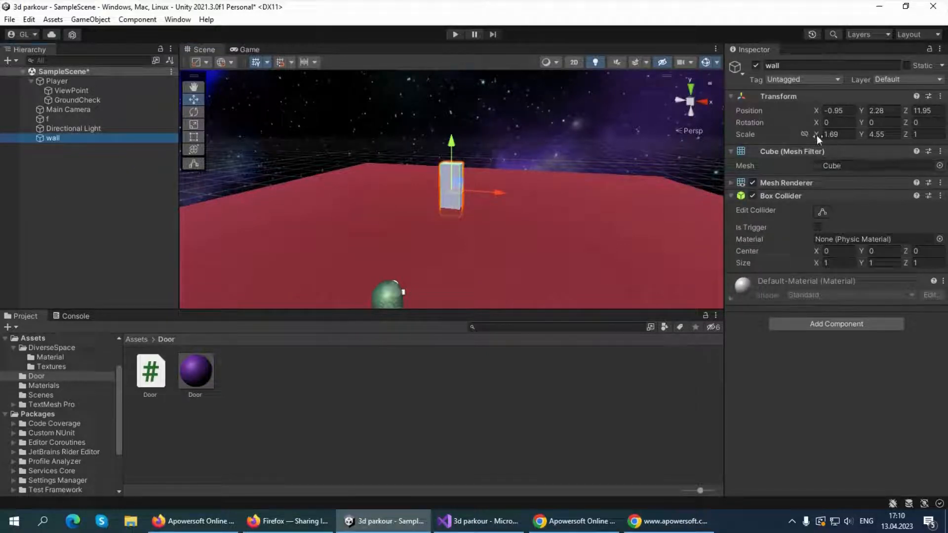
drag(817, 135, 825, 136)
Duplicate the wall twice and spread the copies along the X axis, with wall (2) in the middle at about X 2.03.
click(64, 139)
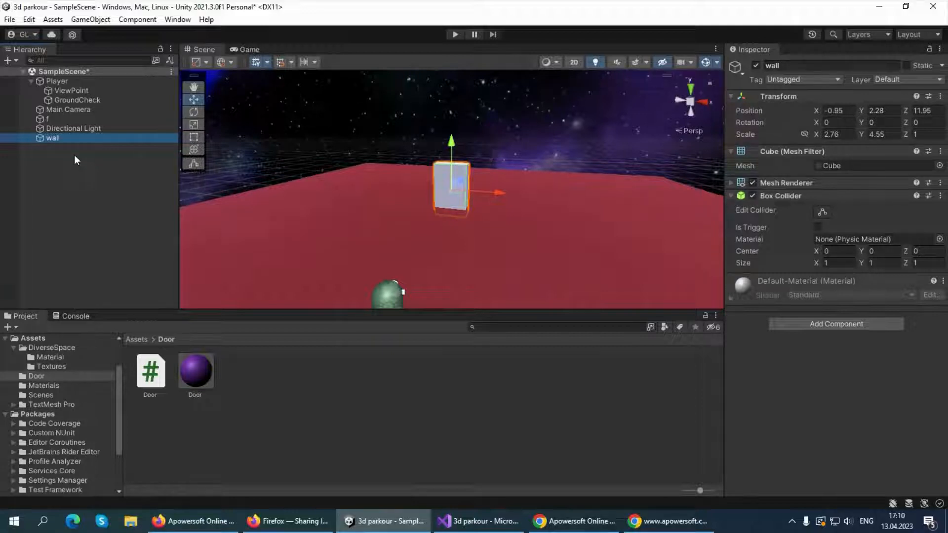
key(ctrl+d)
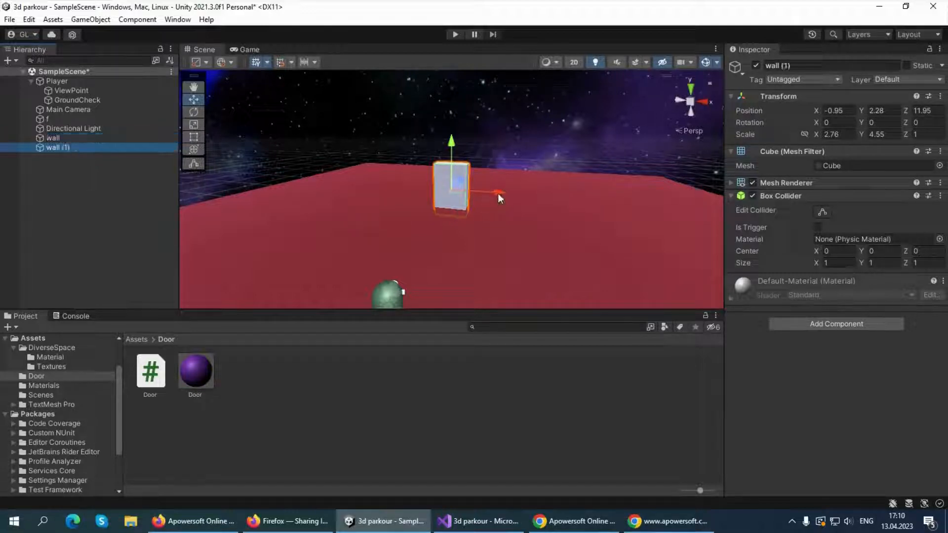
drag(497, 194, 535, 197)
key(ctrl+d)
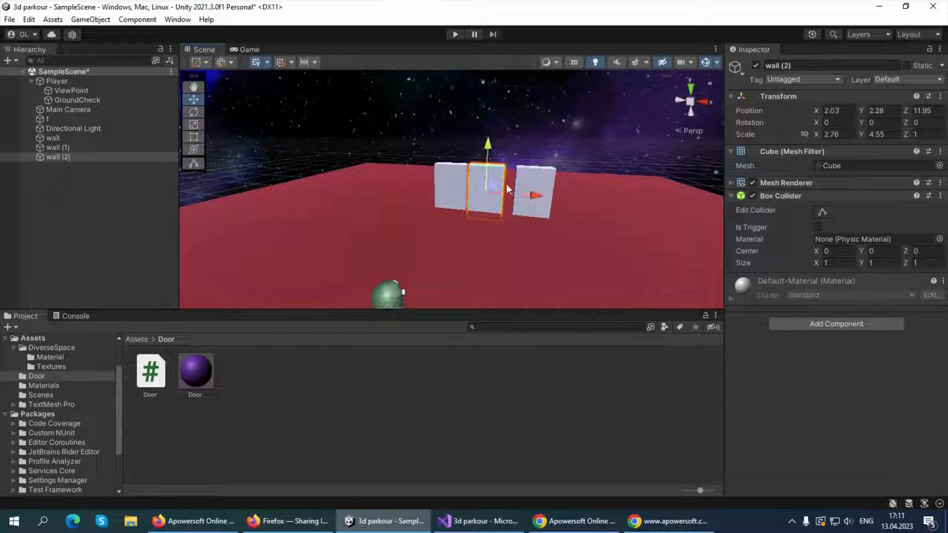
Close the gaps between the three panels by moving wall (2) to about X 1.86 and wall (1) to about X 4.68.
key(f)
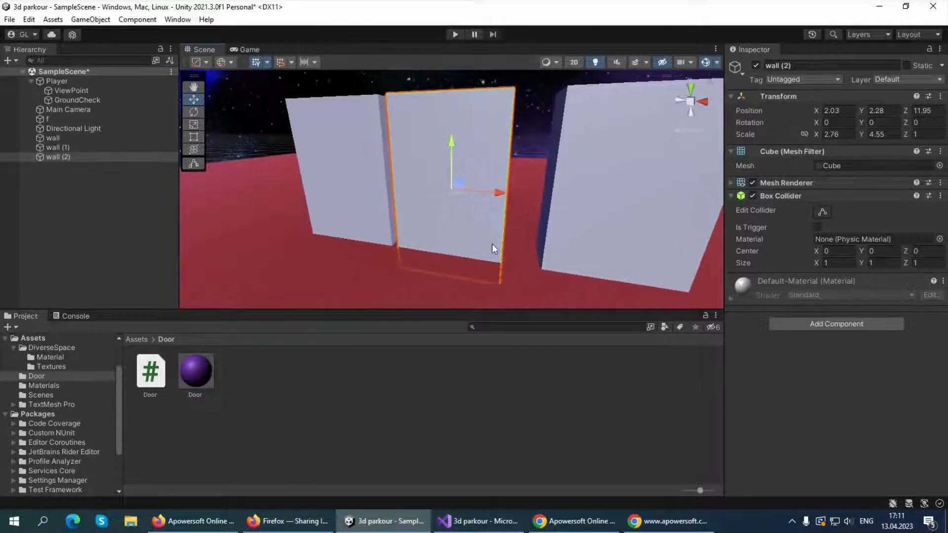
alt+drag(492, 244, 543, 229)
drag(496, 190, 490, 196)
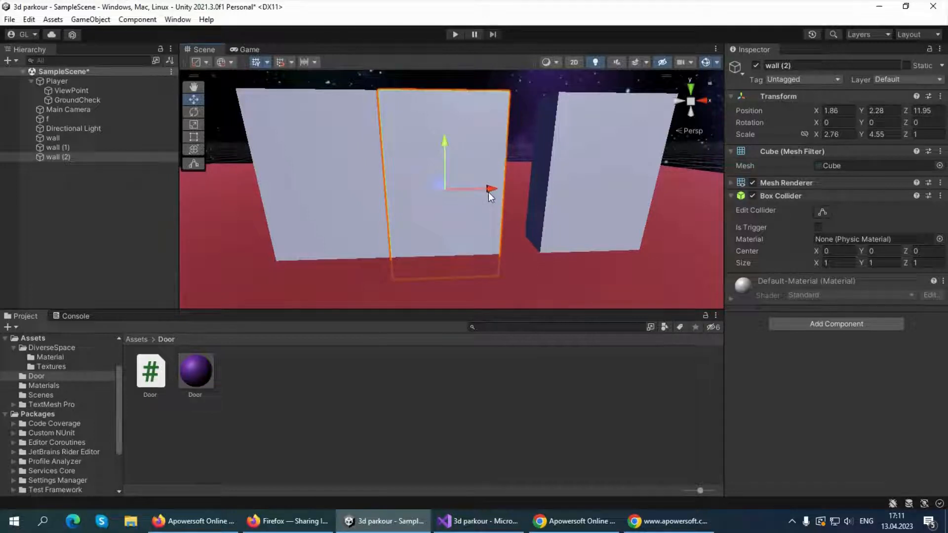
click(562, 207)
drag(618, 197, 591, 195)
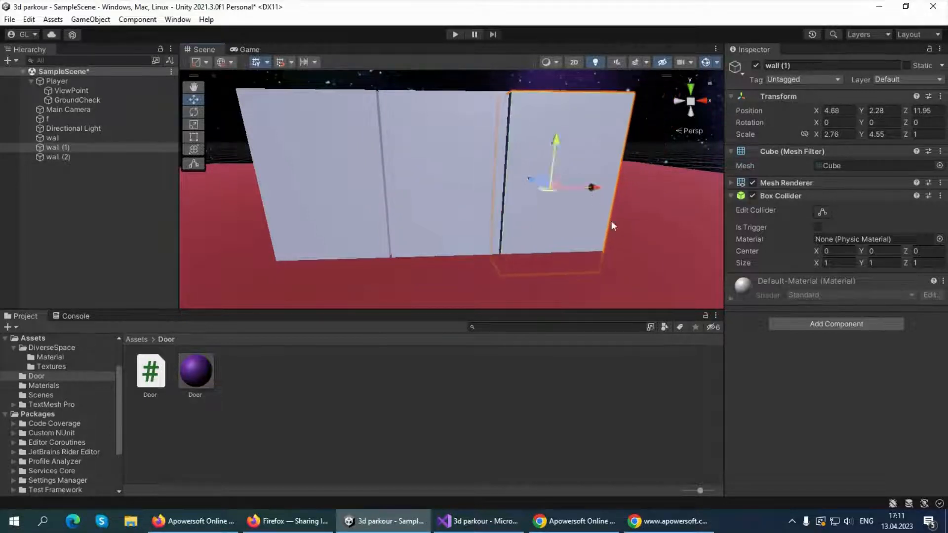
Rename the middle panel of the wall row as "doormodel" and keep it selected.
click(421, 179)
key(f)
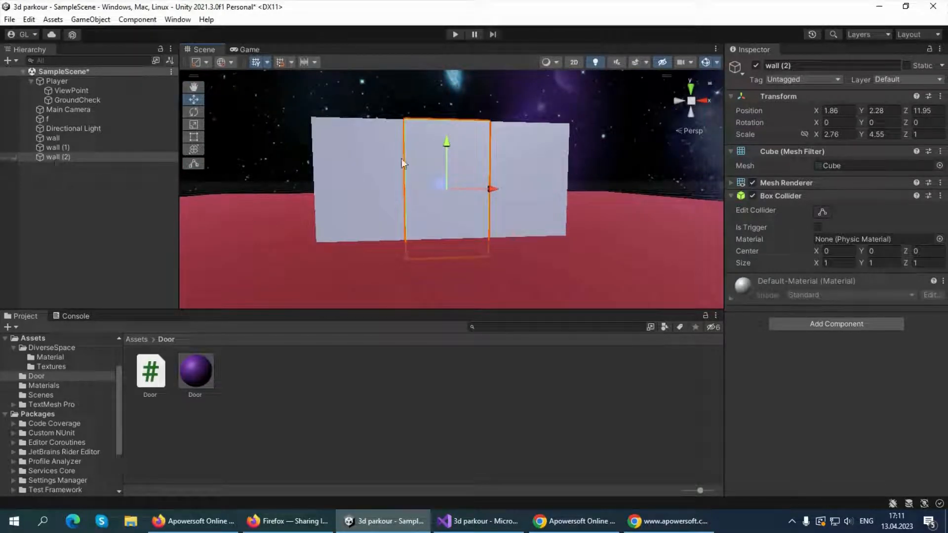
click(786, 66)
text(doormodel)
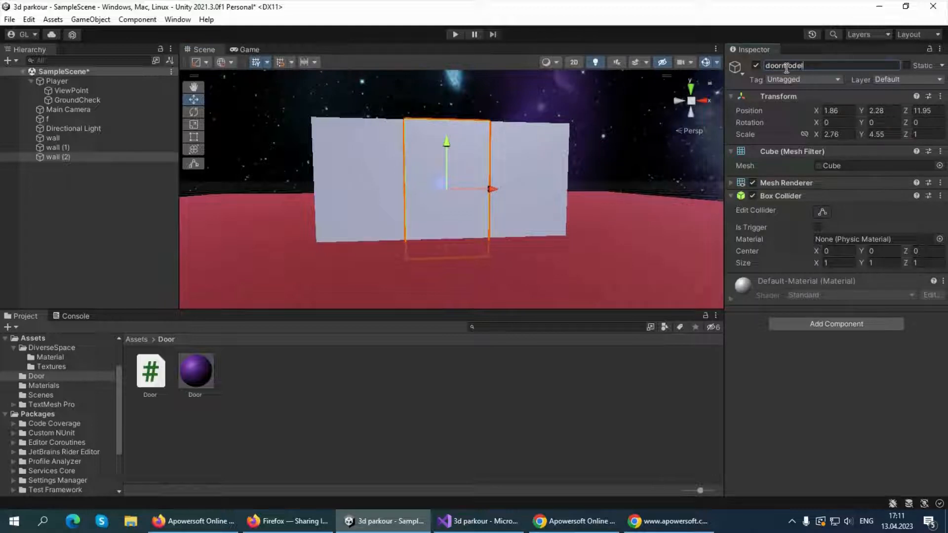
click(150, 221)
click(83, 157)
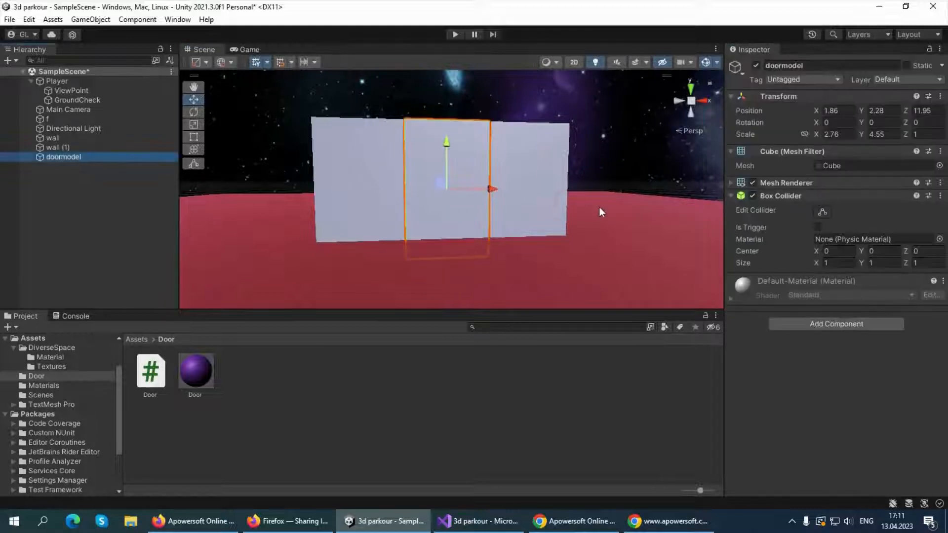
alt+drag(600, 207, 494, 262)
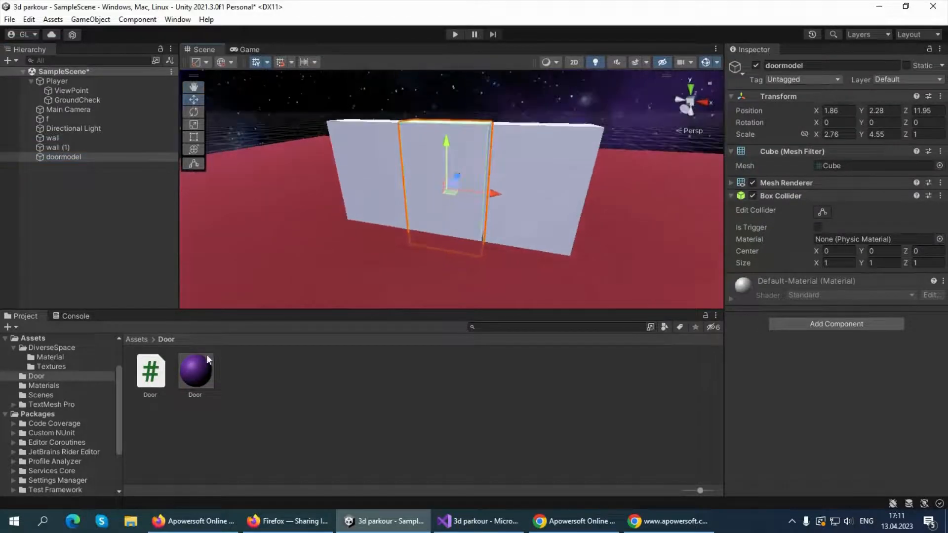
right_click(361, 444)
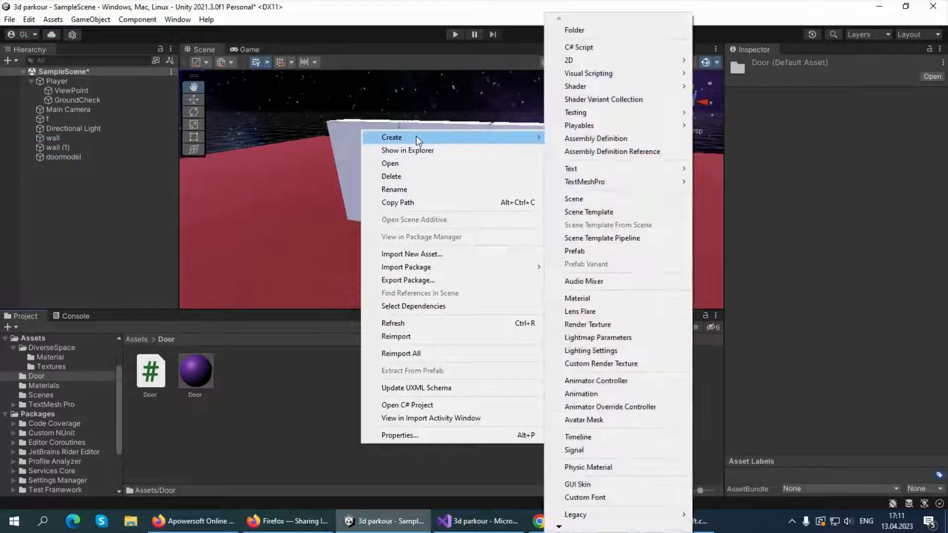
click(253, 437)
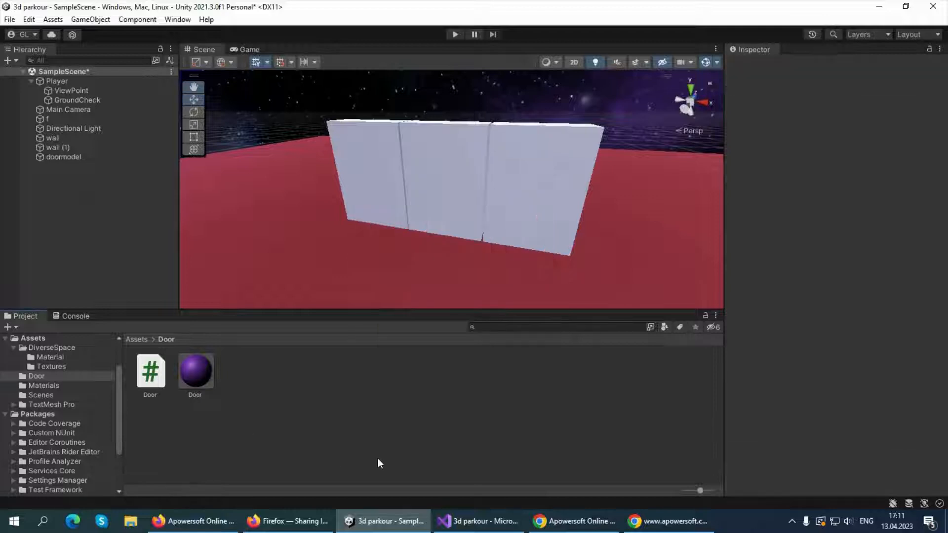
right_click(378, 458)
mouse_move(423, 149)
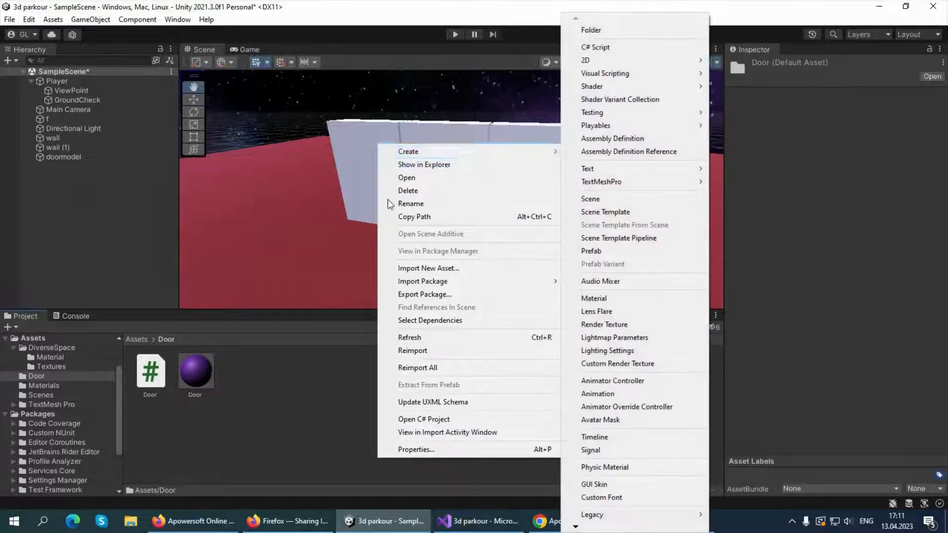
click(289, 383)
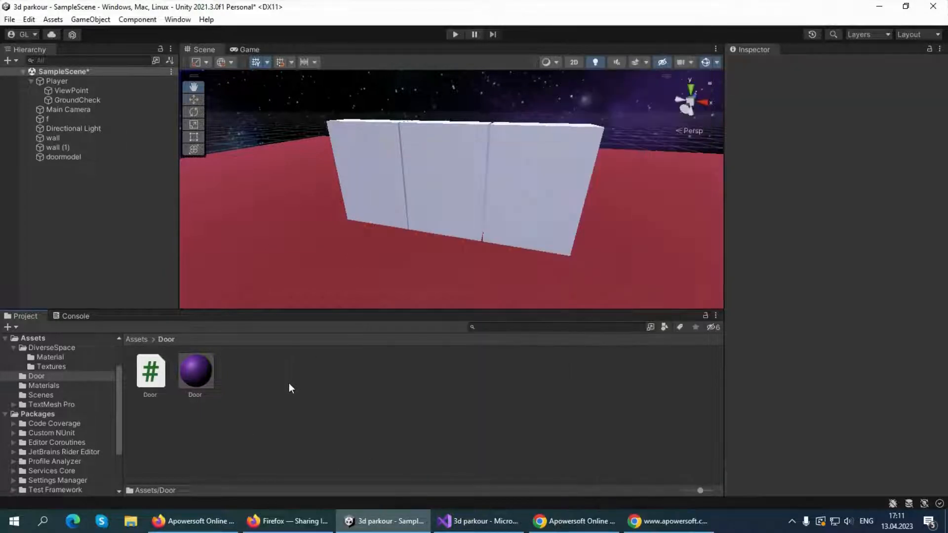
Create a new material with its default name in the Door folder, and display the settings of the existing Door material.
right_click(329, 410)
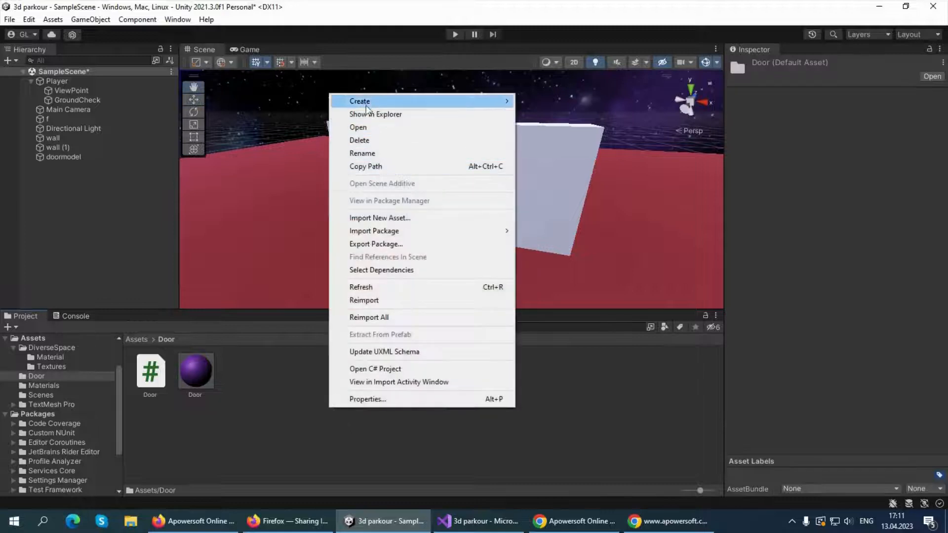
mouse_move(366, 105)
click(567, 299)
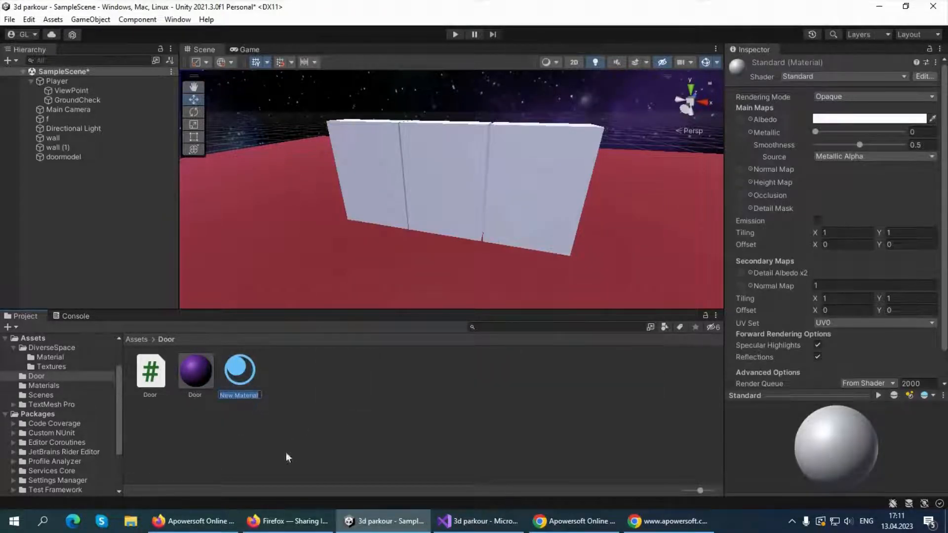
click(197, 375)
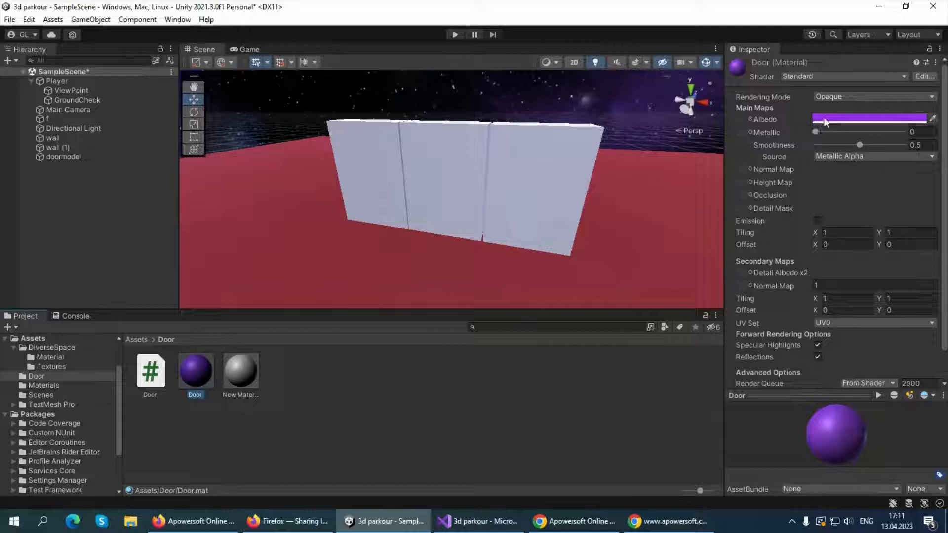
Change the Door material's albedo to green (hex 3DF135) and apply the material to the doormodel panel in the middle of the wall.
click(845, 119)
click(847, 165)
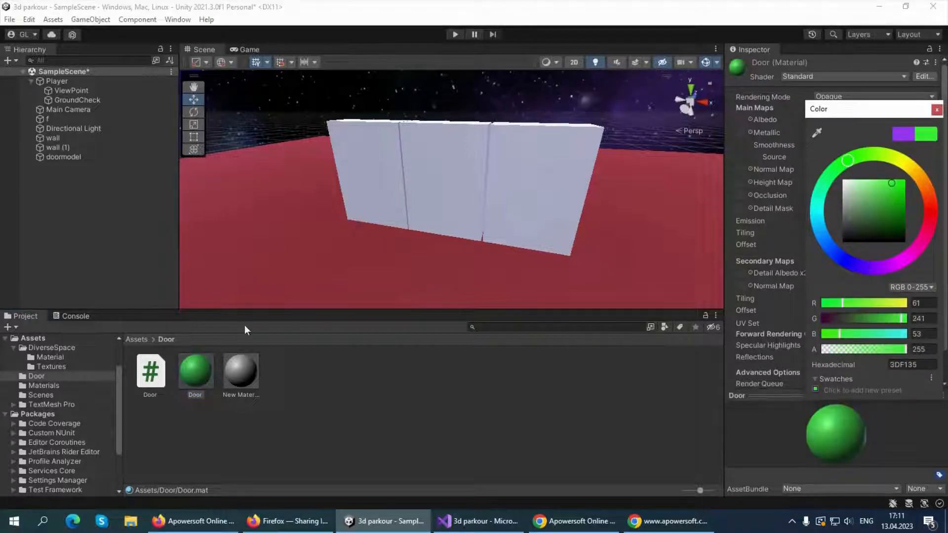
drag(197, 388, 441, 184)
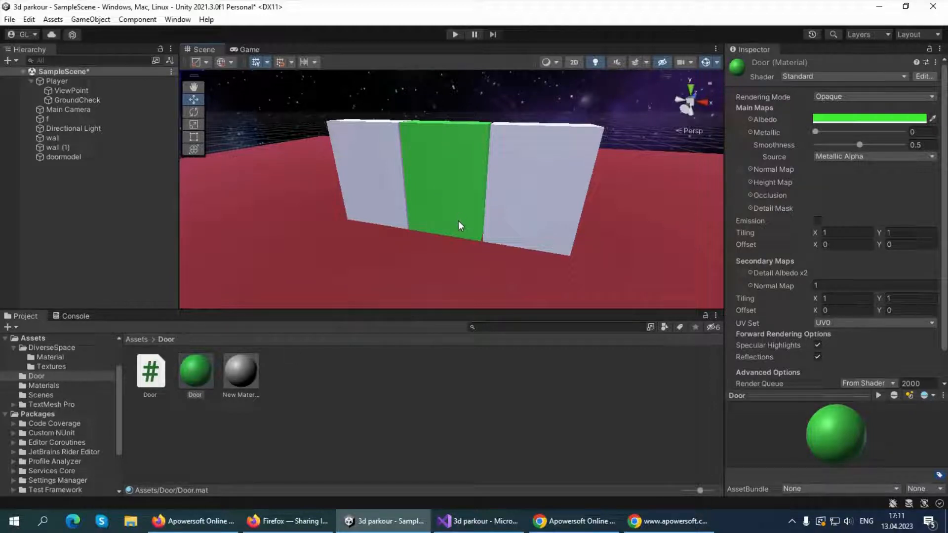
alt+drag(458, 221, 513, 160)
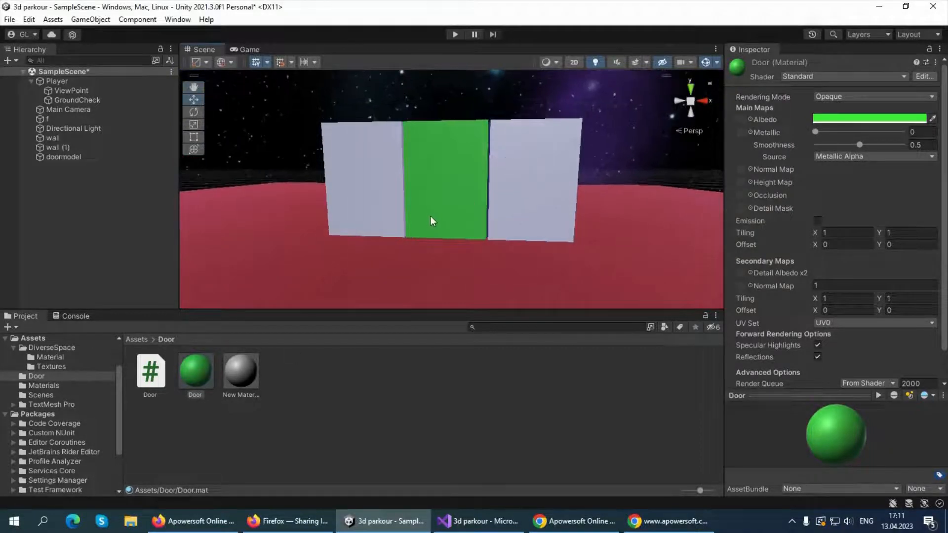
alt+drag(440, 199, 411, 221)
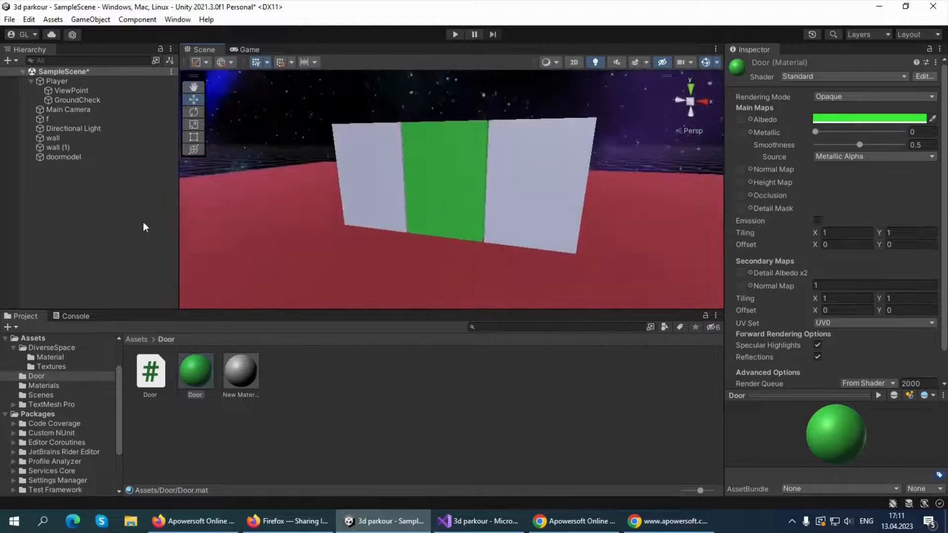
Create an empty object at the root of the scene, name it "Door" and select it.
right_click(66, 197)
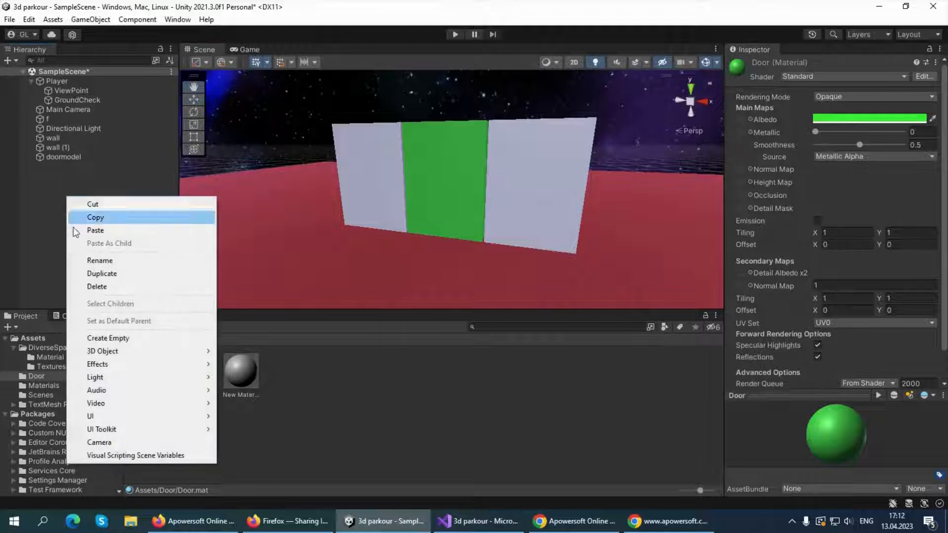
click(47, 205)
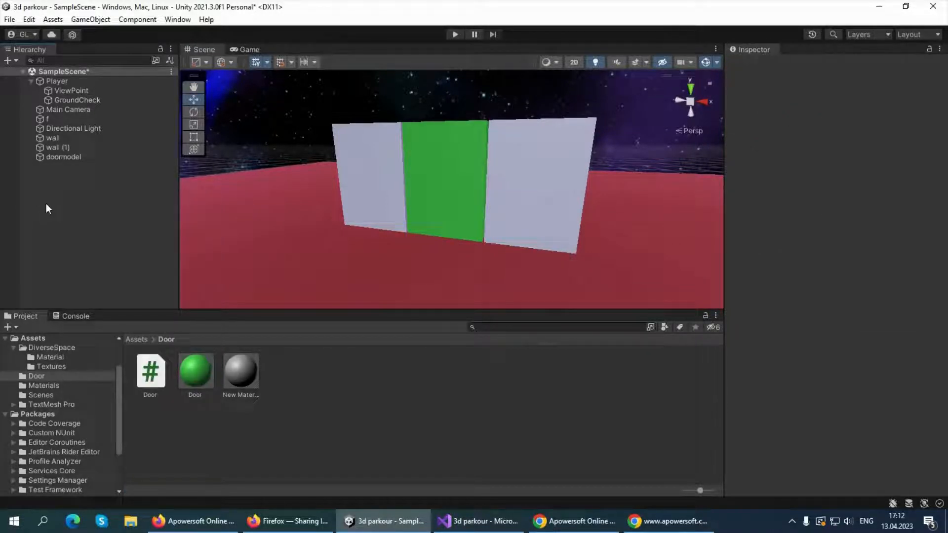
right_click(46, 204)
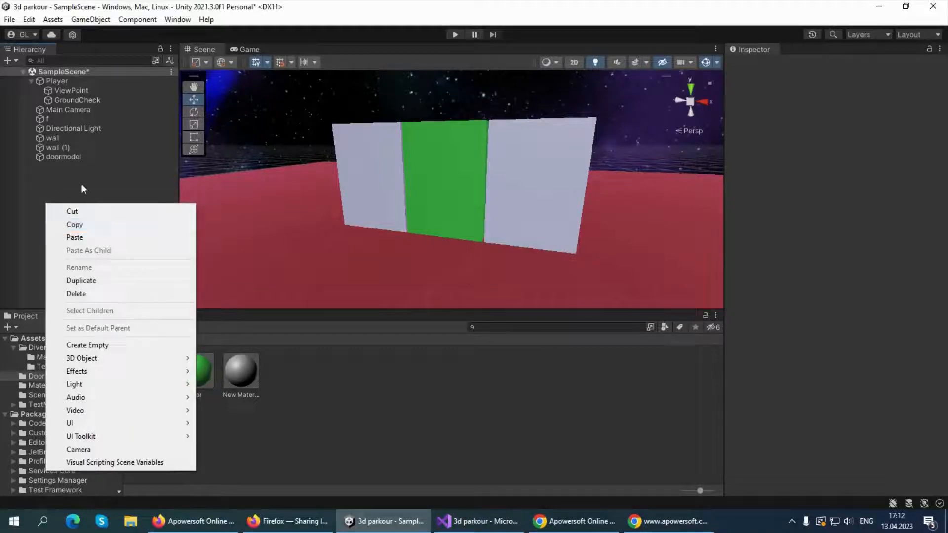
click(84, 346)
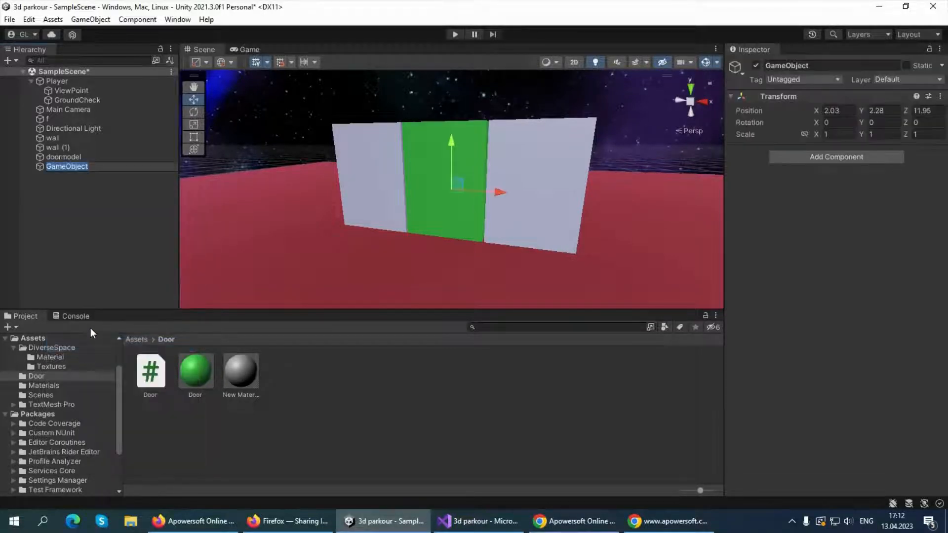
text(Door)
click(79, 278)
click(66, 167)
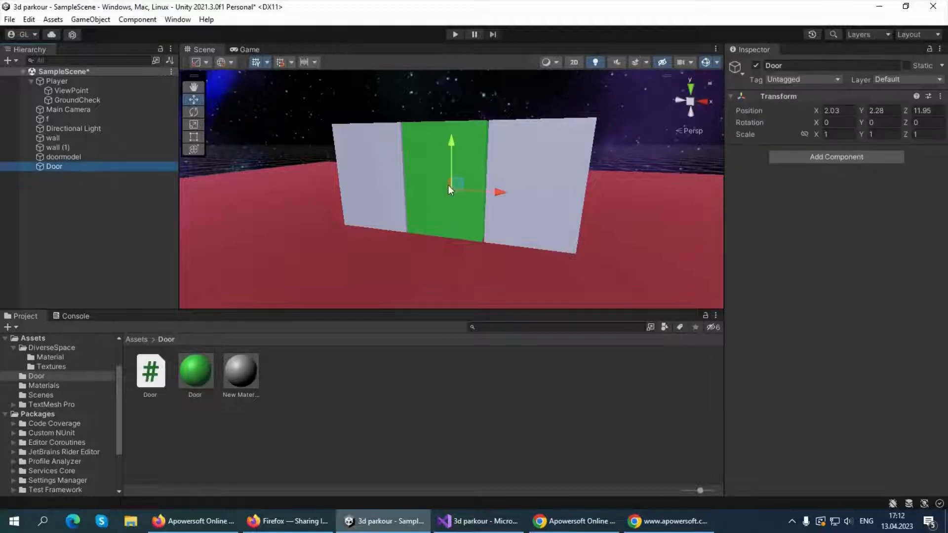
Move the empty Door object along X to about 3.215, onto the hinge edge between the green panel and the neighbouring wall.
scroll(502, 183, down, 5)
scroll(489, 197, up, 10)
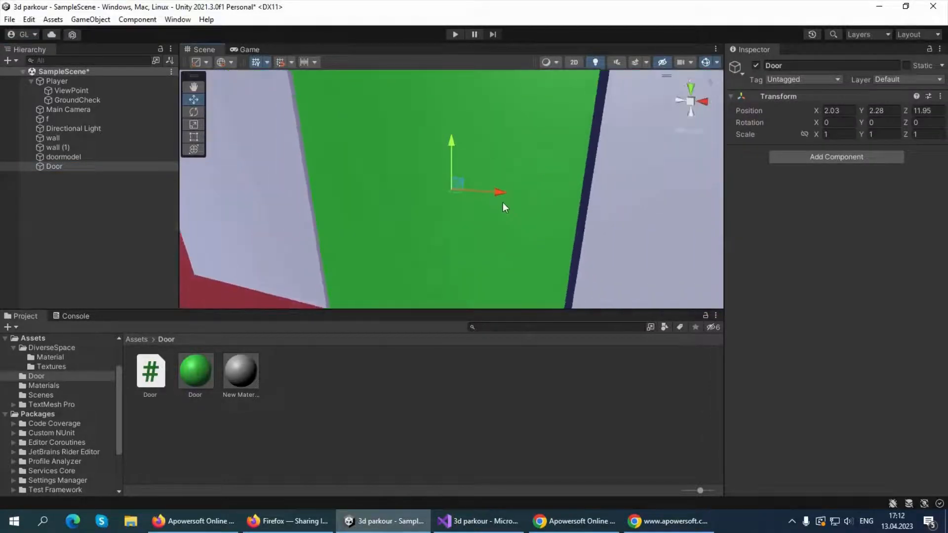
scroll(494, 203, down, 2)
drag(491, 193, 594, 218)
scroll(595, 218, down, 4)
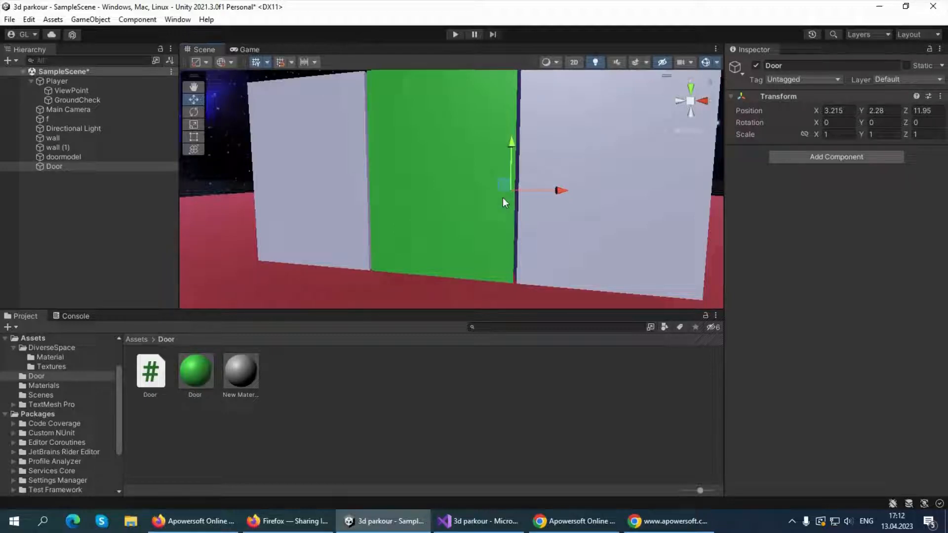
Make doormodel a child of the empty Door object and select the parent.
click(121, 212)
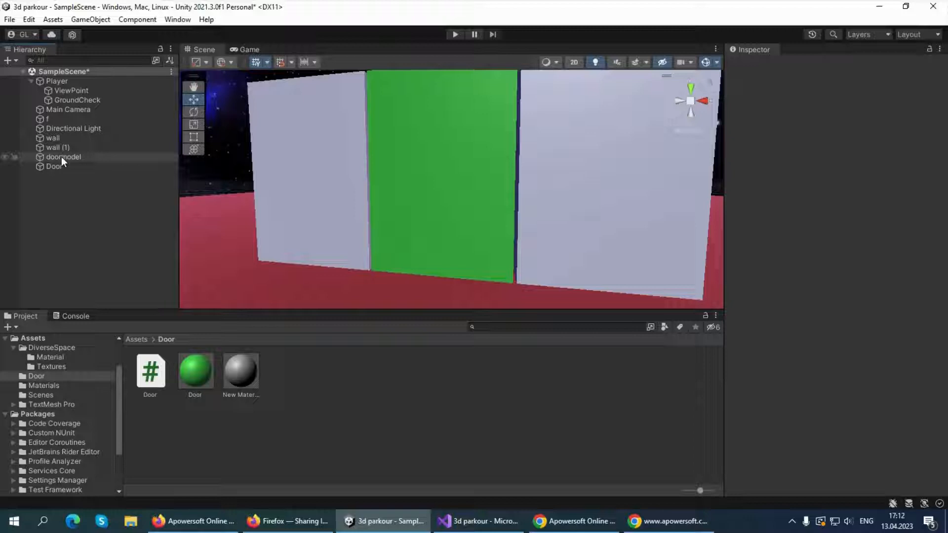
drag(61, 156, 53, 168)
click(65, 192)
click(55, 157)
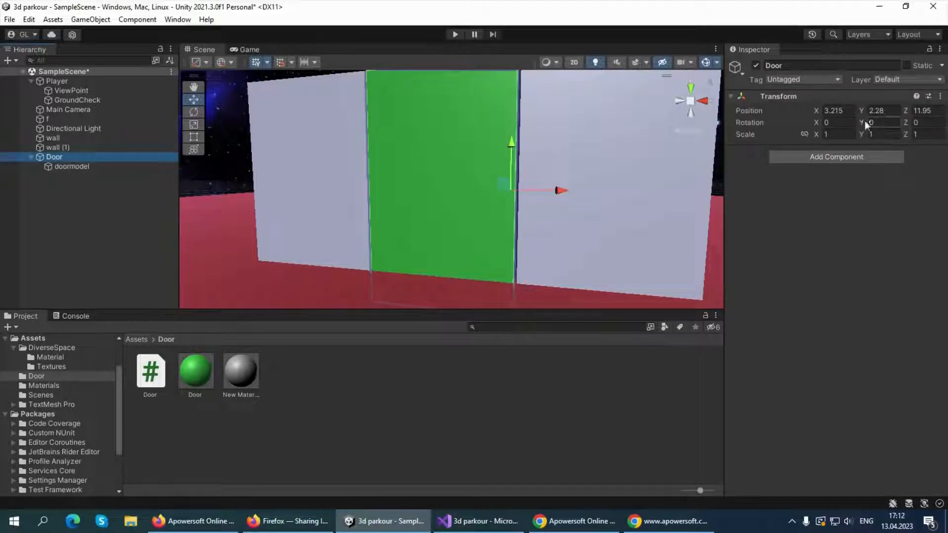
Test the hinge by rotating Door about its Y axis, and reset the Y rotation to 0.
drag(862, 123, 675, 474)
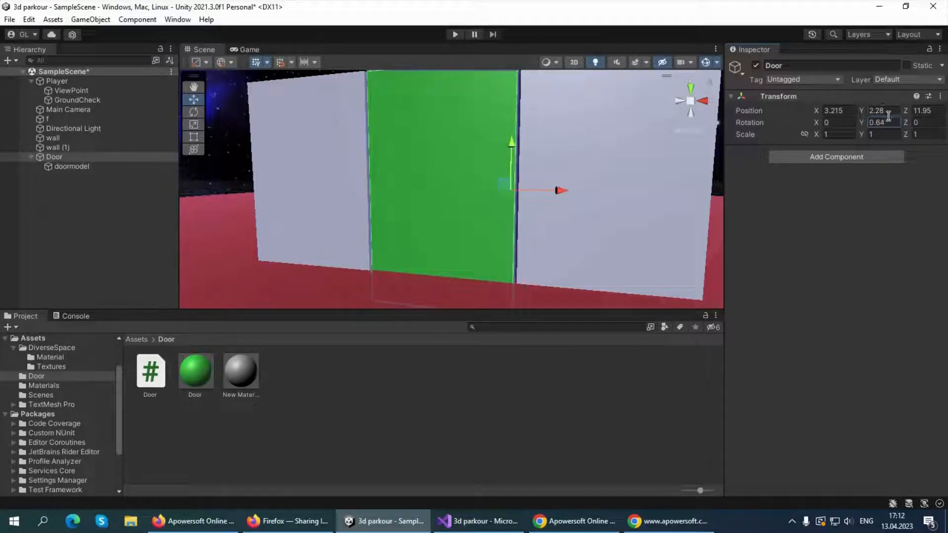
click(877, 123)
text(0)
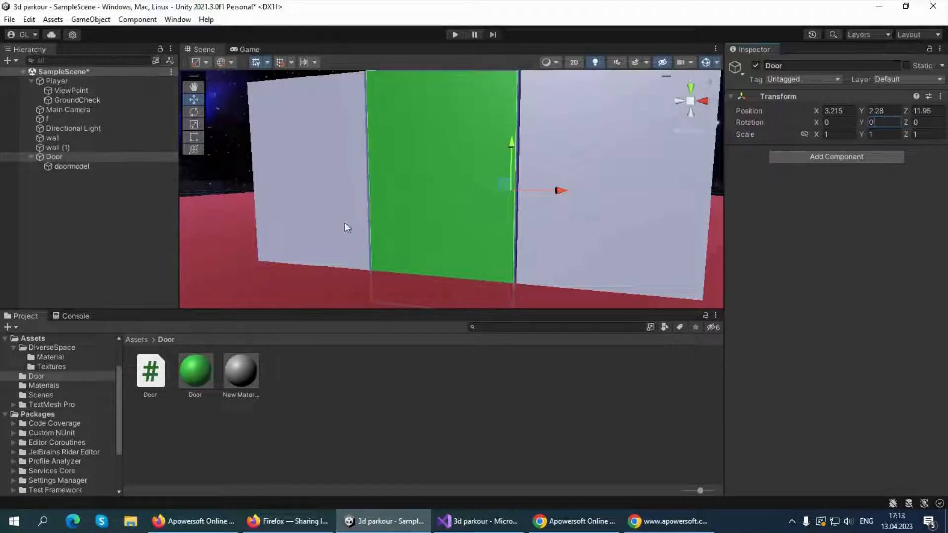
click(82, 209)
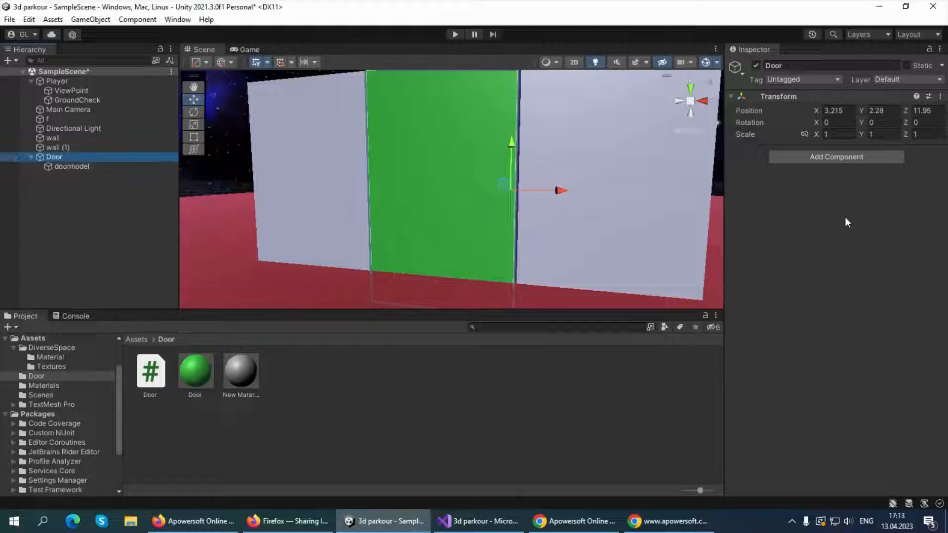
Add a Box Collider component to the parent Door object.
click(798, 156)
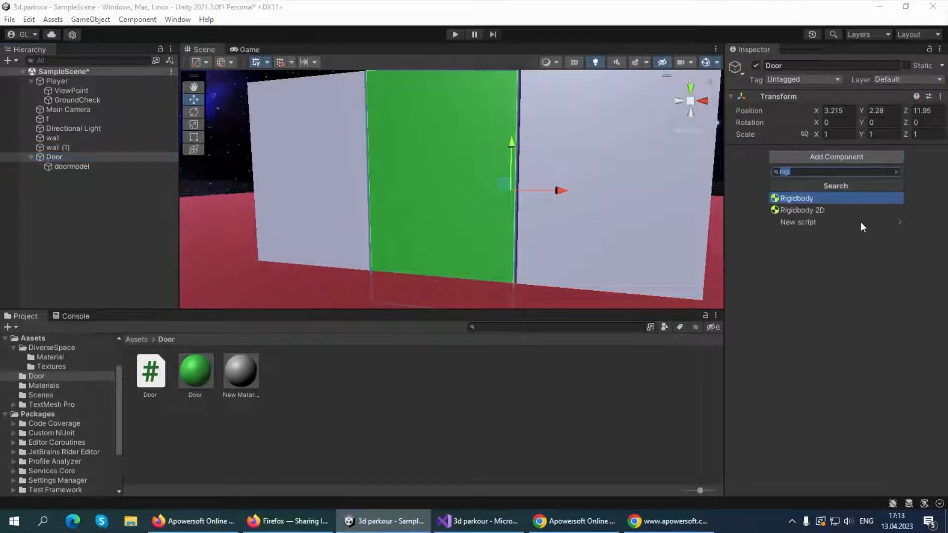
click(746, 280)
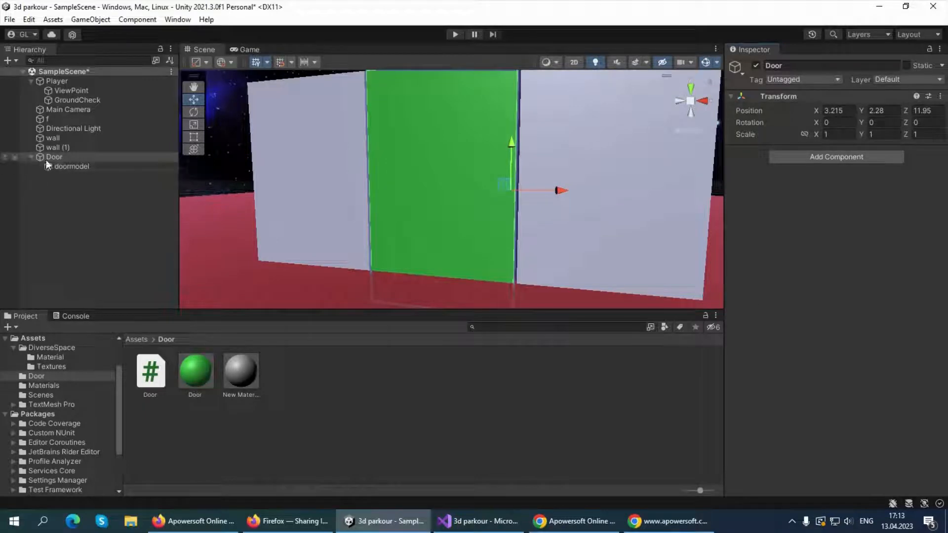
click(834, 158)
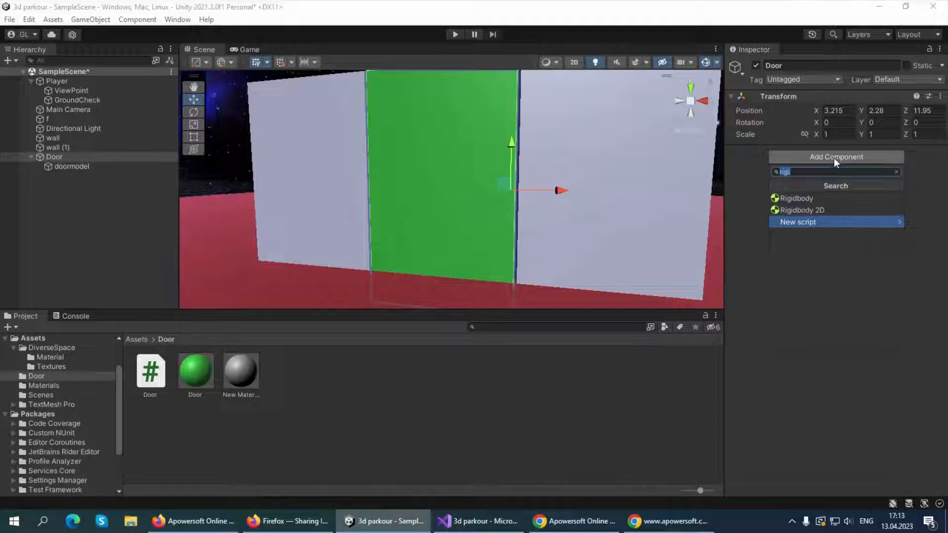
text(box)
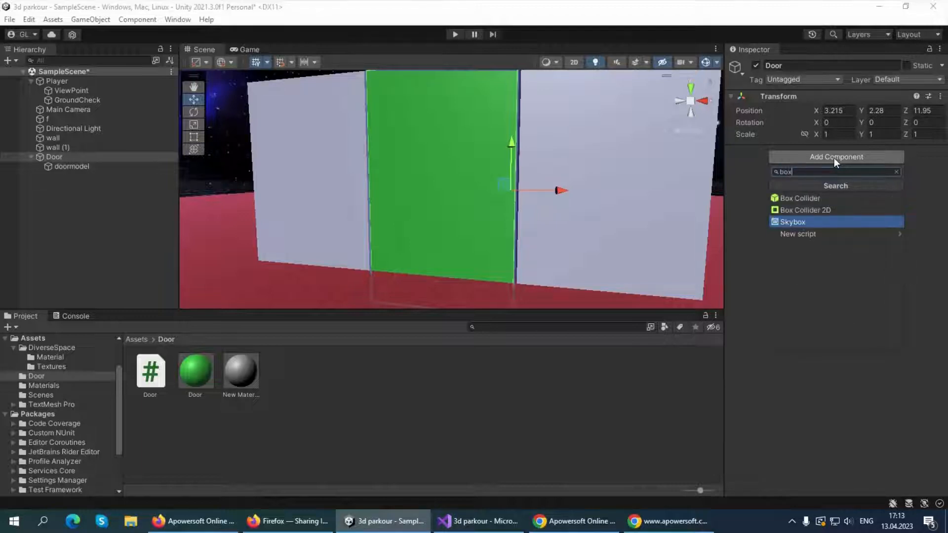
click(811, 198)
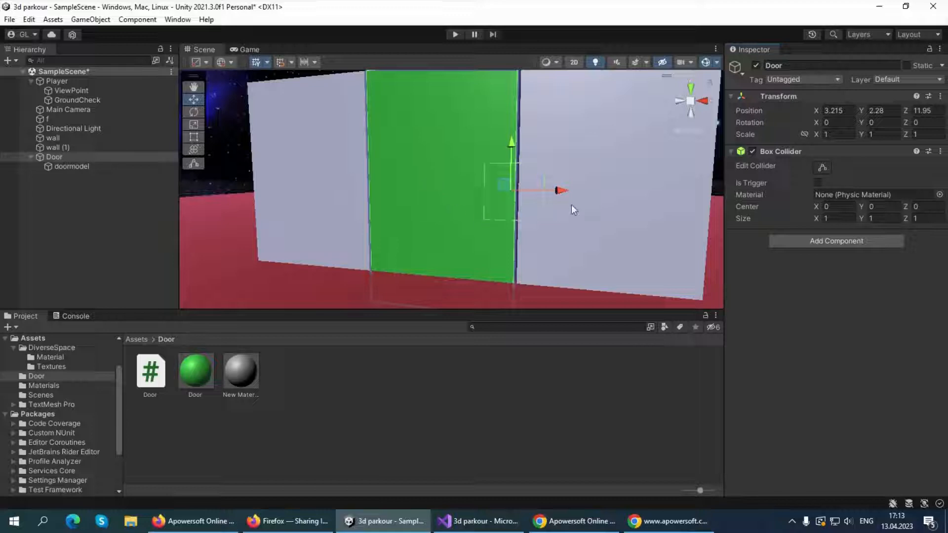
Create a sphere at the scene root and place it in front of the green panel at about X 1.01, Y 2.57, Z 11.28.
alt+drag(603, 201, 631, 190)
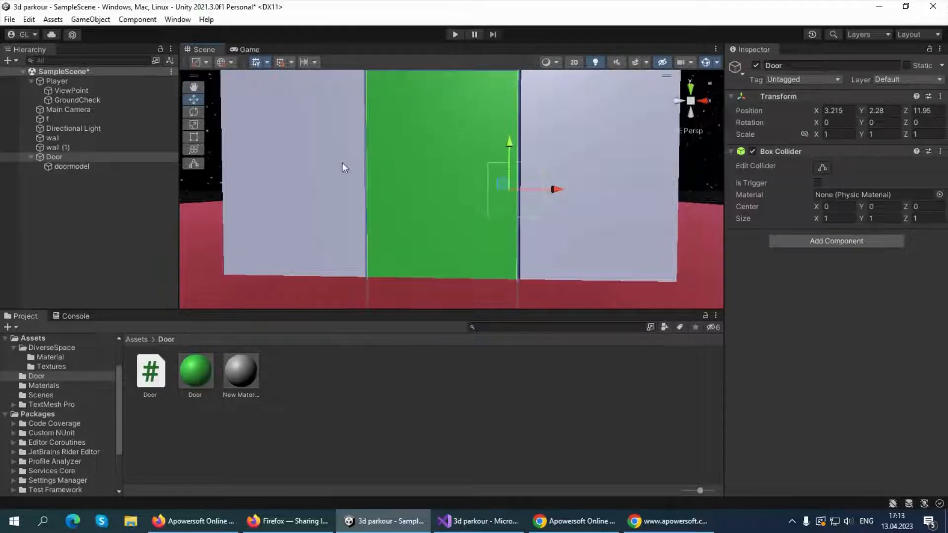
scroll(355, 159, down, 2)
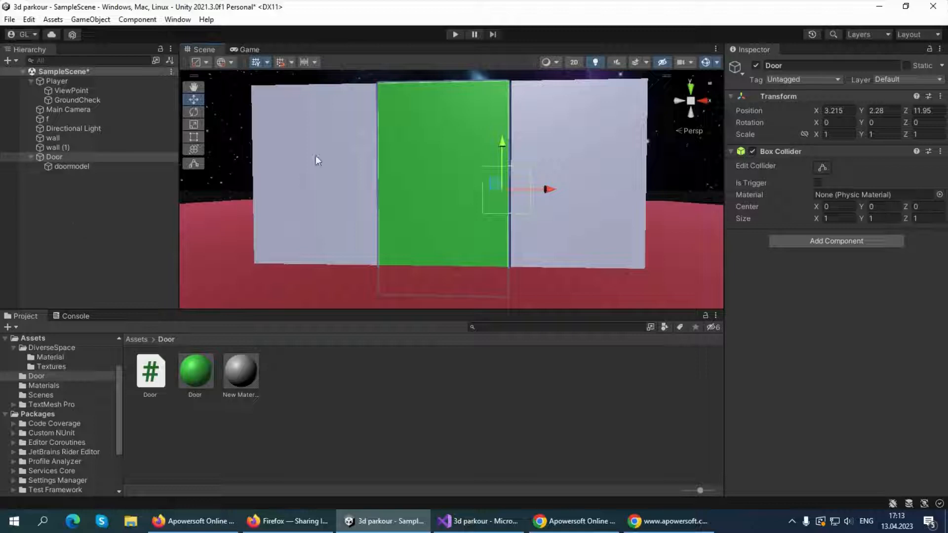
right_click(88, 198)
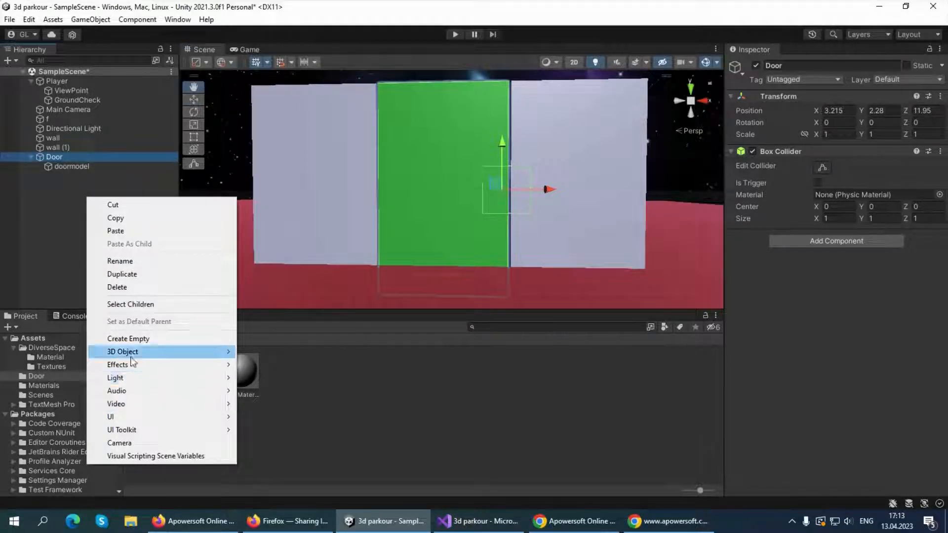
mouse_move(123, 351)
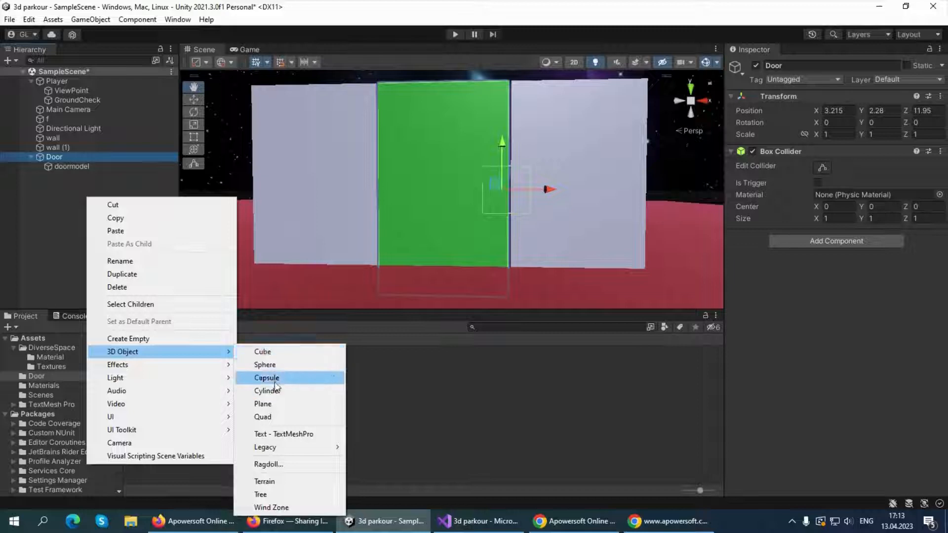
click(267, 365)
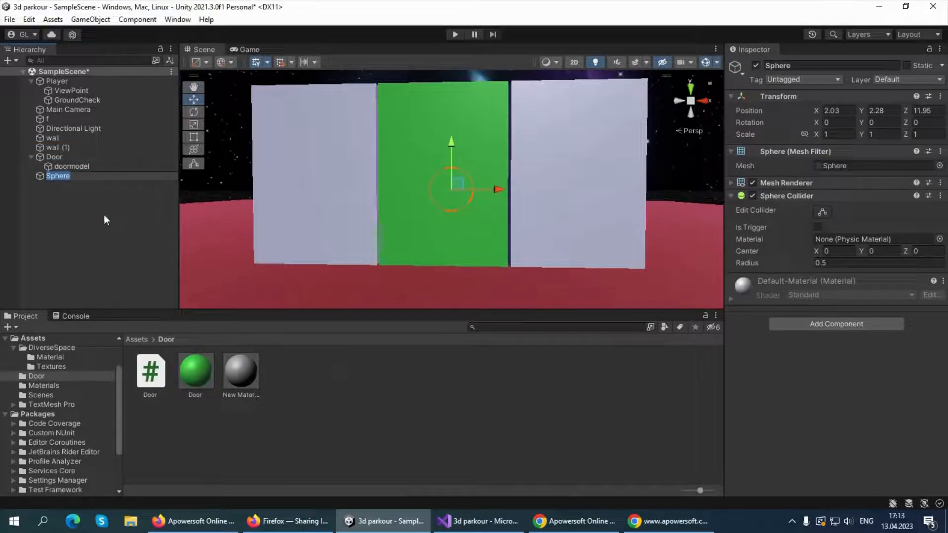
alt+drag(539, 176, 392, 254)
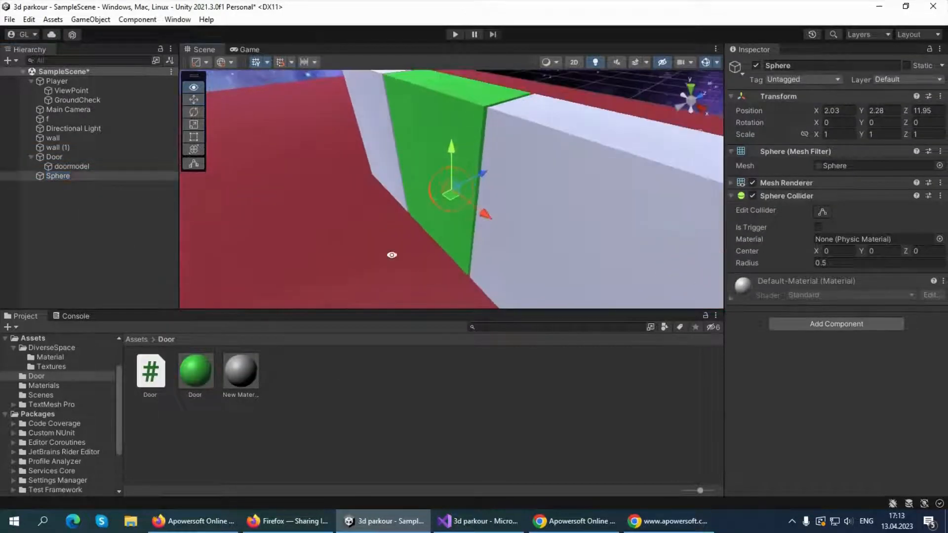
drag(486, 214, 427, 211)
alt+drag(437, 212, 575, 133)
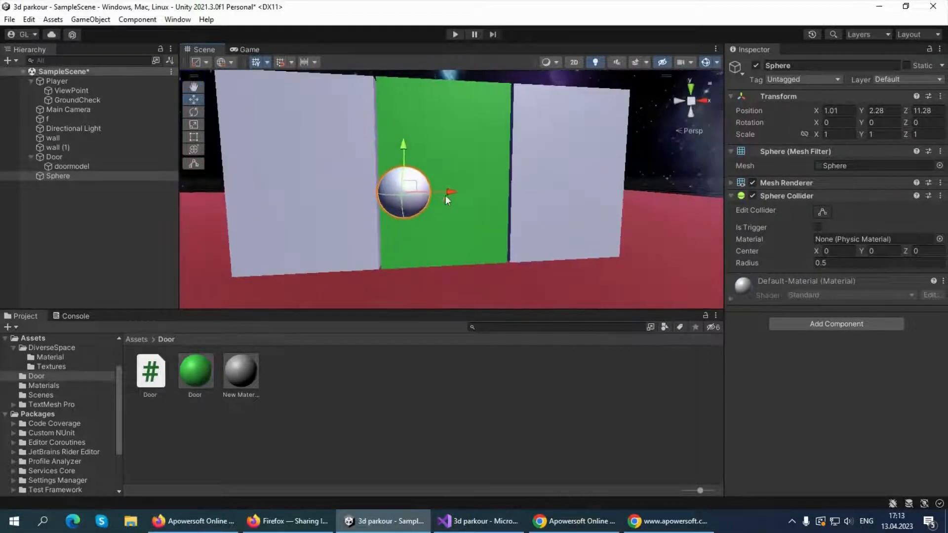
drag(405, 147, 405, 130)
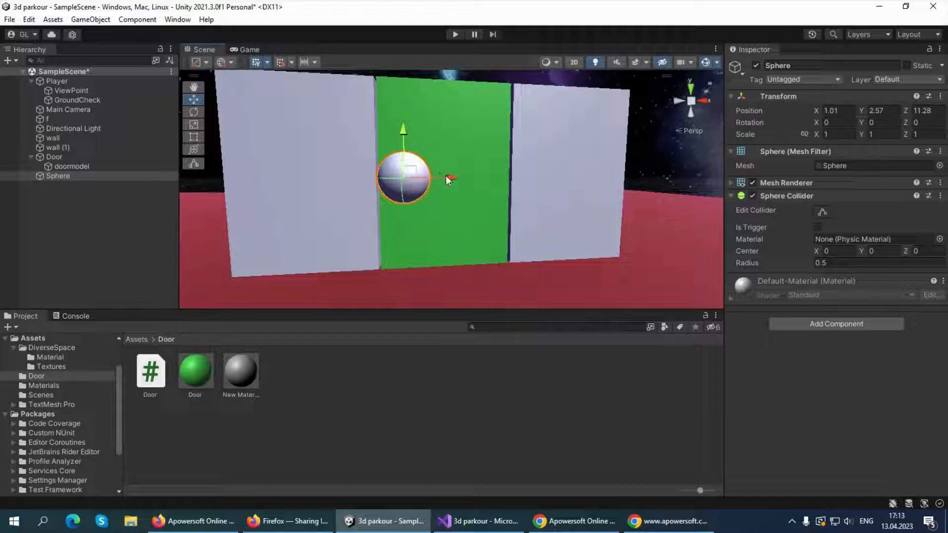
Scale the sphere down to 0.3 on the X, Y and Z axes.
click(834, 134)
text(0.3)
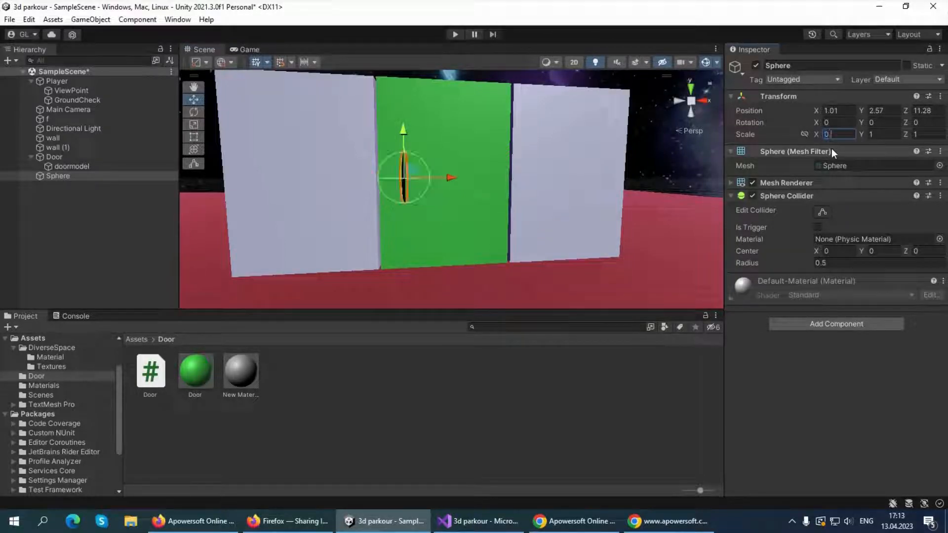
click(891, 134)
text(0.3)
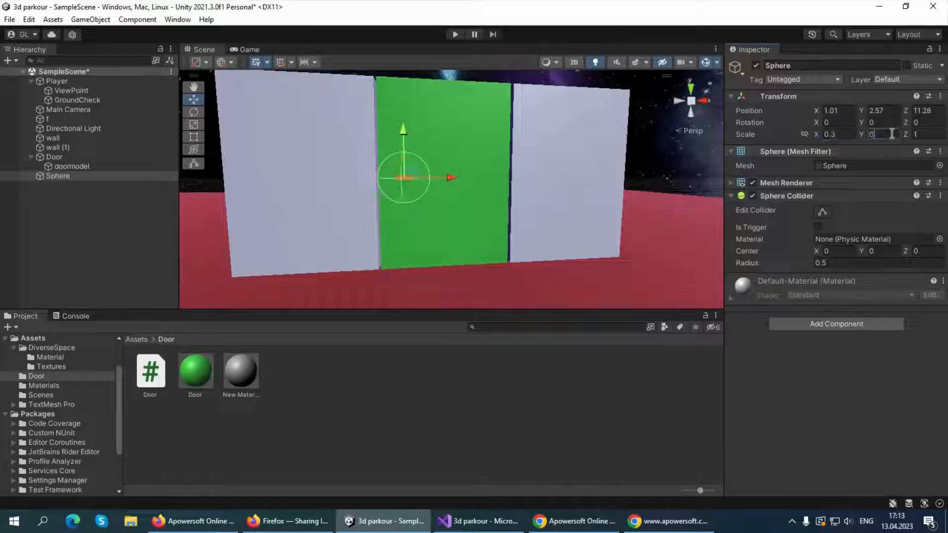
click(917, 134)
text(0.3)
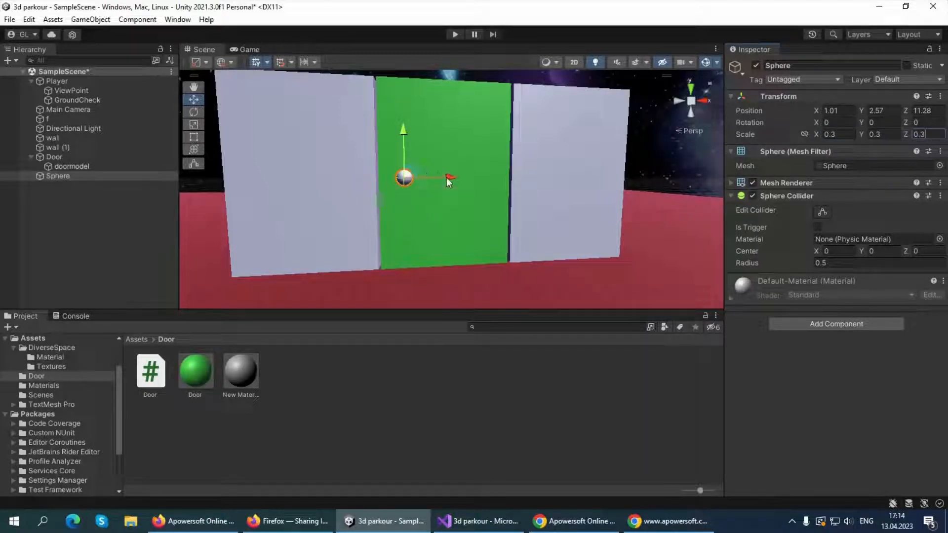
Move the sphere to about X 0.72, Z 11.439 so it sits against the door panel's free edge like a knob.
drag(446, 176, 431, 177)
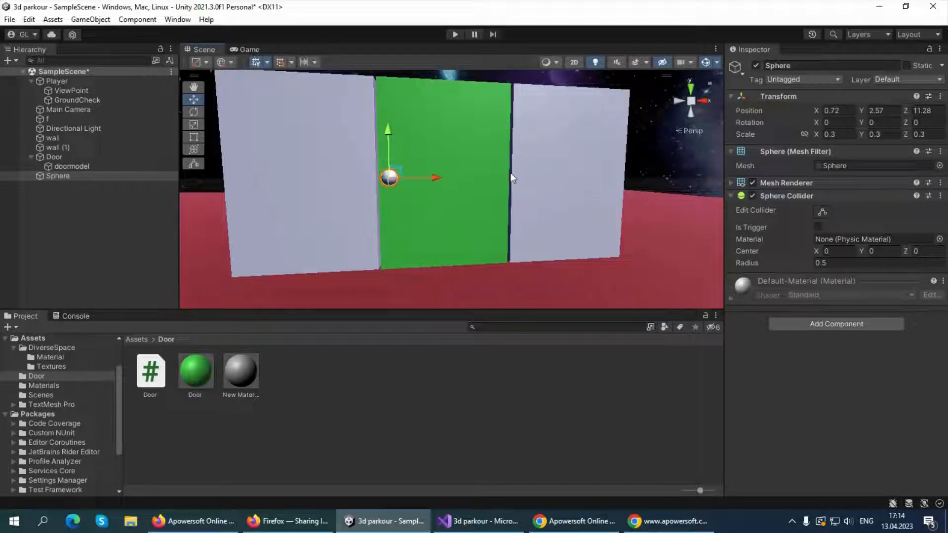
key(f)
alt+drag(556, 184, 362, 296)
scroll(469, 205, down, 8)
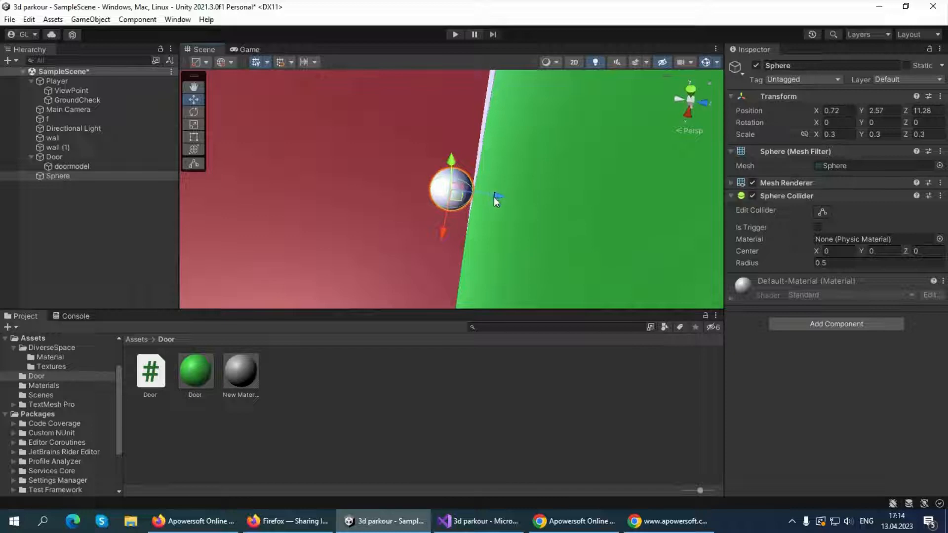
drag(497, 196, 518, 199)
alt+drag(518, 199, 385, 163)
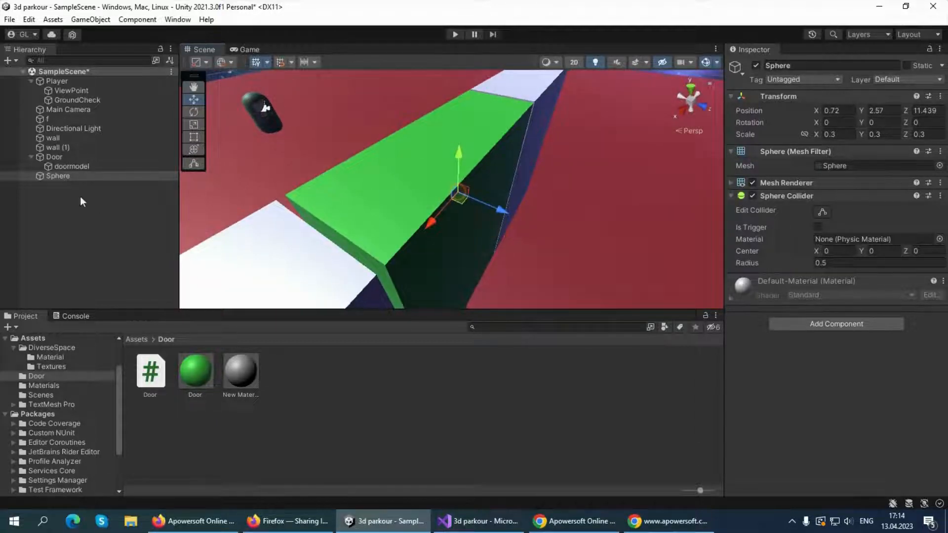
Duplicate the knob sphere and move the copy along Z to the opposite face of the green door panel.
key(ctrl+d)
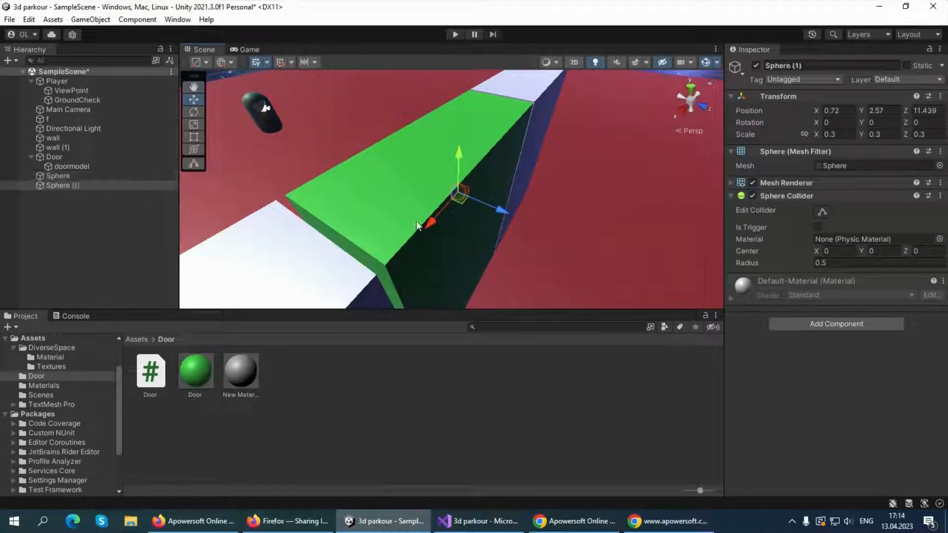
drag(506, 212, 95, 146)
click(540, 242)
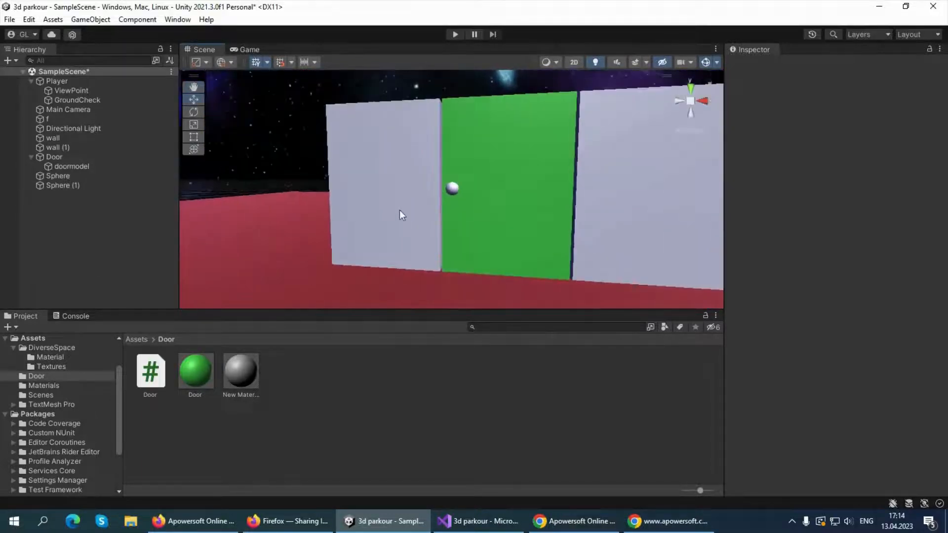
Parent both knob spheres to the Door object.
click(58, 177)
ctrl+click(64, 190)
drag(63, 188, 53, 158)
click(61, 226)
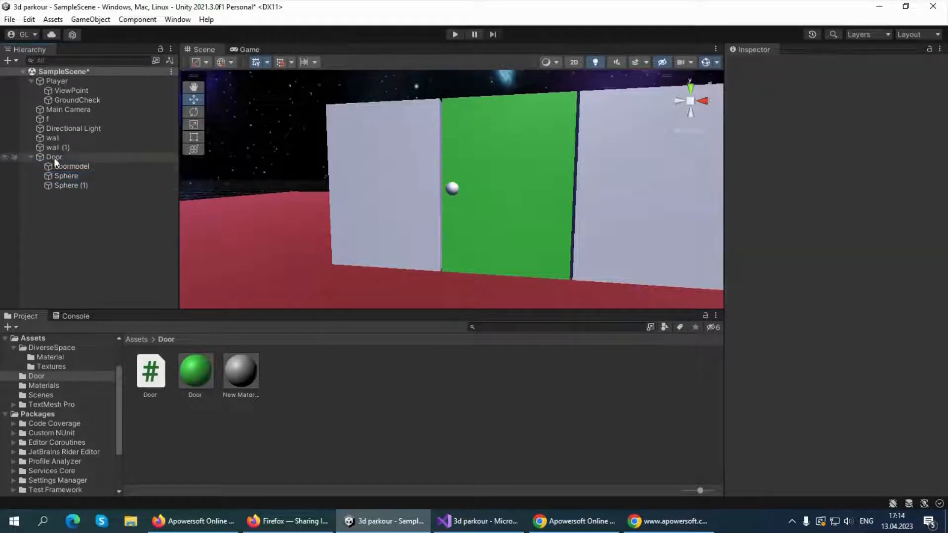
Shift the Door's Box Collider center to X -2.22, Y 0.19, Z -0.59 so it frames the knob at the door's free edge.
click(54, 157)
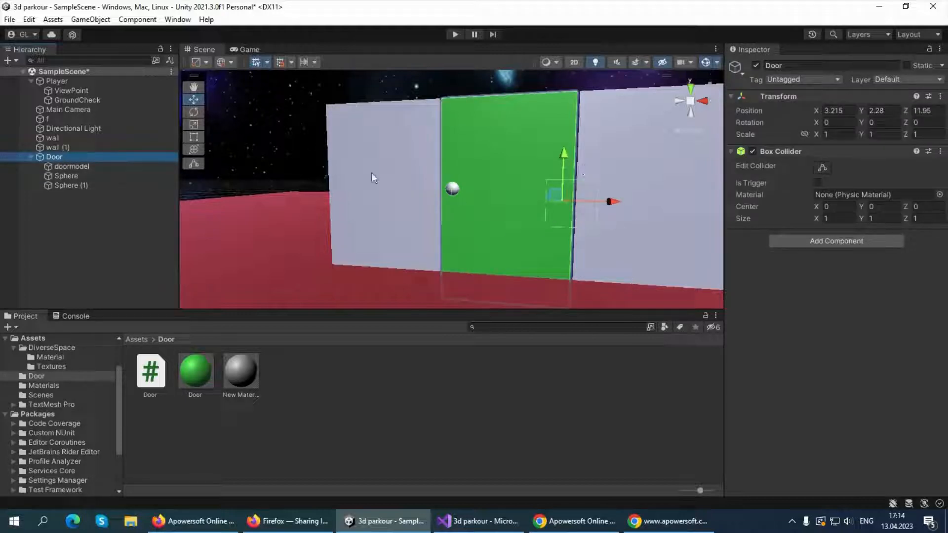
alt+drag(642, 212, 565, 290)
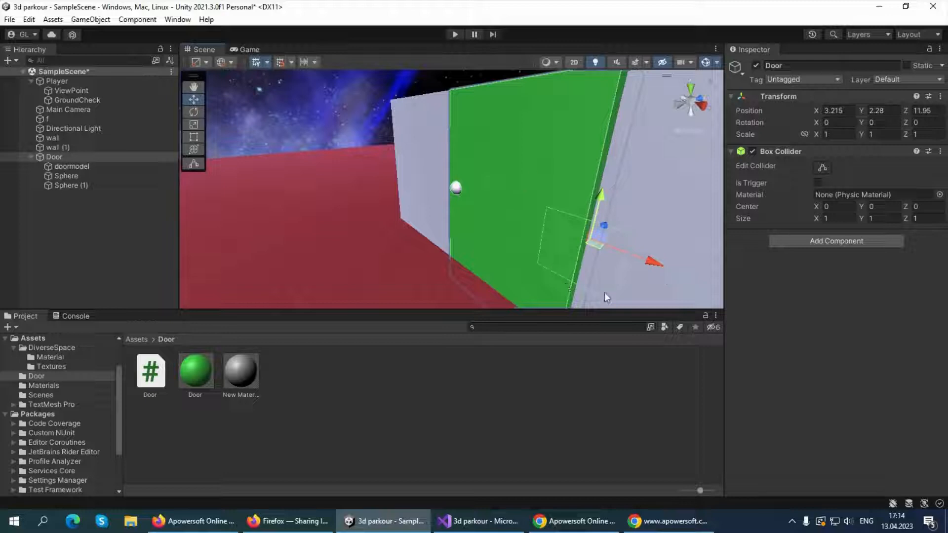
alt+drag(521, 242, 447, 204)
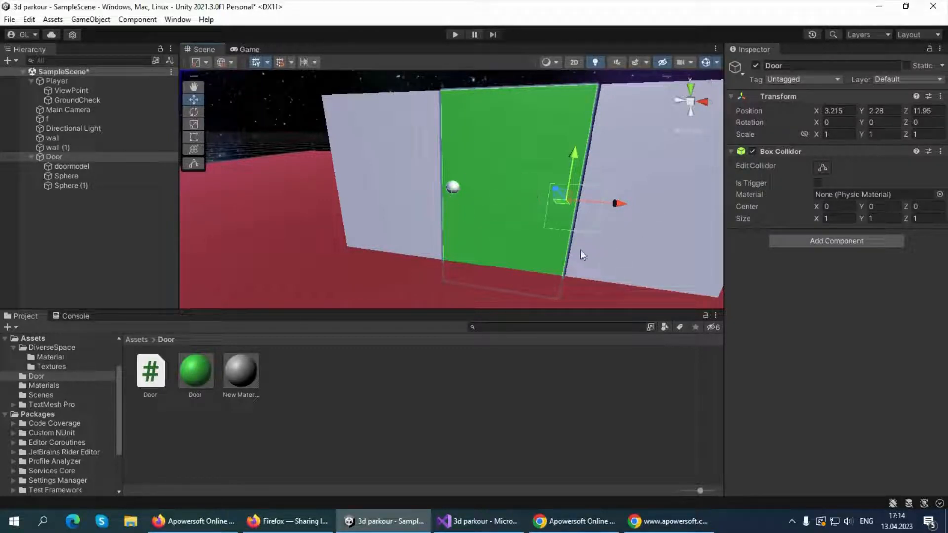
right_drag(638, 208, 545, 218)
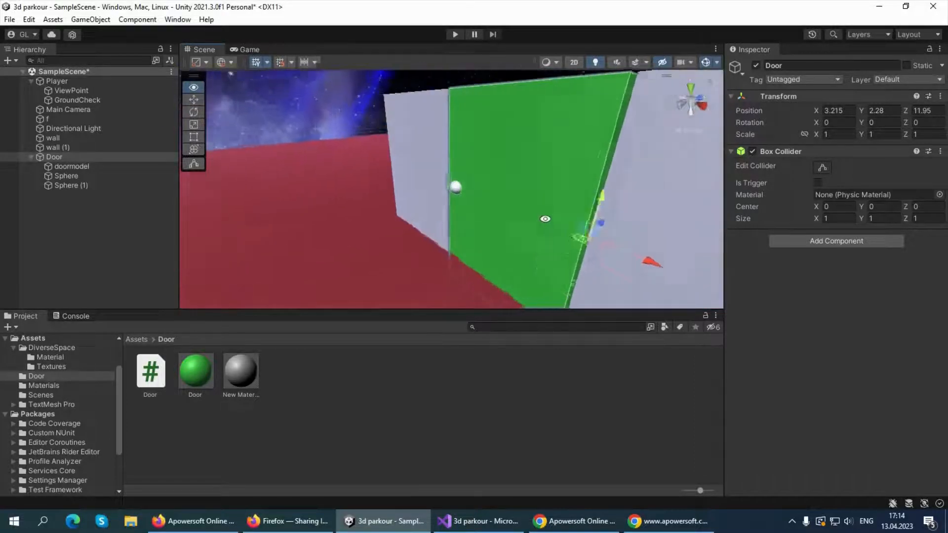
alt+drag(545, 219, 584, 179)
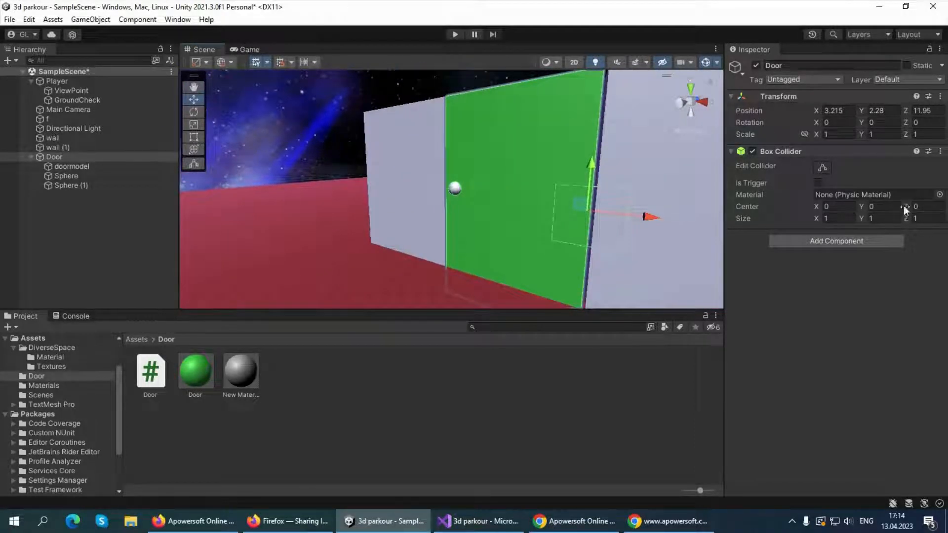
drag(905, 206, 891, 205)
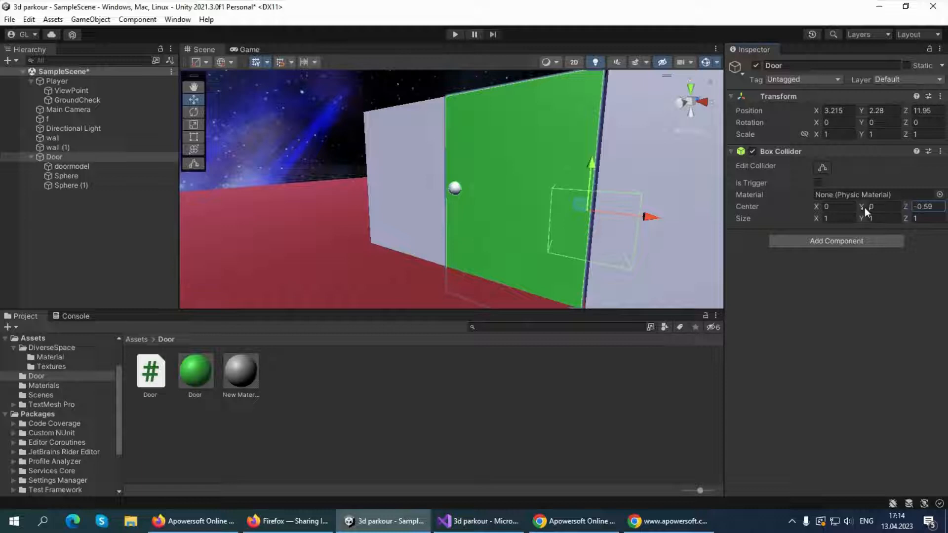
drag(816, 207, 773, 208)
alt+drag(624, 235, 731, 226)
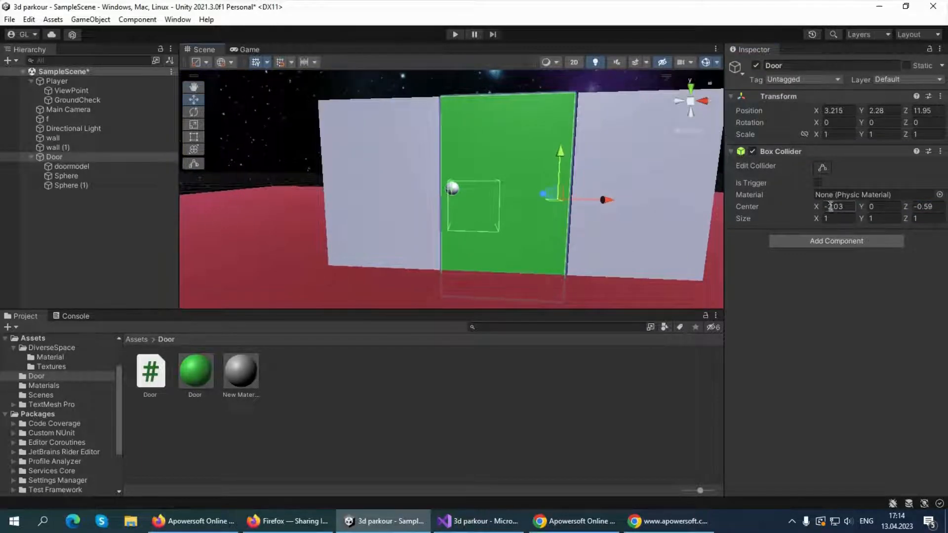
drag(816, 206, 861, 203)
alt+drag(679, 189, 361, 384)
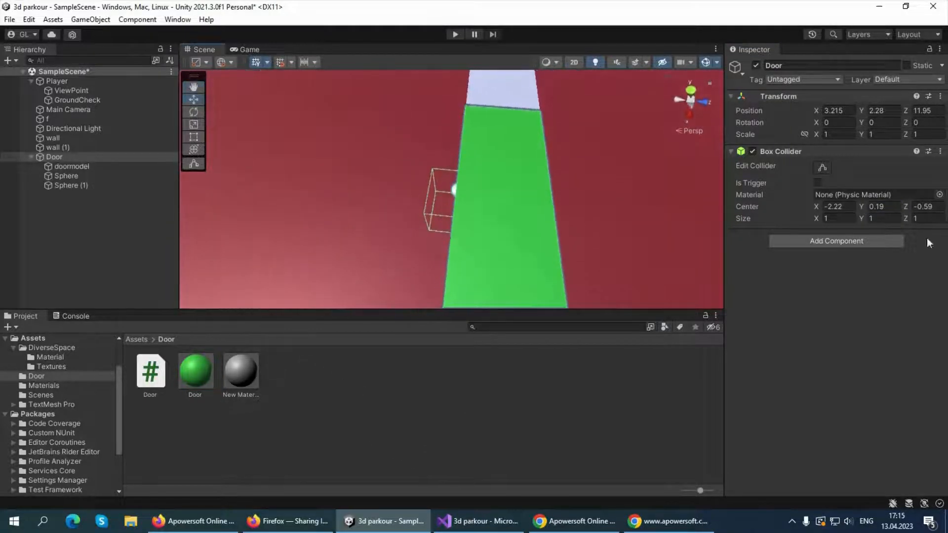
Set the Door's Box Collider Z size to about 1.97 and Z center to about 0.23 so it extends past both door faces.
drag(908, 204, 916, 204)
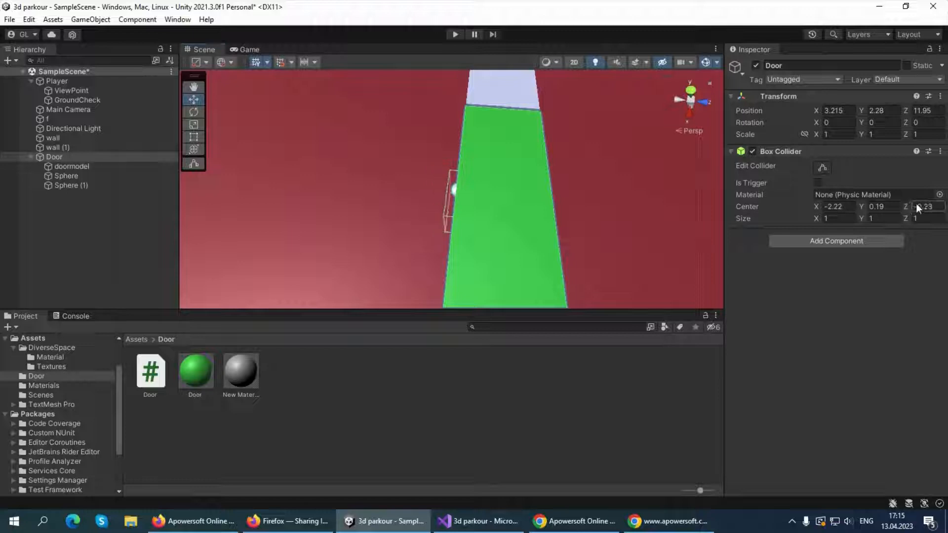
alt+drag(616, 208, 639, 212)
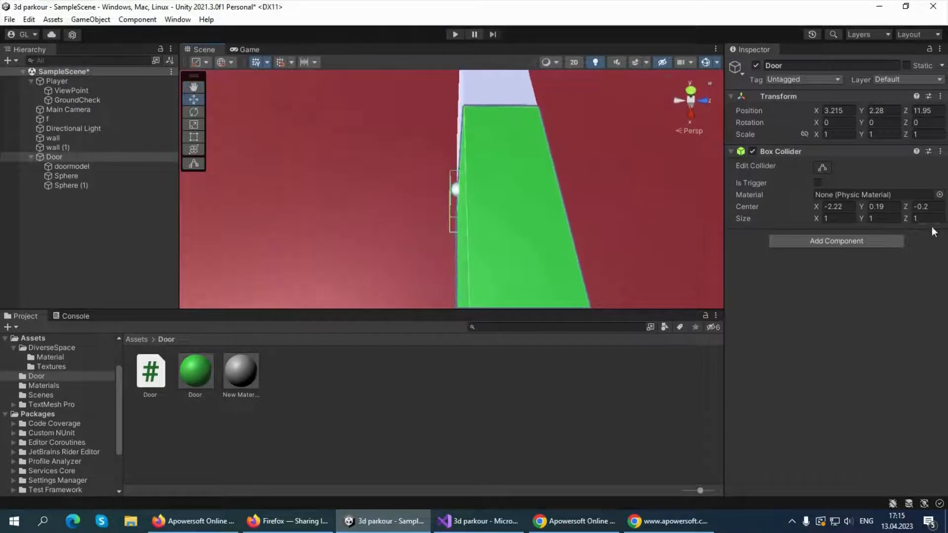
mouse_move(908, 219)
mouse_down()
mouse_move(931, 218)
mouse_move(907, 207)
mouse_move(922, 206)
mouse_up()
alt+drag(662, 191, 647, 178)
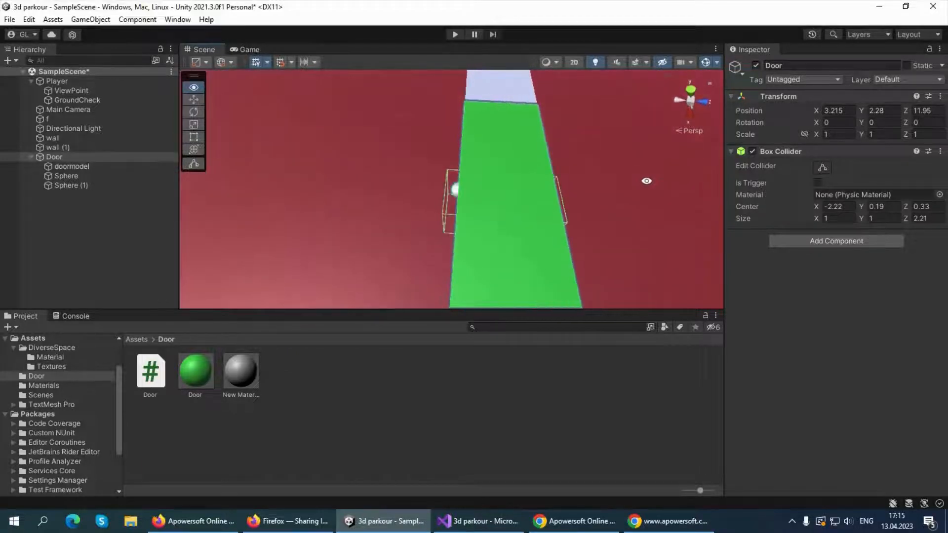
click(909, 217)
text(2)
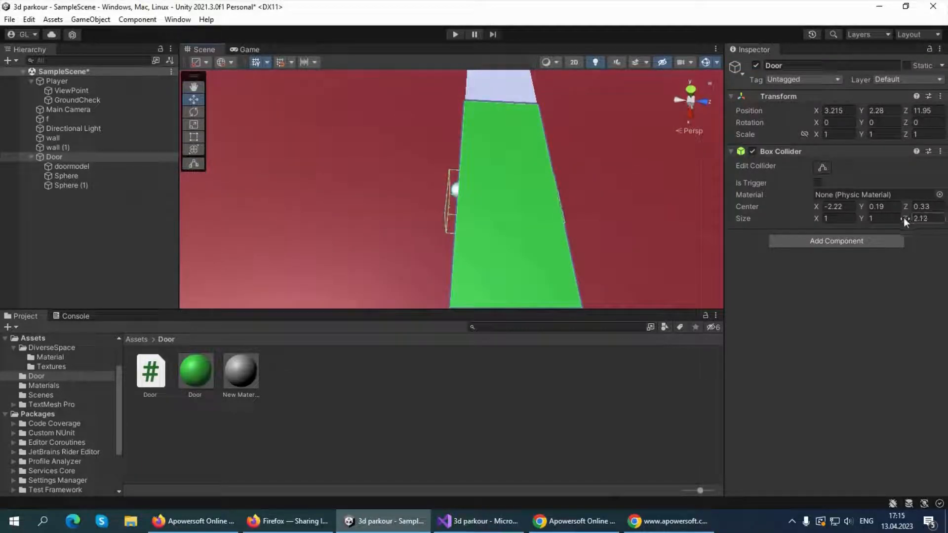
drag(902, 218, 904, 209)
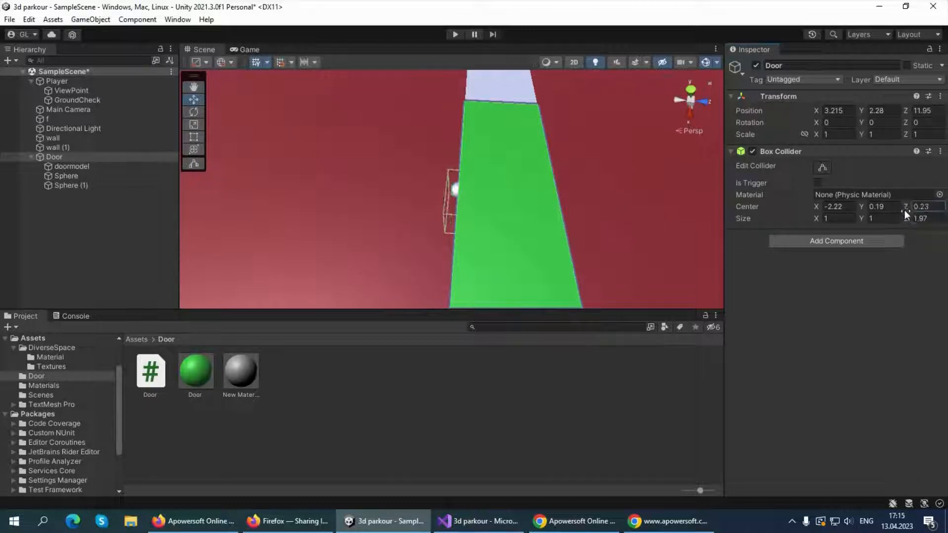
alt+drag(648, 211, 493, 257)
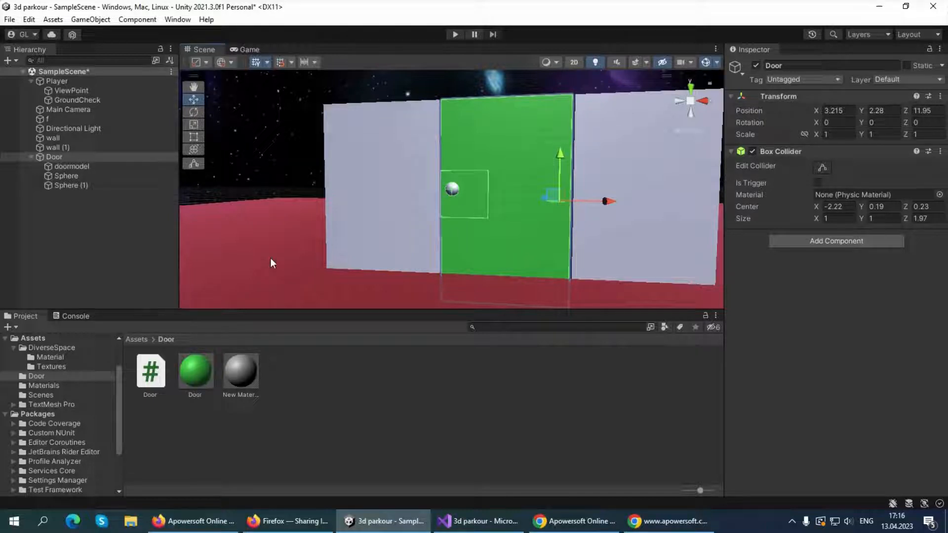
click(47, 144)
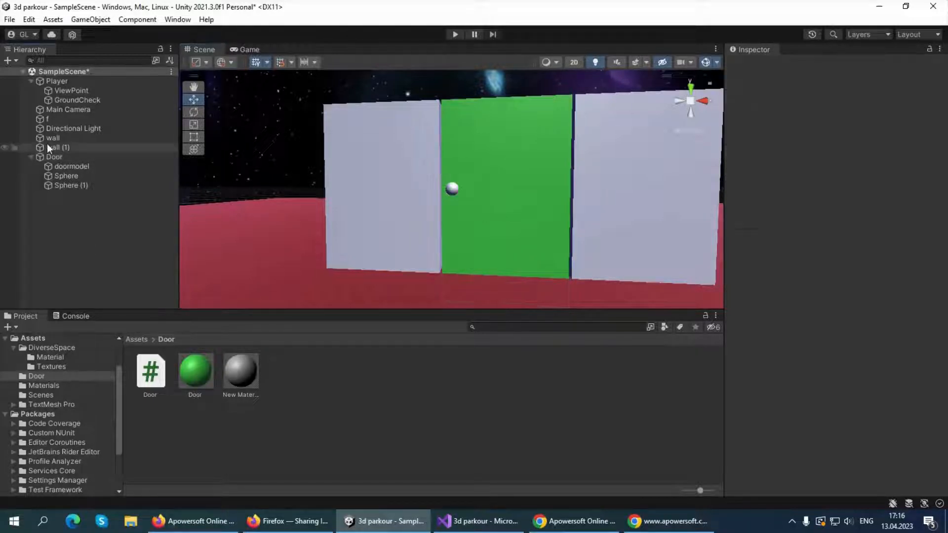
click(46, 154)
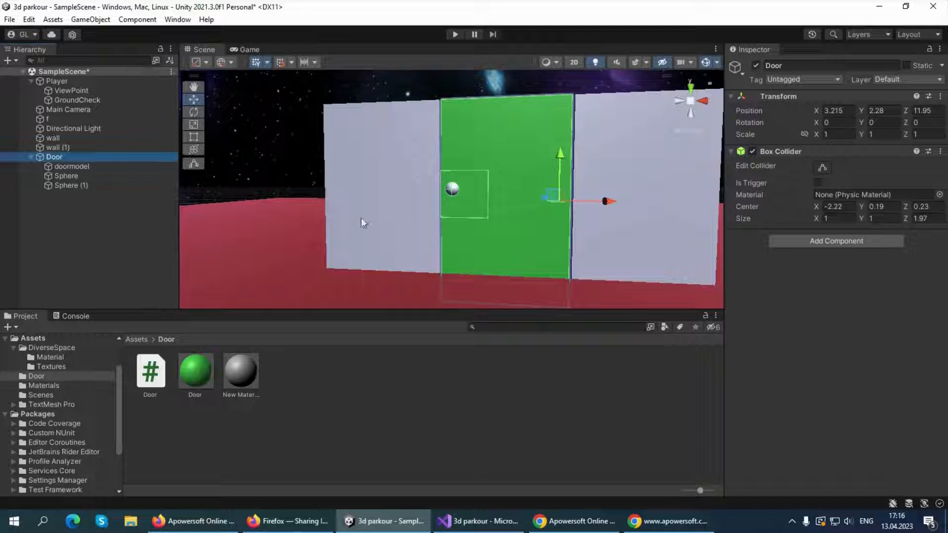
scroll(398, 222, down, 4)
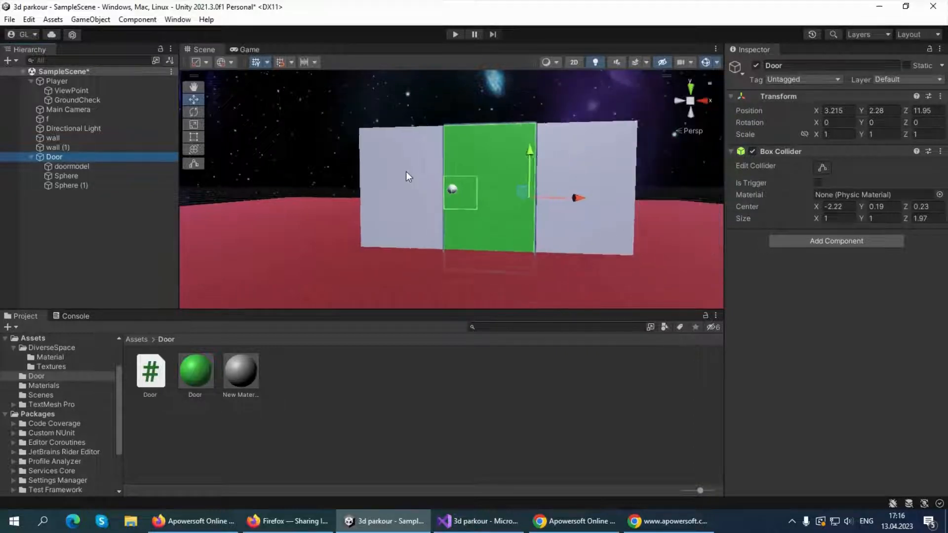
click(520, 444)
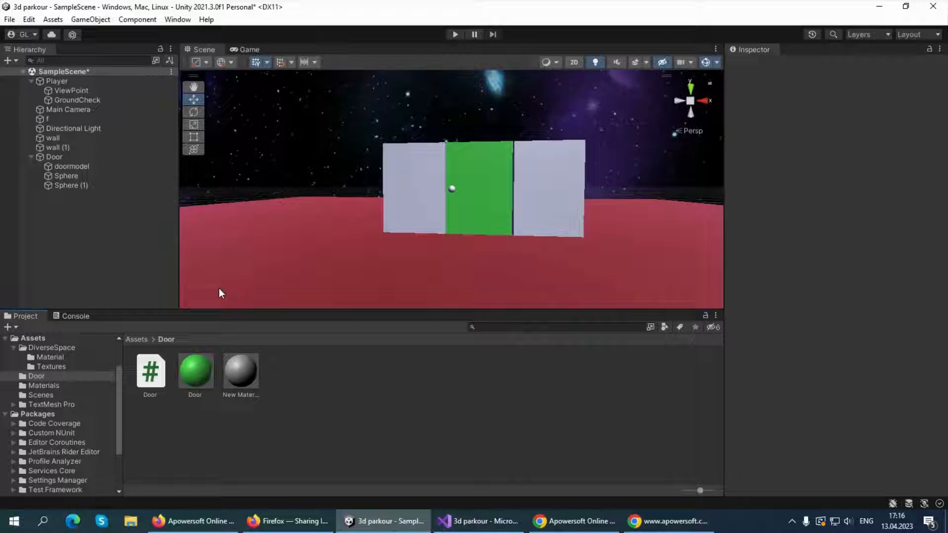
Open the Animation window and dock it beside the Console.
click(177, 20)
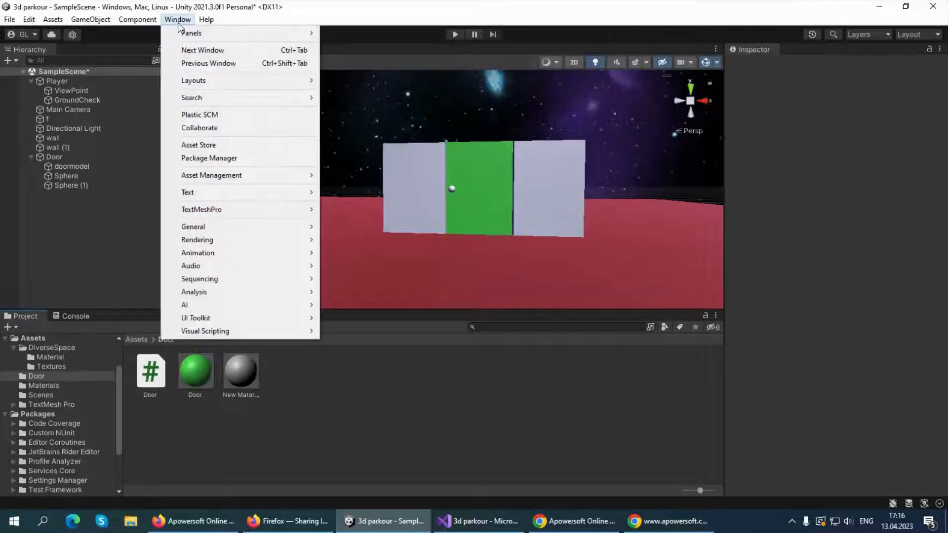
mouse_move(219, 253)
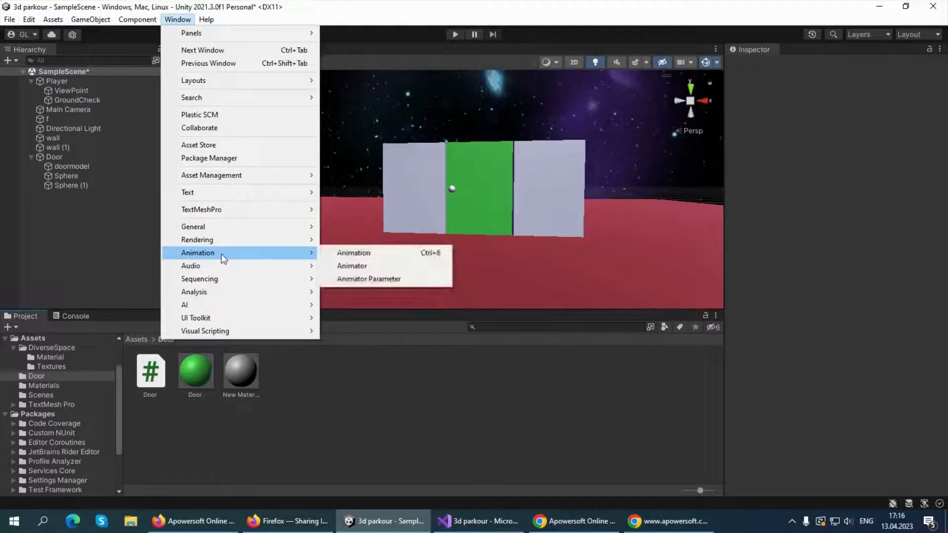
click(361, 254)
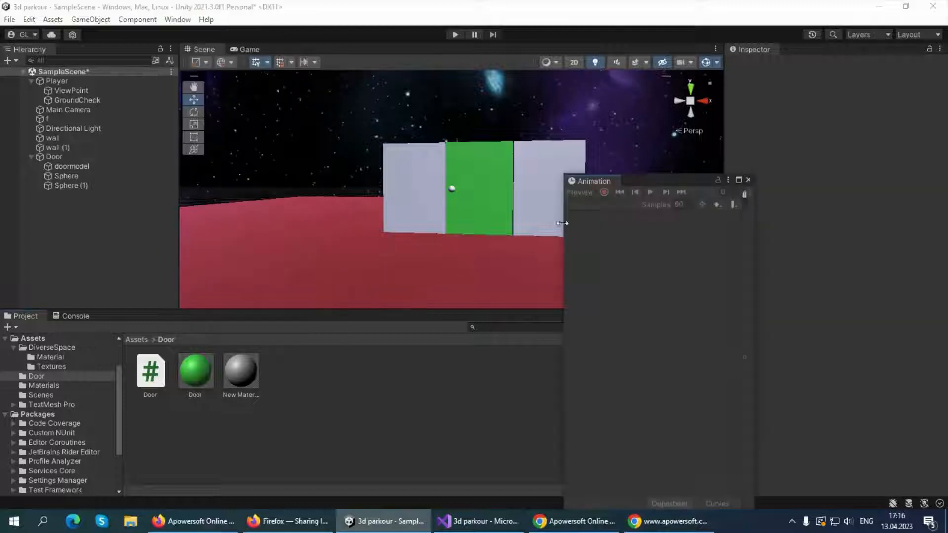
drag(579, 179, 116, 316)
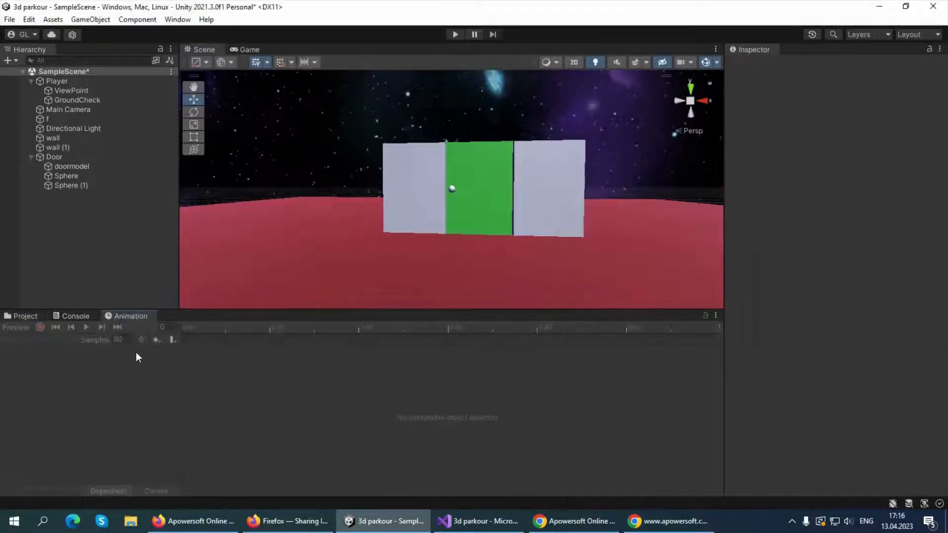
Create an animation clip named Open for the Door object and save it in the Assets/Door folder.
click(70, 157)
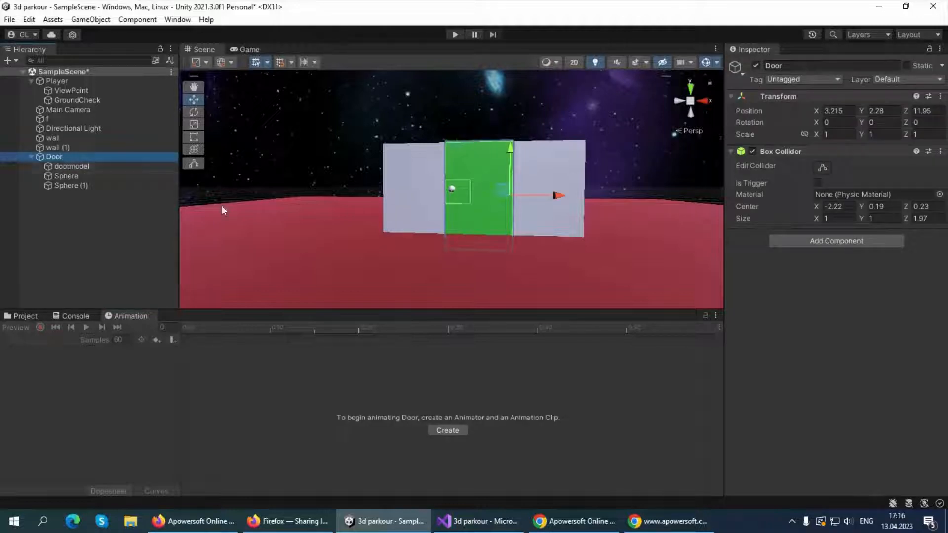
click(450, 433)
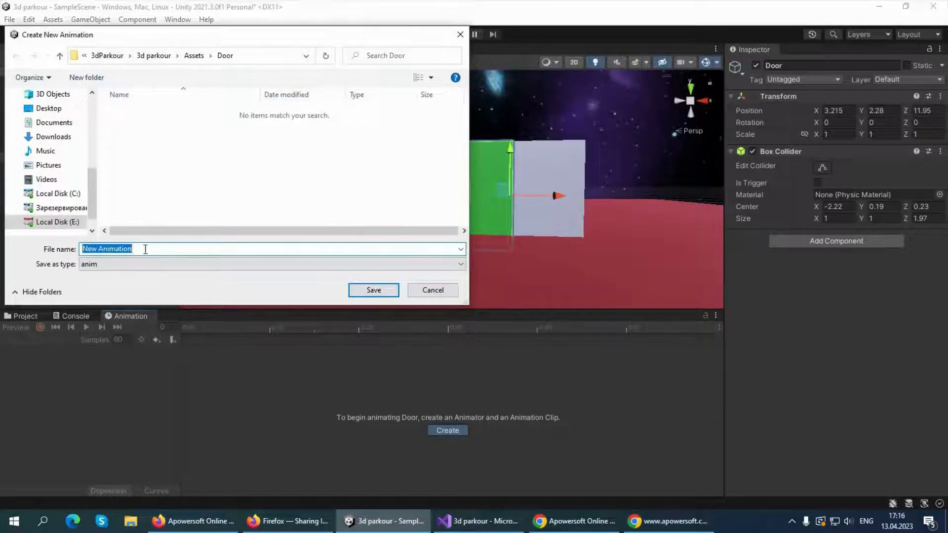
key(BackSpace)
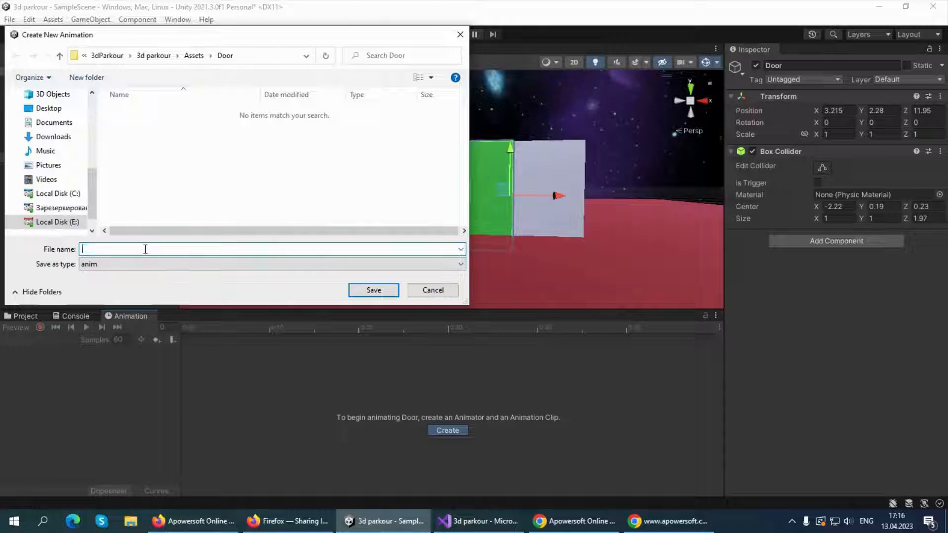
text(Open)
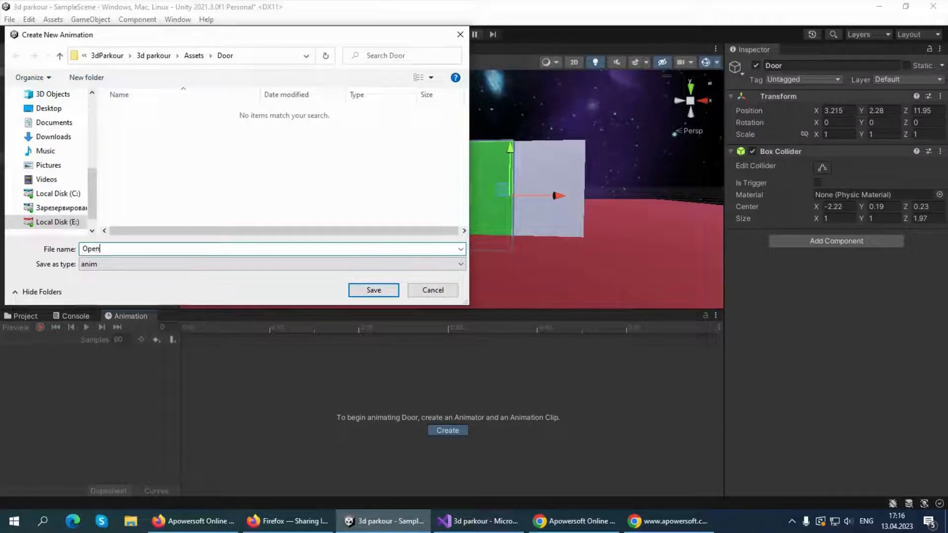
click(368, 290)
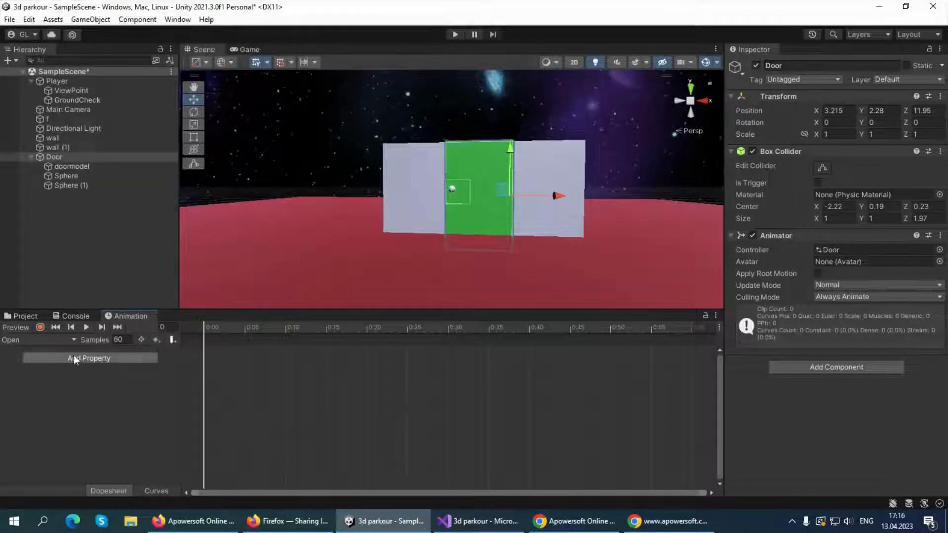
Start recording the Open clip and key the Door's rotation at Y 0 on frame 0.
click(40, 328)
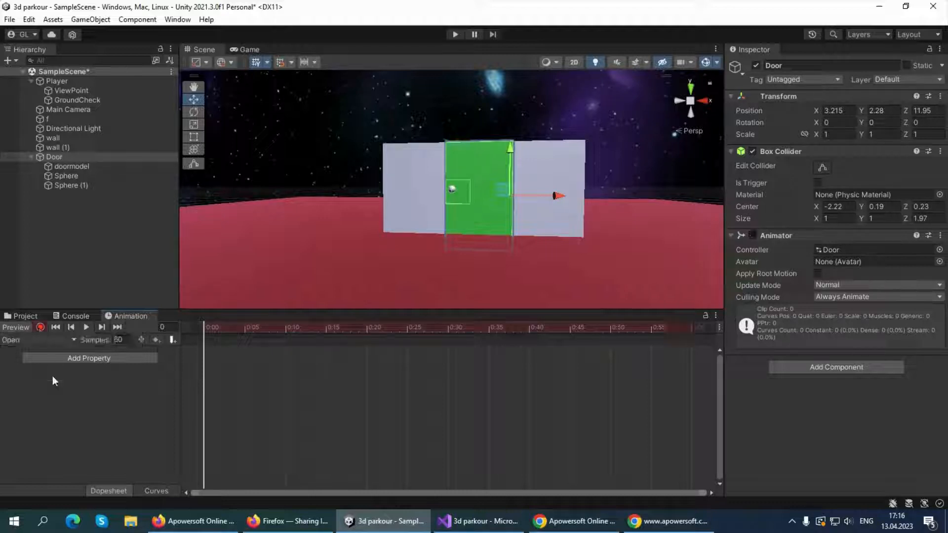
click(878, 123)
text(1)
key(BackSpace)
text(0)
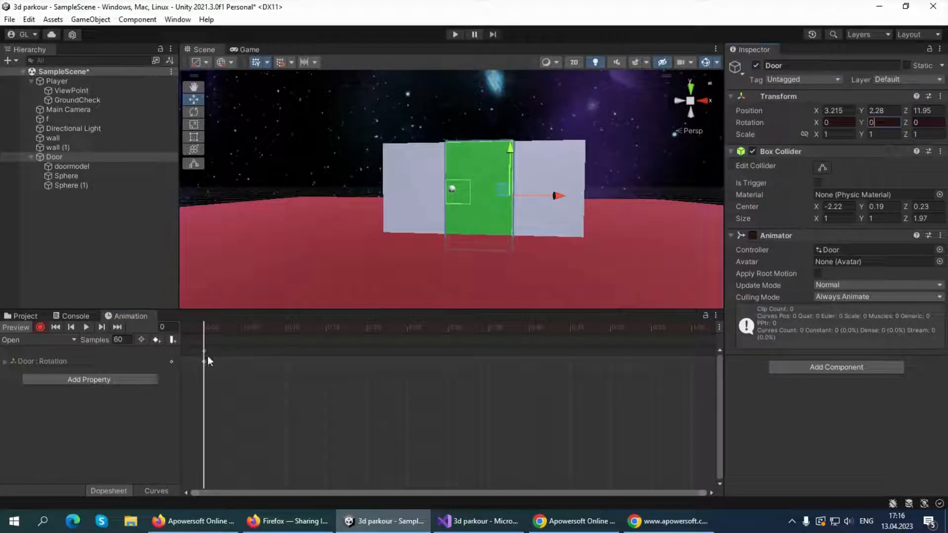
Key the Door's Y rotation at 90 on frame 60 of the Open clip and stop recording.
click(173, 328)
text(60)
click(883, 123)
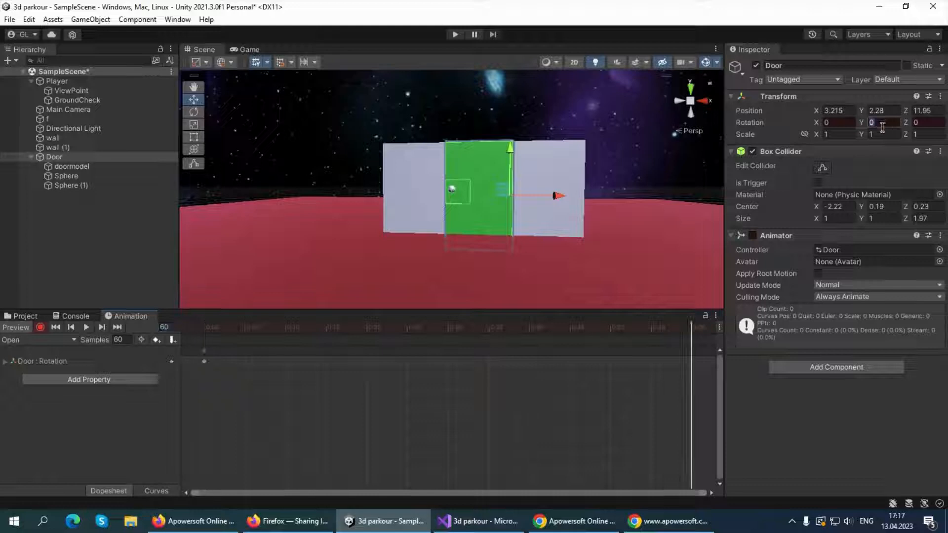
text(90)
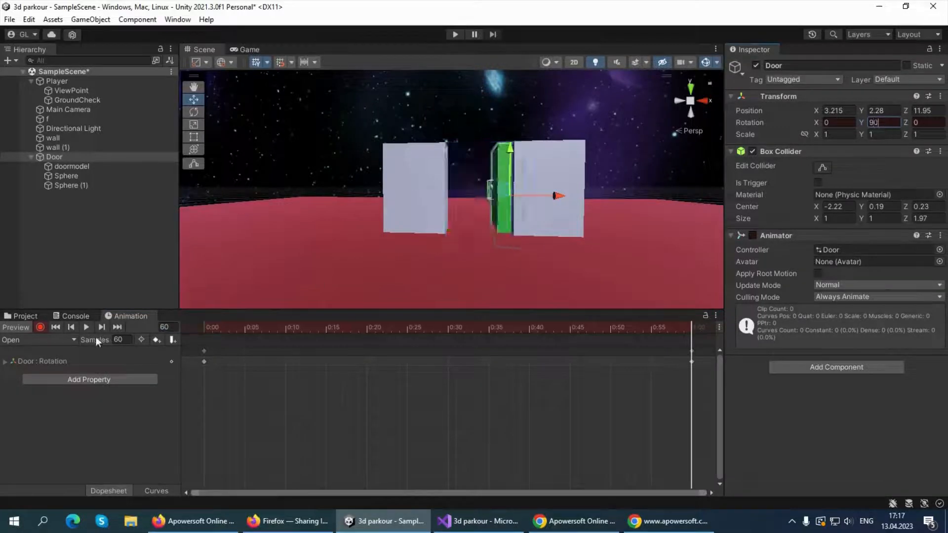
click(40, 328)
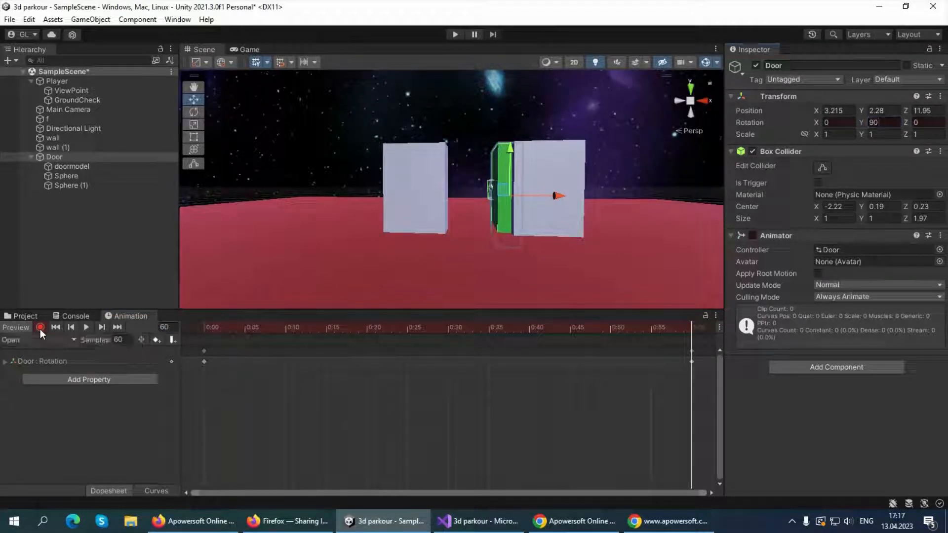
Play back the Open clip and create another Door animation clip named Closed in the Assets/Door folder.
click(86, 327)
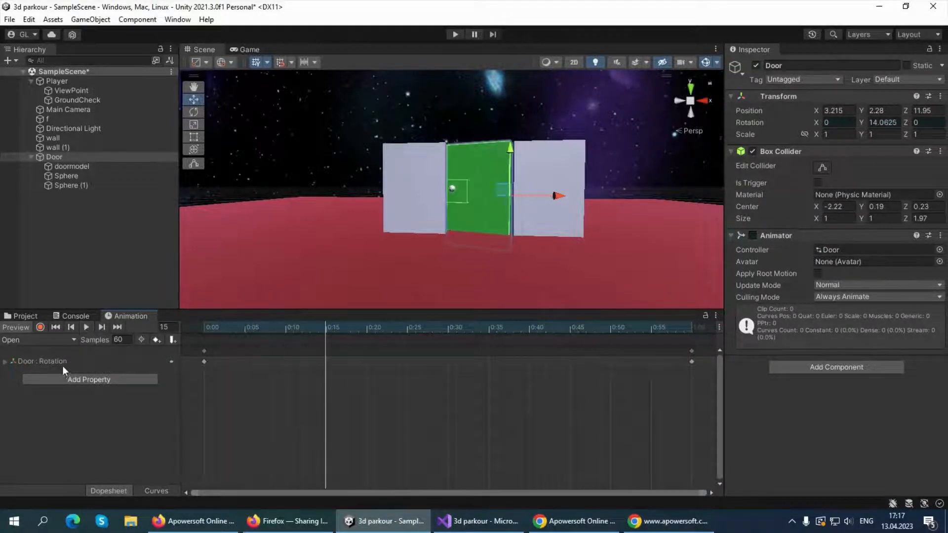
click(691, 360)
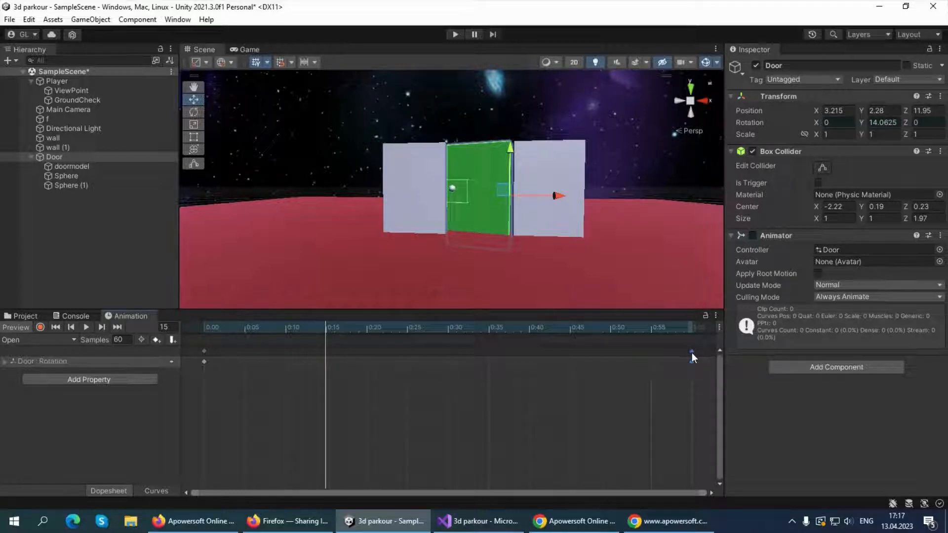
click(47, 341)
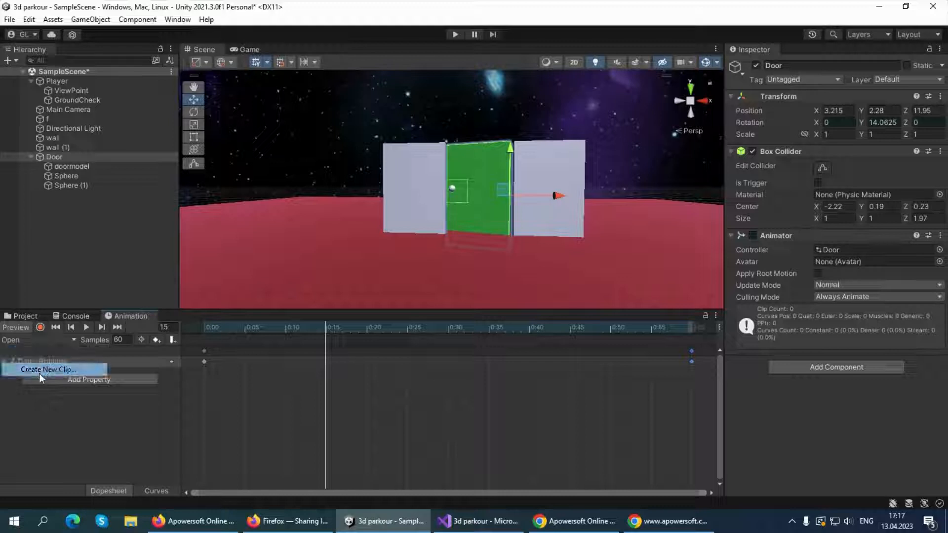
click(41, 371)
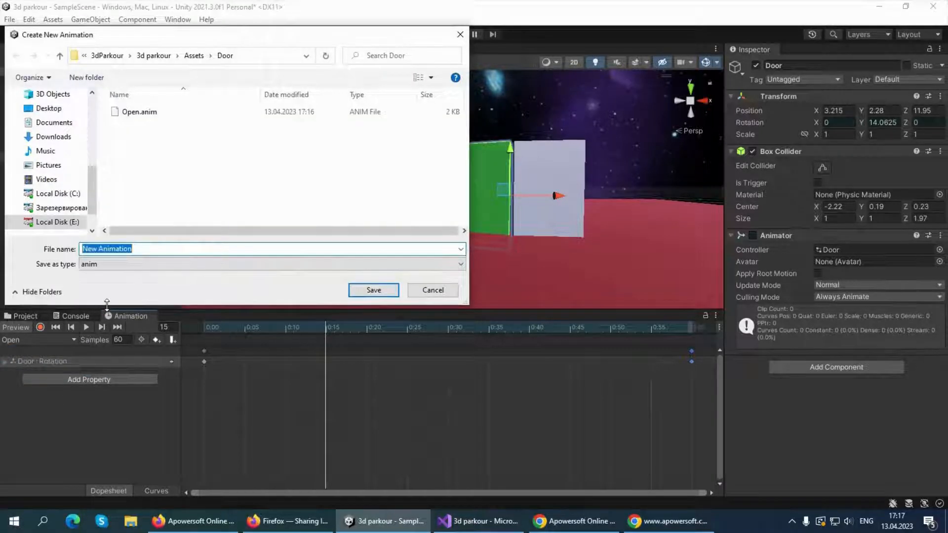
text(Closed)
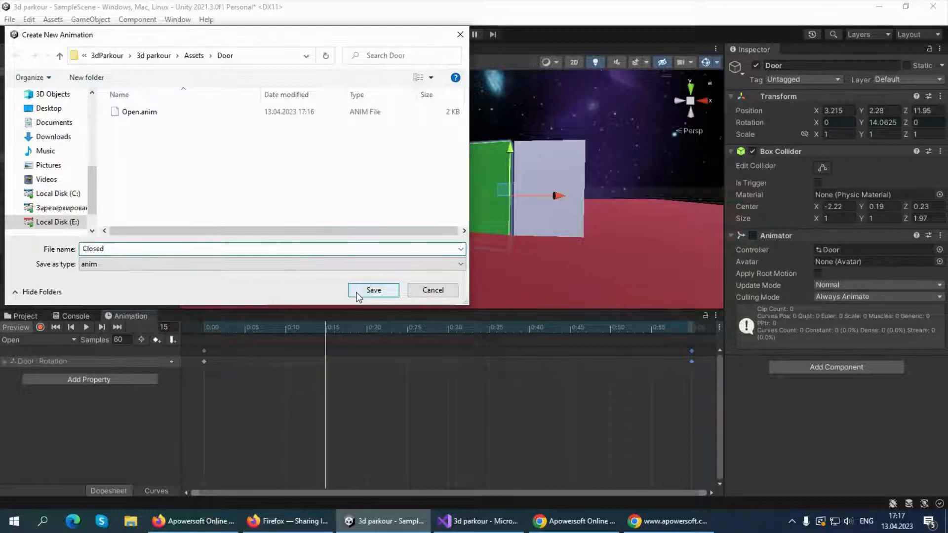
click(373, 290)
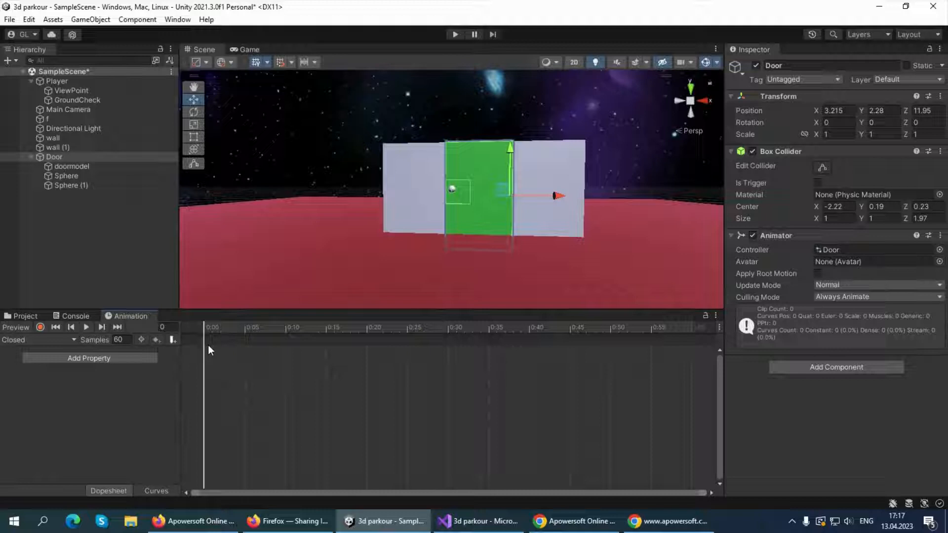
Record the Closed clip with the Door's Y rotation at 90 on frame 0 and 0 on frame 60, and play it back.
key(shift+e)
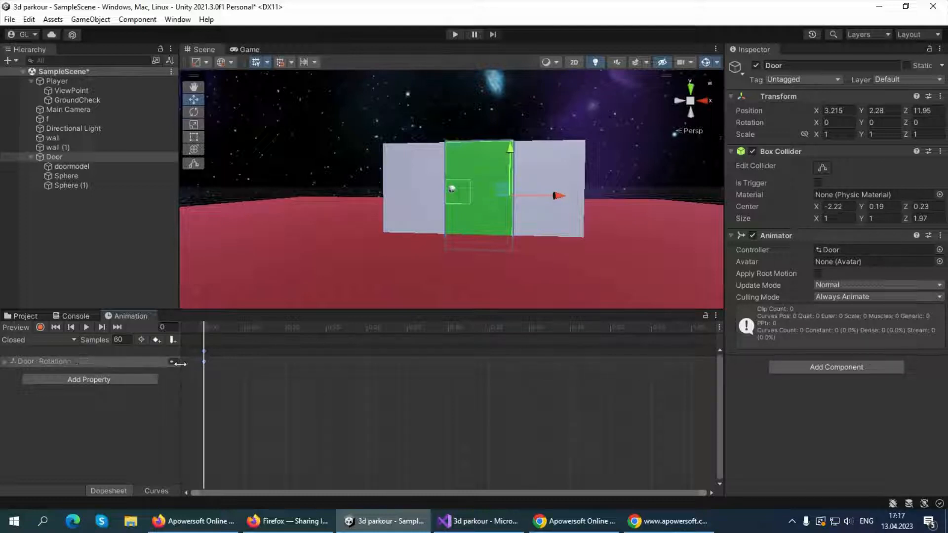
click(40, 327)
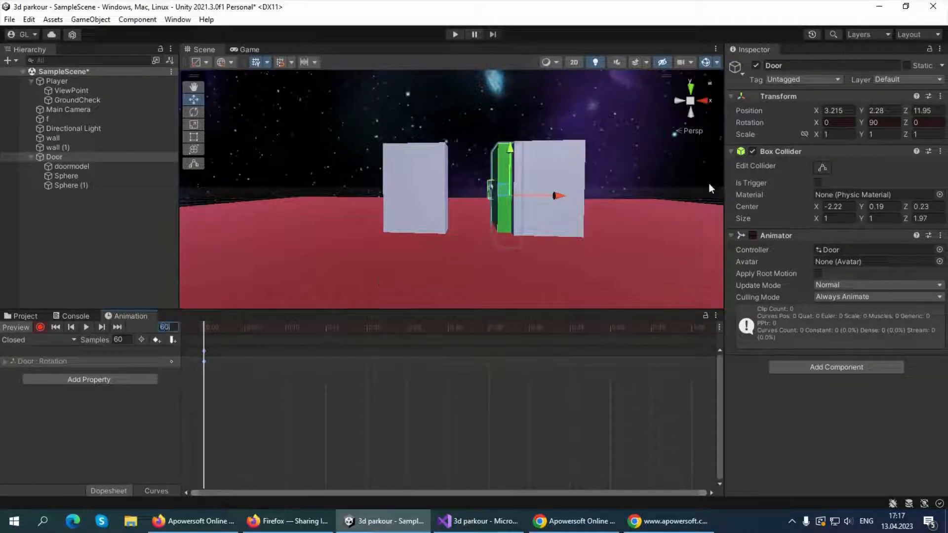
click(878, 123)
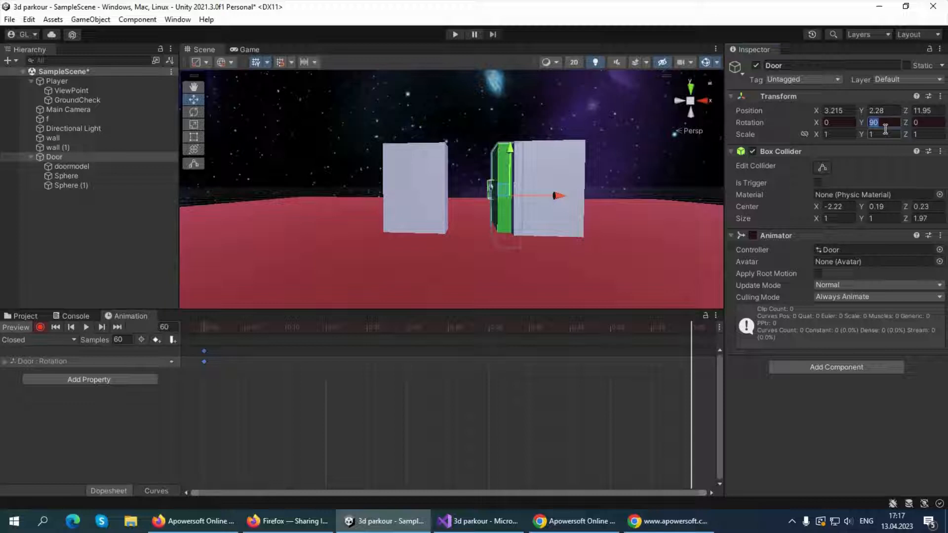
text(0)
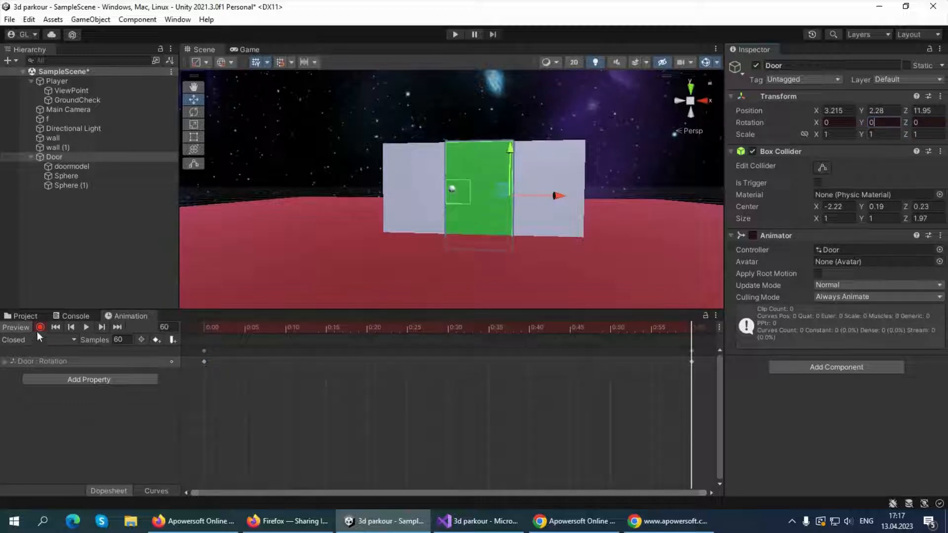
click(39, 328)
click(87, 328)
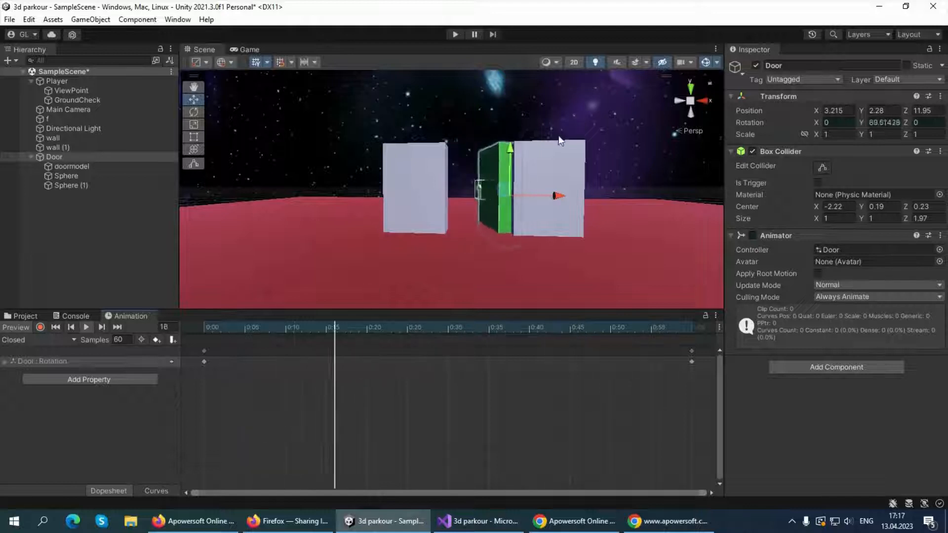
click(43, 342)
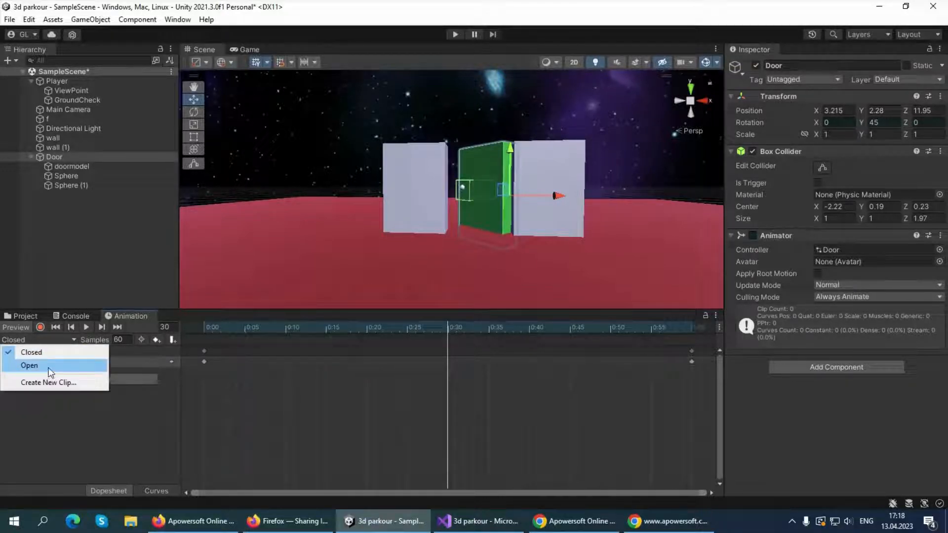
click(34, 437)
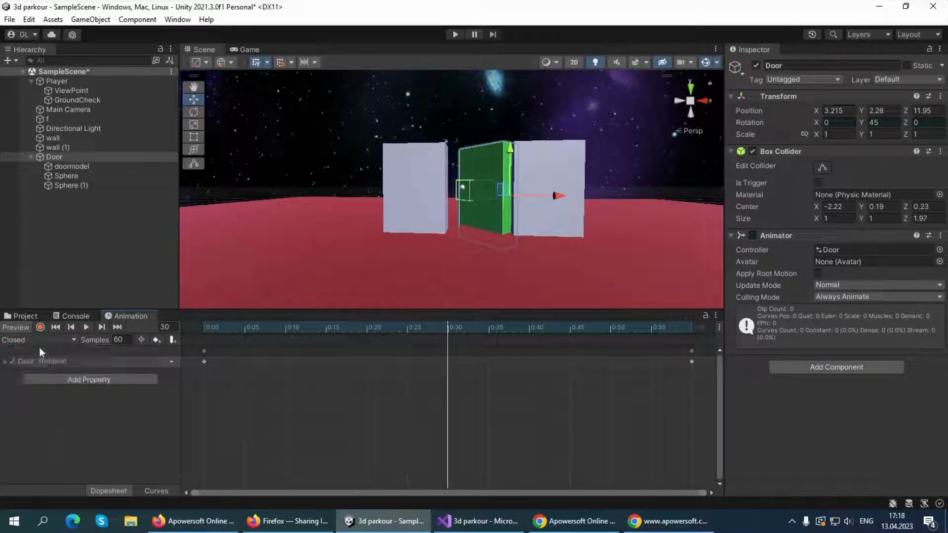
click(36, 341)
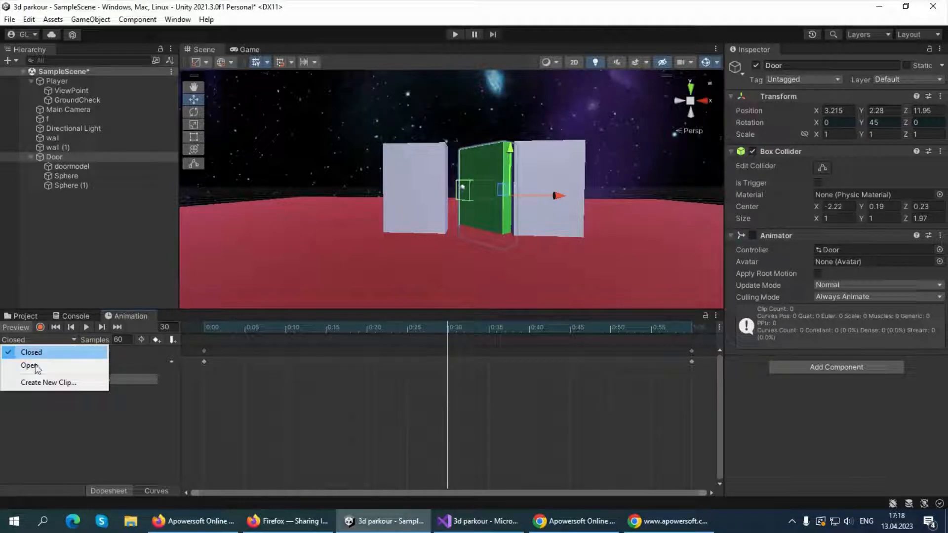
click(38, 422)
click(37, 341)
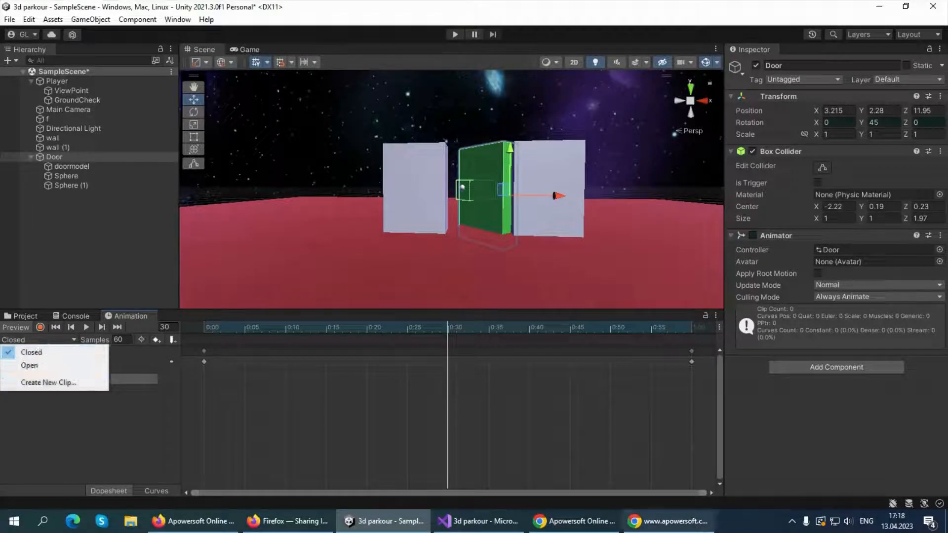
click(40, 350)
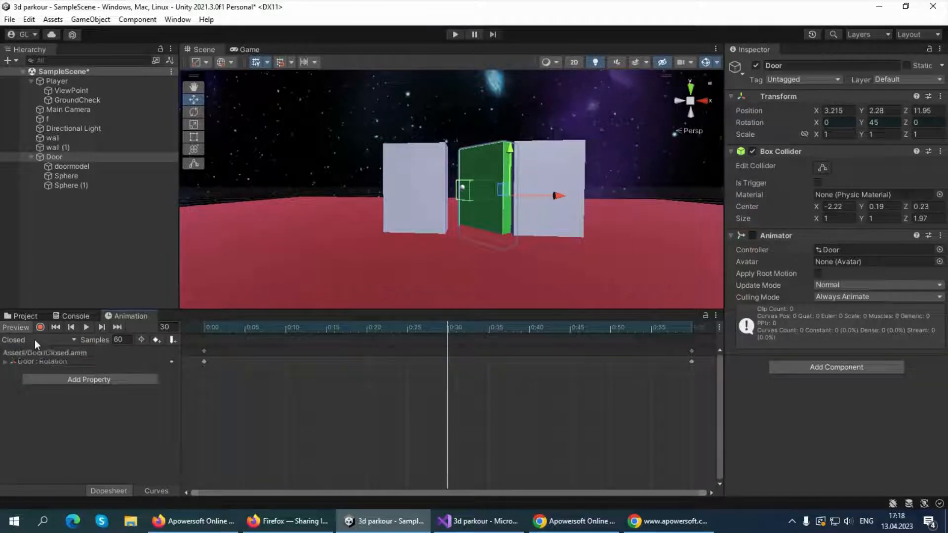
click(34, 340)
click(55, 399)
click(29, 341)
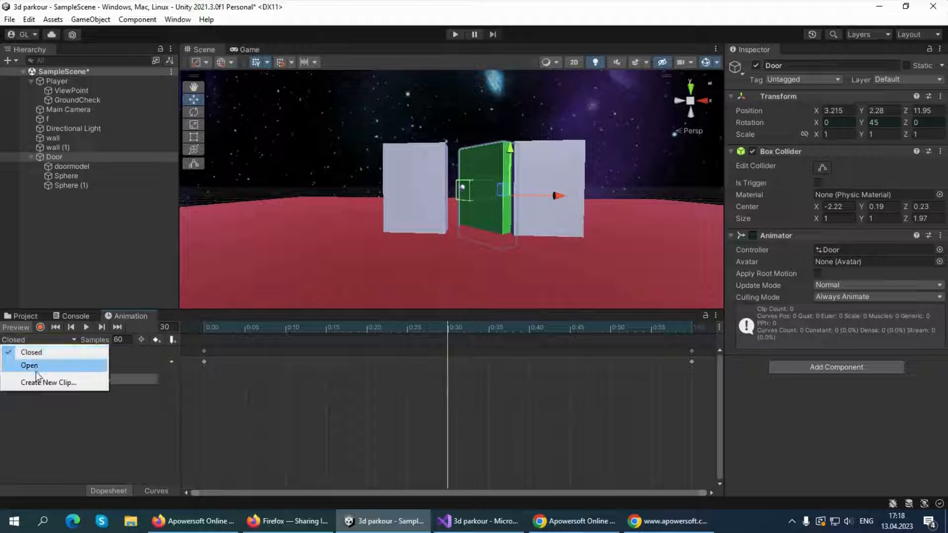
click(56, 401)
click(15, 340)
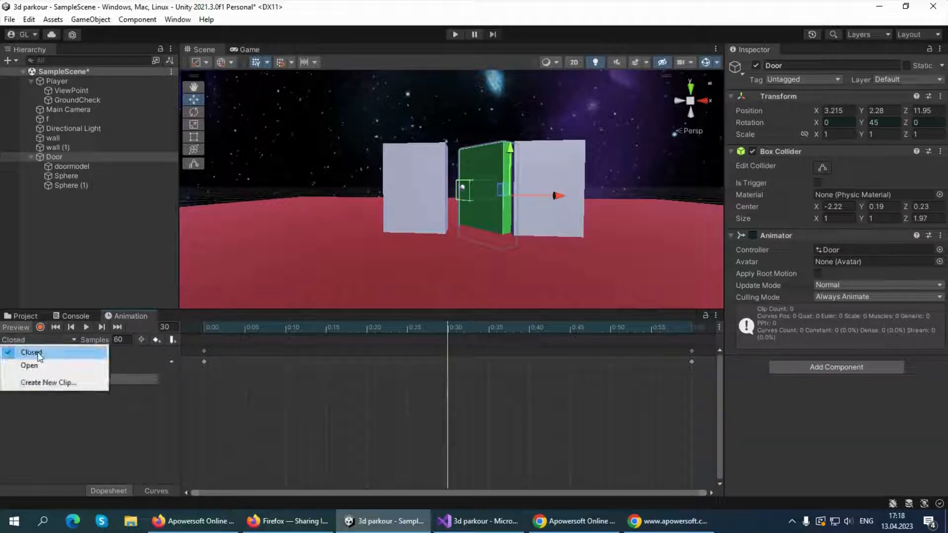
click(34, 352)
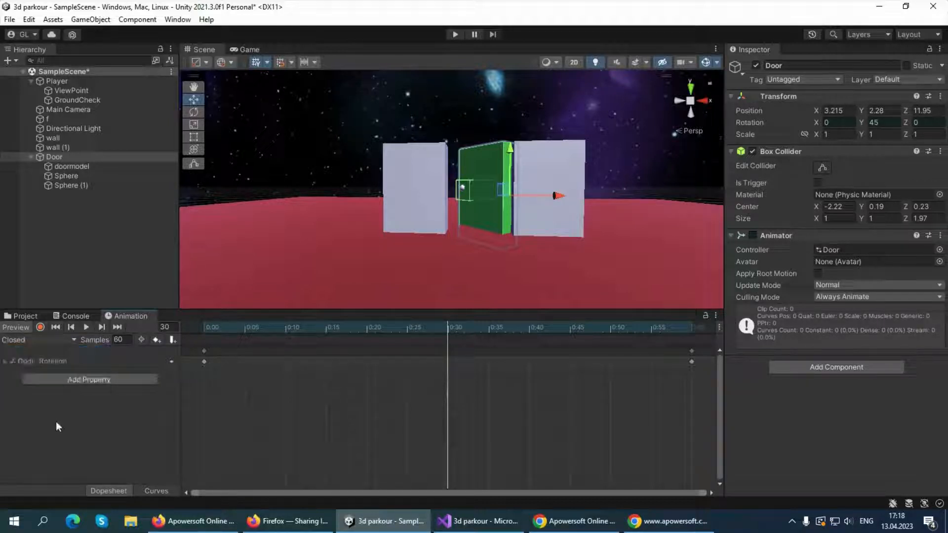
Create a third Door animation clip named Idle in the Assets/Door folder.
click(28, 339)
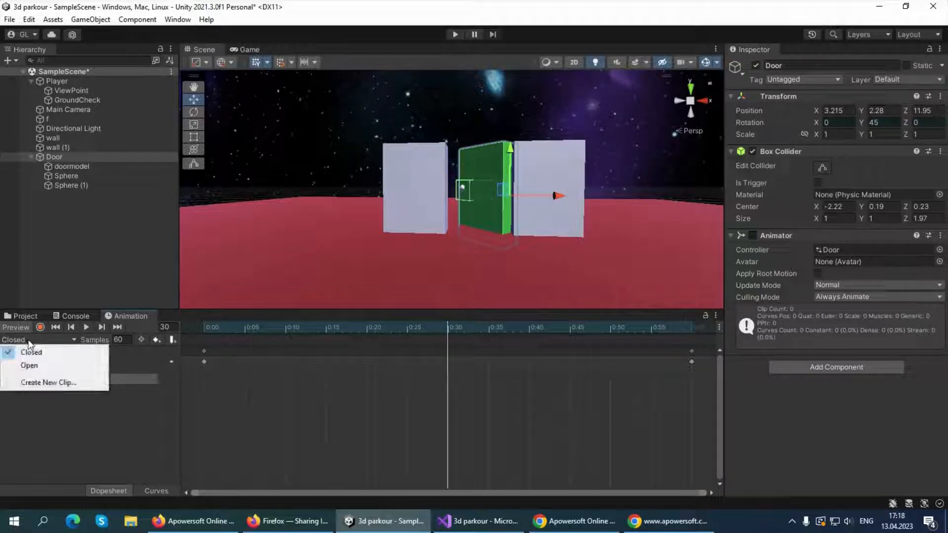
click(32, 383)
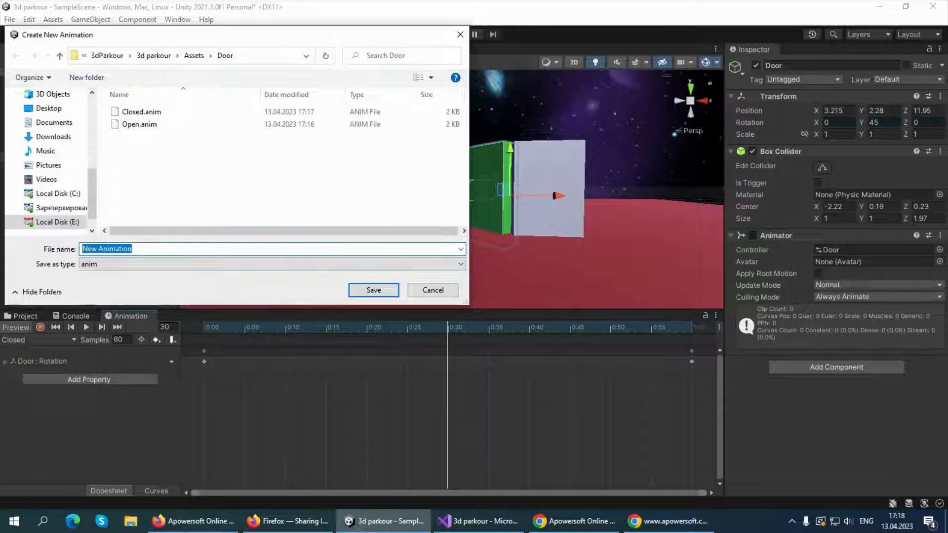
text(Idle)
click(373, 290)
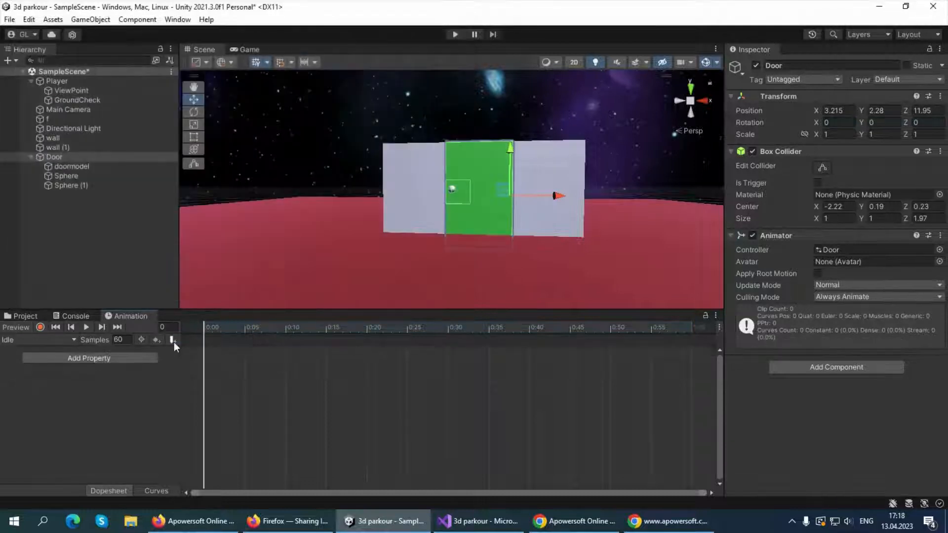
Record the Idle clip with the Door's Y rotation at 0 on frames 0 and 60, and play it back.
click(40, 328)
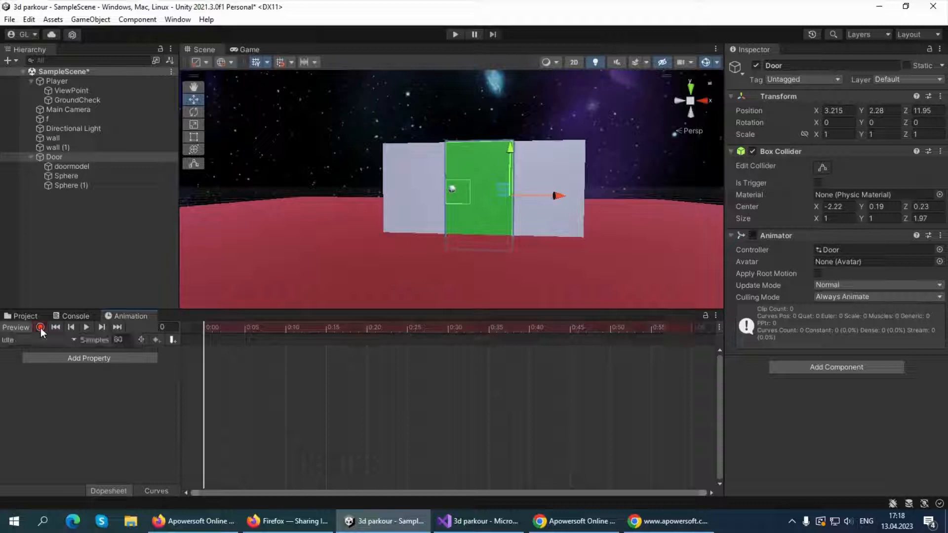
click(883, 123)
key(BackSpace)
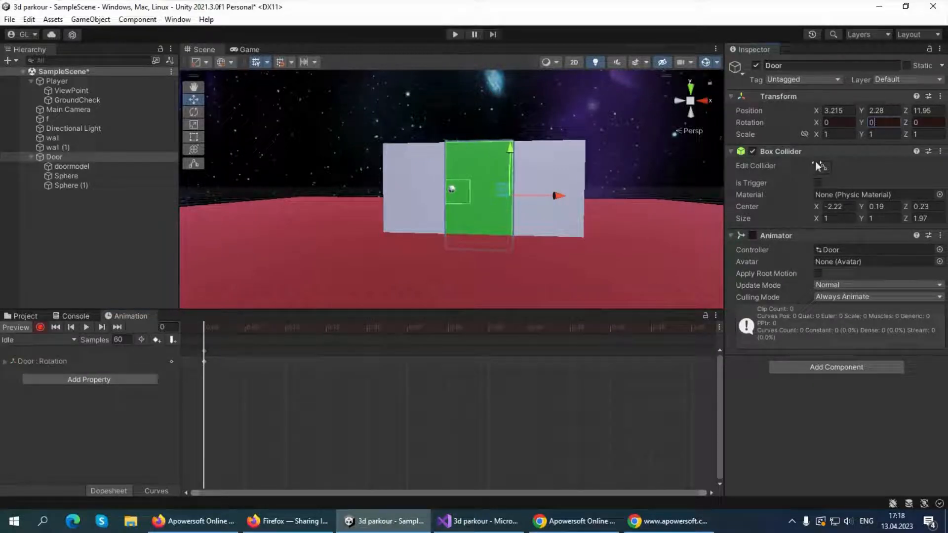
click(169, 328)
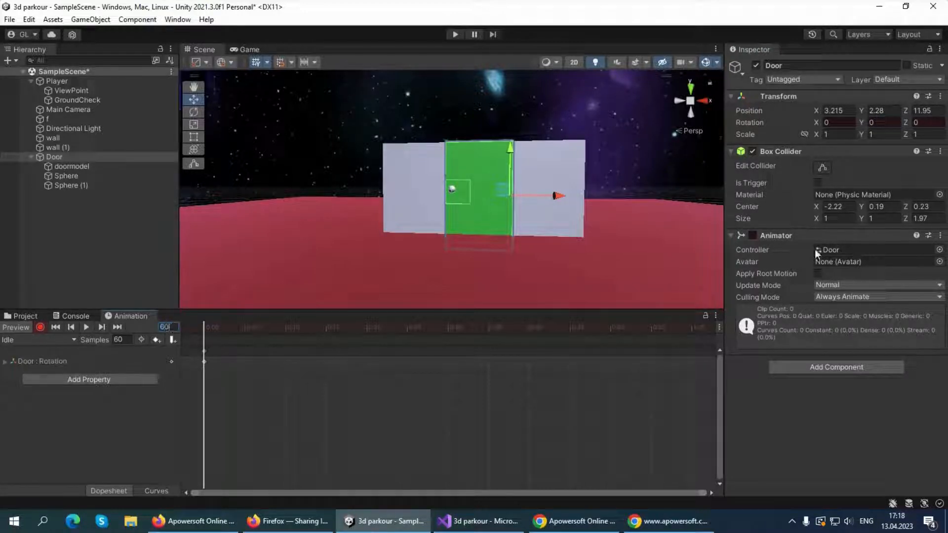
click(885, 123)
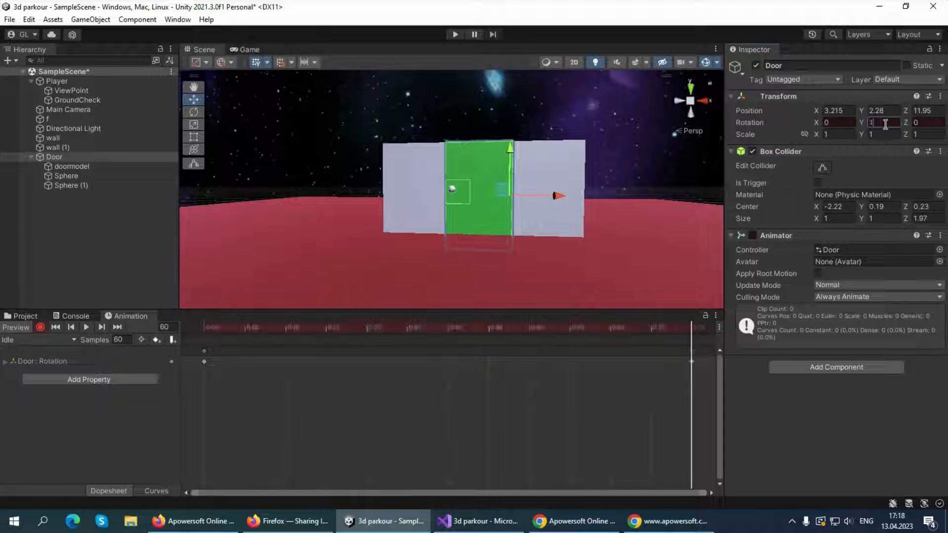
key(BackSpace)
text(0)
click(40, 328)
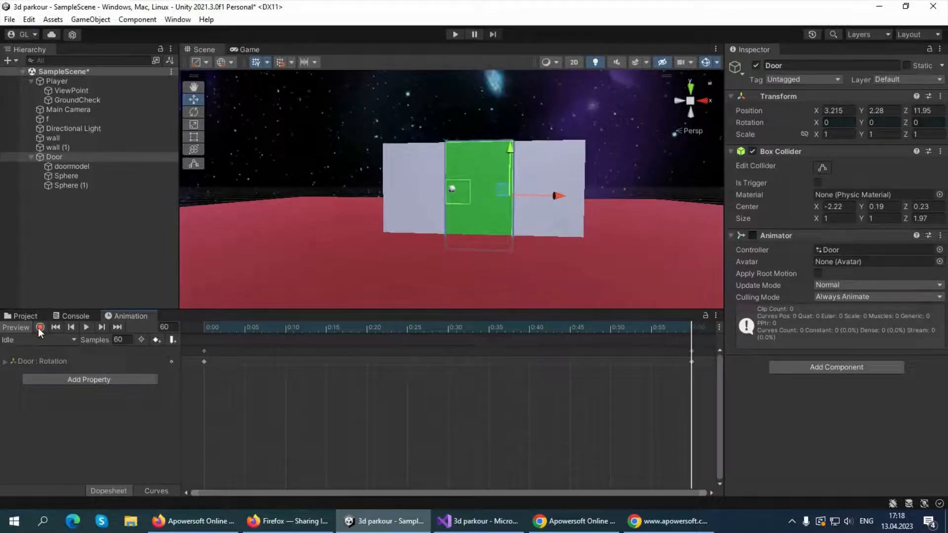
click(86, 327)
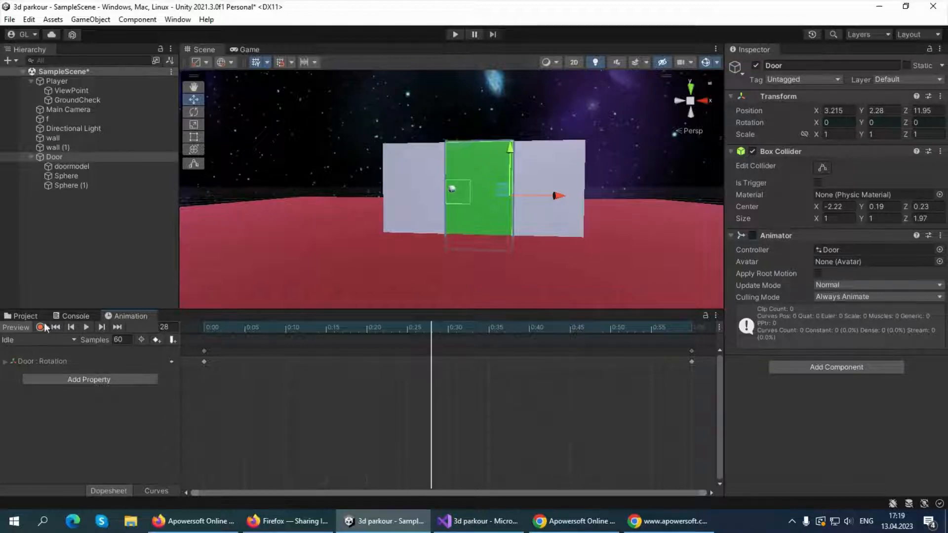
Examine the Closed, Idle and Open clips and the Door animator controller in the Assets/Door folder.
click(25, 316)
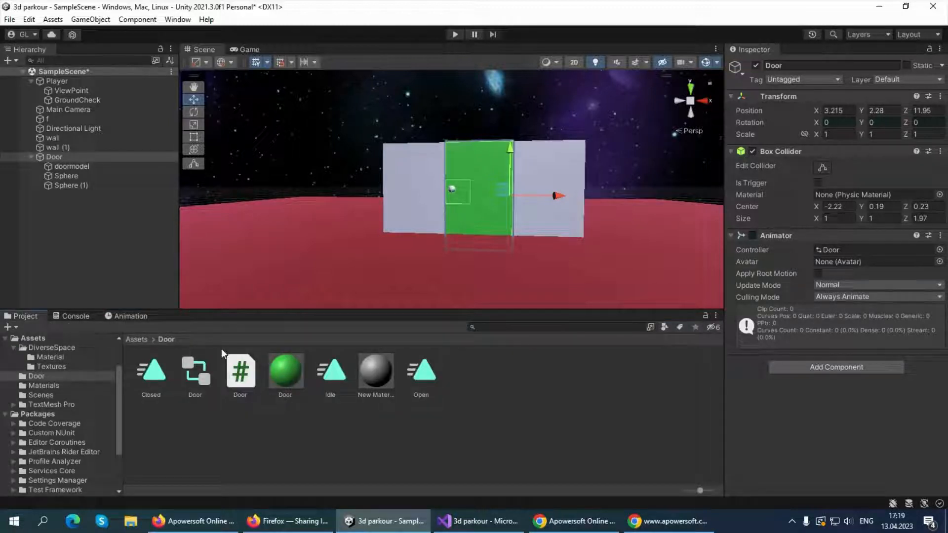
click(155, 378)
click(196, 377)
click(331, 377)
click(418, 377)
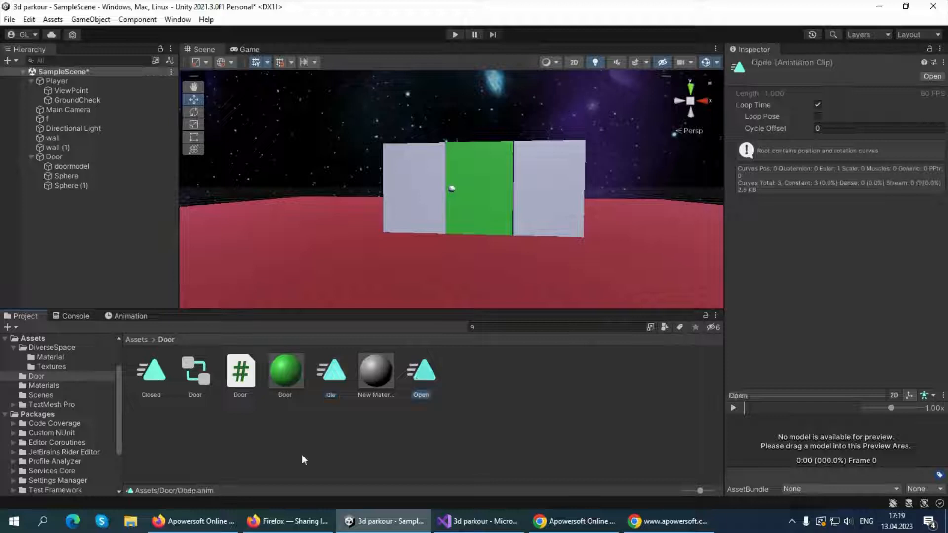
click(336, 378)
click(159, 376)
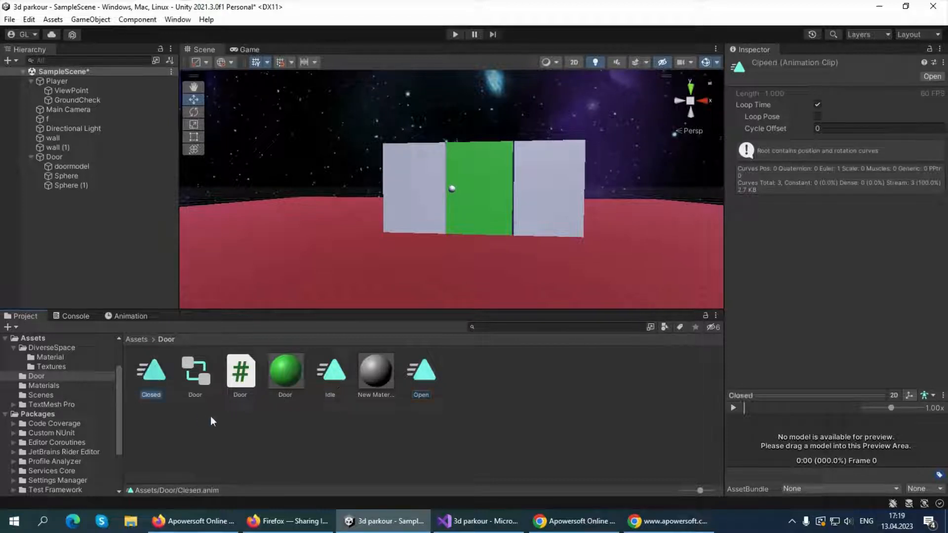
click(197, 373)
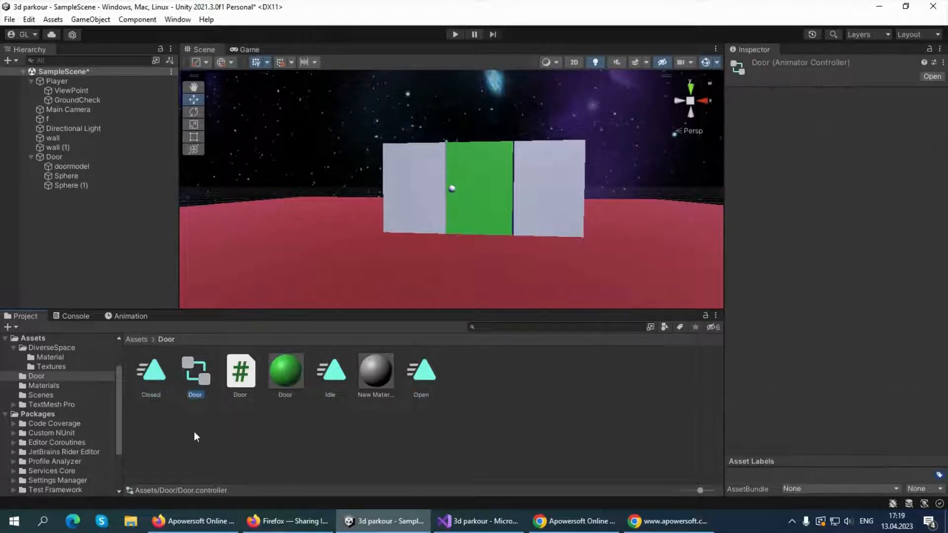
Turn off Loop Time for the Closed and Open animation clips.
click(150, 390)
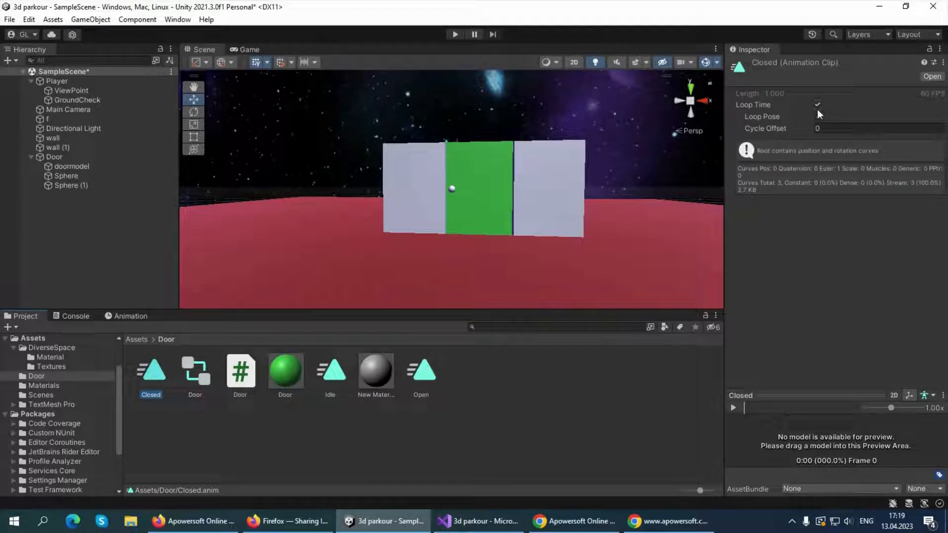
click(817, 106)
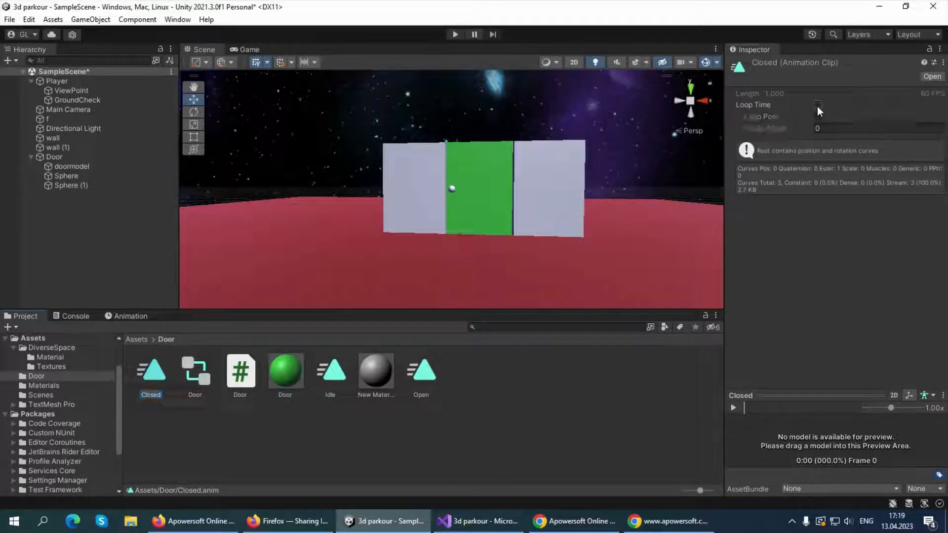
click(423, 374)
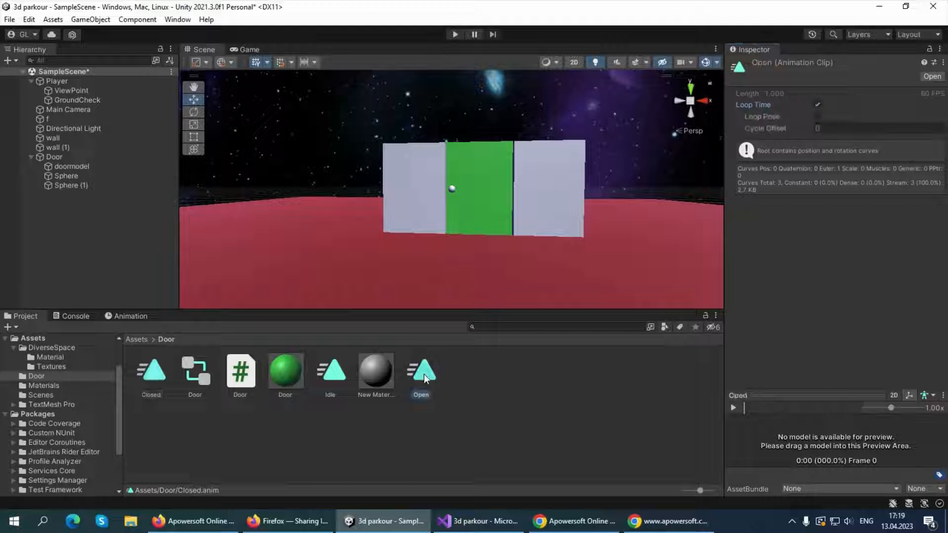
click(816, 106)
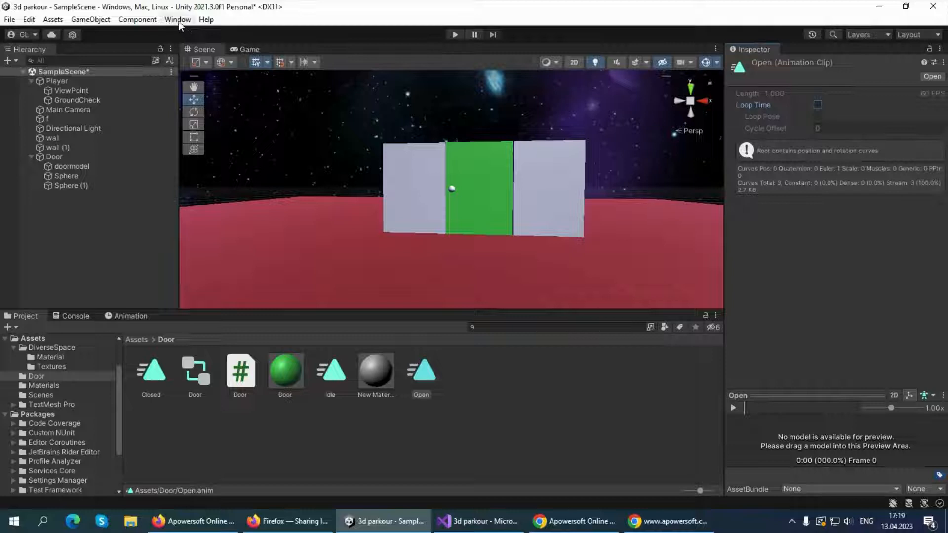
Open the Door animator controller's state graph in the Animator window.
click(191, 375)
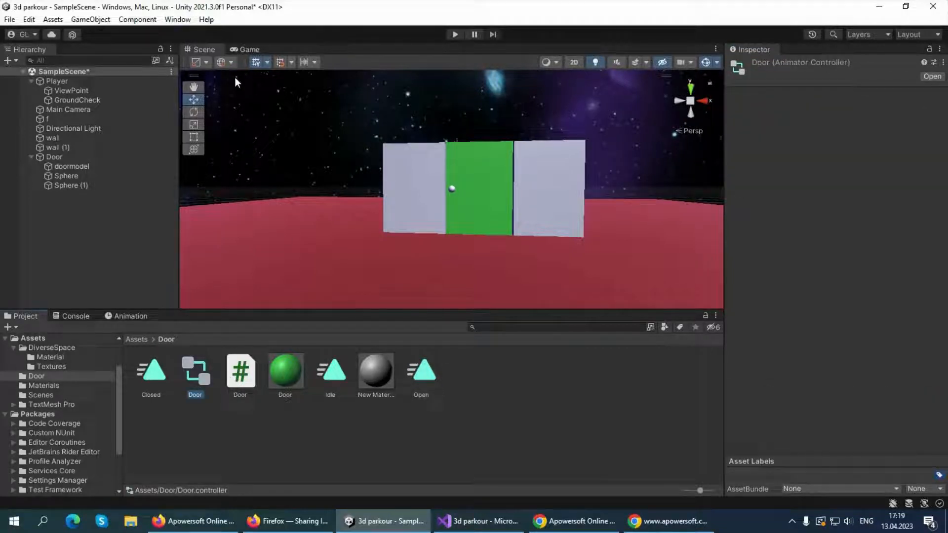
click(178, 20)
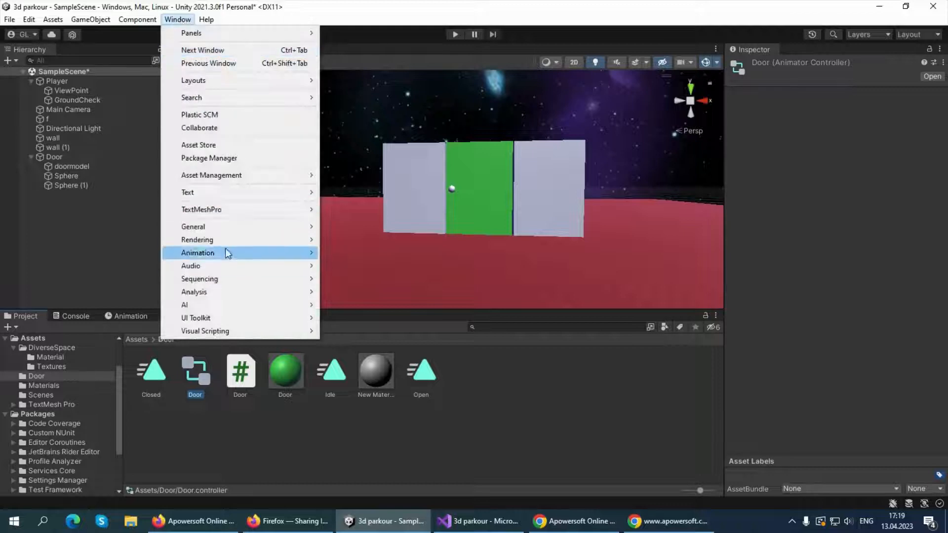
mouse_move(225, 250)
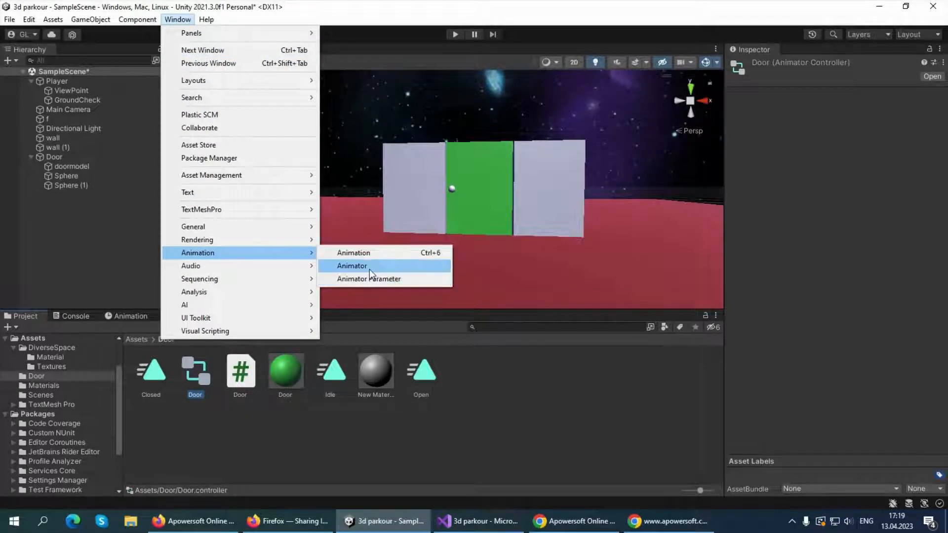
click(370, 267)
scroll(394, 133, down, 3)
scroll(396, 118, up, 5)
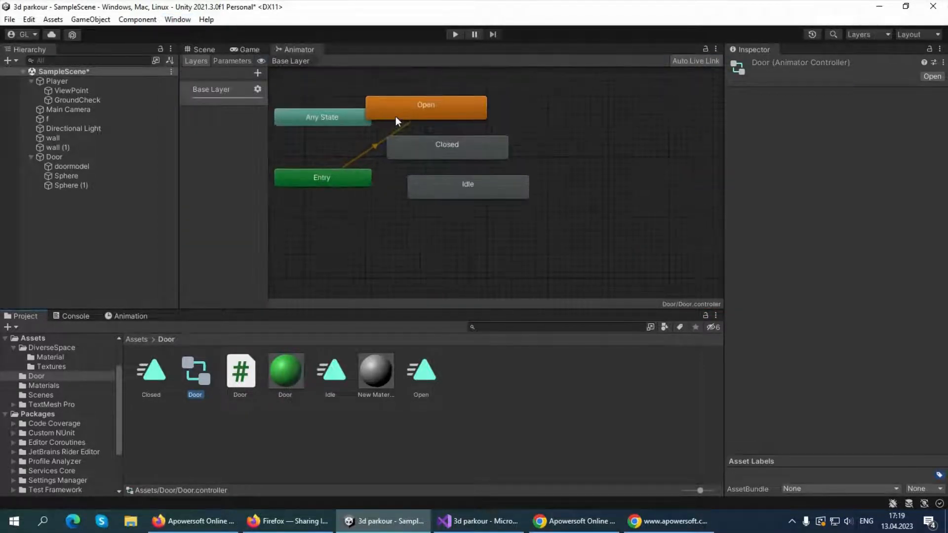
Rearrange the state graph with Idle beside Any State and Entry, and Open above Closed on the far side of Idle.
drag(422, 116, 485, 119)
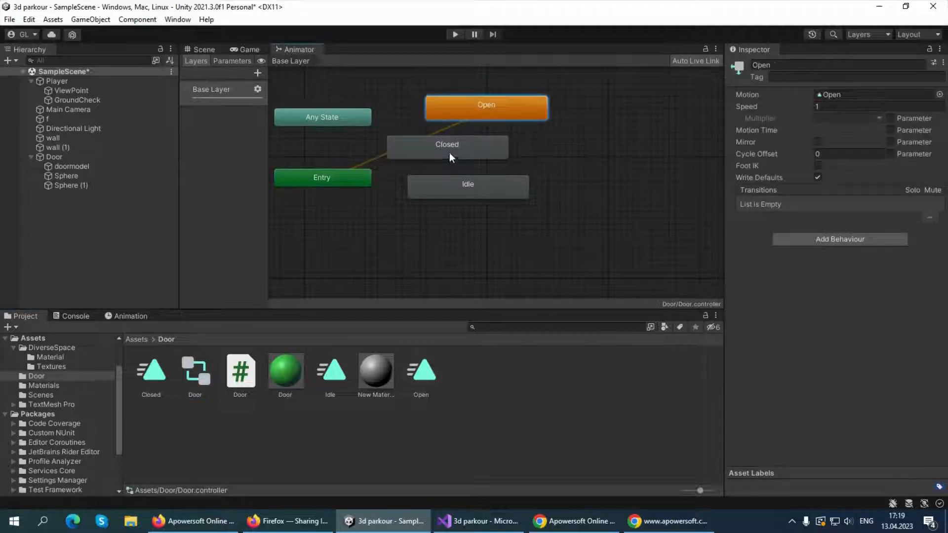
drag(450, 153, 543, 146)
drag(485, 117, 573, 144)
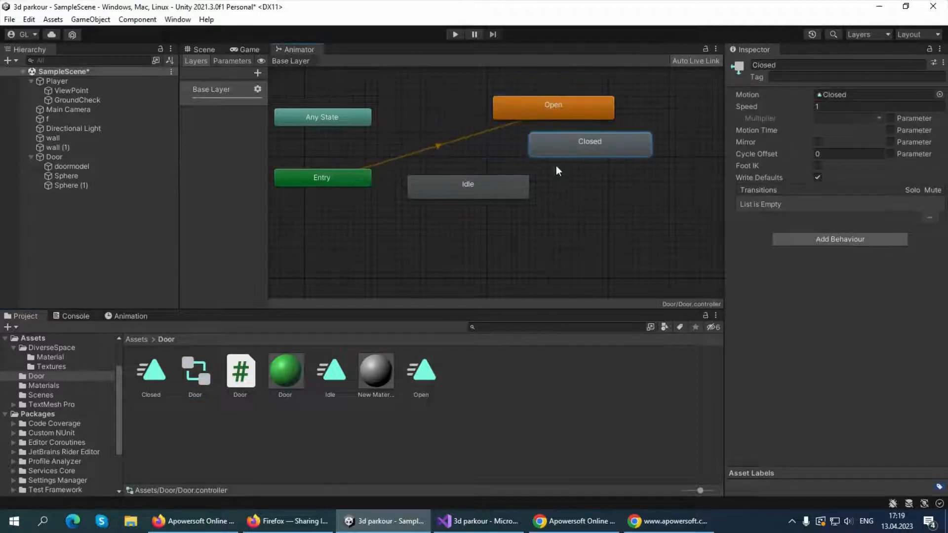
drag(473, 188, 449, 140)
drag(512, 116, 559, 104)
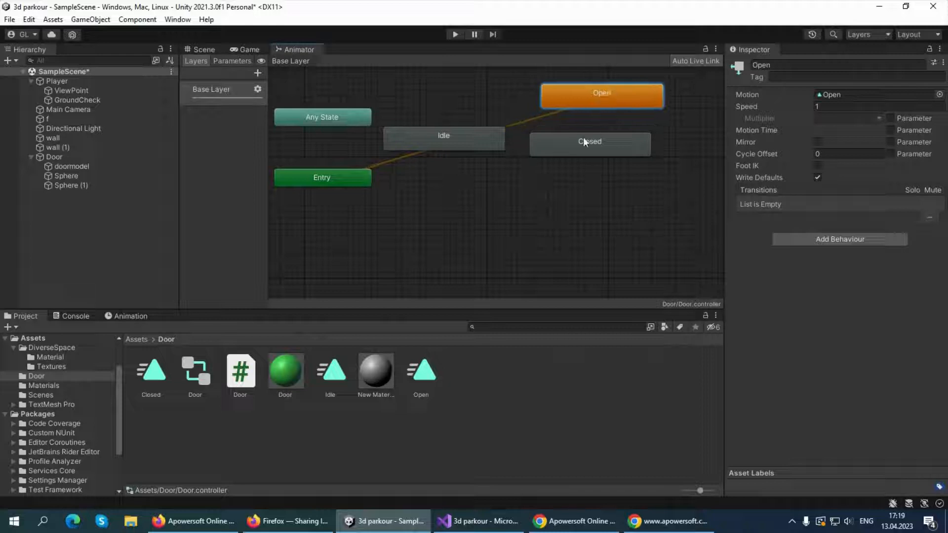
drag(583, 144, 602, 190)
click(582, 98)
drag(579, 118, 579, 119)
drag(464, 135, 472, 141)
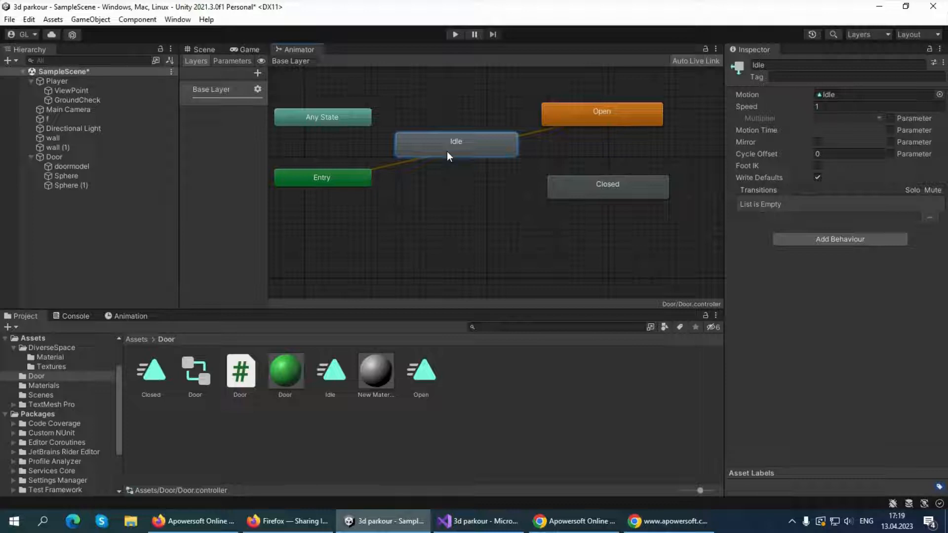
Make Idle the layer default state and add a transition from Idle to Open.
right_click(447, 153)
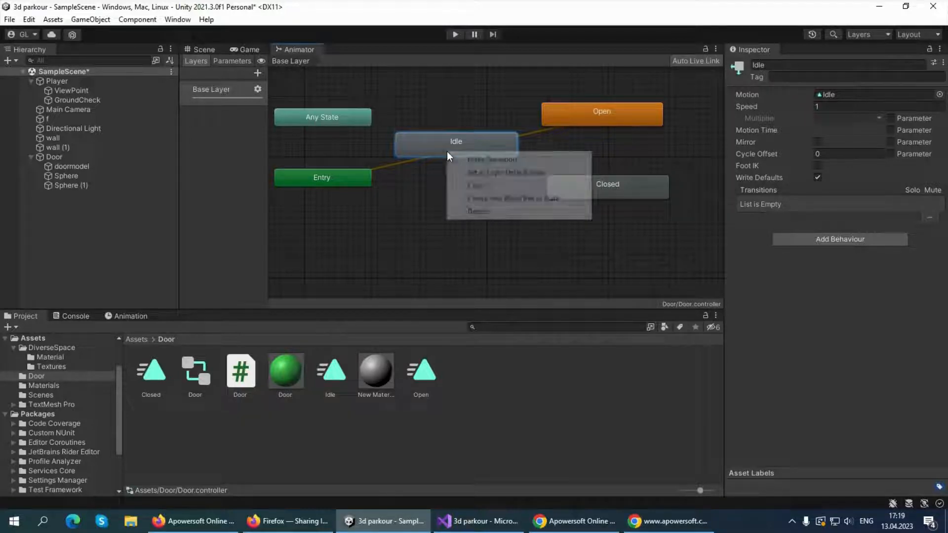
click(474, 173)
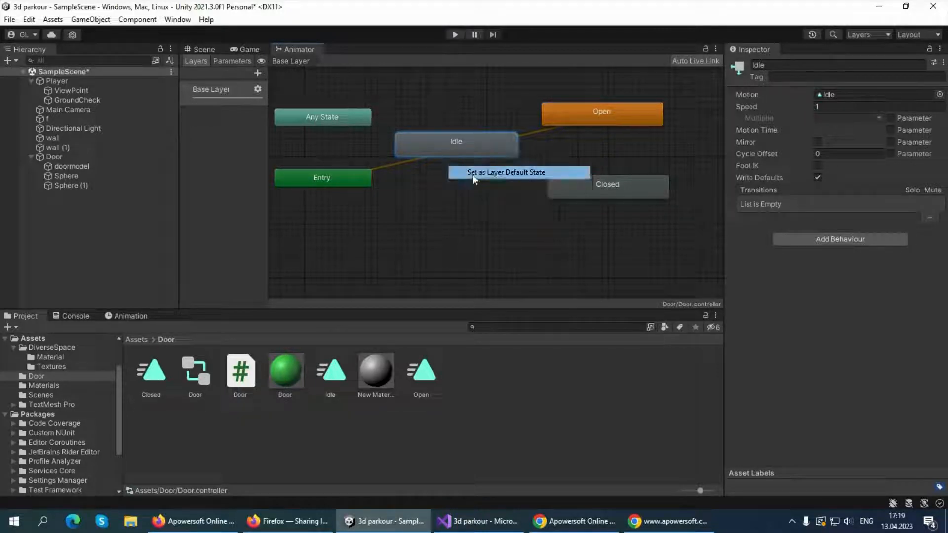
right_click(492, 150)
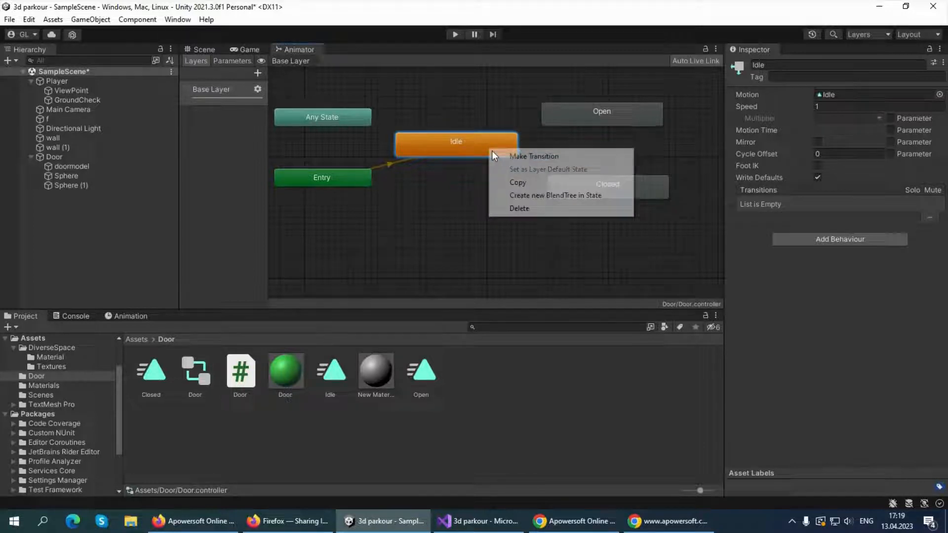
click(524, 154)
click(580, 114)
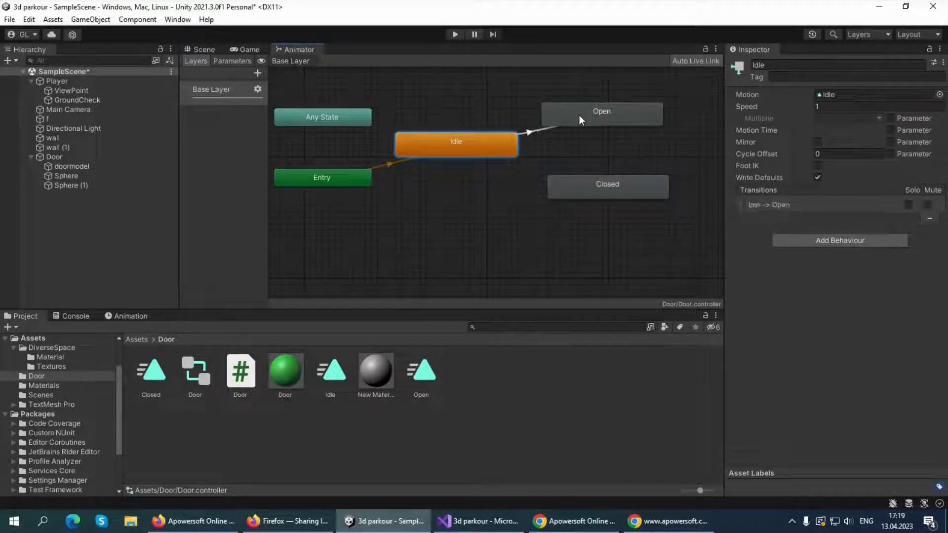
right_click(580, 114)
click(579, 124)
click(579, 123)
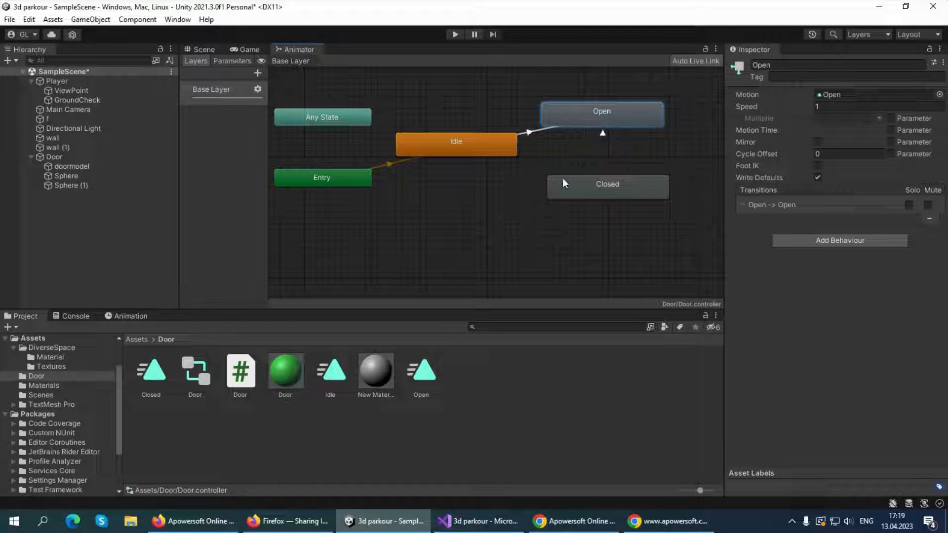
click(602, 132)
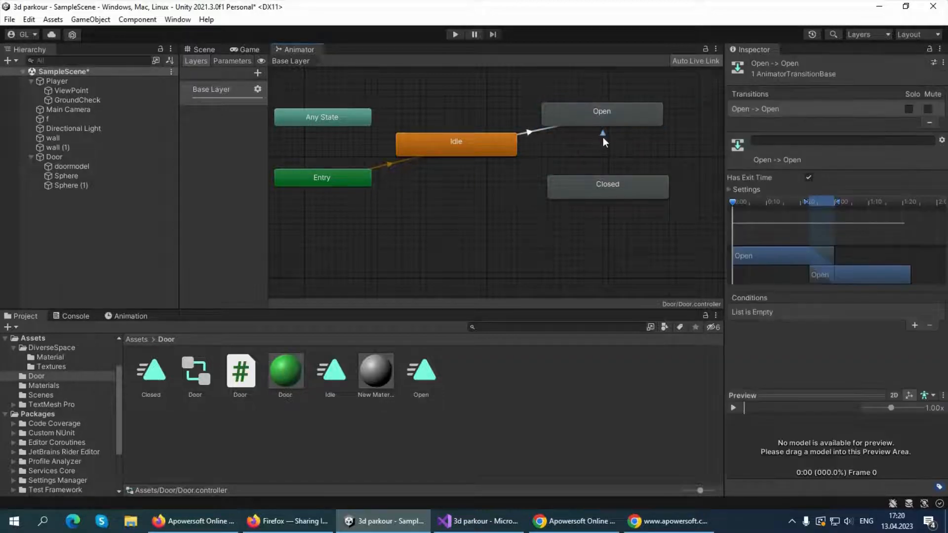
key(Delete)
Add transitions from Open to Closed and from Closed back to Open.
right_click(586, 123)
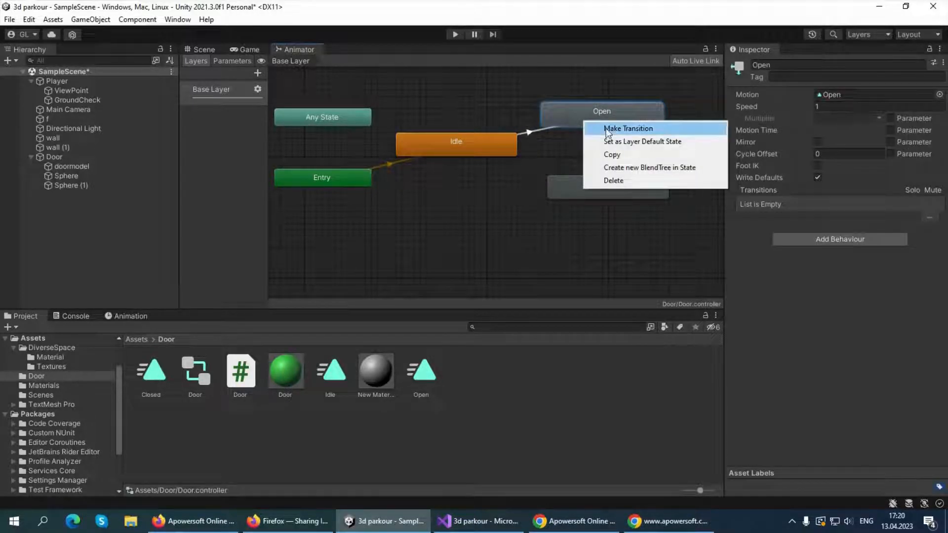
click(606, 130)
click(577, 196)
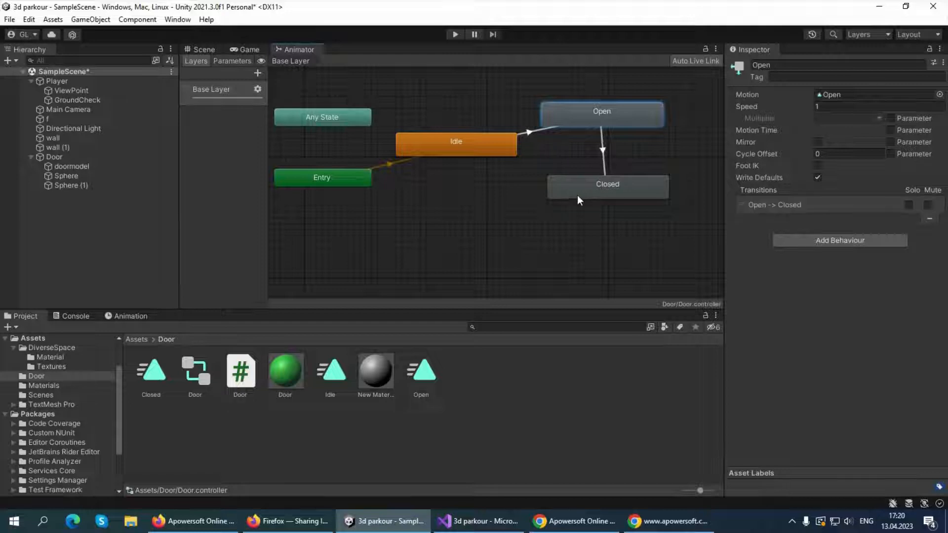
right_click(630, 189)
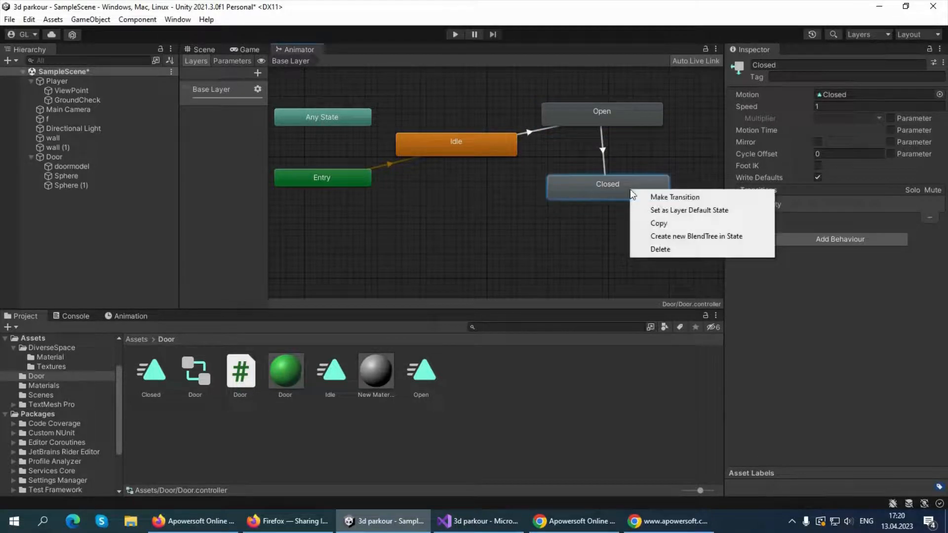
click(657, 197)
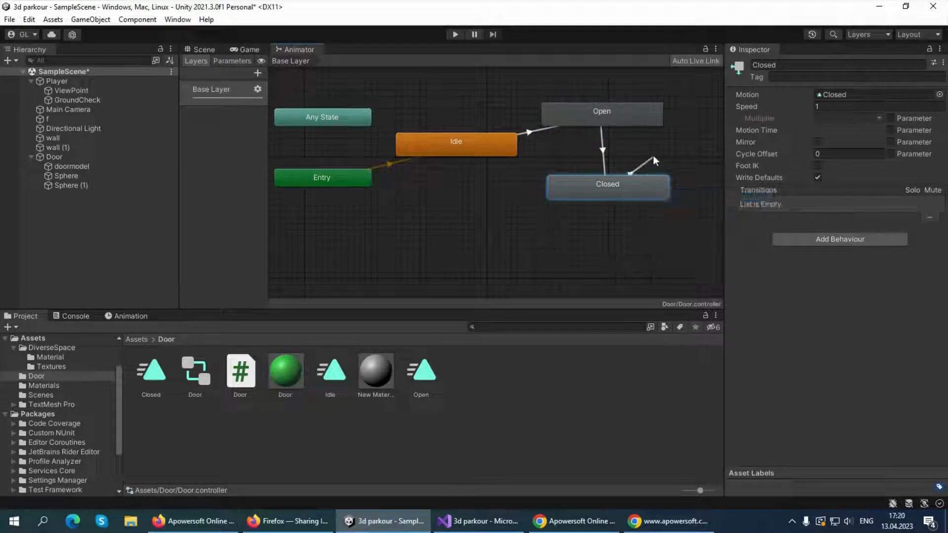
click(642, 110)
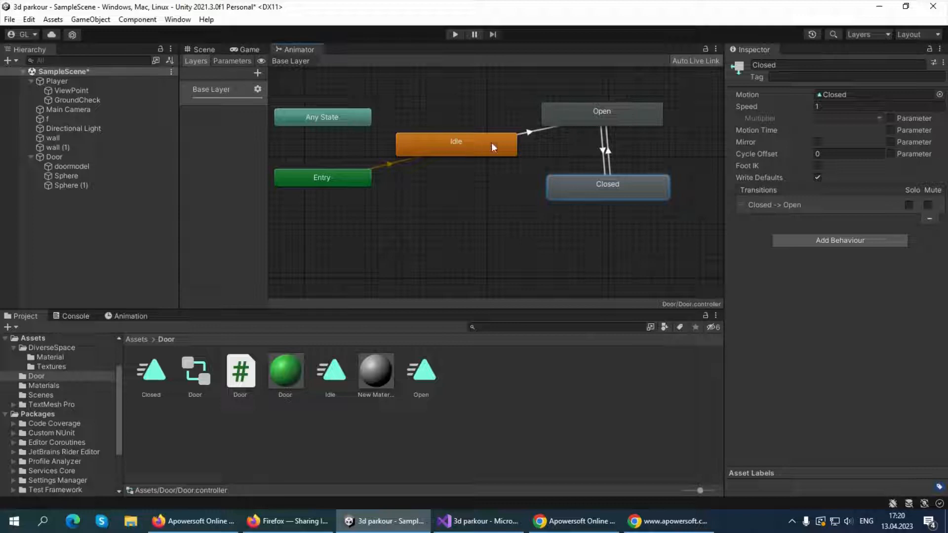
Examine the settings of the Idle to Open, Open to Closed and Closed to Open transitions.
click(524, 133)
click(604, 148)
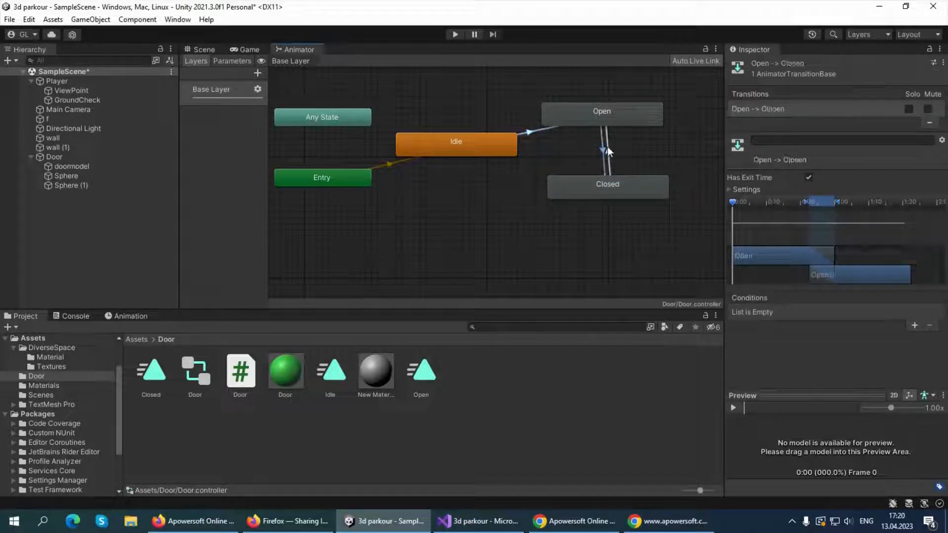
click(608, 148)
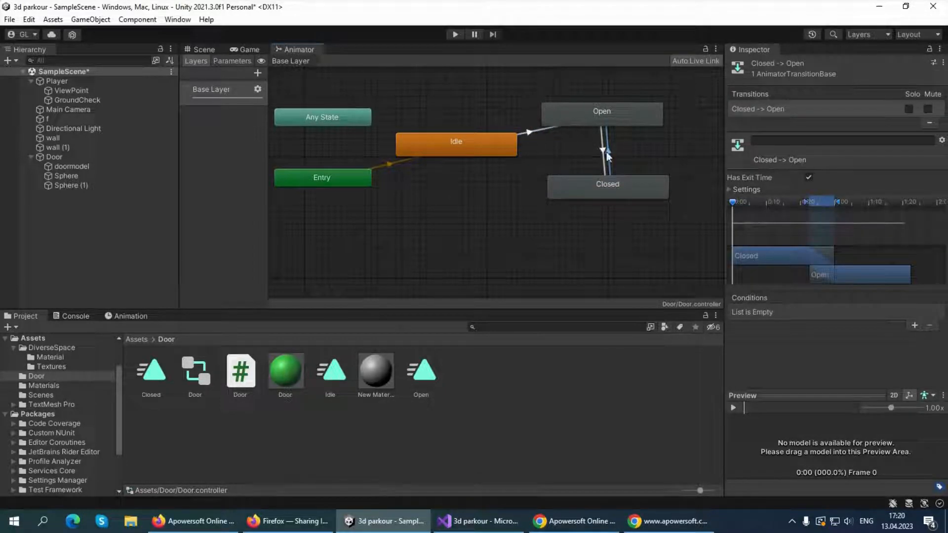
click(527, 132)
click(591, 115)
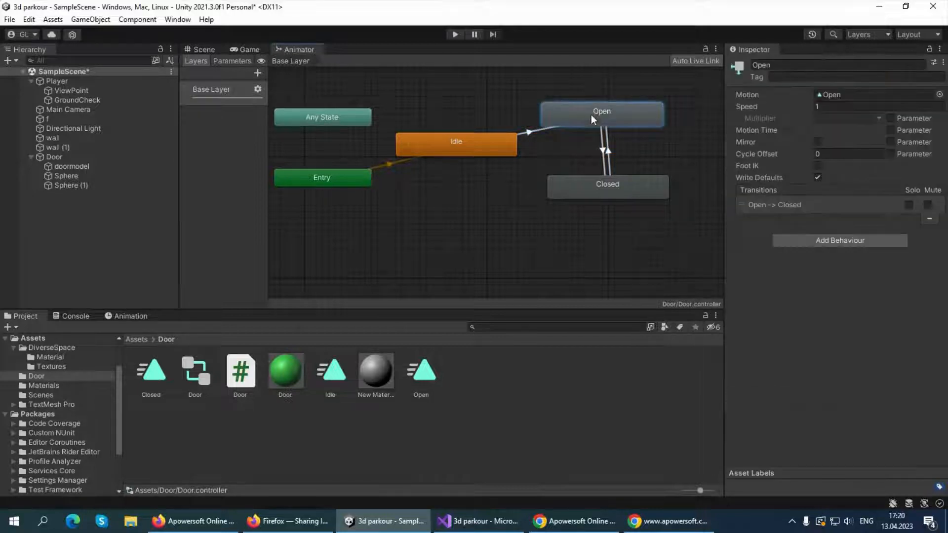
click(603, 150)
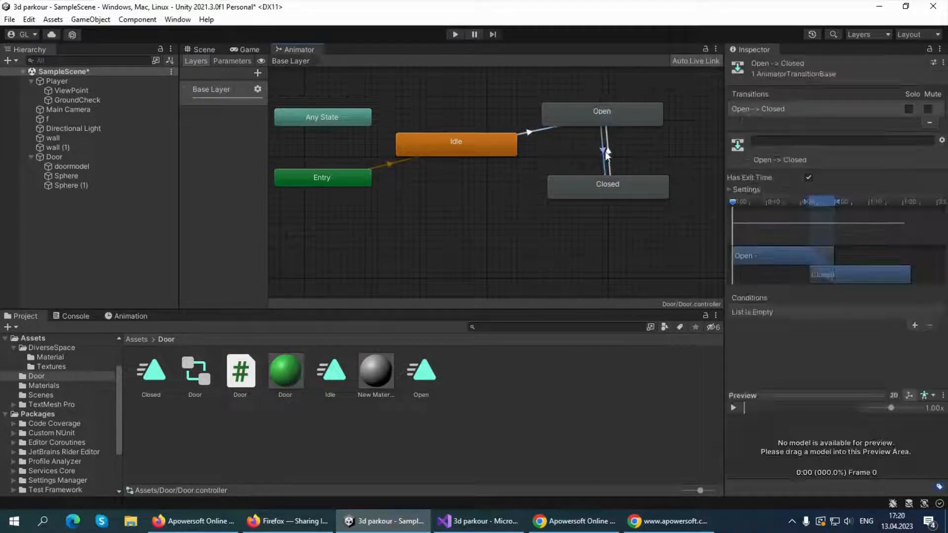
click(602, 152)
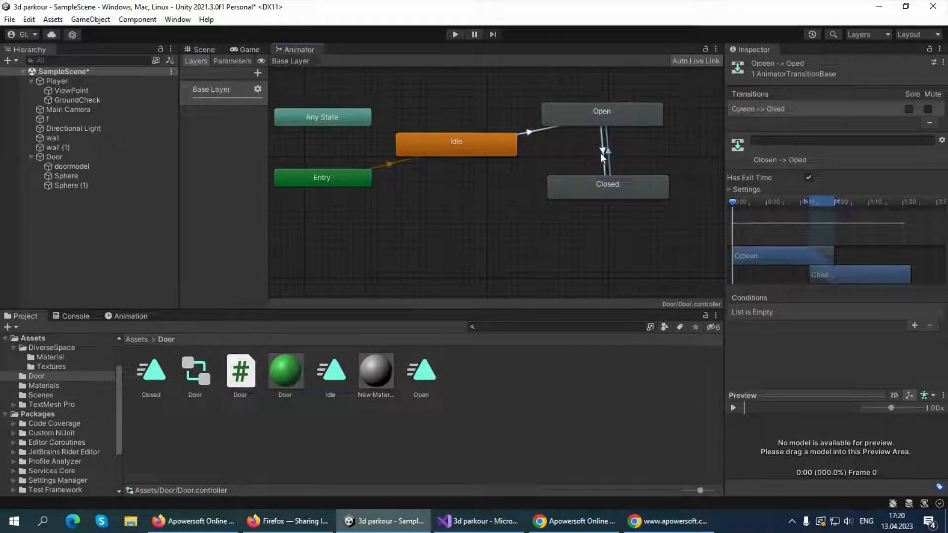
click(529, 133)
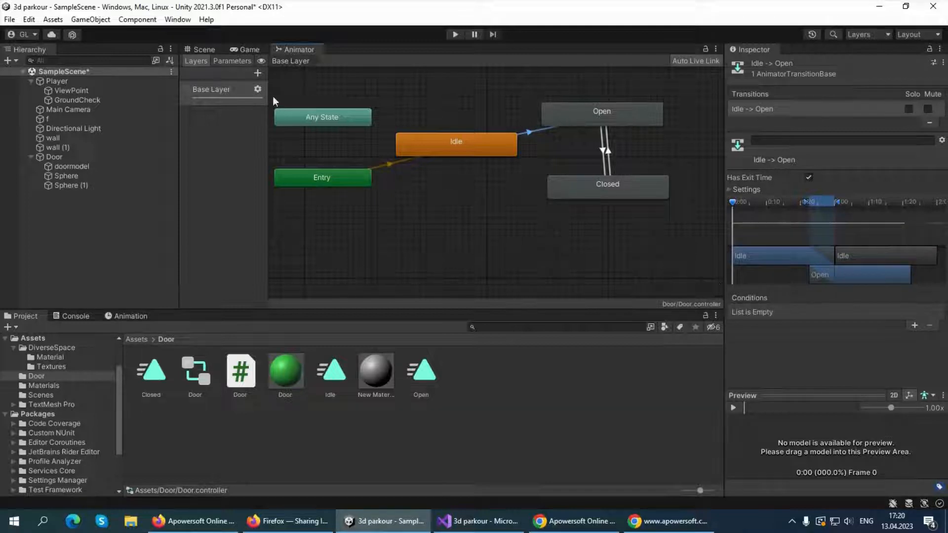
Add two Bool parameters named open and closed to the Door animator controller.
click(230, 62)
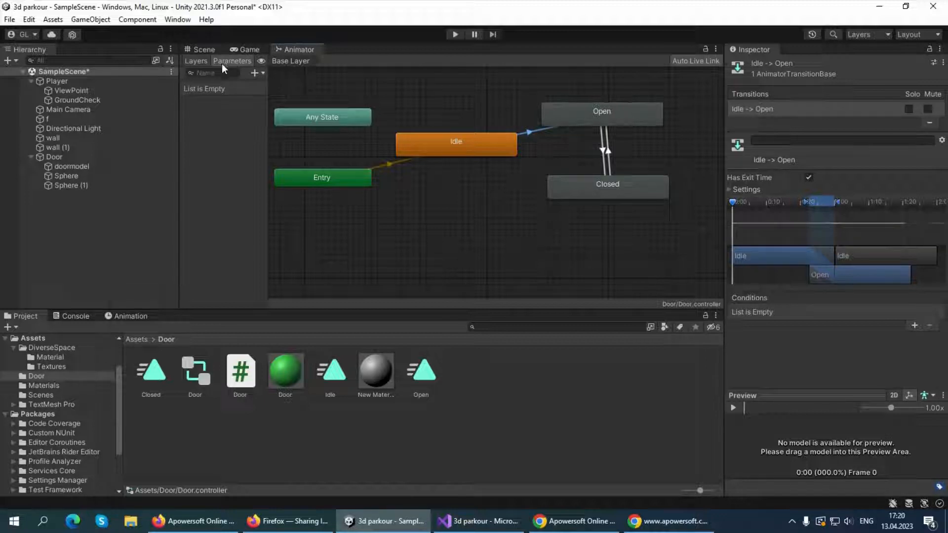
click(254, 73)
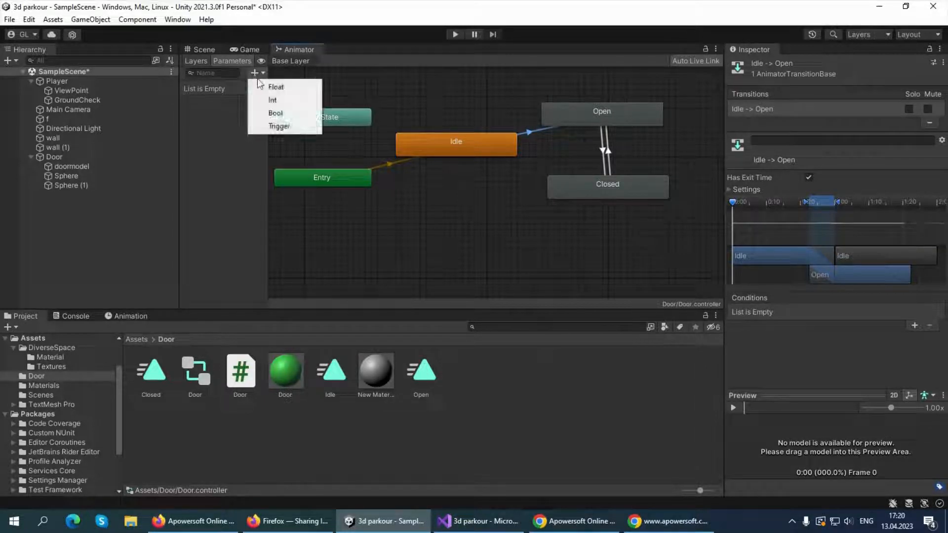
click(281, 116)
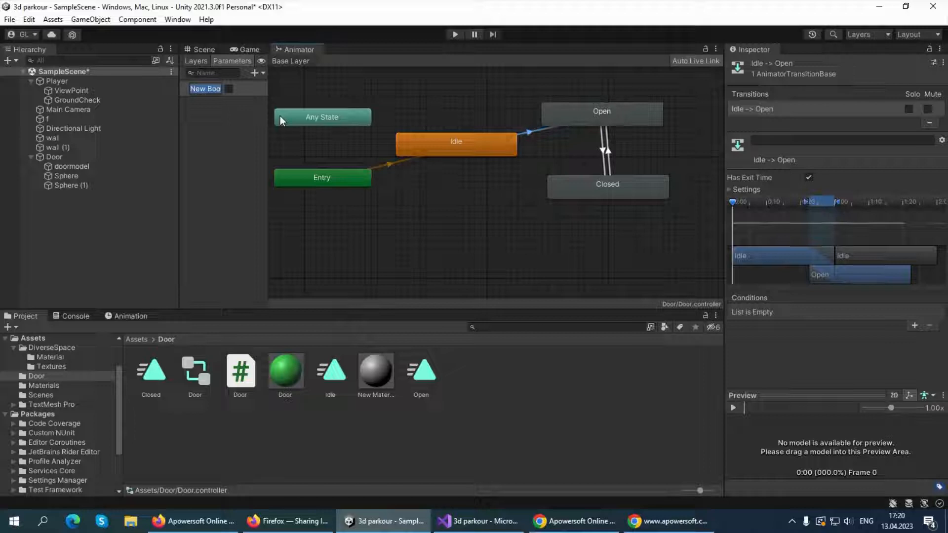
text(open)
click(240, 93)
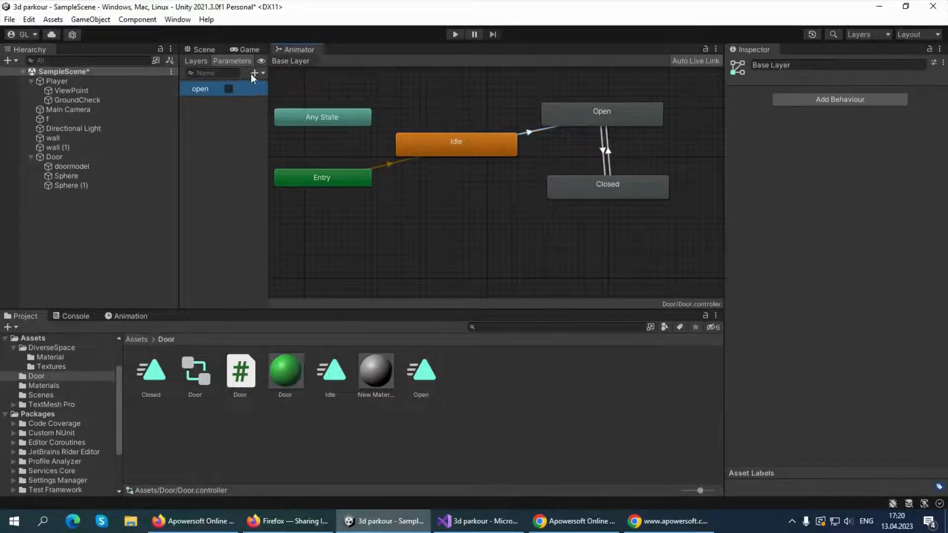
click(253, 73)
click(270, 113)
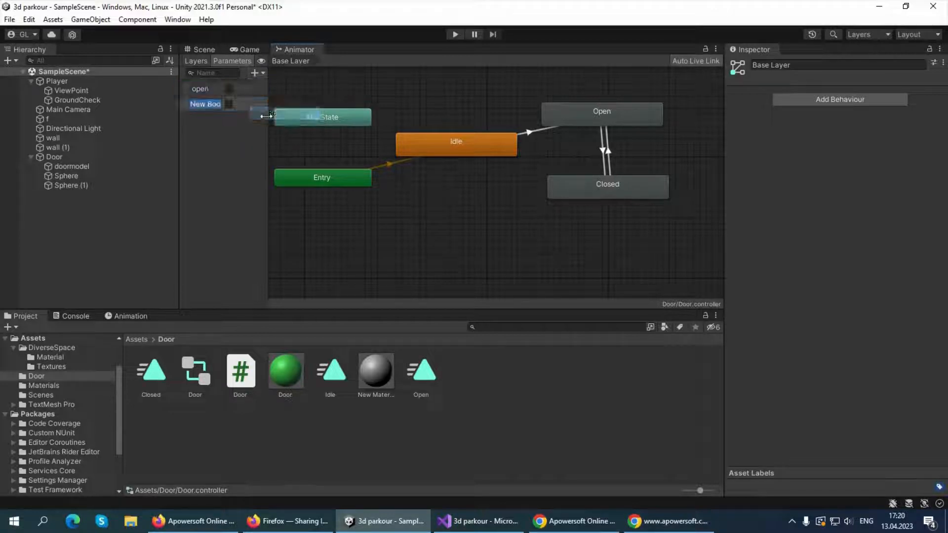
text(closed)
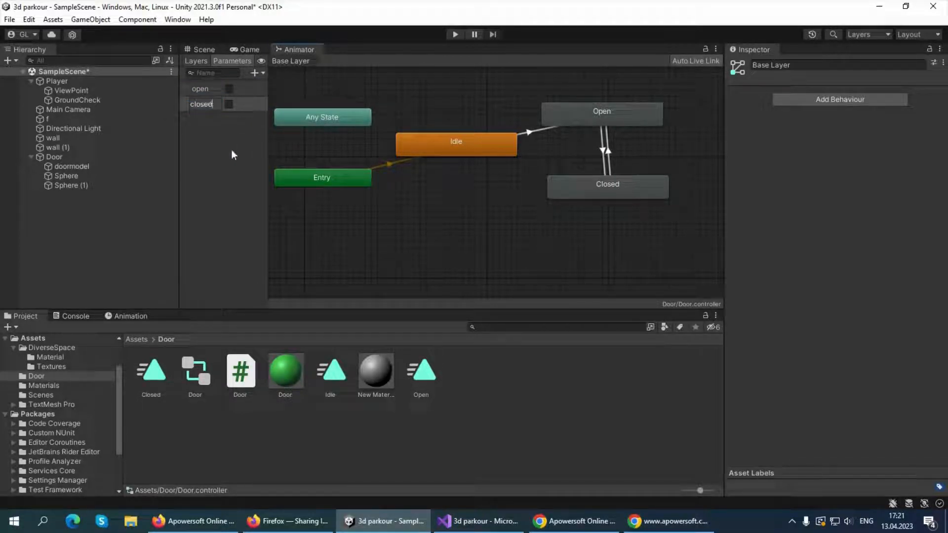
Disable Has Exit Time on the Idle to Open transition and add the condition open is true.
click(209, 113)
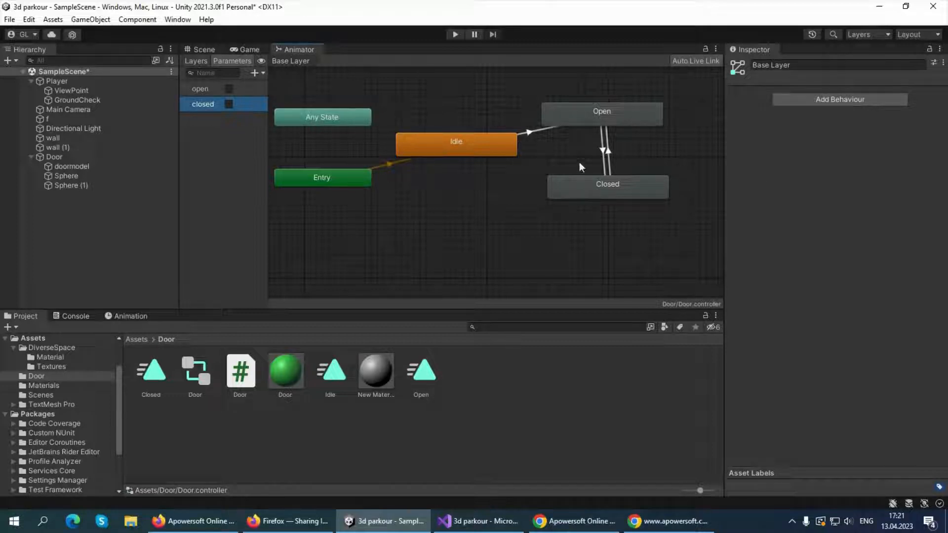
click(529, 134)
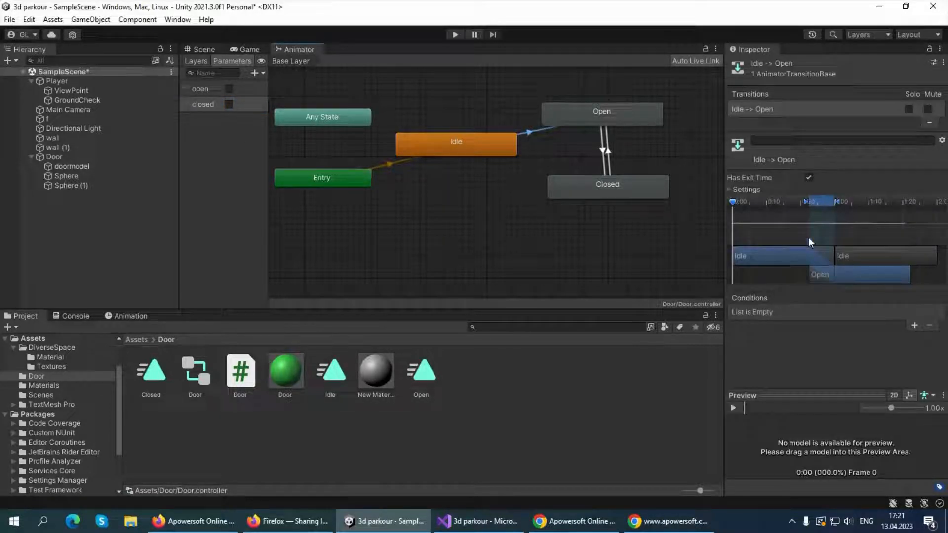
click(808, 178)
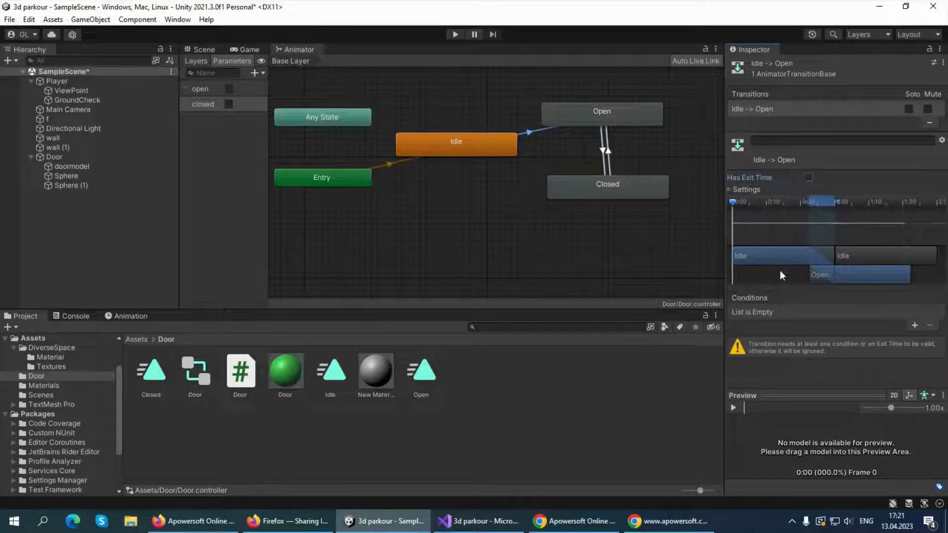
click(914, 327)
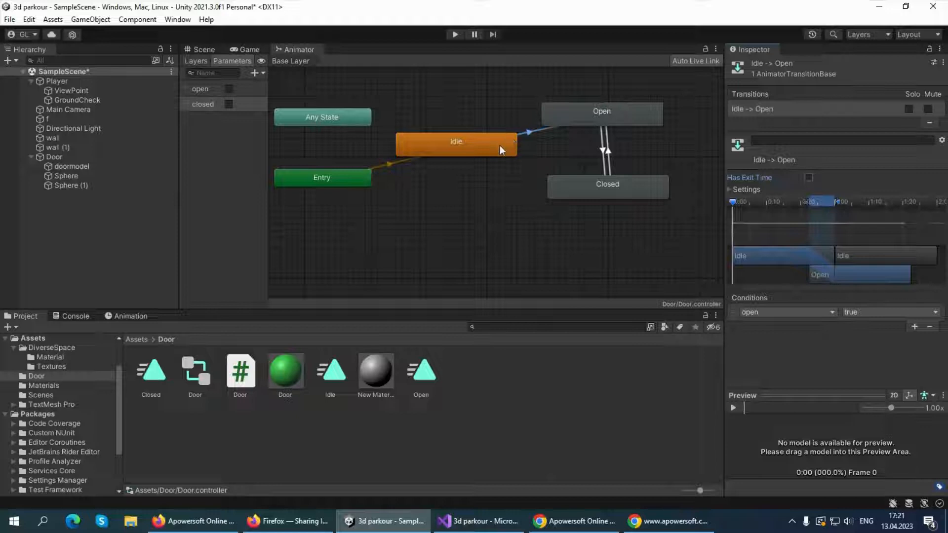
Disable Has Exit Time and Fixed Duration on the Closed to Open transition and add the condition open is true.
click(609, 150)
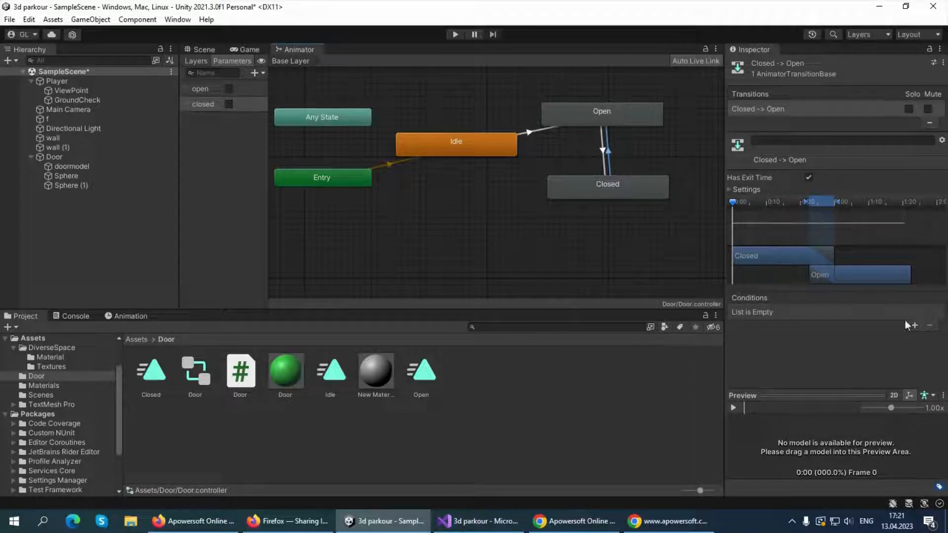
click(808, 178)
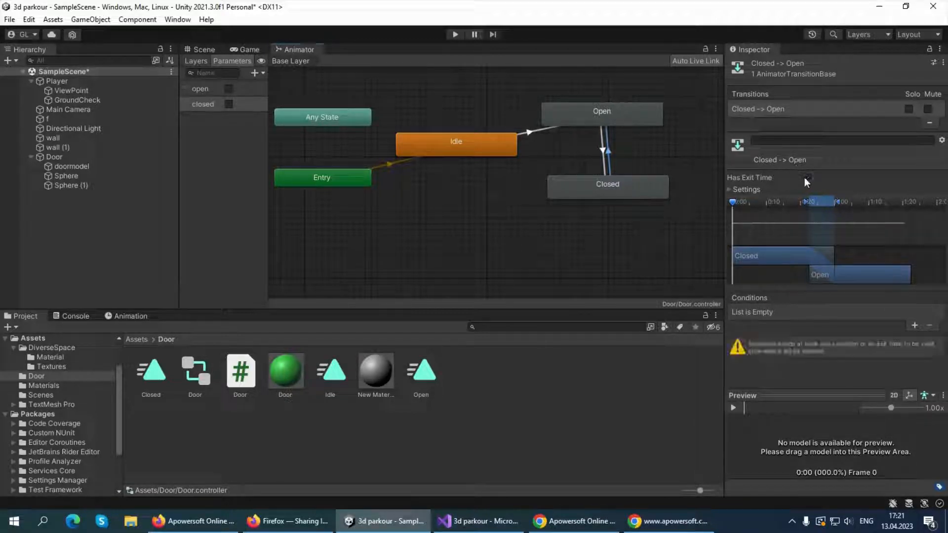
click(730, 190)
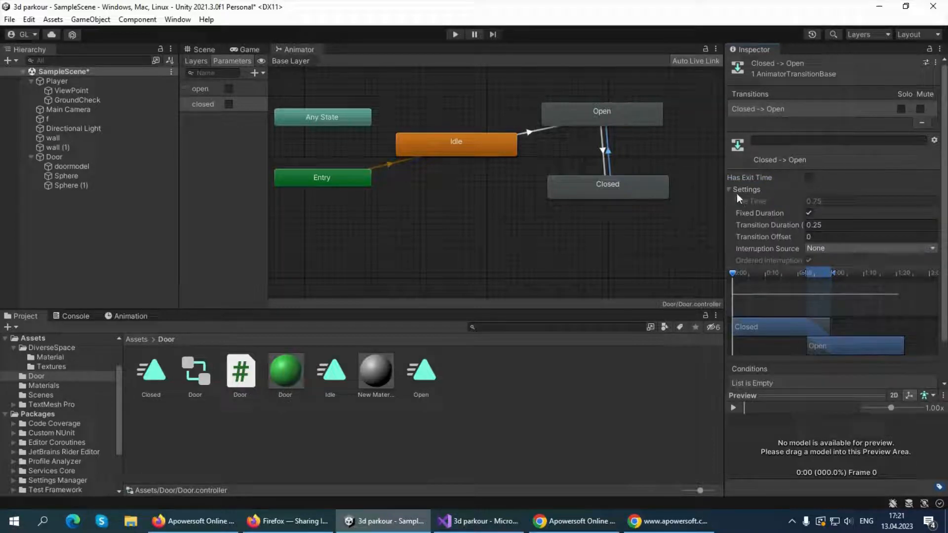
click(808, 214)
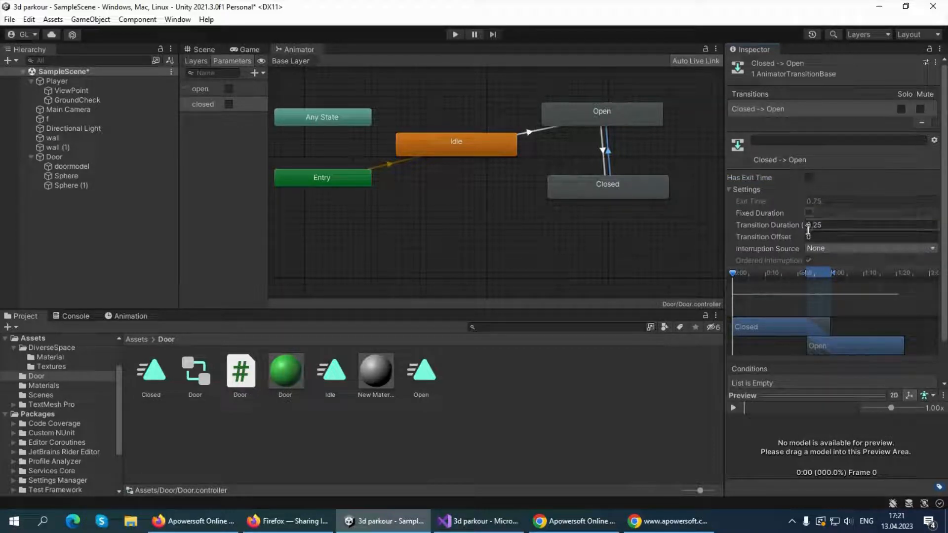
scroll(784, 246, down, 2)
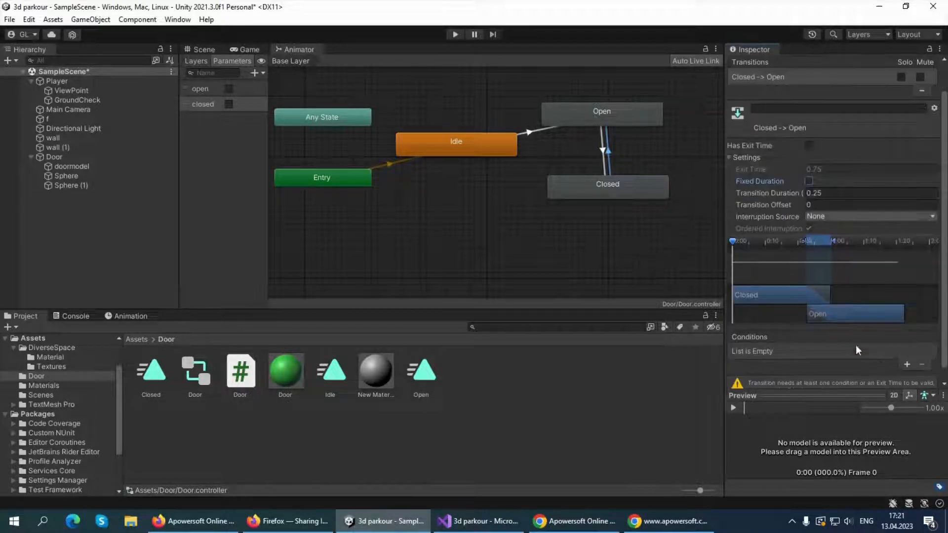
click(906, 366)
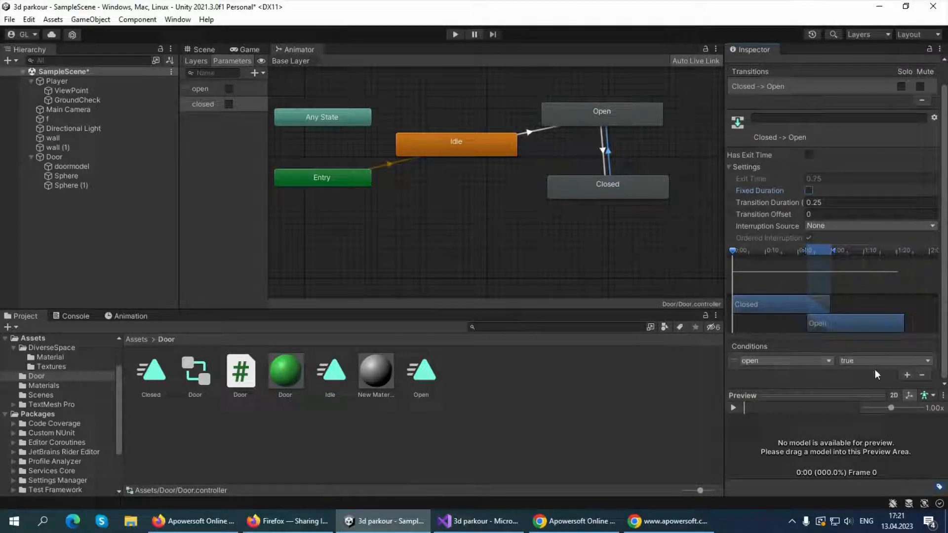
Disable Has Exit Time and Fixed Duration on the Open to Closed transition and add the condition closed is false.
click(601, 149)
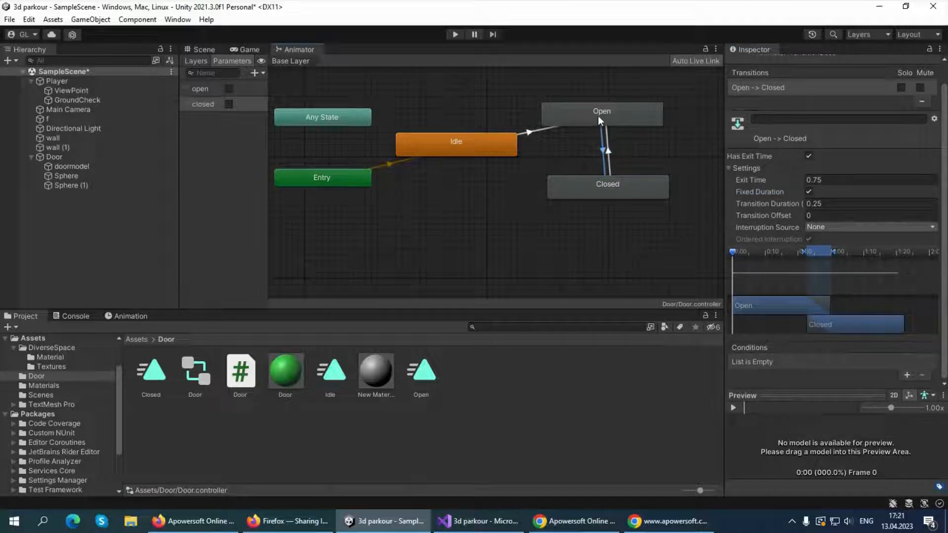
click(808, 155)
click(809, 191)
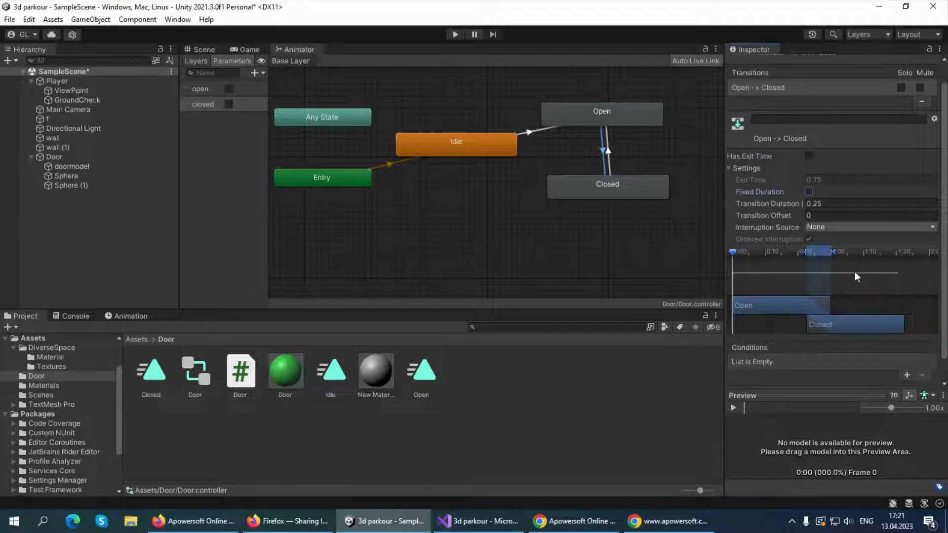
click(908, 376)
click(811, 366)
click(776, 410)
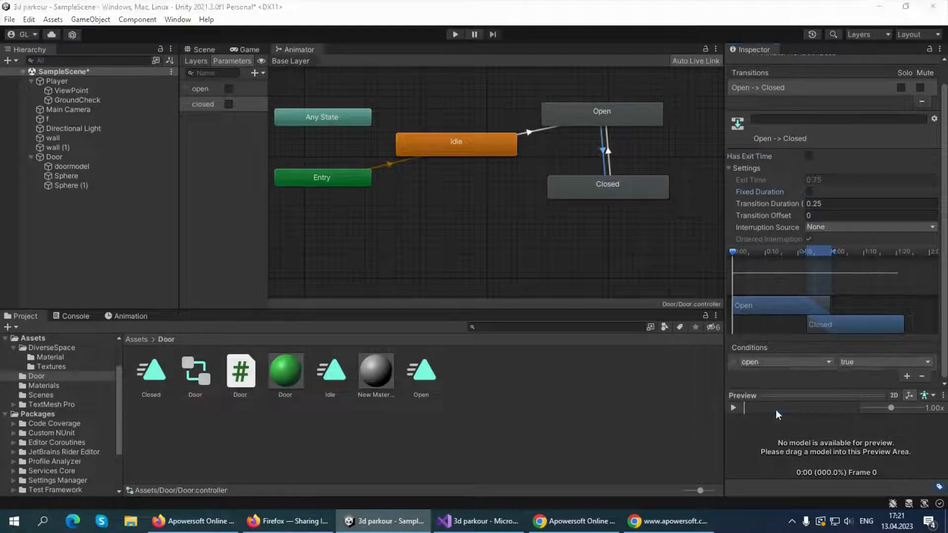
click(861, 362)
click(864, 389)
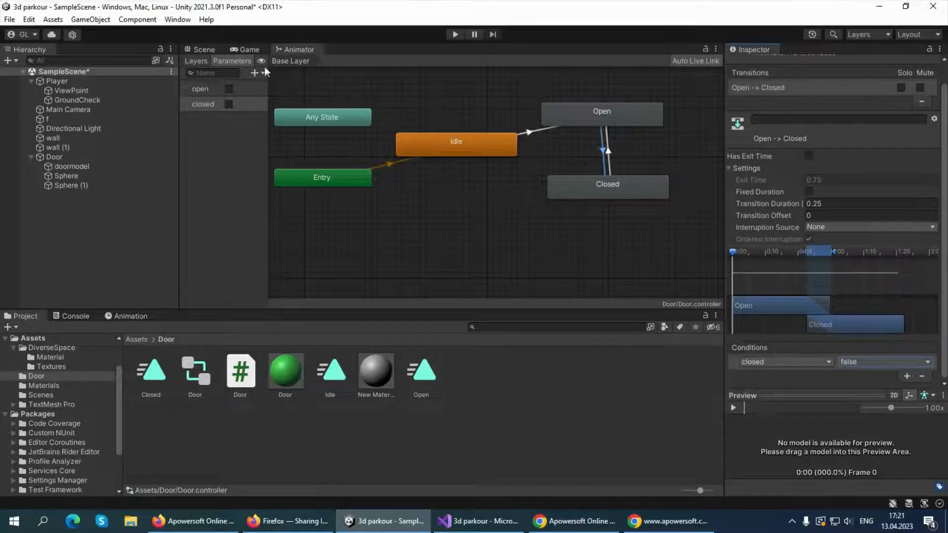
Return to the Scene view of the door and player and save SampleScene.
click(210, 53)
scroll(346, 170, down, 5)
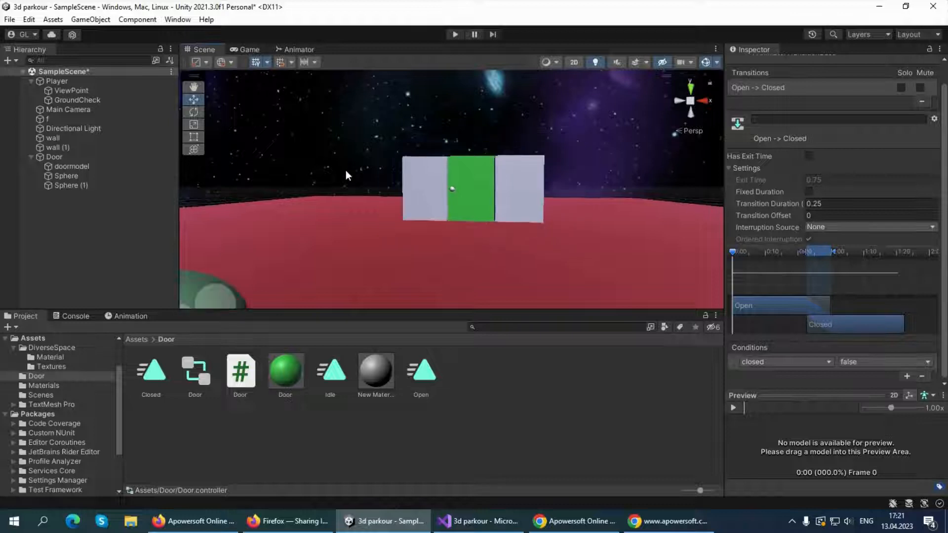
scroll(386, 230, up, 3)
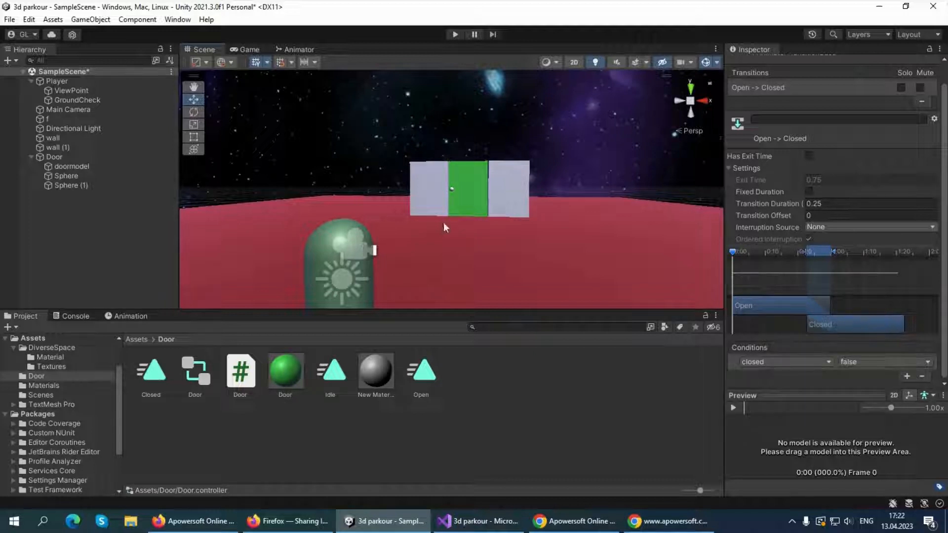
mouse_move(416, 241)
alt+mouse_down()
mouse_move(618, 250)
mouse_move(504, 283)
mouse_move(476, 243)
mouse_move(432, 240)
alt+mouse_up()
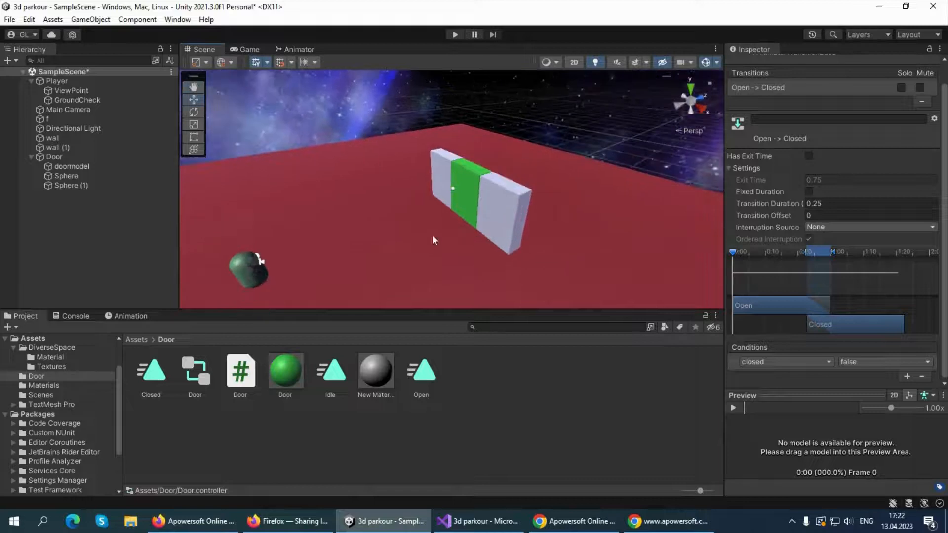
alt+drag(285, 266, 450, 203)
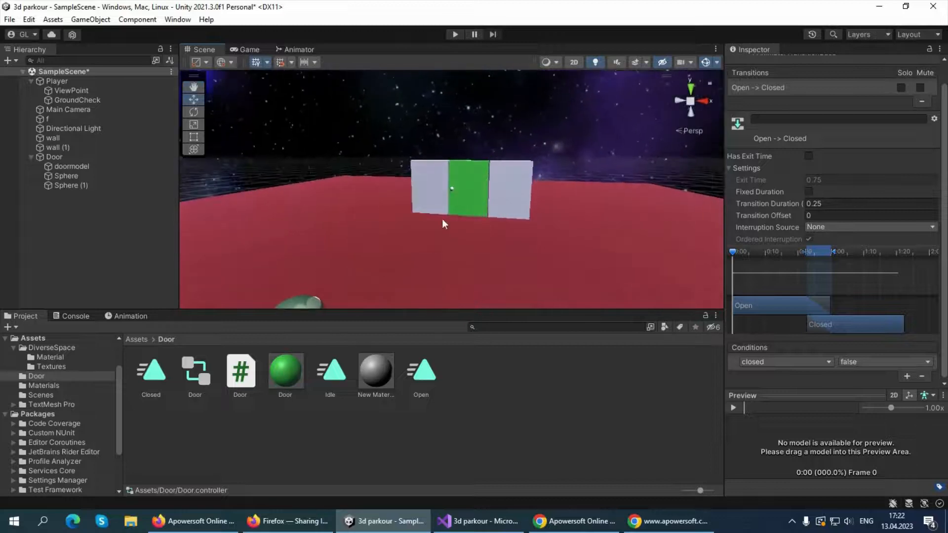
alt+drag(377, 178, 438, 189)
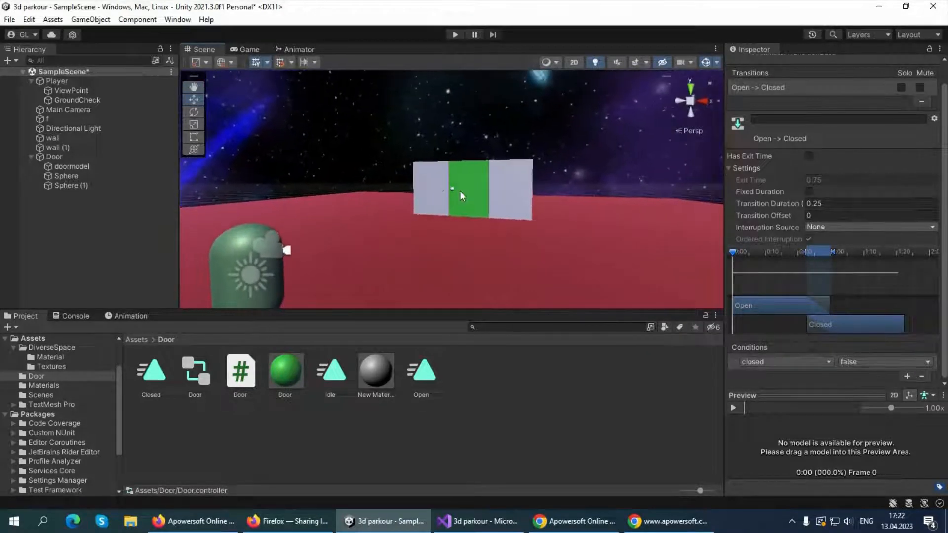
click(170, 72)
click(200, 97)
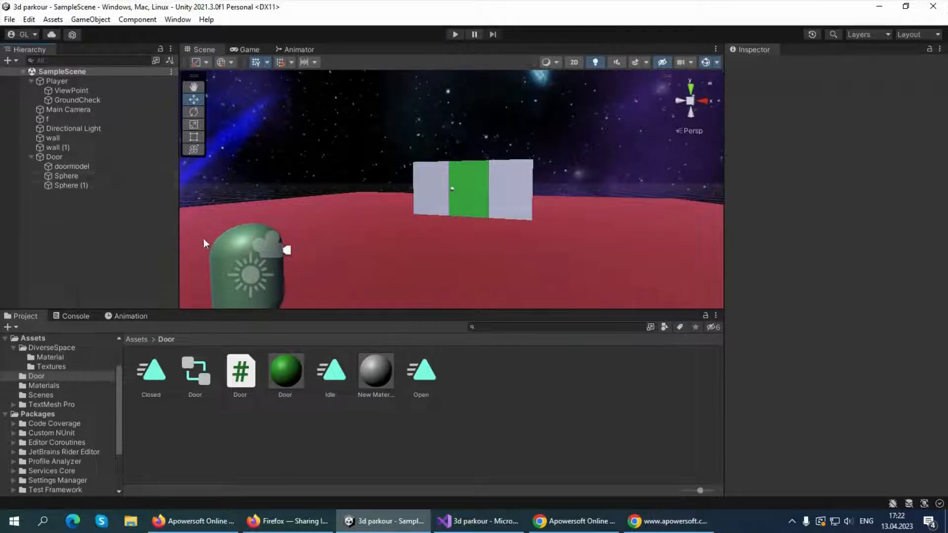
mouse_move(203, 239)
alt+mouse_down()
mouse_move(396, 227)
mouse_move(198, 241)
alt+mouse_up()
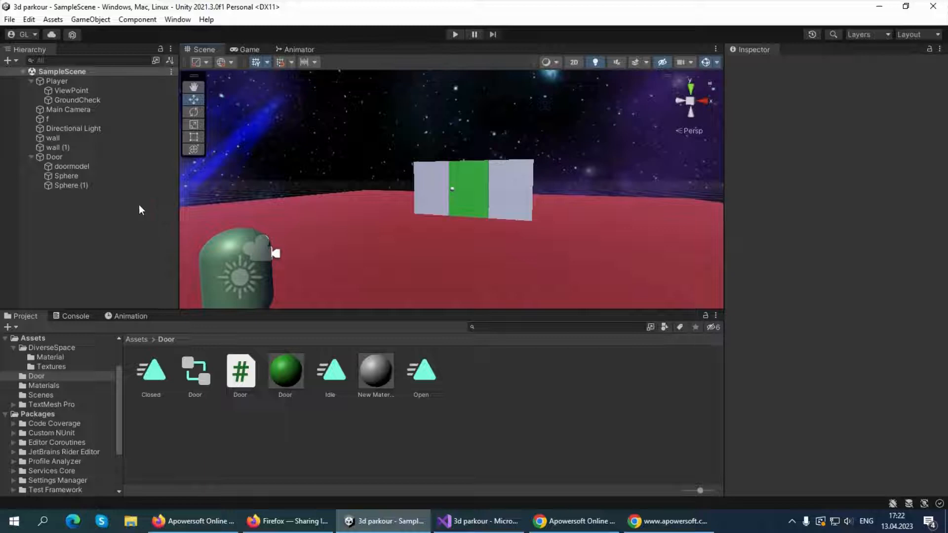
Add a 3D Cube as a child of the Main Camera.
right_click(71, 110)
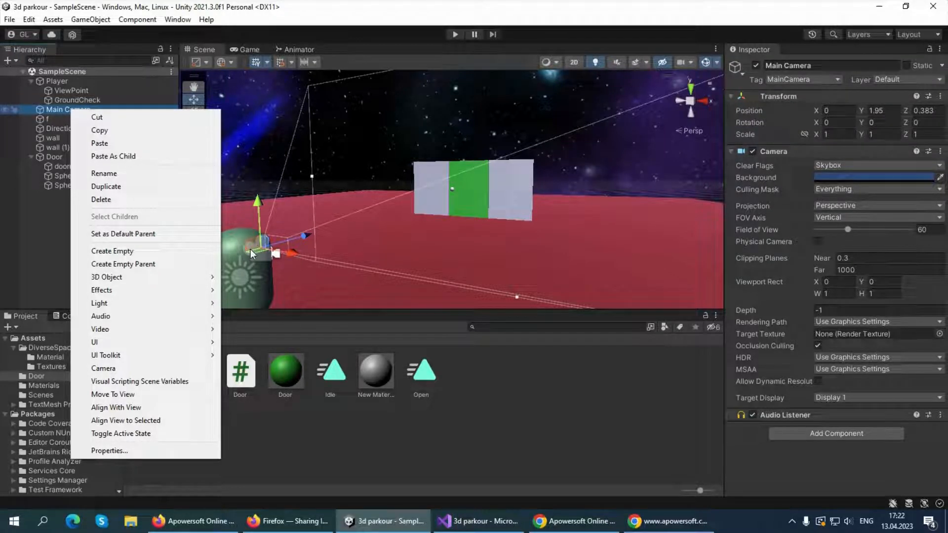
click(67, 91)
click(88, 112)
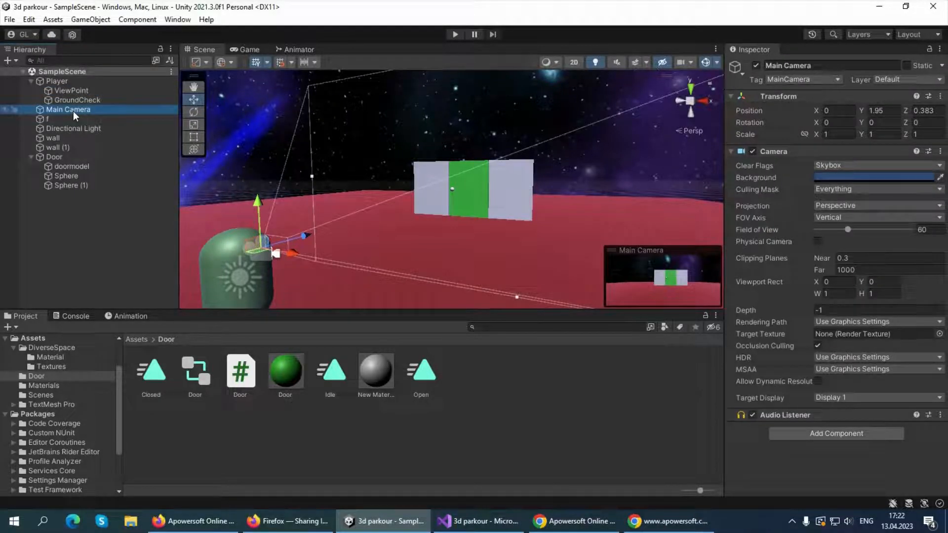
right_click(74, 114)
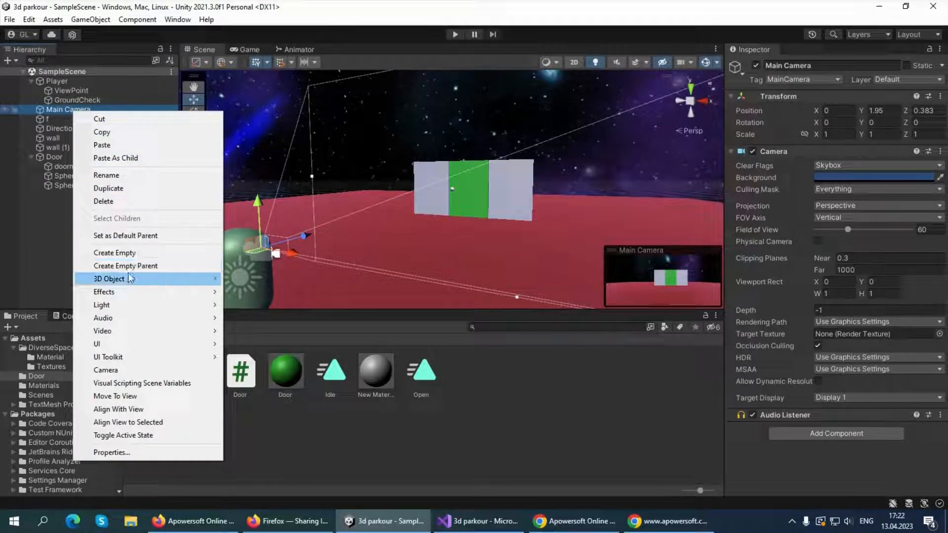
mouse_move(123, 279)
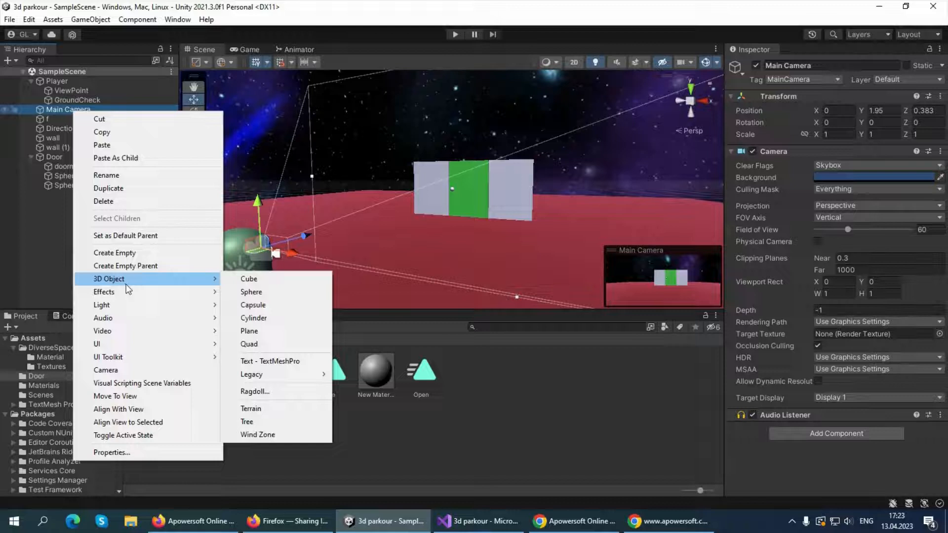
mouse_move(130, 296)
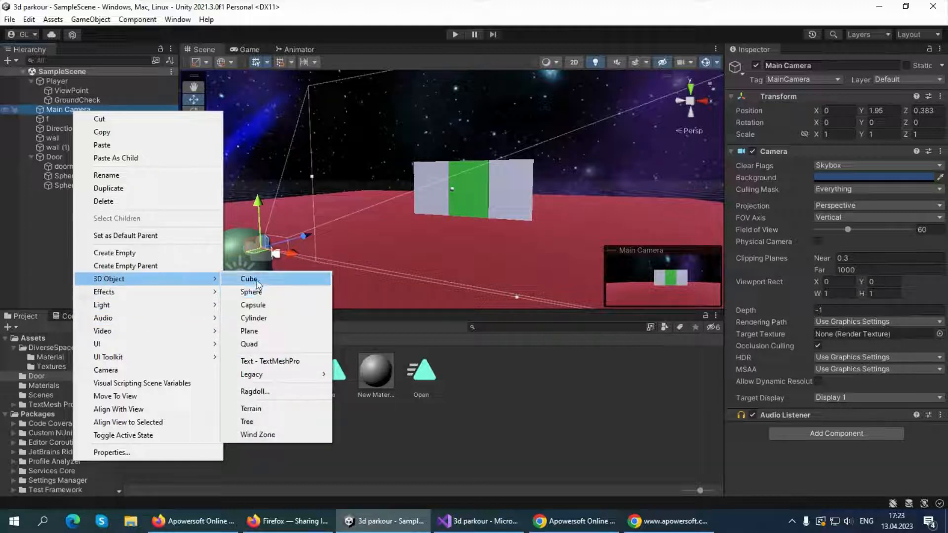
click(257, 283)
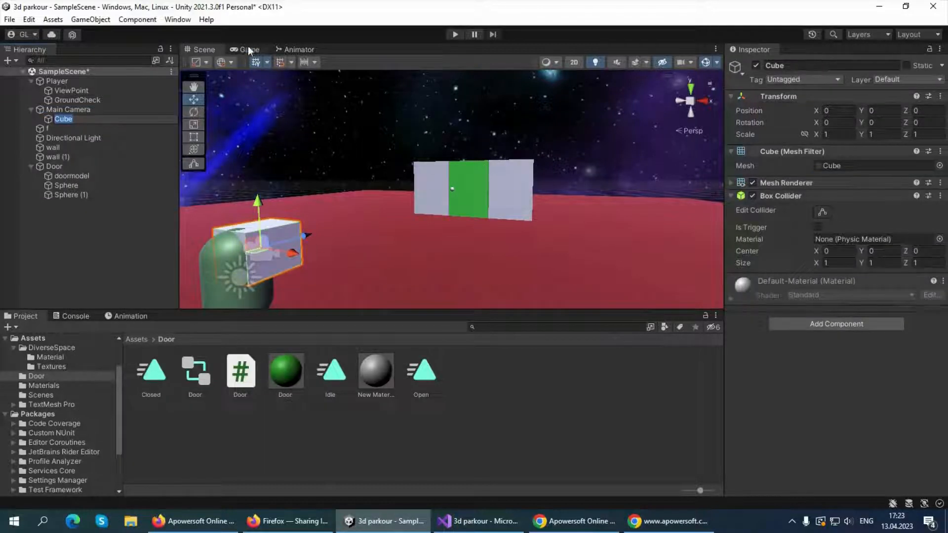
Dock the Game view beside the Scene view and move the cube forward to about Z 2.31.
drag(247, 49, 519, 230)
scroll(243, 233, down, 2)
scroll(243, 233, down, 2)
drag(277, 210, 305, 206)
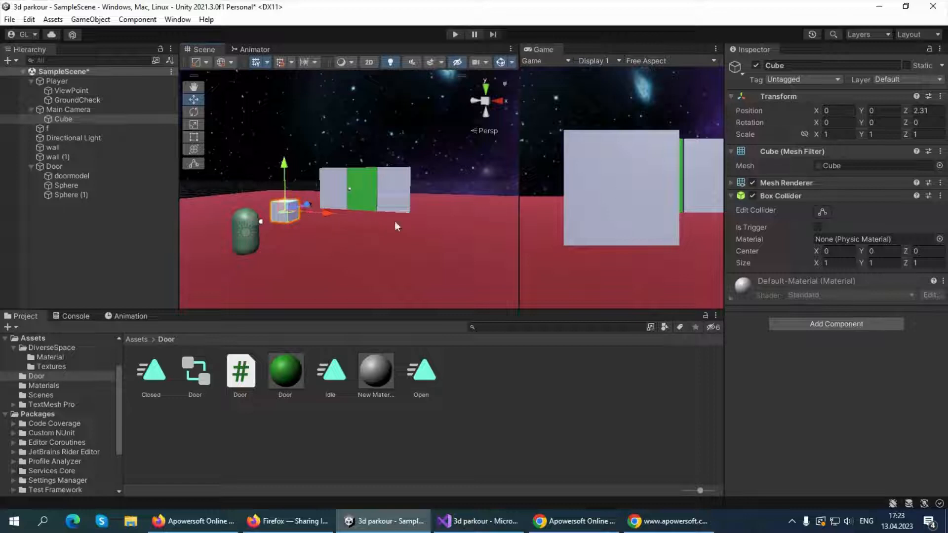
alt+drag(395, 247, 298, 295)
Scale the cube to X 0.45, Y 0.34, Z -5.16 and shift it along Z to position 1.76.
mouse_move(815, 135)
mouse_down()
mouse_move(794, 137)
mouse_move(804, 136)
mouse_up()
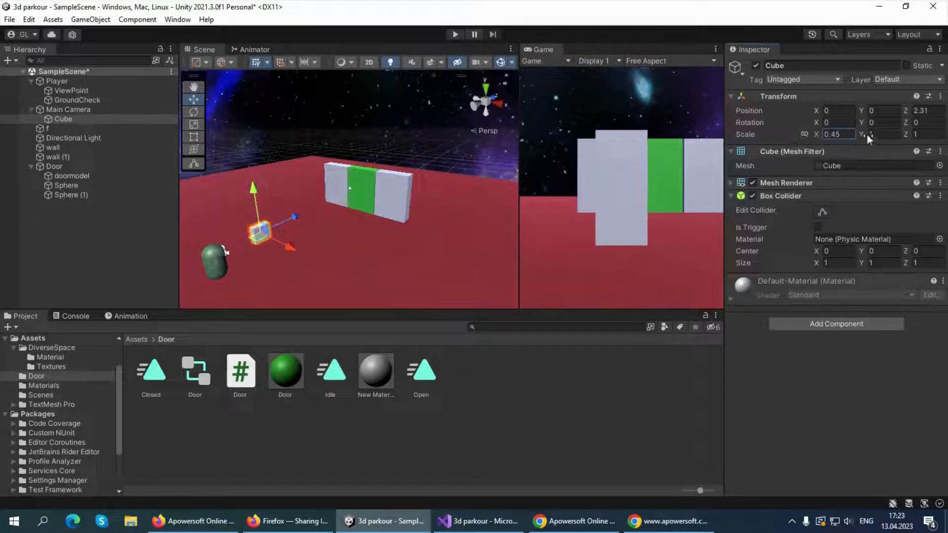
drag(868, 135, 847, 139)
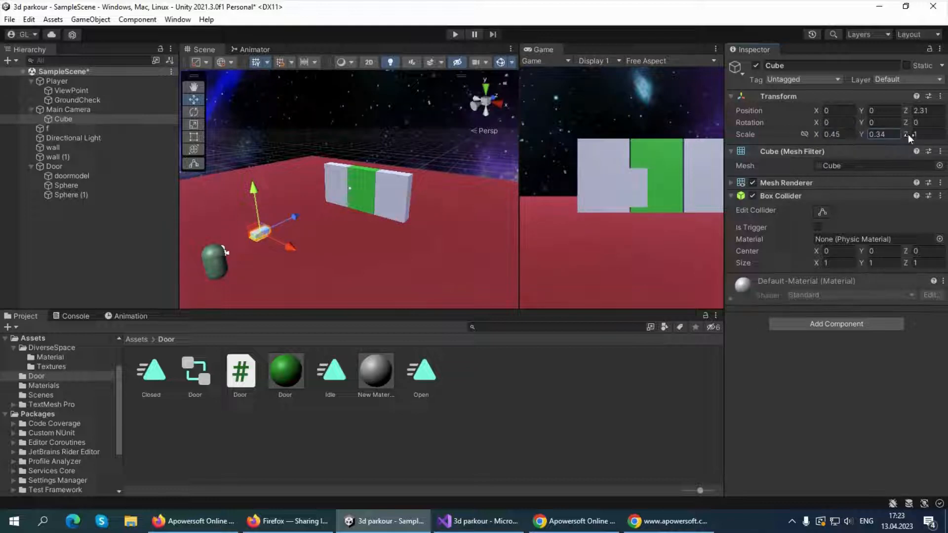
drag(908, 134, 786, 174)
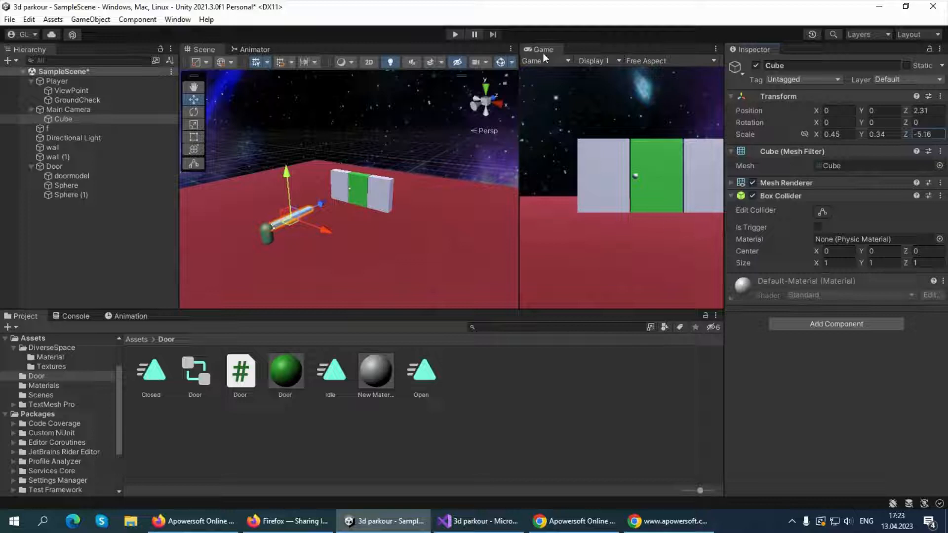
drag(320, 206, 314, 210)
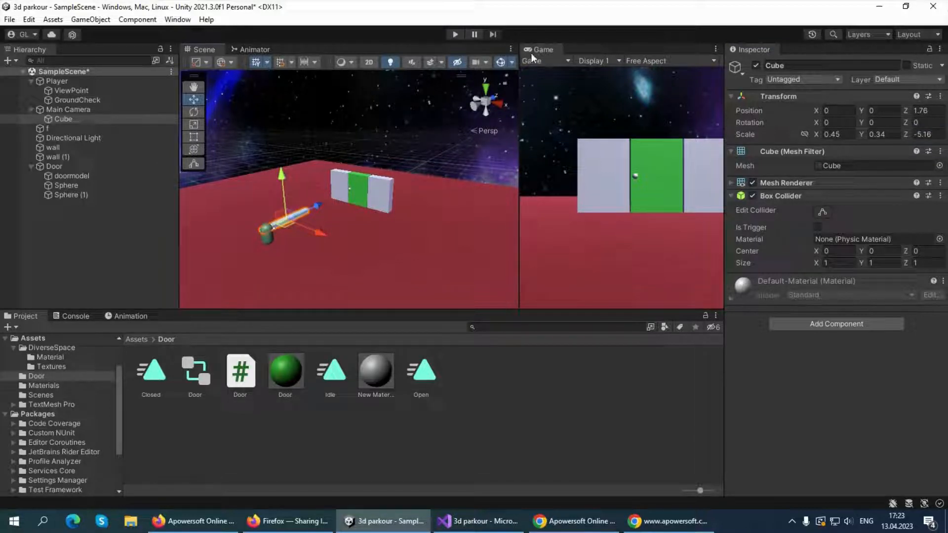
Dock the Game view back alongside Scene and Animator as a shared view, and return to the Scene view.
drag(532, 49, 298, 57)
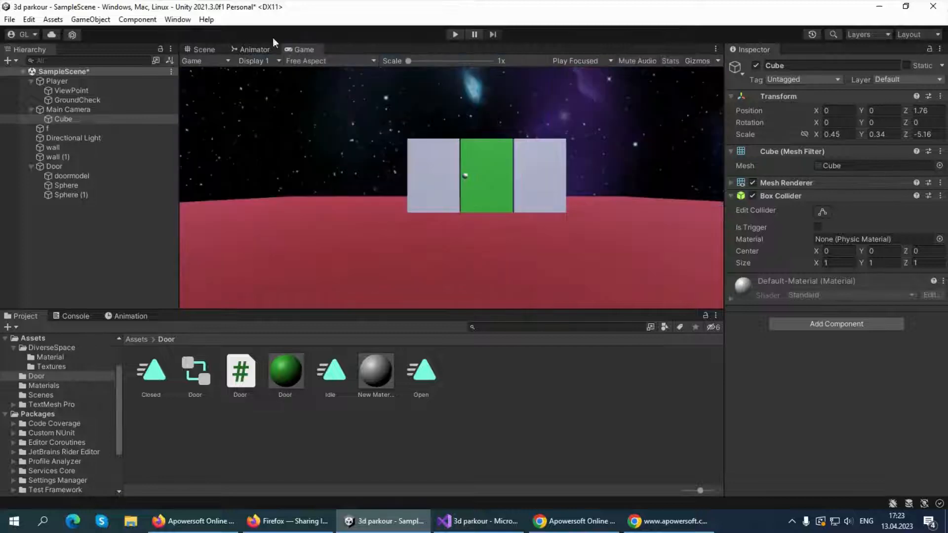
click(209, 49)
alt+drag(450, 230, 430, 232)
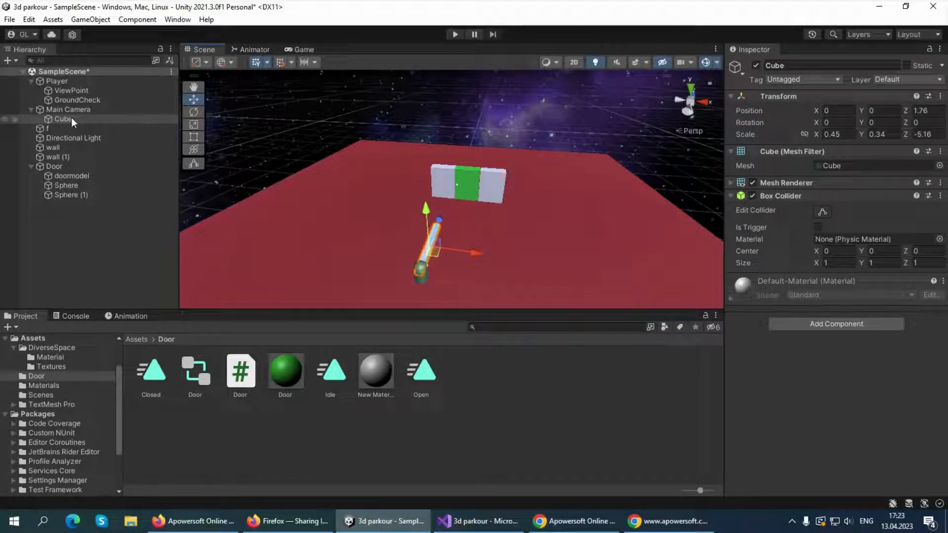
Rename the cube under Main Camera as Sensor.
click(817, 66)
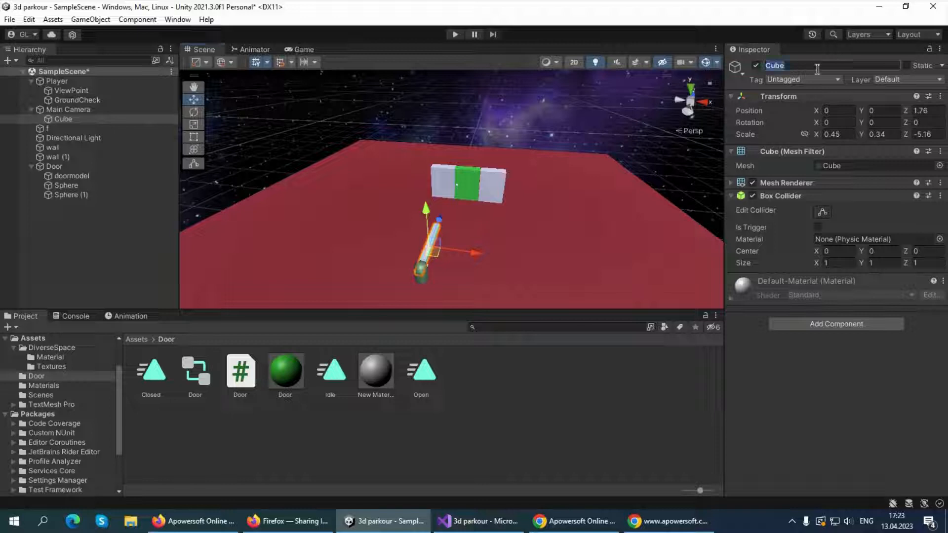
key(BackSpace)
text(Se)
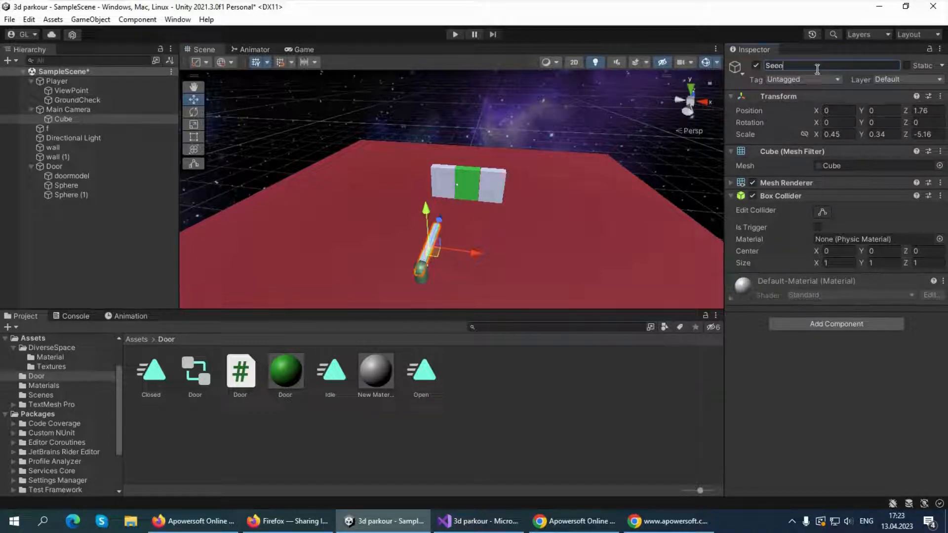
text(nsor)
click(121, 251)
Make the Sensor object a child of the Player's ViewPoint.
drag(69, 120, 73, 91)
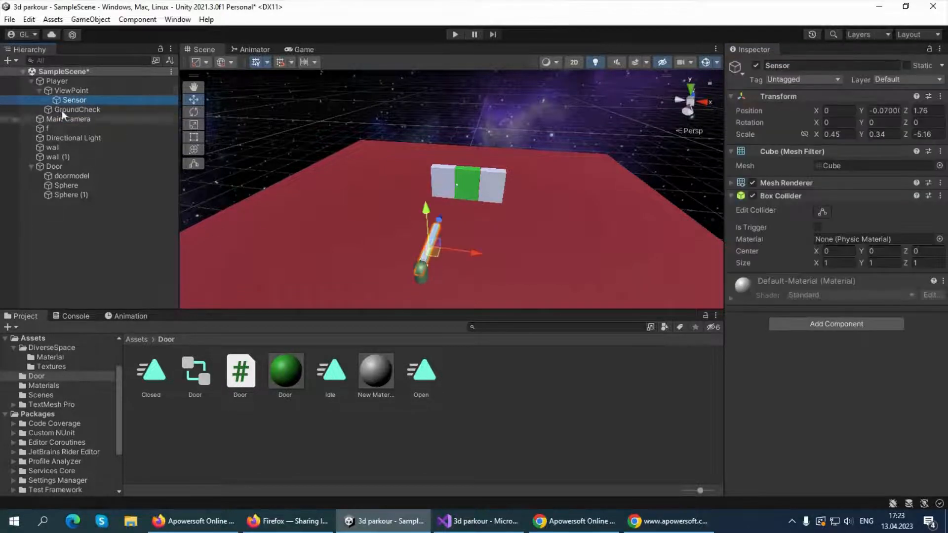
click(75, 90)
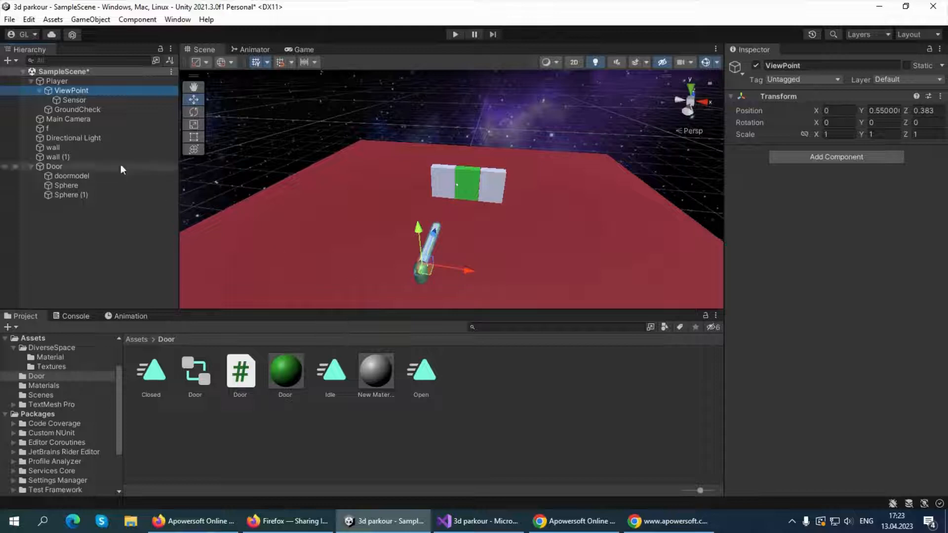
click(512, 256)
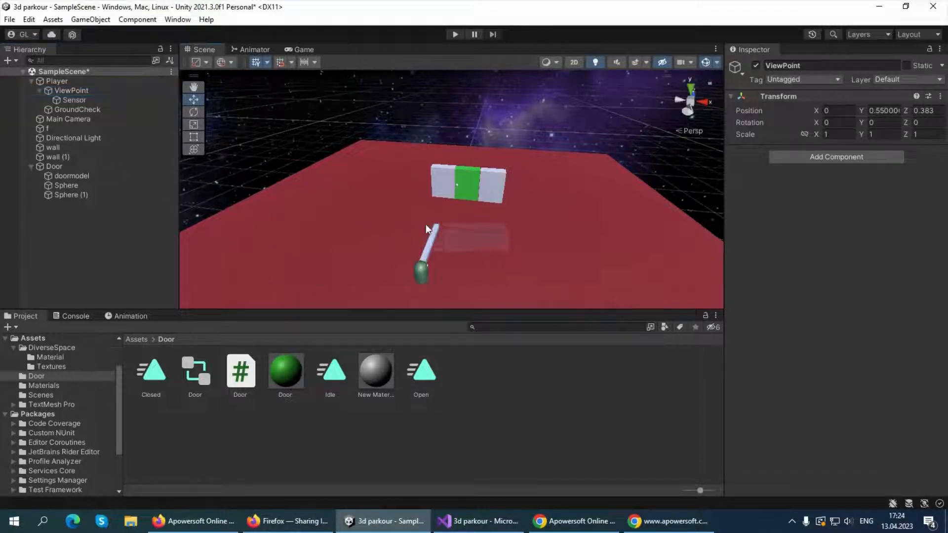
Disable the Sensor's Mesh Renderer and make its Box Collider a trigger.
alt+drag(562, 277, 402, 231)
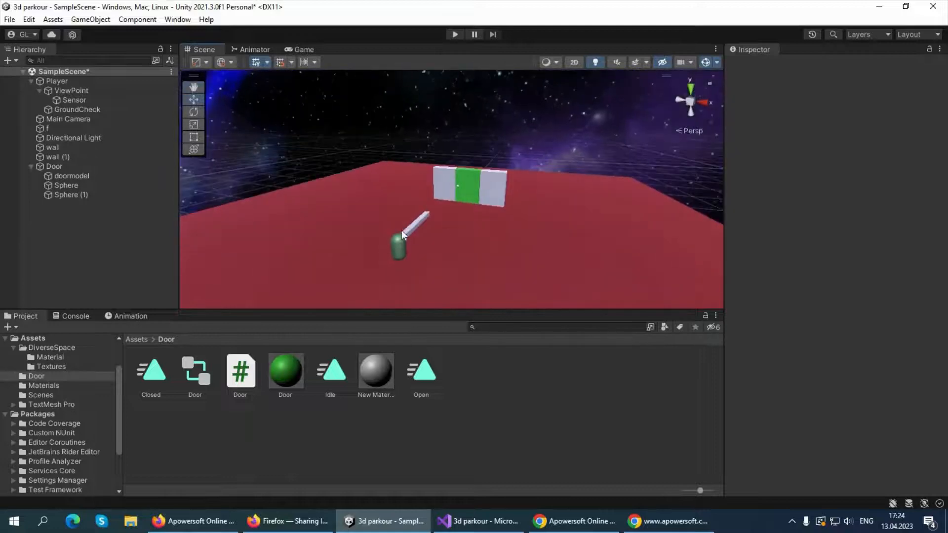
click(411, 230)
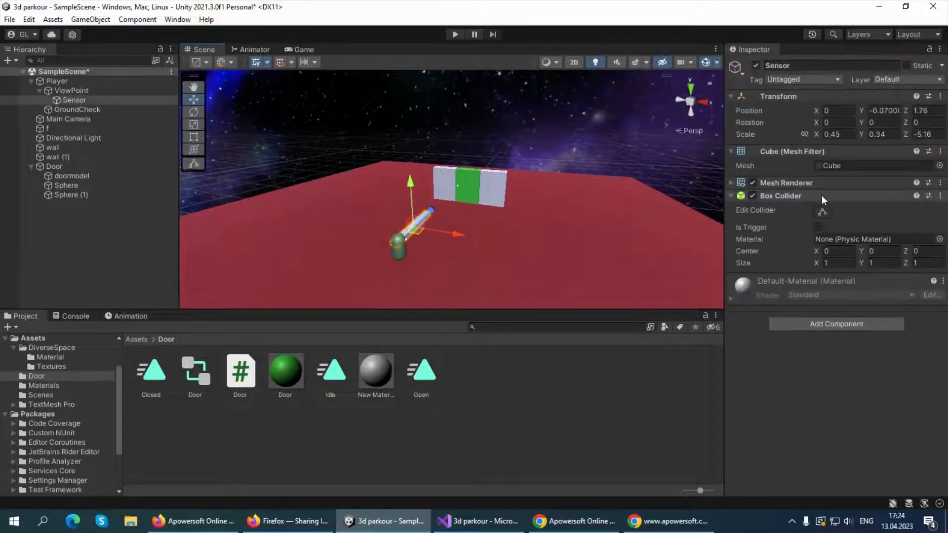
click(753, 182)
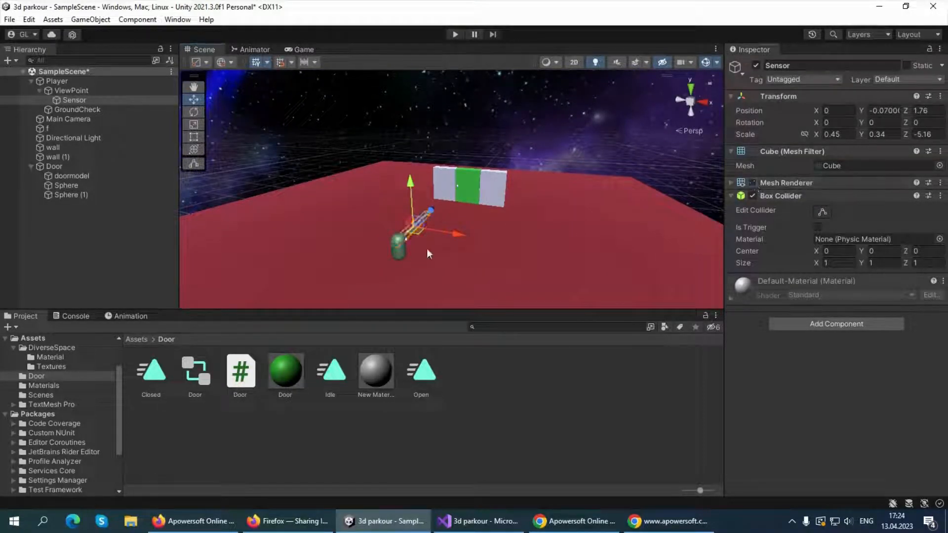
alt+drag(430, 262, 333, 292)
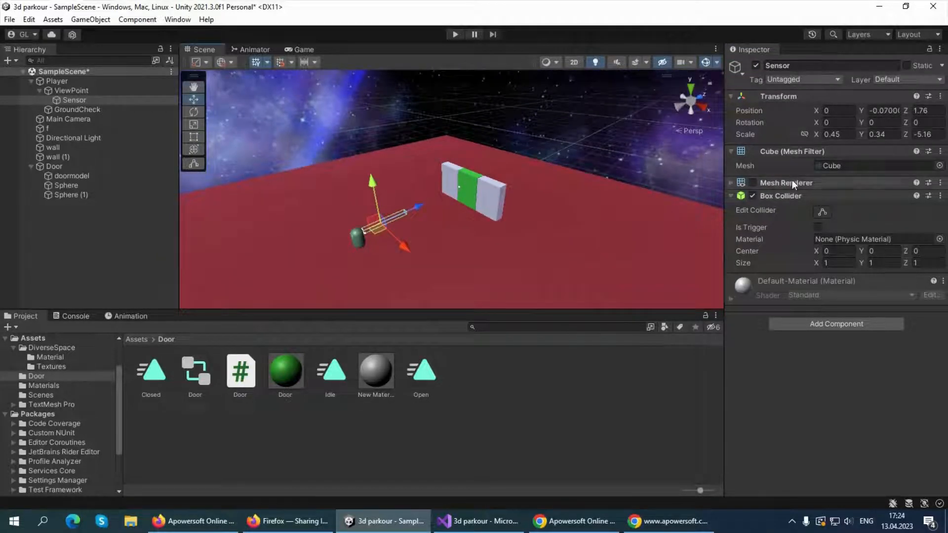
click(817, 228)
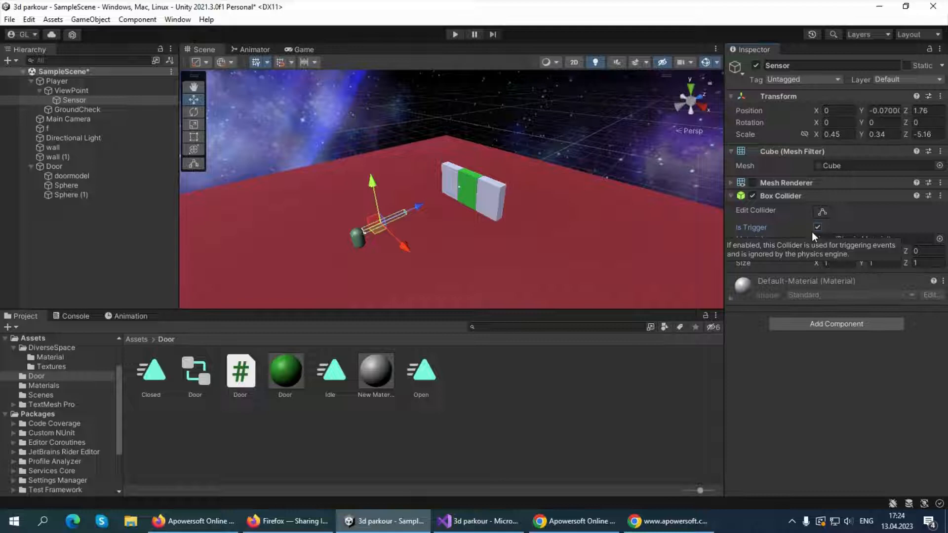
Add a Rigidbody to the Sensor and freeze its position and rotation on the X, Y and Z axes.
click(823, 329)
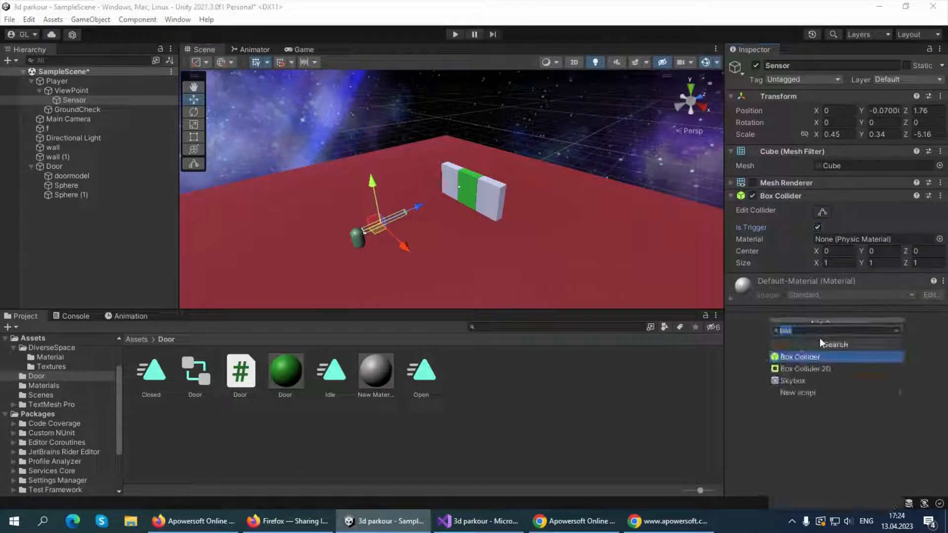
text(rigid)
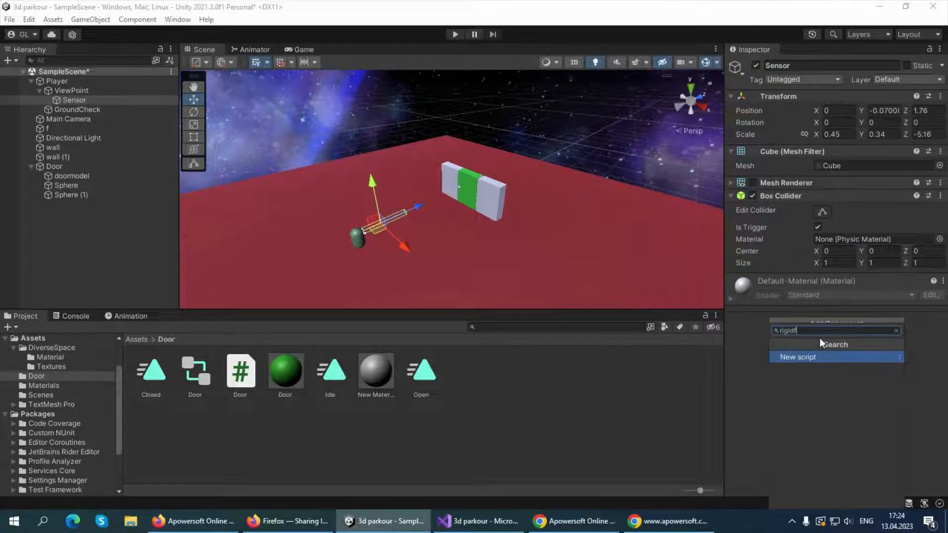
click(814, 356)
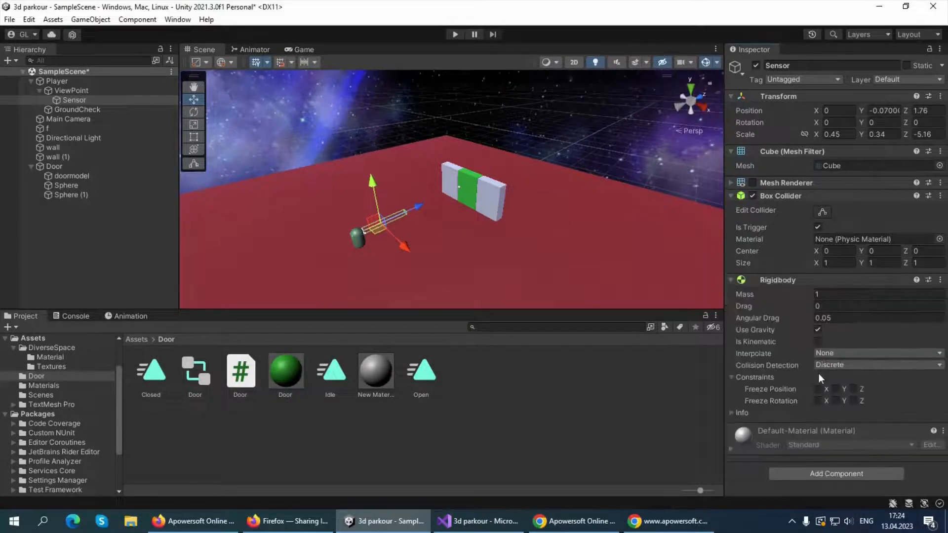
click(853, 389)
click(818, 401)
Save the SampleScene scene.
alt+drag(301, 229, 452, 163)
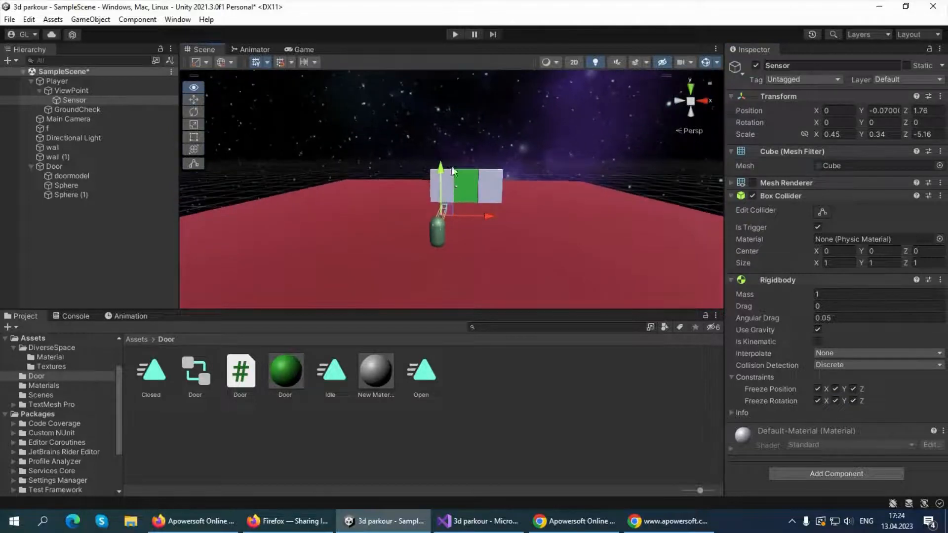
click(171, 72)
click(212, 97)
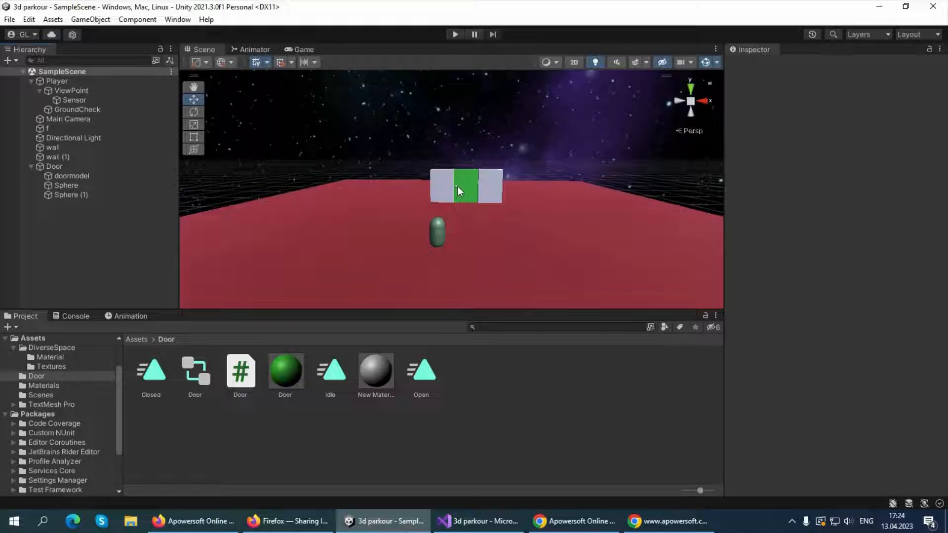
Reduce the number of Input Manager axes to 18 in the project settings.
click(9, 20)
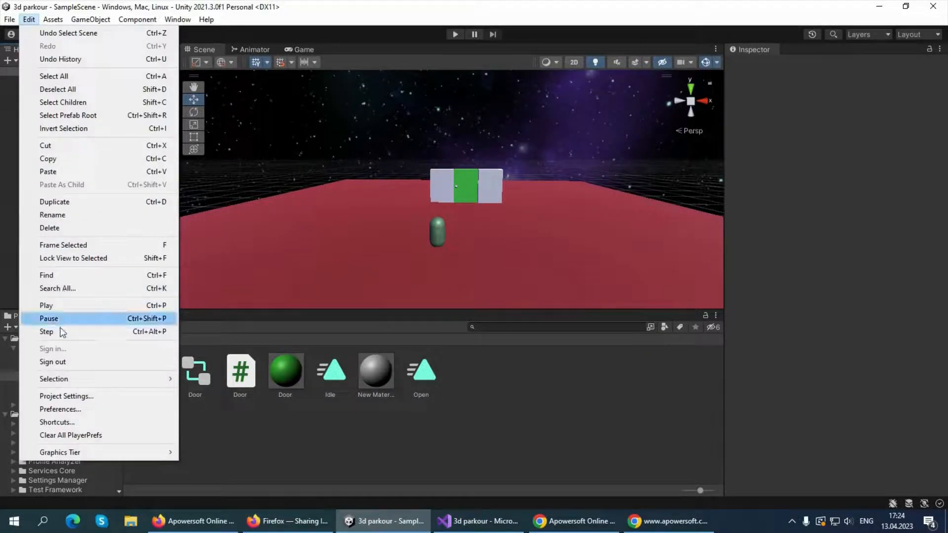
click(69, 398)
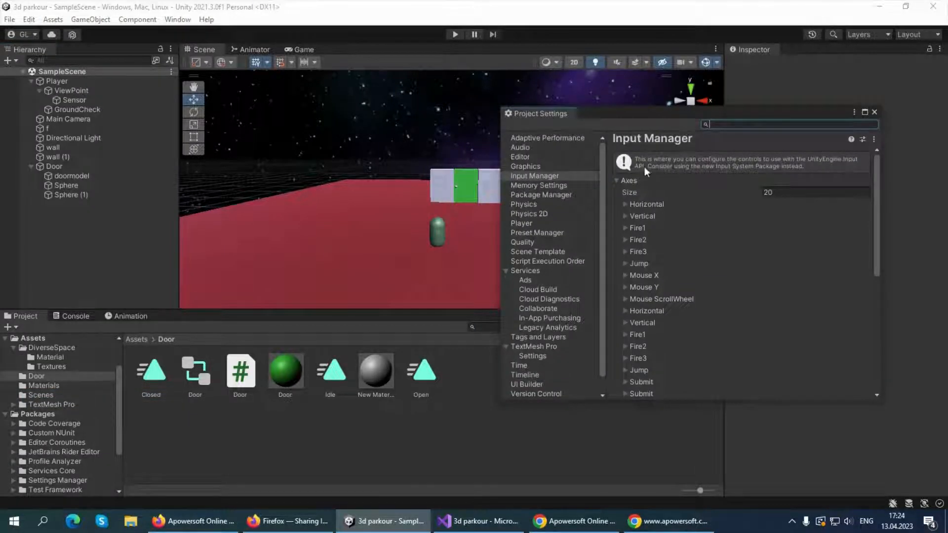
click(617, 181)
click(537, 178)
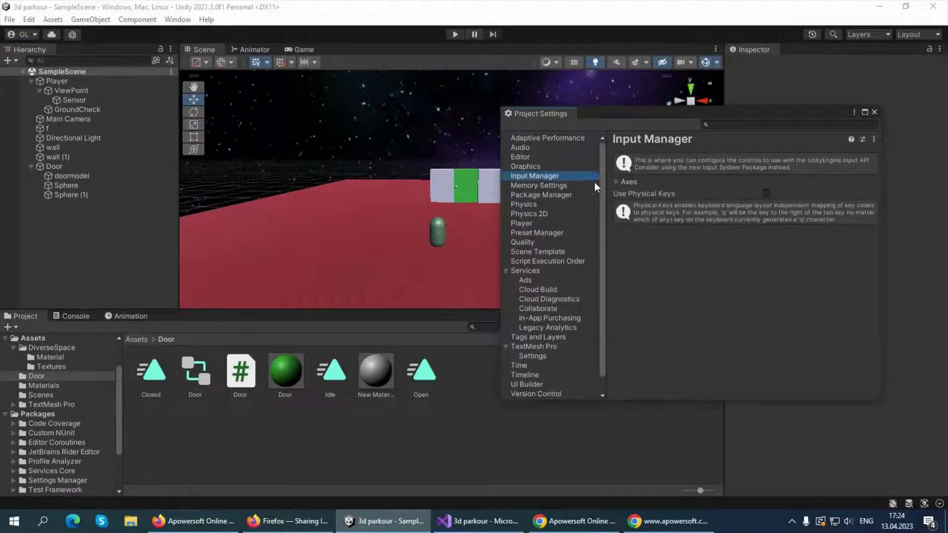
click(616, 182)
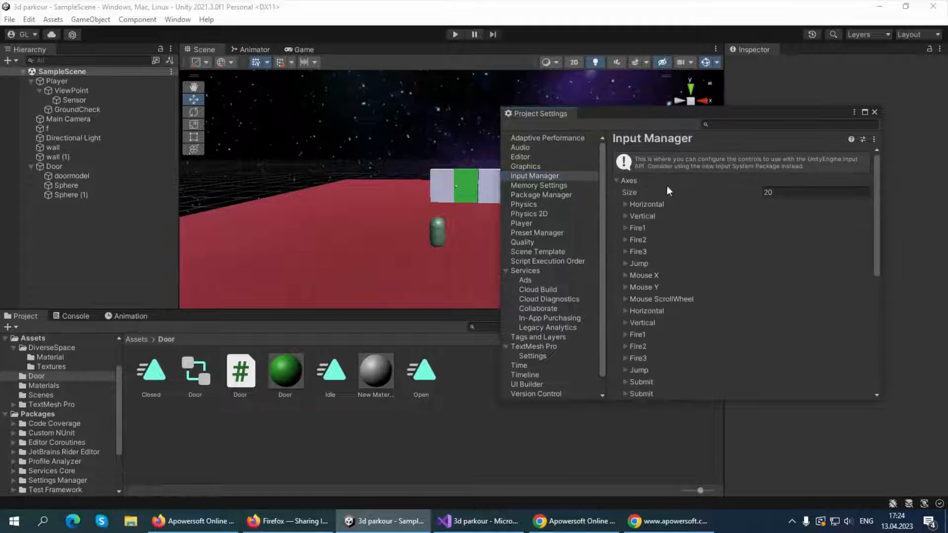
click(783, 193)
text(18)
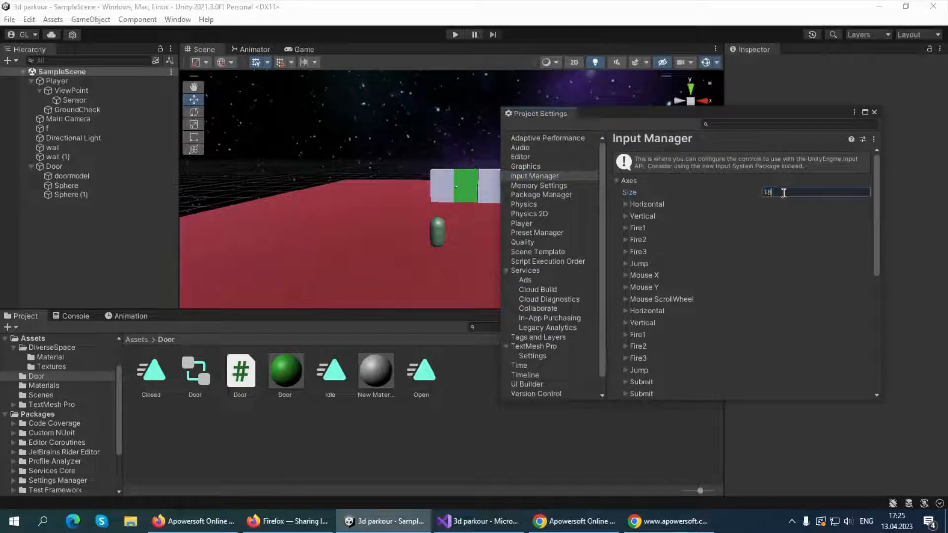
key(Return)
scroll(666, 294, down, 3)
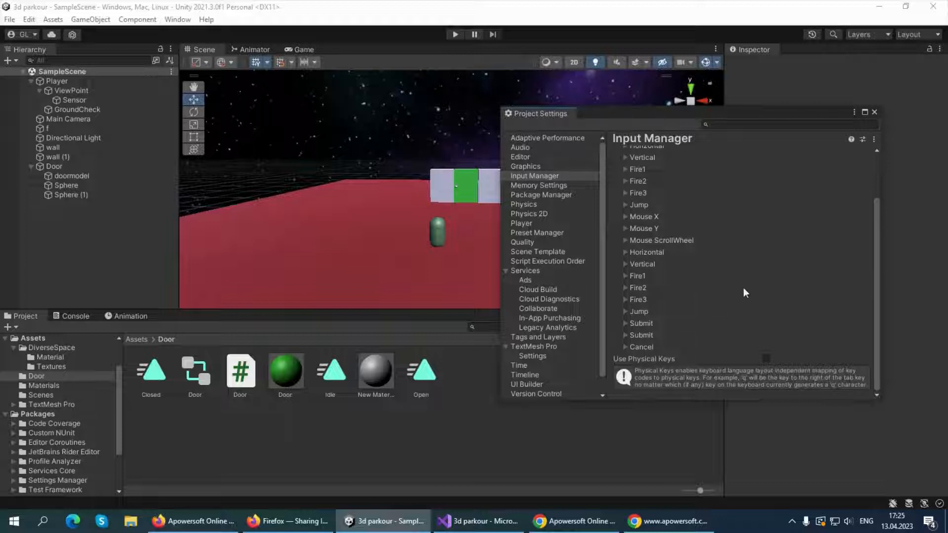
Increase the Input Manager axes size to 20 and collapse the expanded Cancel axis.
scroll(745, 292, up, 3)
click(787, 192)
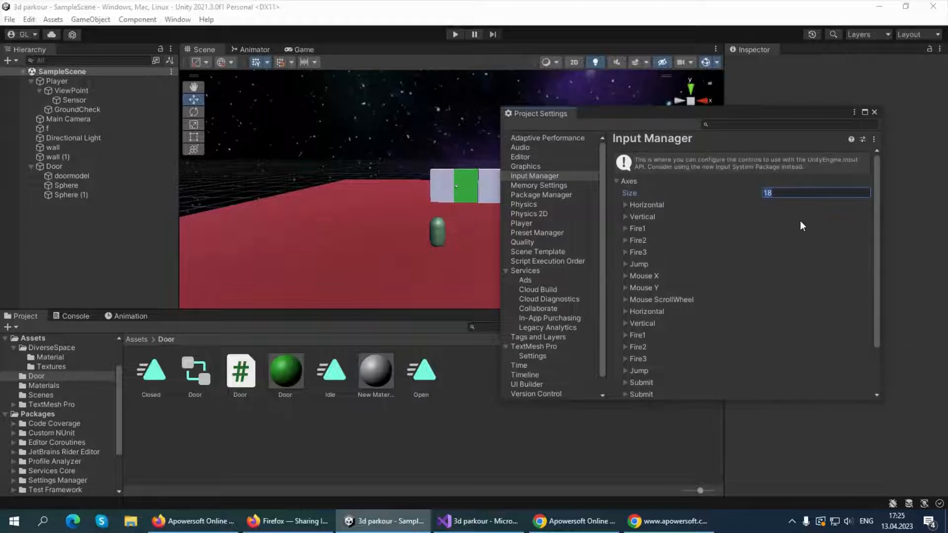
text(20)
key(Return)
scroll(724, 260, down, 5)
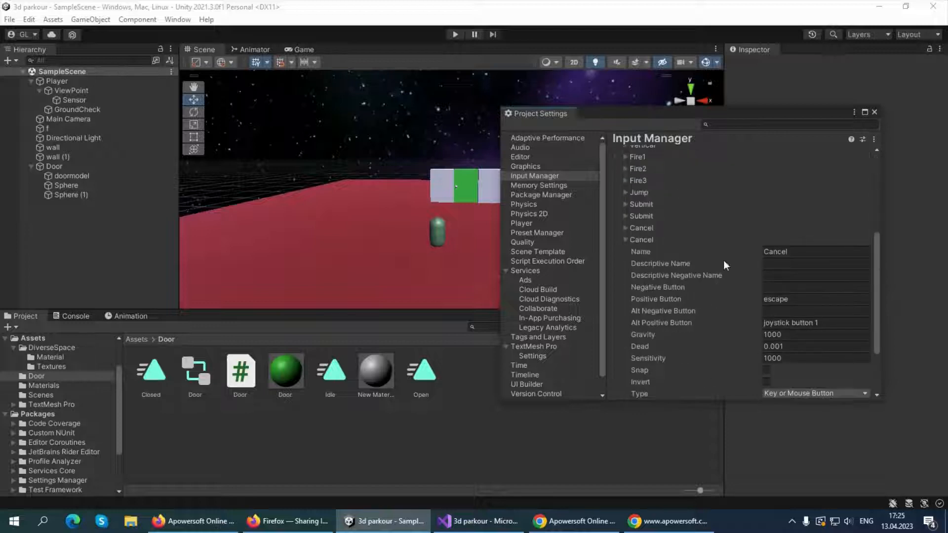
click(626, 241)
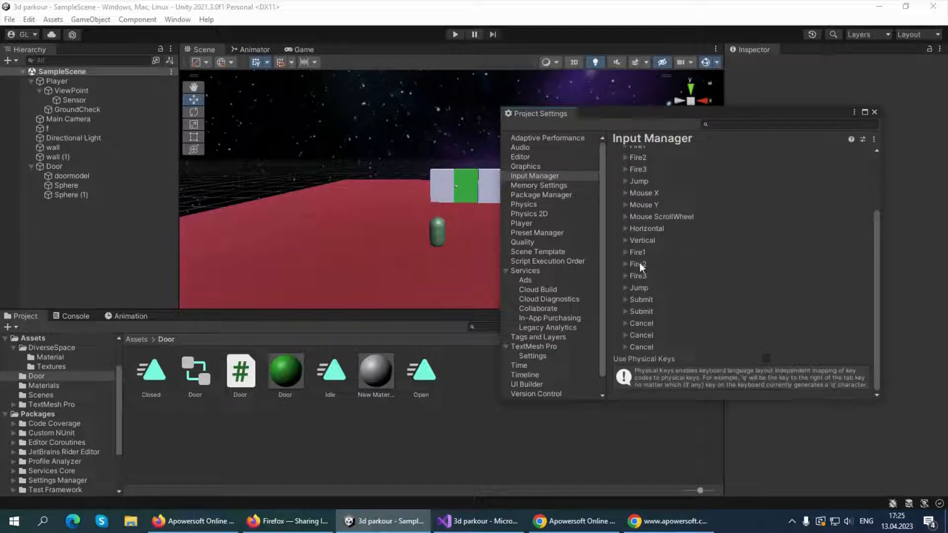
Name the second-to-last input axis Sensory, set its positive button to e, and close the project settings.
click(624, 335)
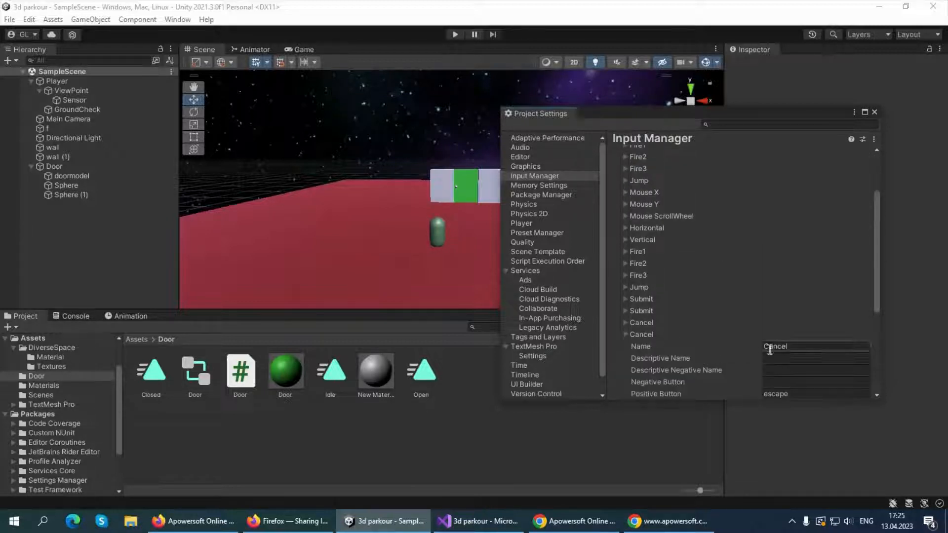
click(809, 347)
text(Sensory)
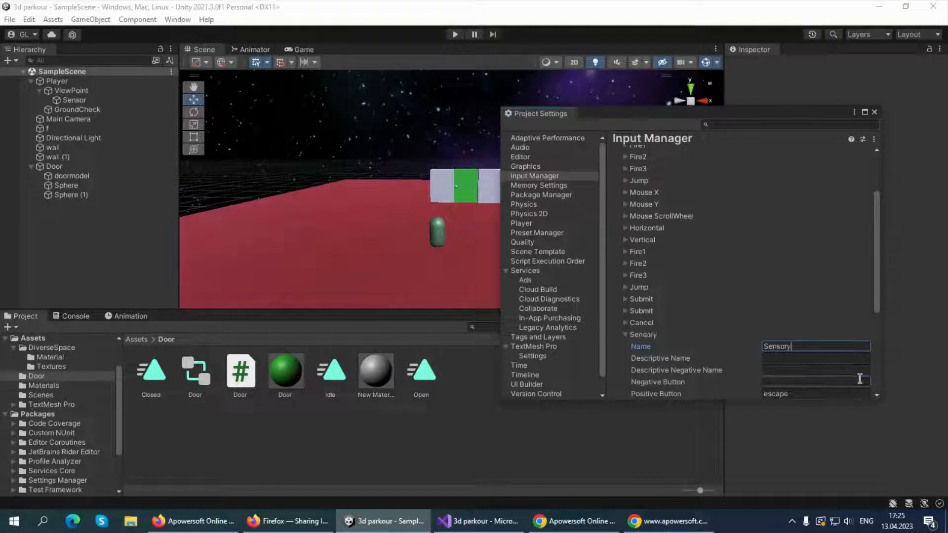
scroll(811, 396, down, 2)
click(797, 359)
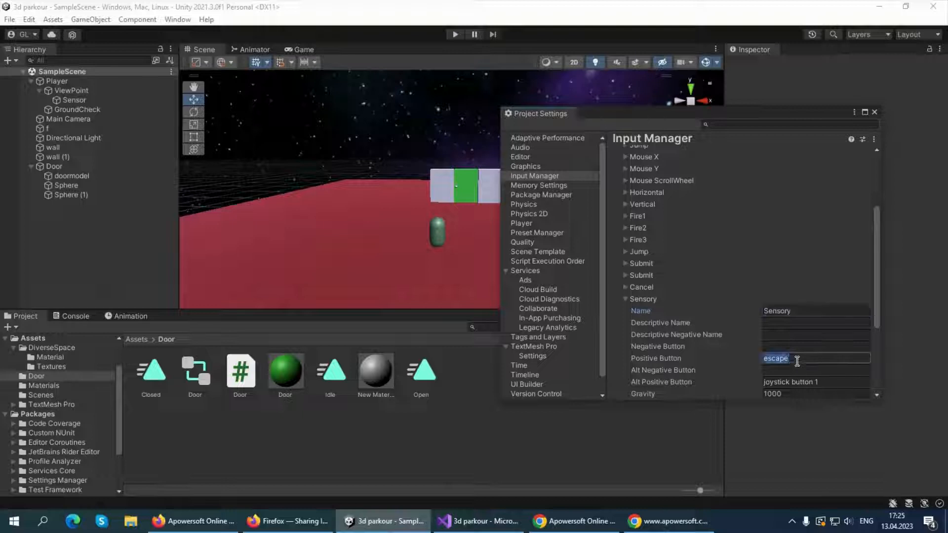
text(e)
click(875, 112)
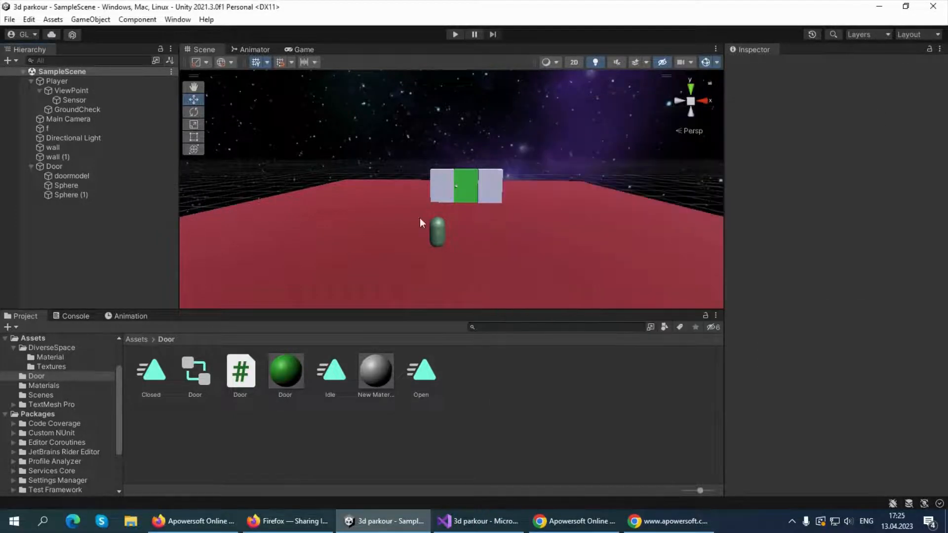
Delete the existing Sensor tag from the project's tag list.
click(73, 100)
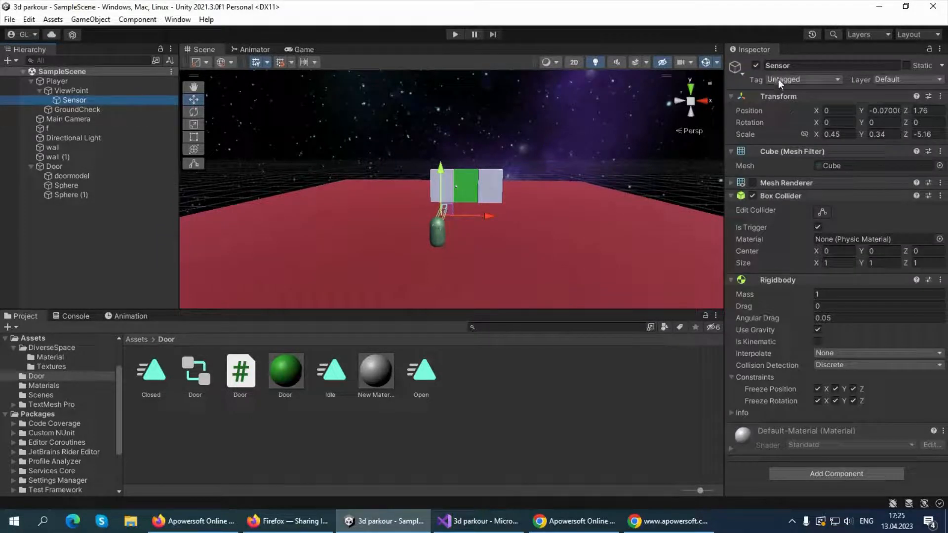
click(58, 274)
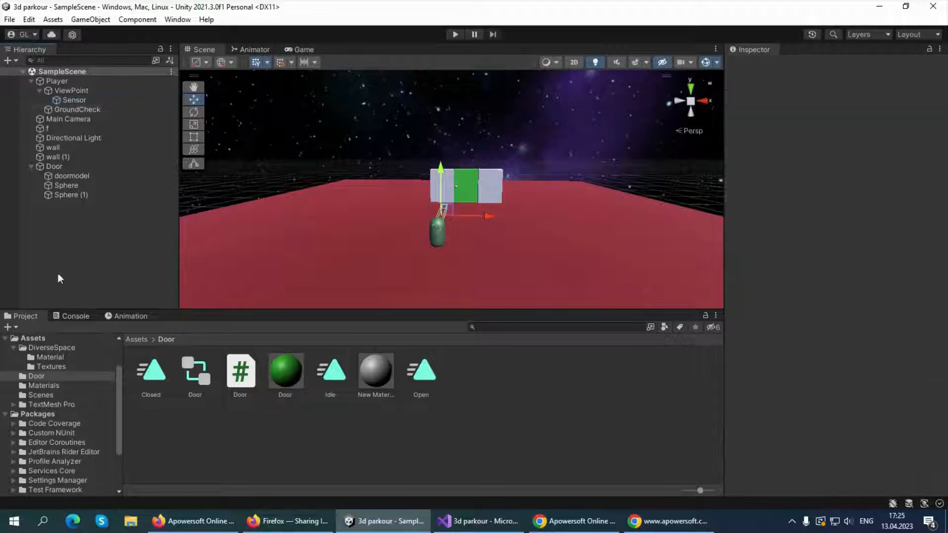
click(67, 100)
click(780, 80)
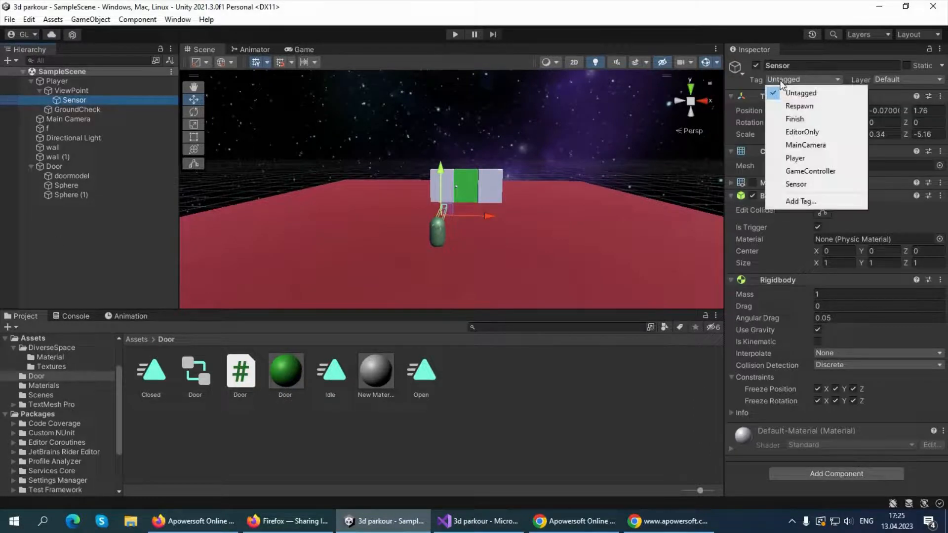
click(798, 203)
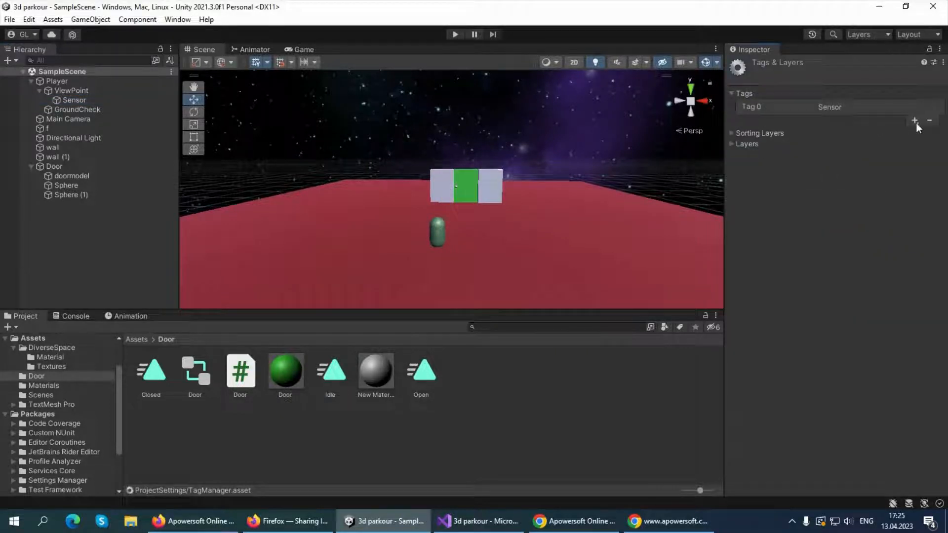
click(930, 120)
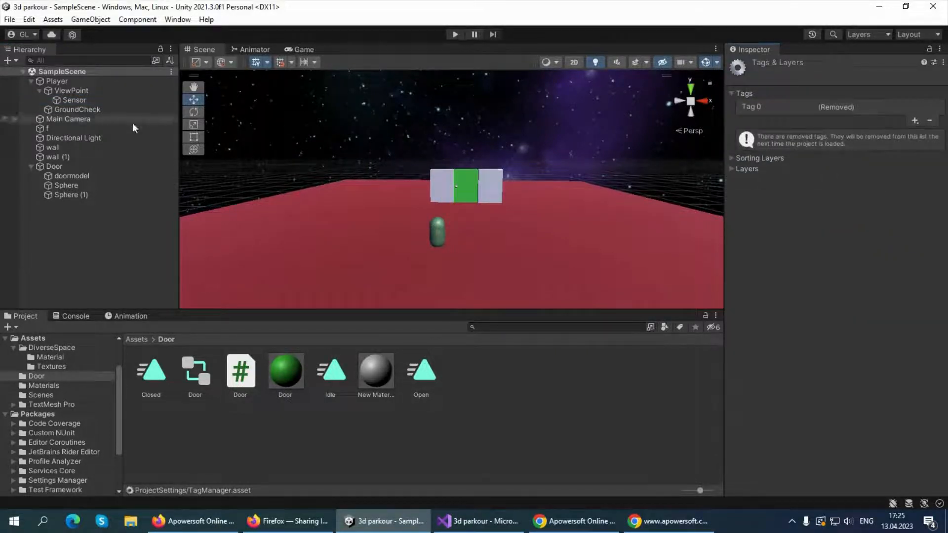
Add a new tag named Sensor to the project's tag list, starting from the Sensor object's tag options.
click(82, 100)
click(793, 82)
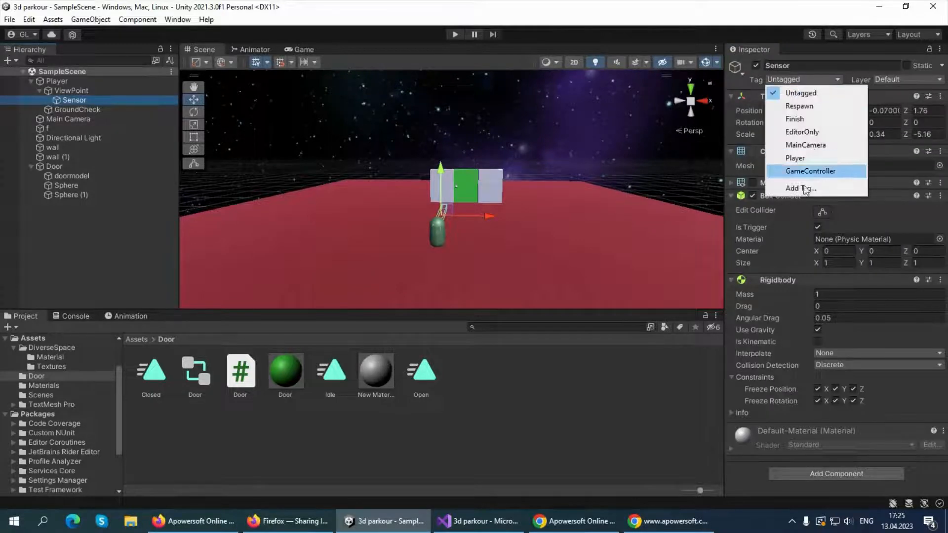
click(803, 189)
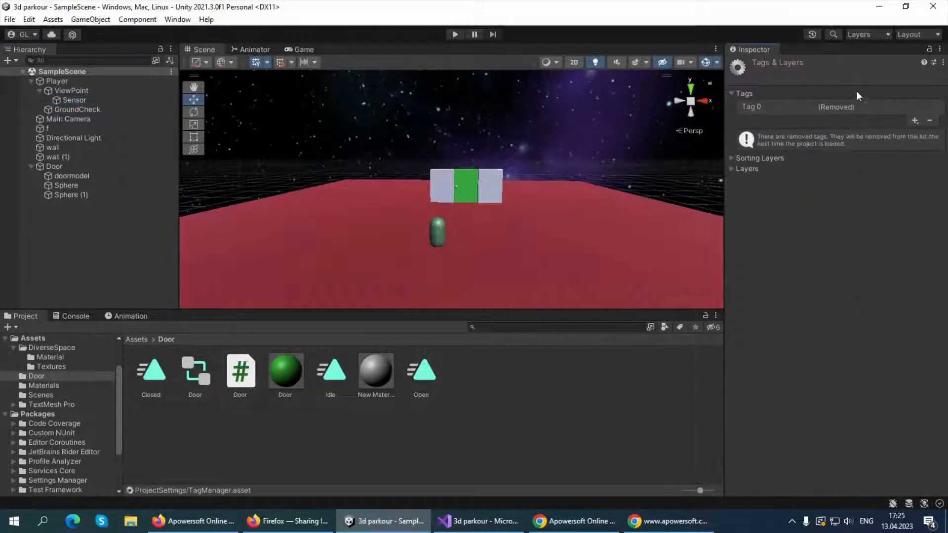
click(915, 120)
text(Se)
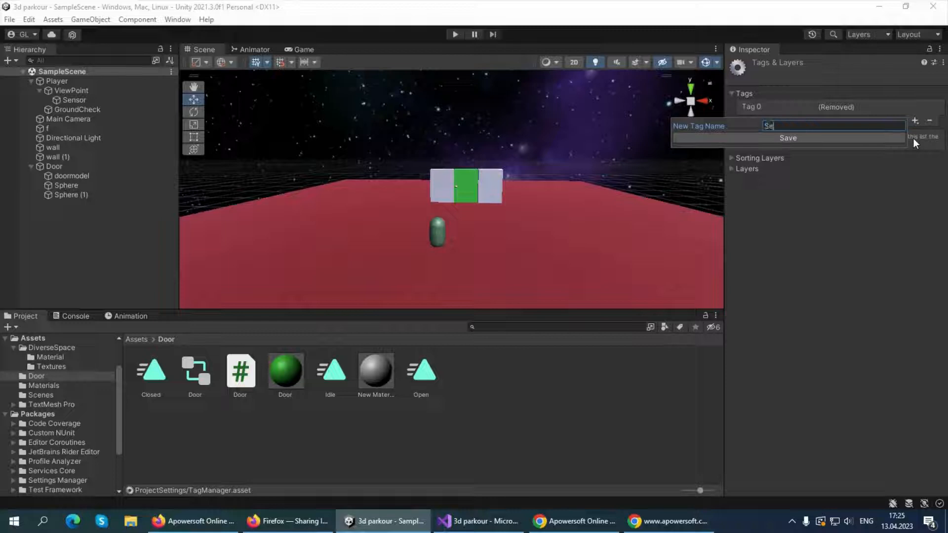
text(nsor)
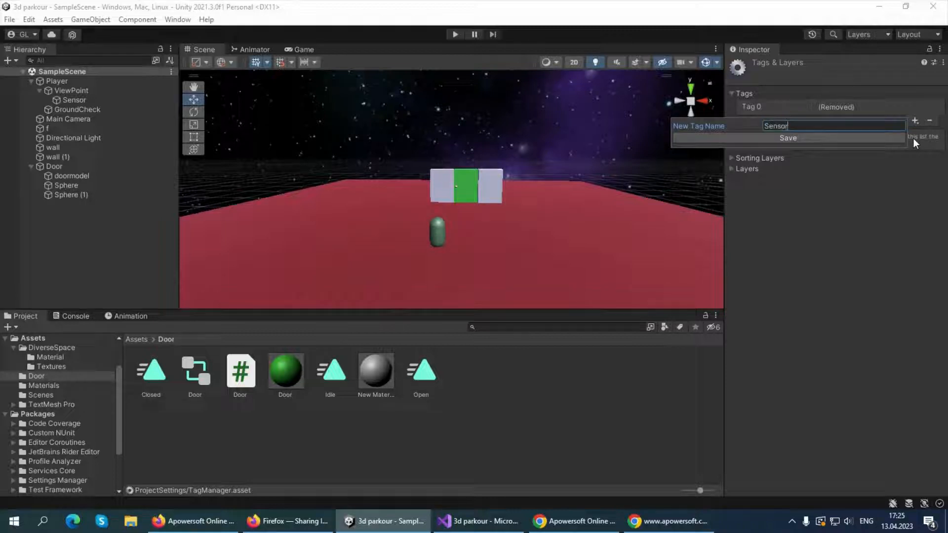
click(832, 139)
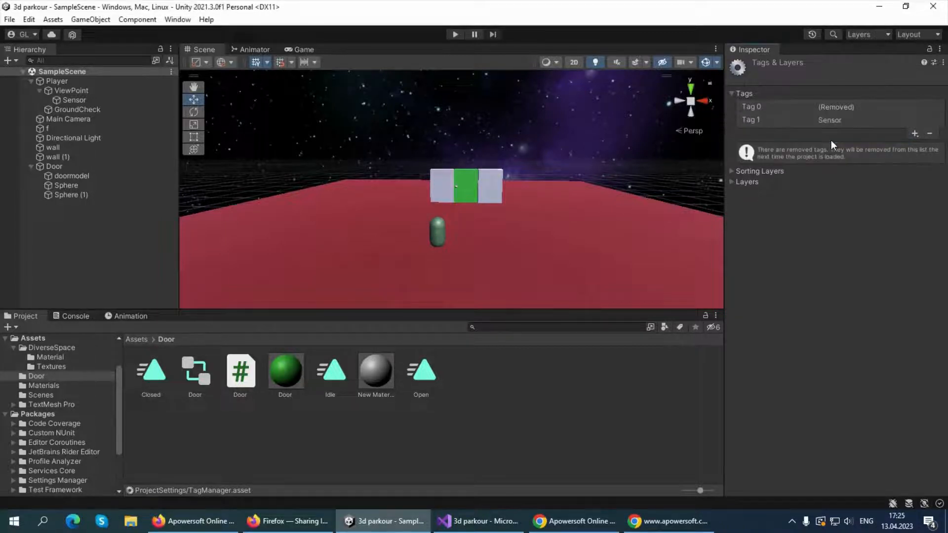
Assign the Sensor tag to the Sensor object under ViewPoint.
click(72, 101)
click(802, 79)
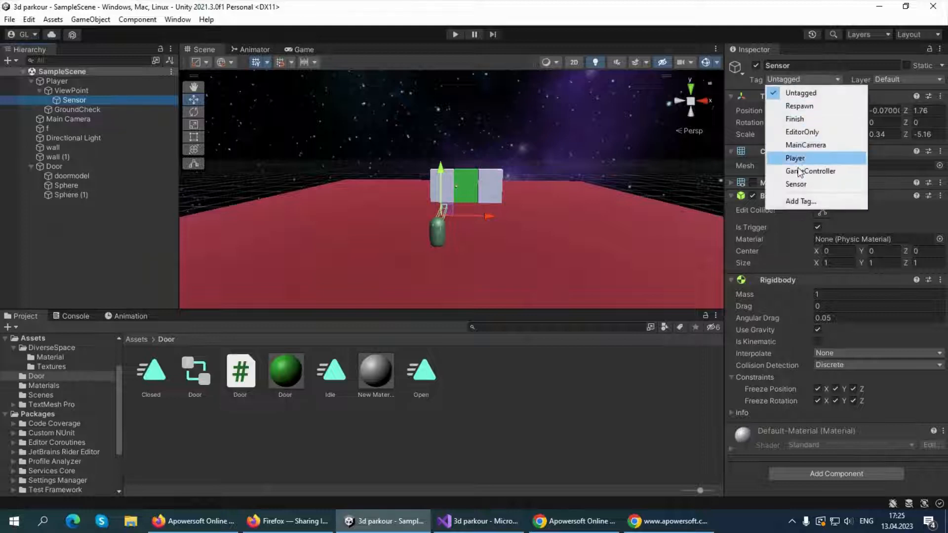
click(790, 181)
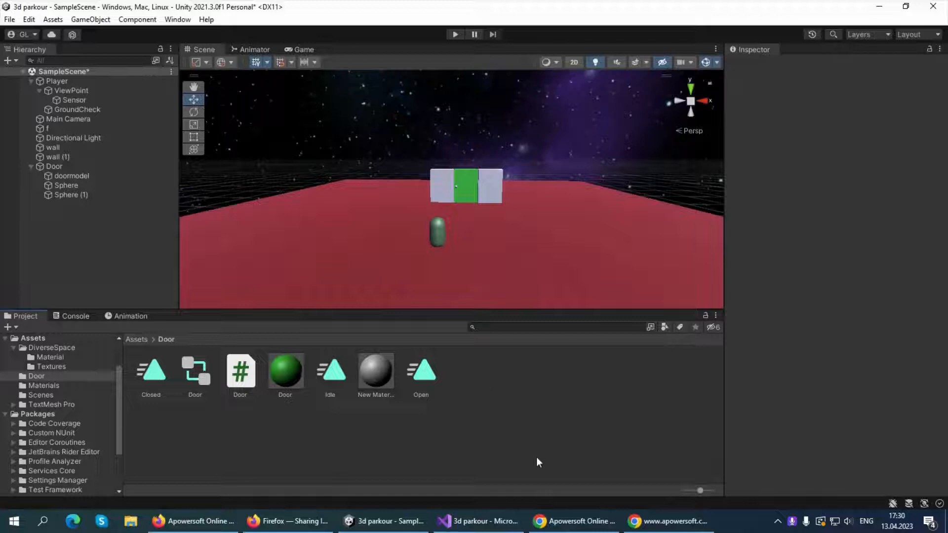
Attach the Door script from the Door folder to the Door object and inspect its components.
right_click(536, 457)
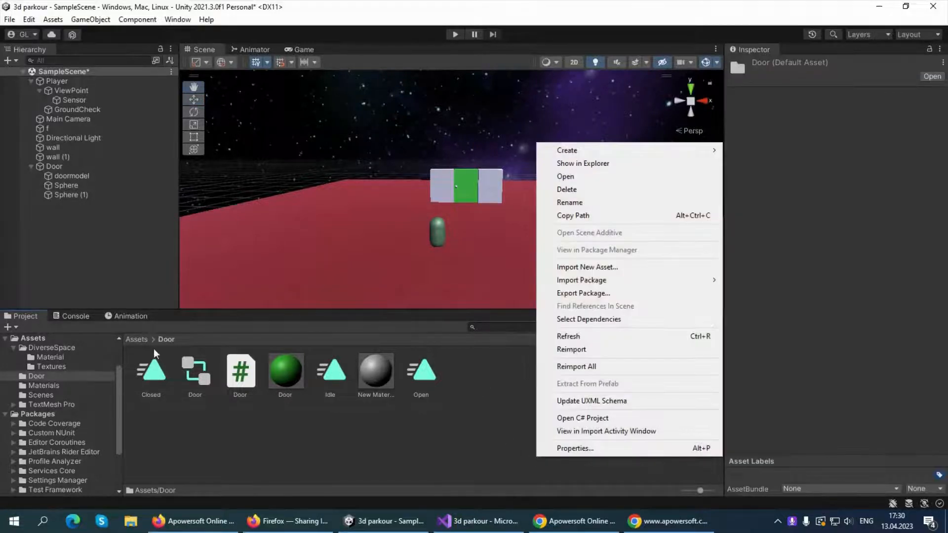
mouse_move(571, 154)
double_click(243, 373)
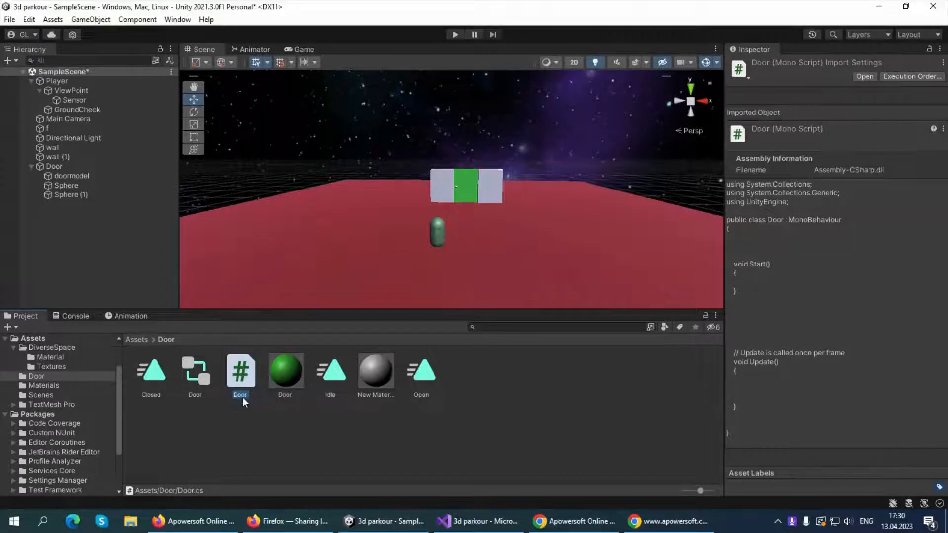
drag(245, 376, 70, 167)
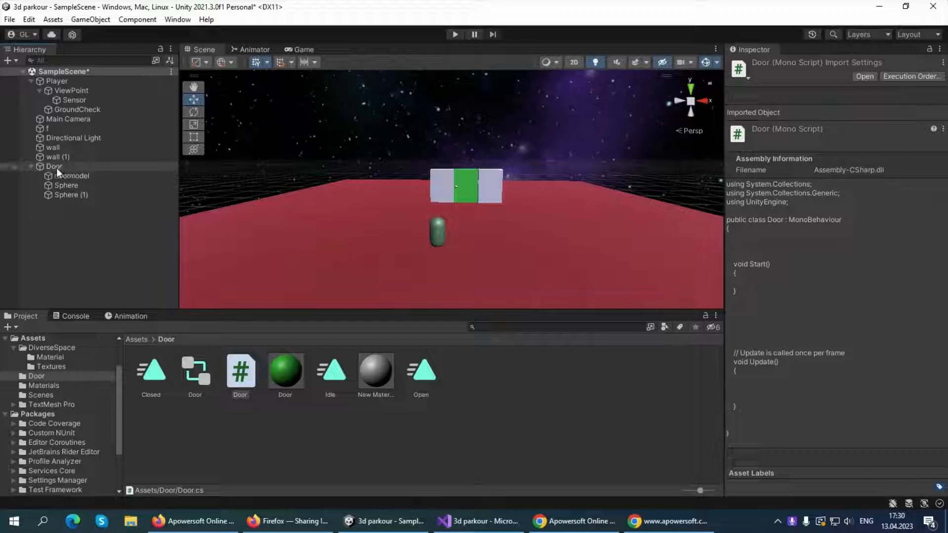
click(54, 168)
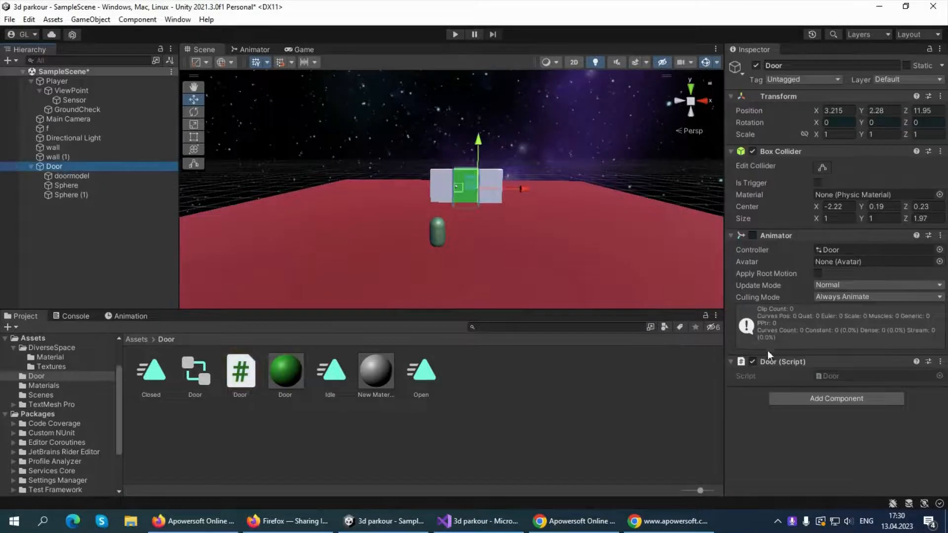
Open the Door script in Visual Studio and declare a public Animator variable named anim at the start of the class.
double_click(251, 375)
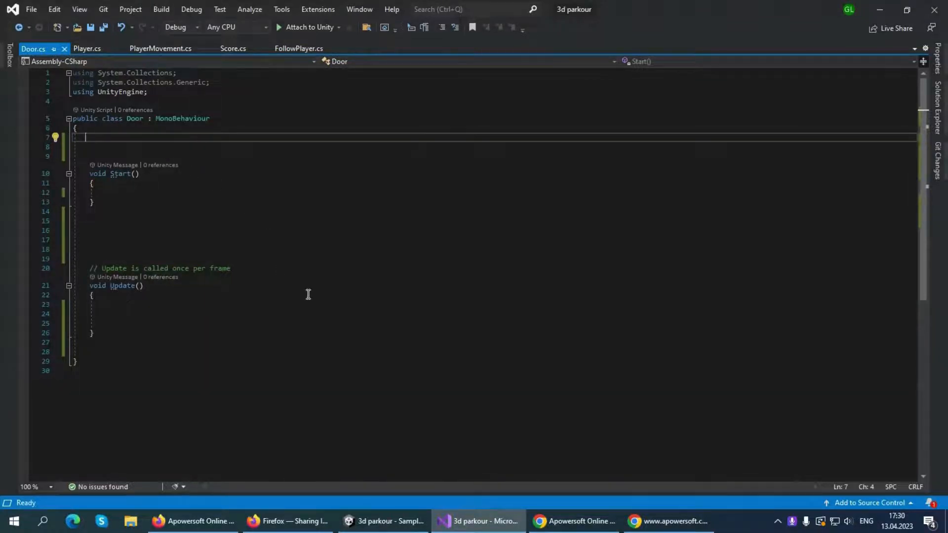
ctrl+scroll(308, 294, up, 3)
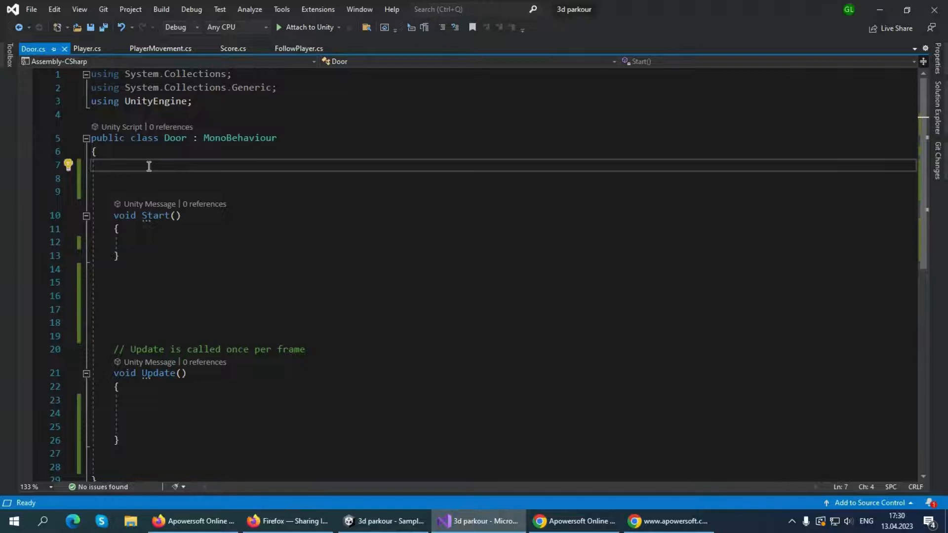
text(public )
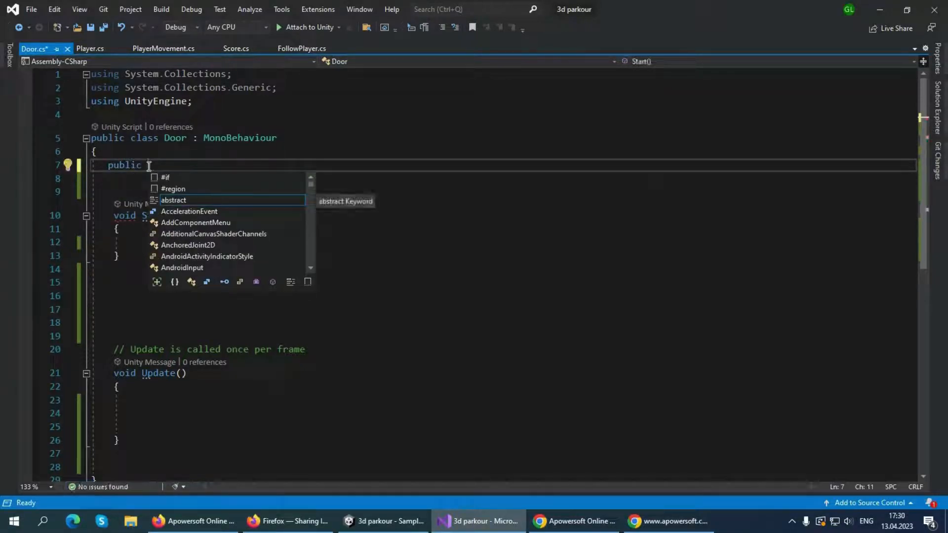
text(anima)
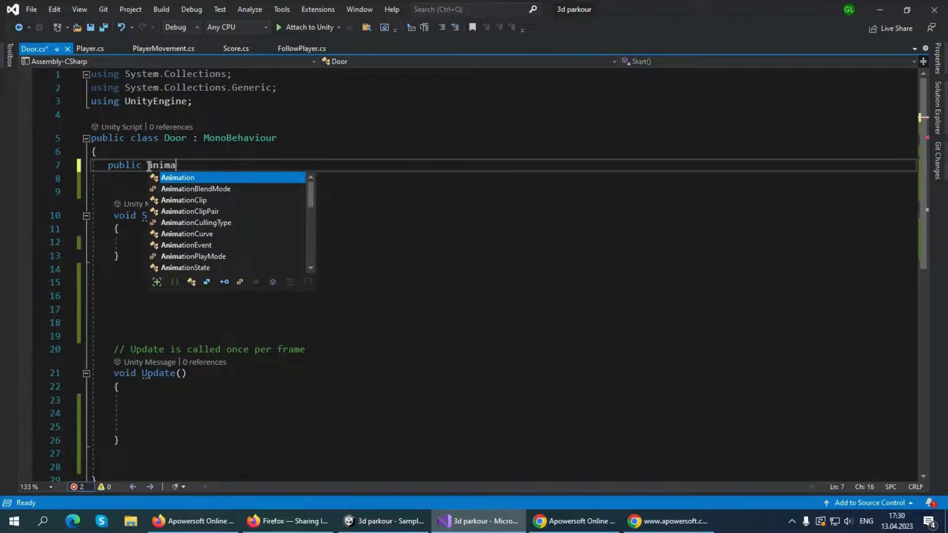
text(tor anim)
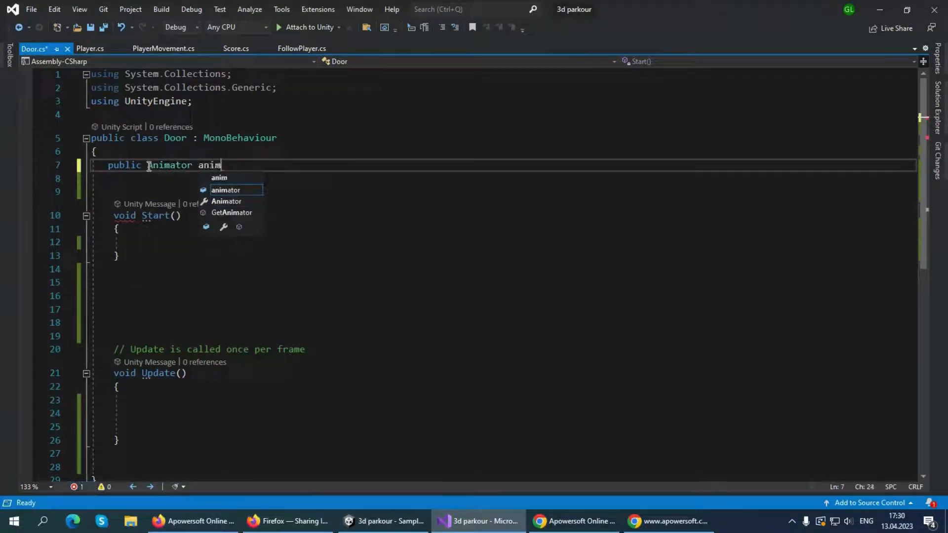
text(;)
key(Return)
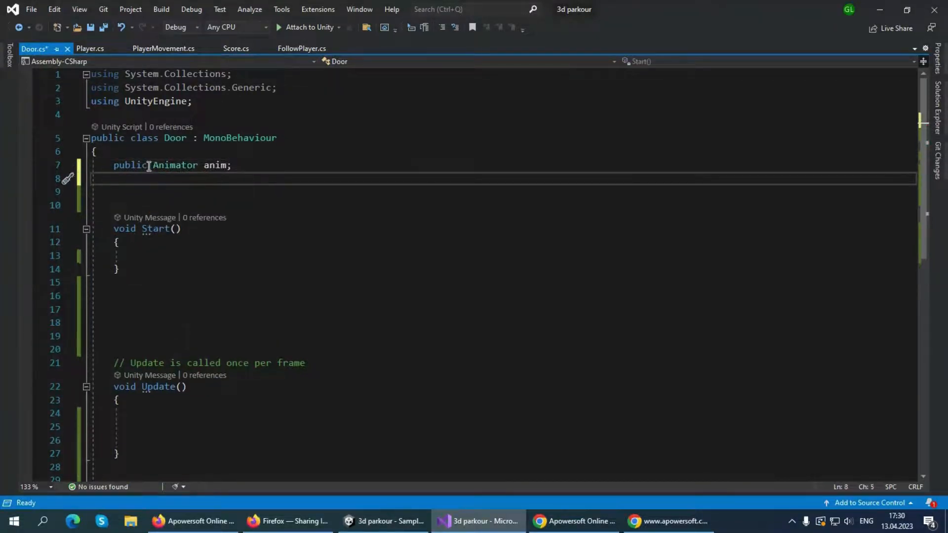
Declare a public GameObject variable named openText below the anim variable.
text(publi)
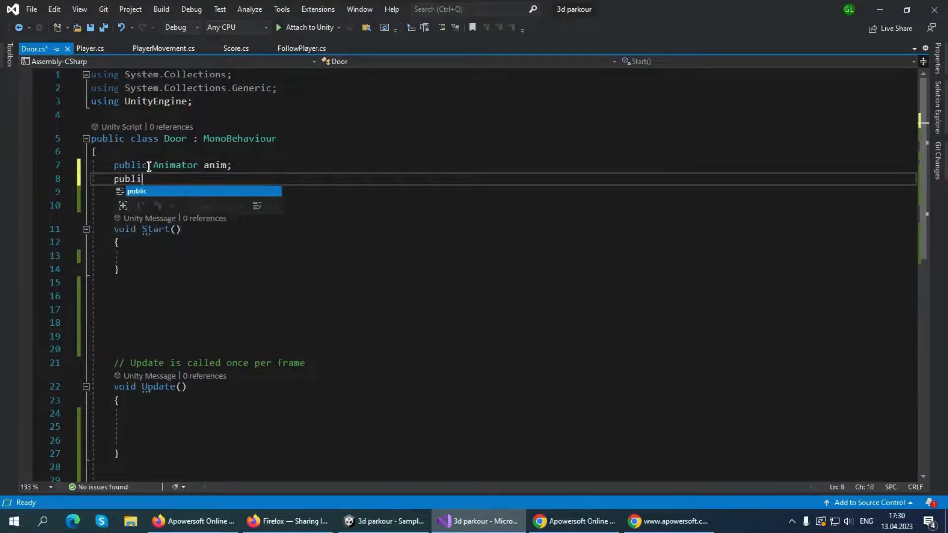
text(c gameo)
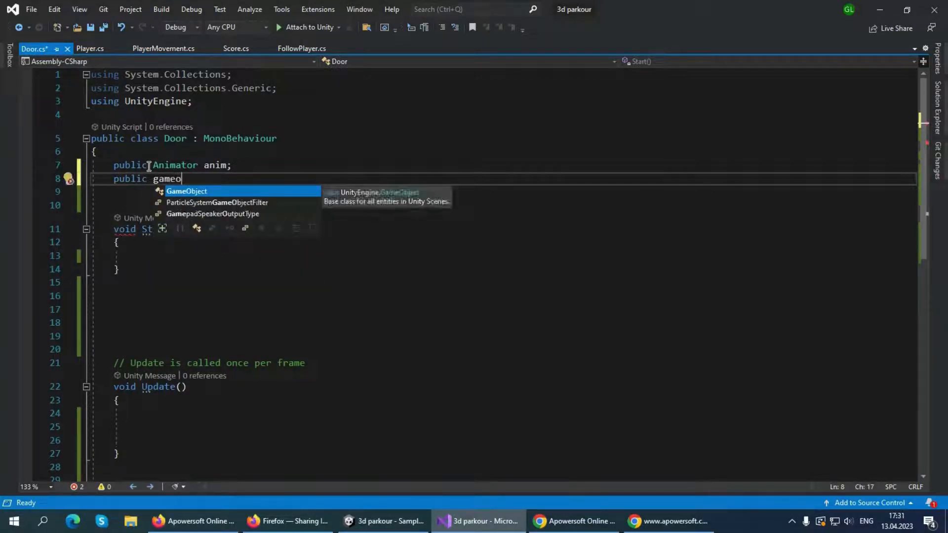
key(Tab)
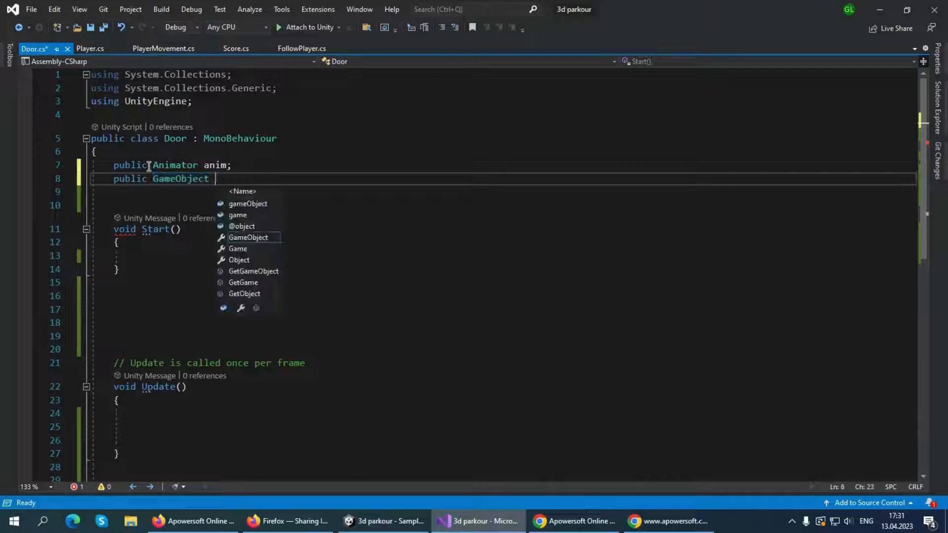
text(openTe)
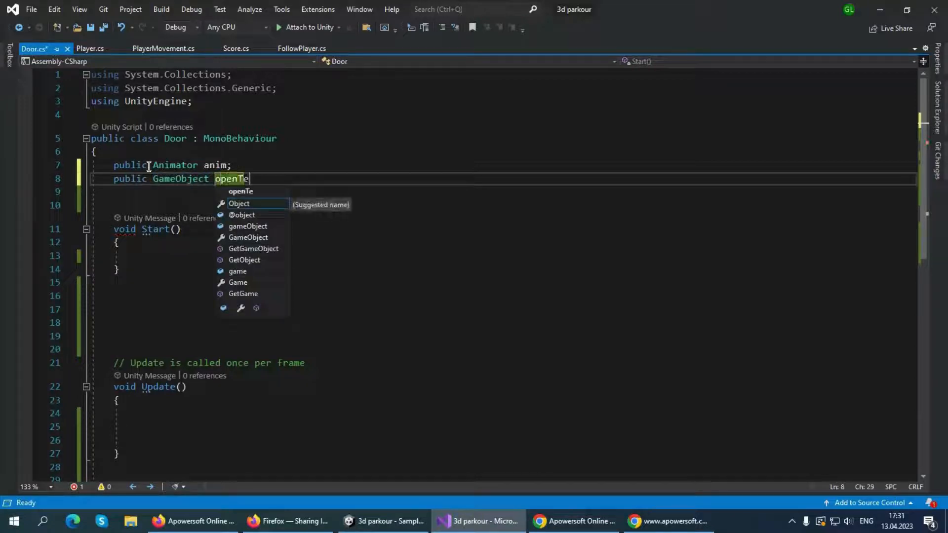
text(xt;)
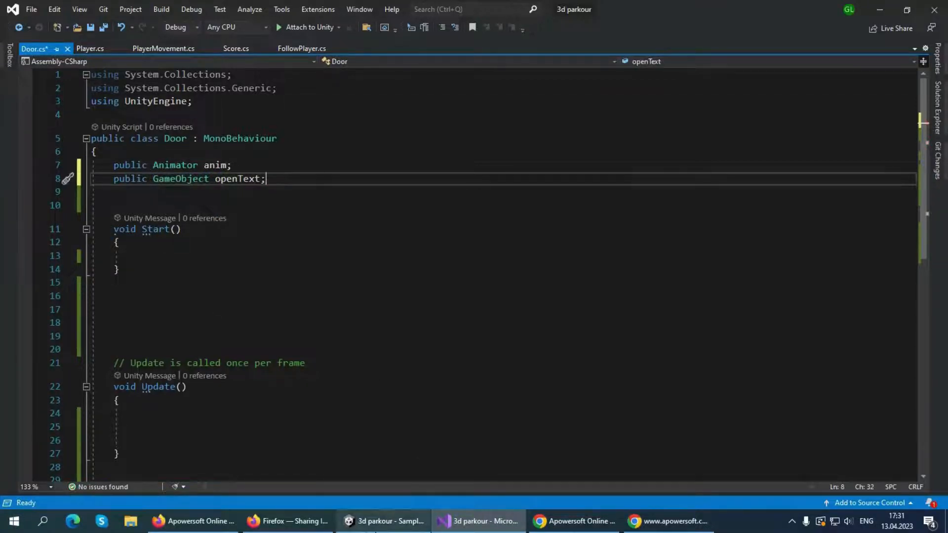
Switch back to Unity and save SampleScene.
click(371, 516)
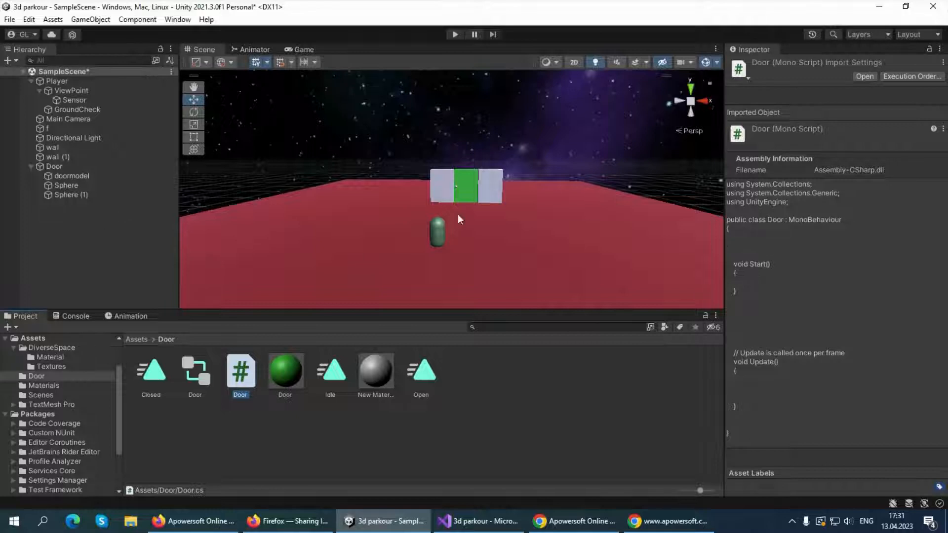
click(171, 71)
click(210, 100)
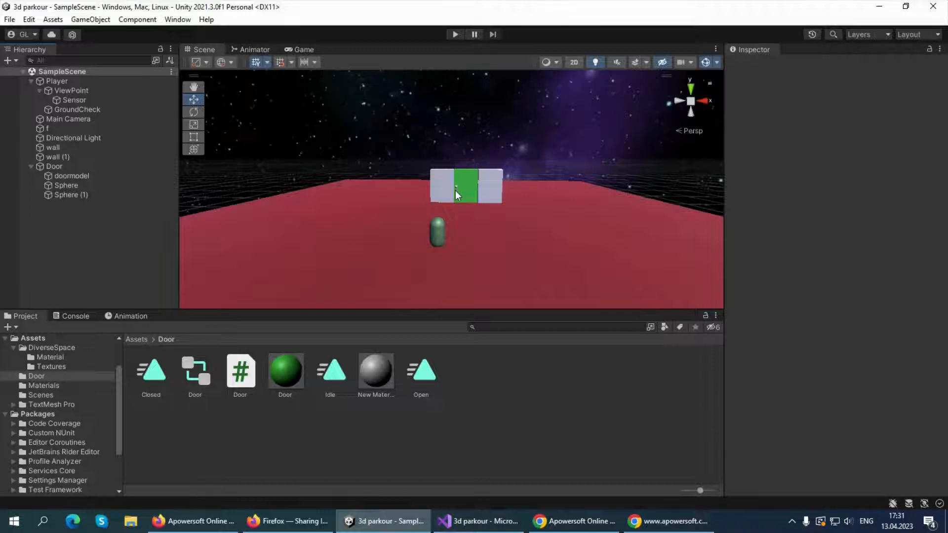
Add a legacy UI Text object to the scene and select it under its Canvas.
right_click(44, 231)
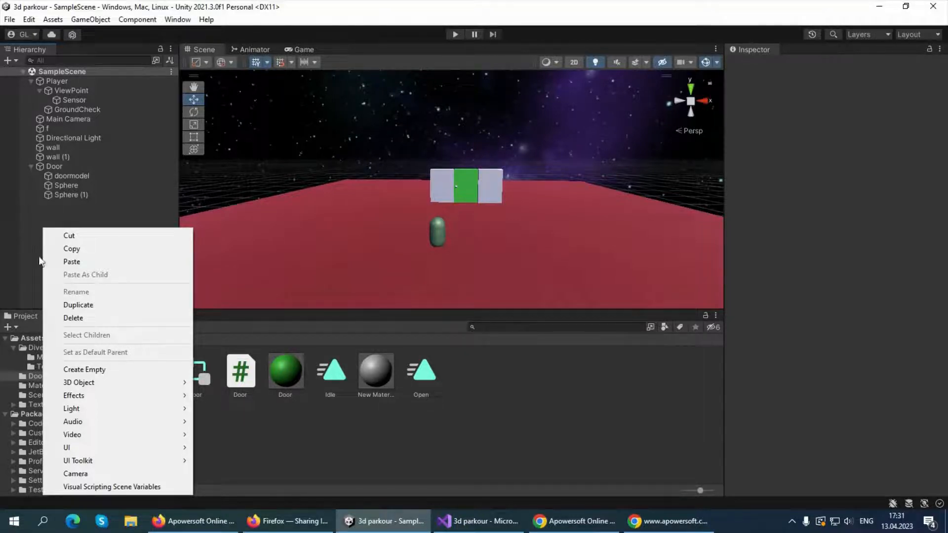
mouse_move(96, 447)
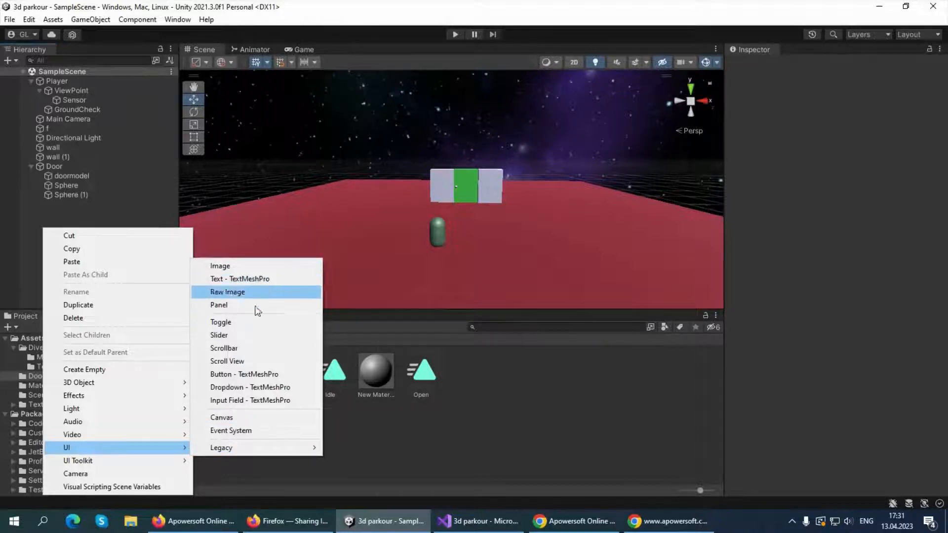
mouse_move(242, 448)
click(341, 447)
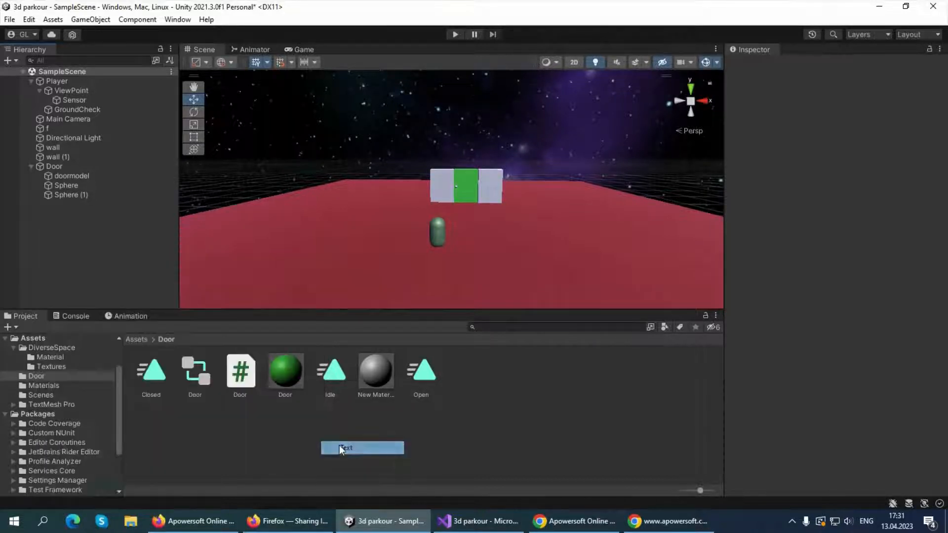
click(77, 255)
click(65, 217)
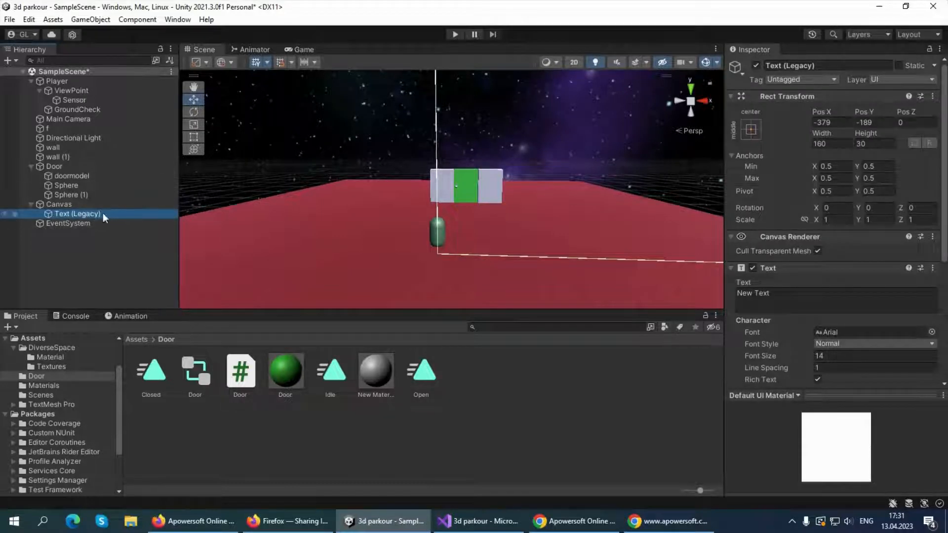
Show the Game view and center the legacy text's paragraph alignment both horizontally and vertically.
click(298, 50)
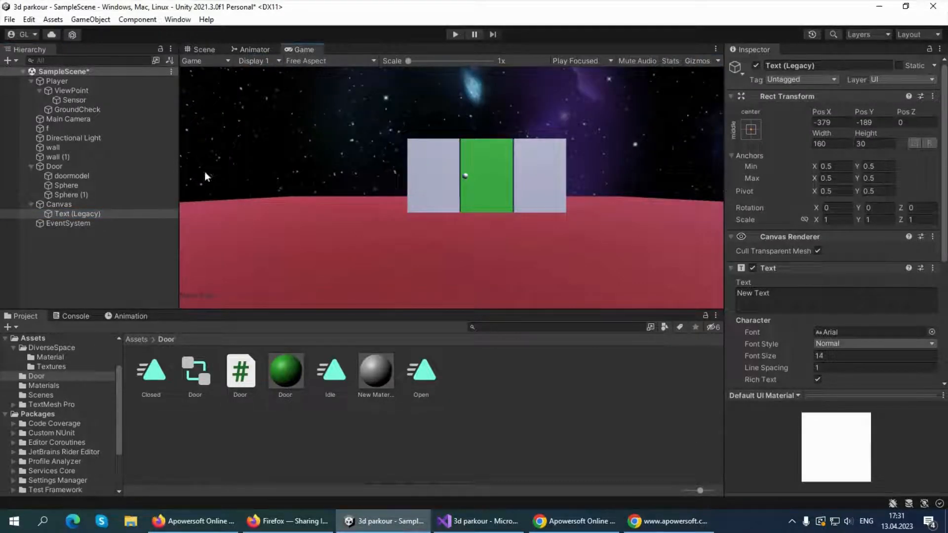
click(79, 228)
click(98, 214)
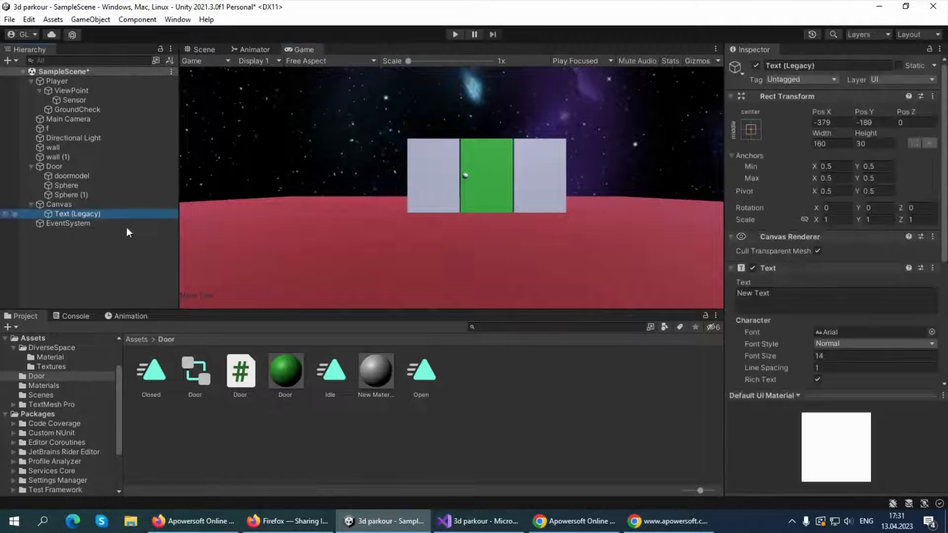
scroll(857, 275, down, 5)
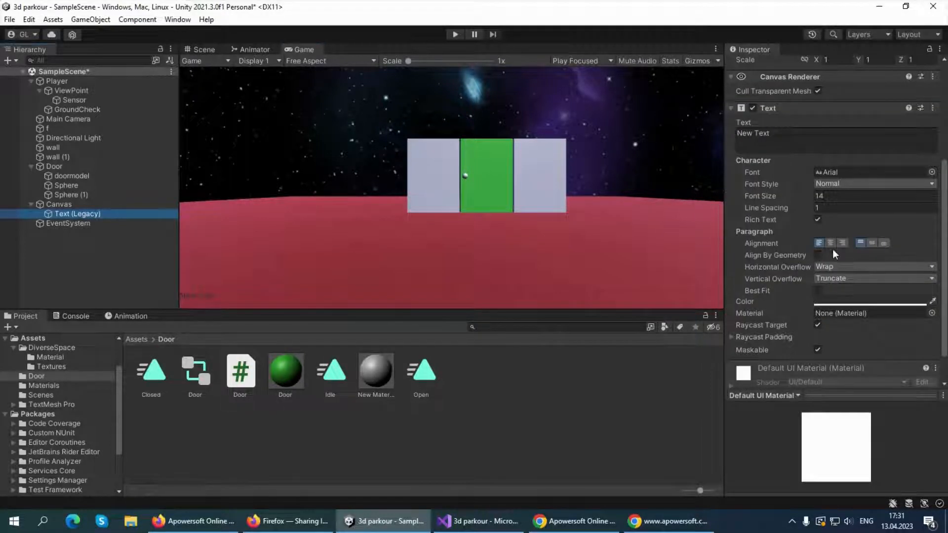
click(829, 244)
click(871, 243)
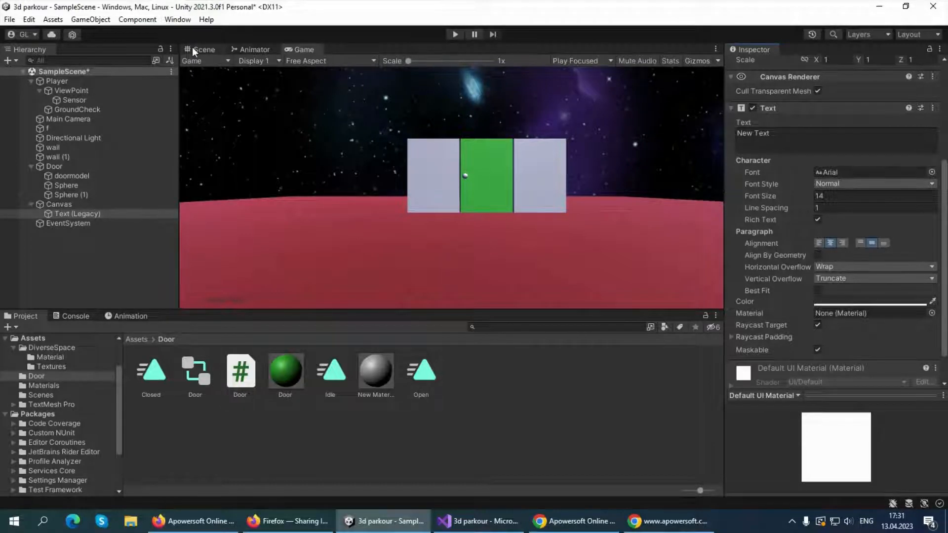
click(31, 204)
click(31, 167)
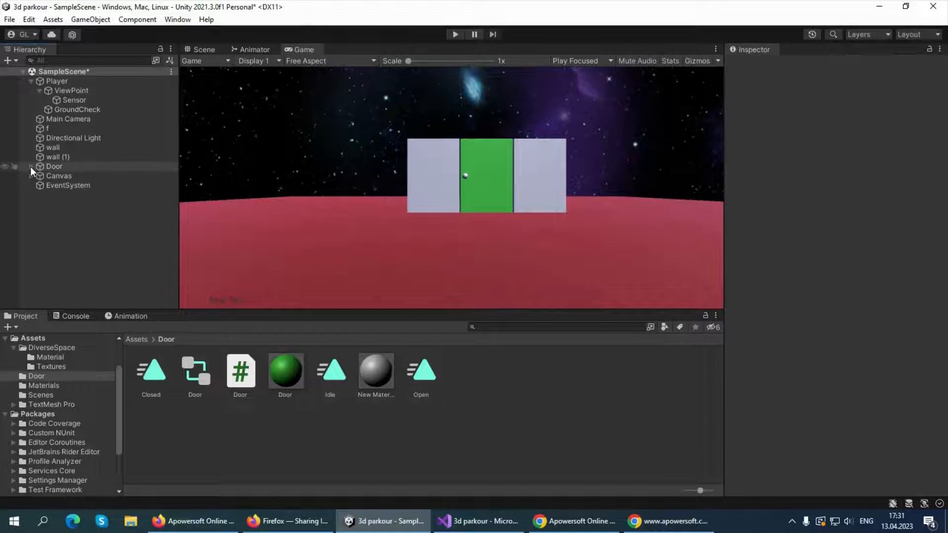
click(30, 167)
click(31, 204)
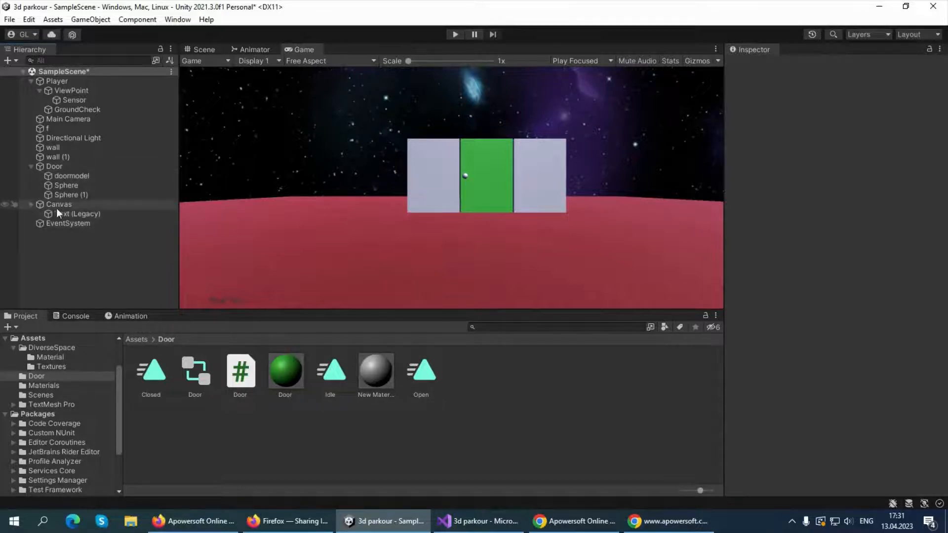
Move the legacy text in the Scene view to about X 6.5, Y 24, and check its placement in the Game view.
click(64, 213)
scroll(790, 254, down, 5)
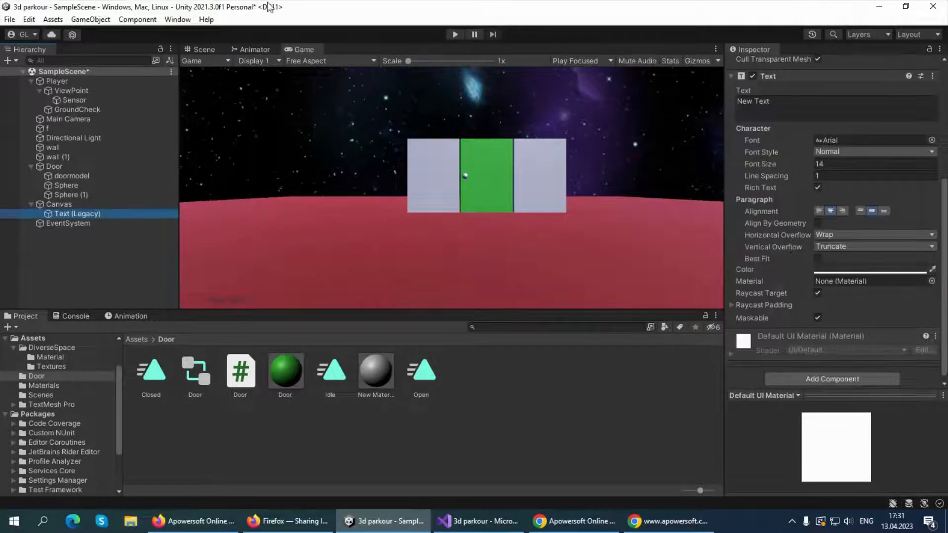
click(200, 51)
scroll(551, 191, down, 6)
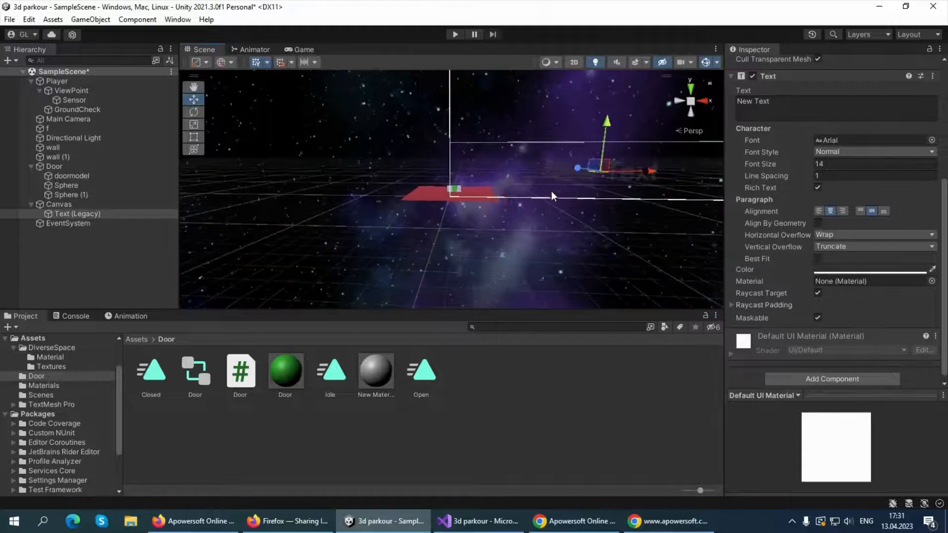
scroll(657, 197, down, 15)
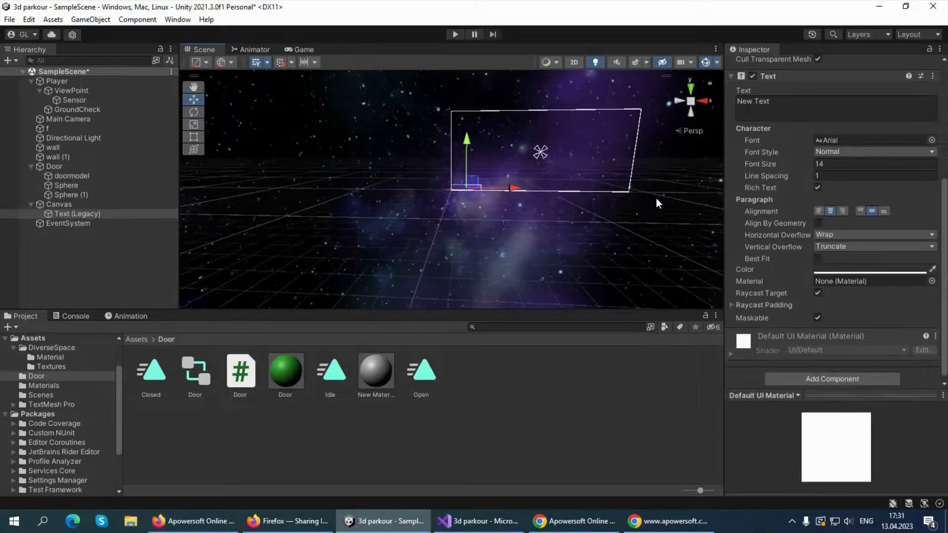
alt+drag(601, 221, 541, 215)
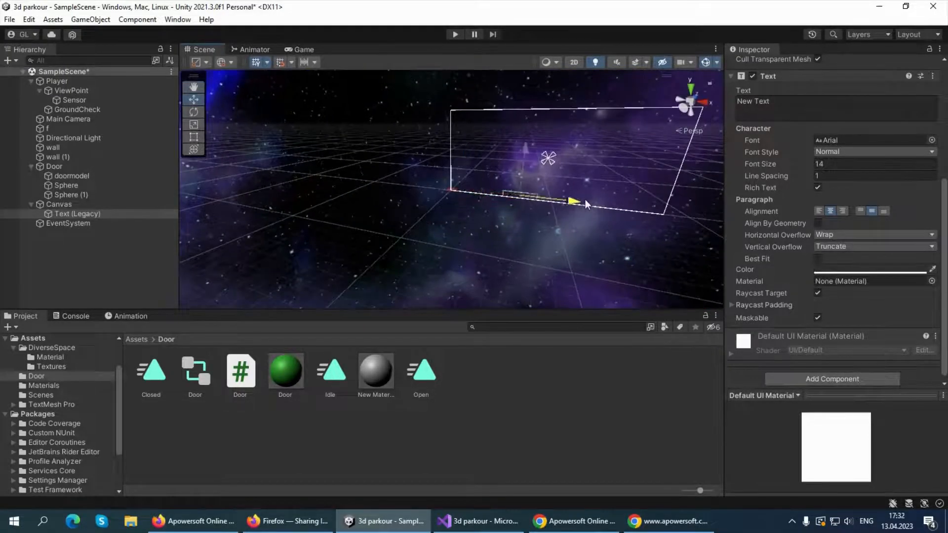
drag(601, 204, 560, 104)
alt+drag(589, 159, 593, 120)
drag(498, 194, 472, 198)
click(299, 50)
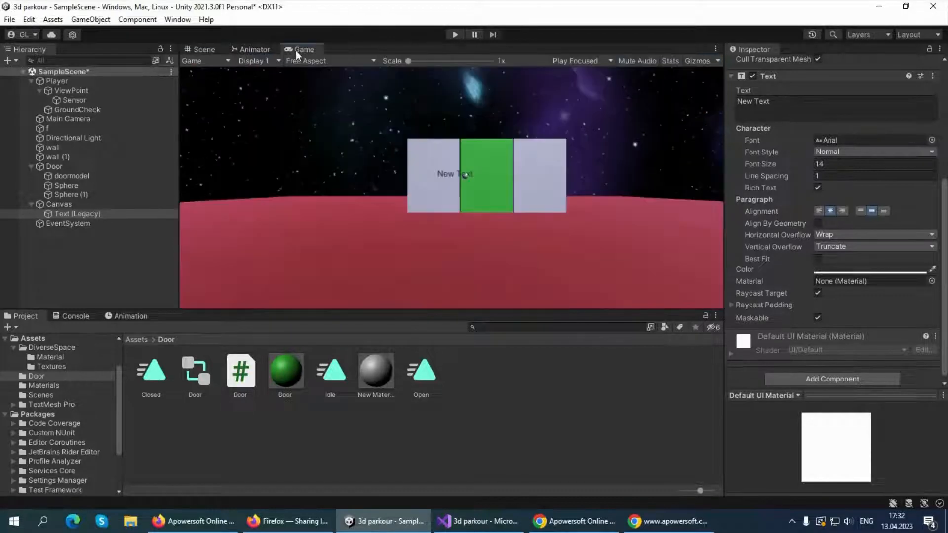
Set the legacy text's height to 35 and its Y position to -20.
scroll(817, 240, up, 3)
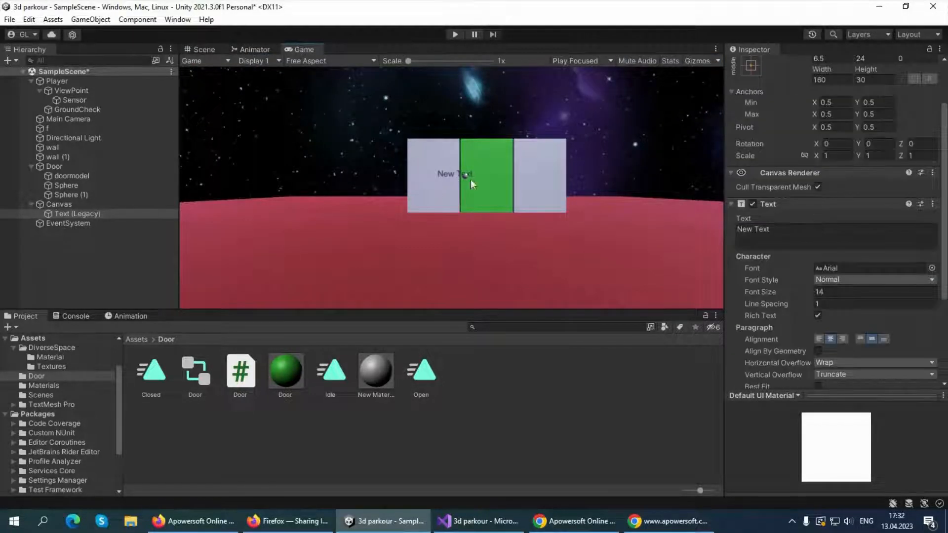
scroll(860, 197, up, 2)
click(870, 143)
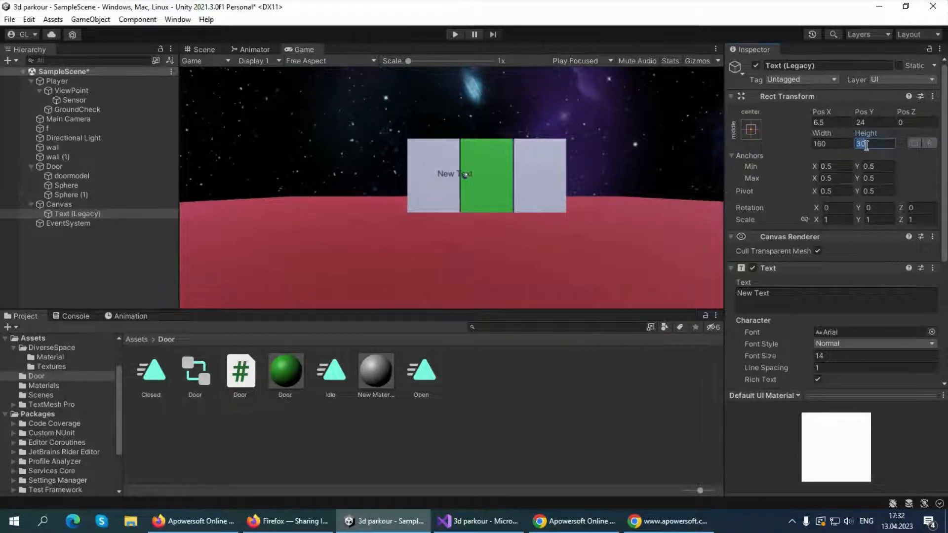
text(35)
click(874, 121)
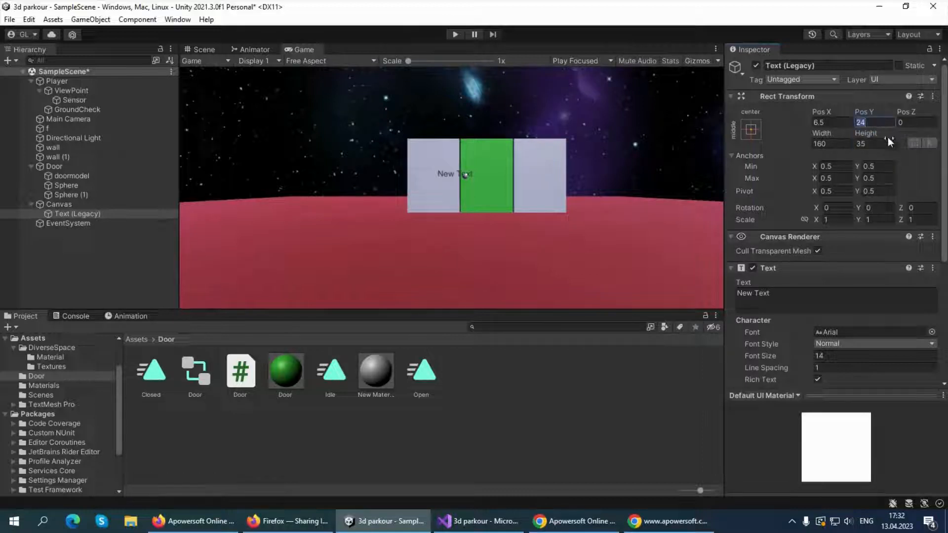
text(-20)
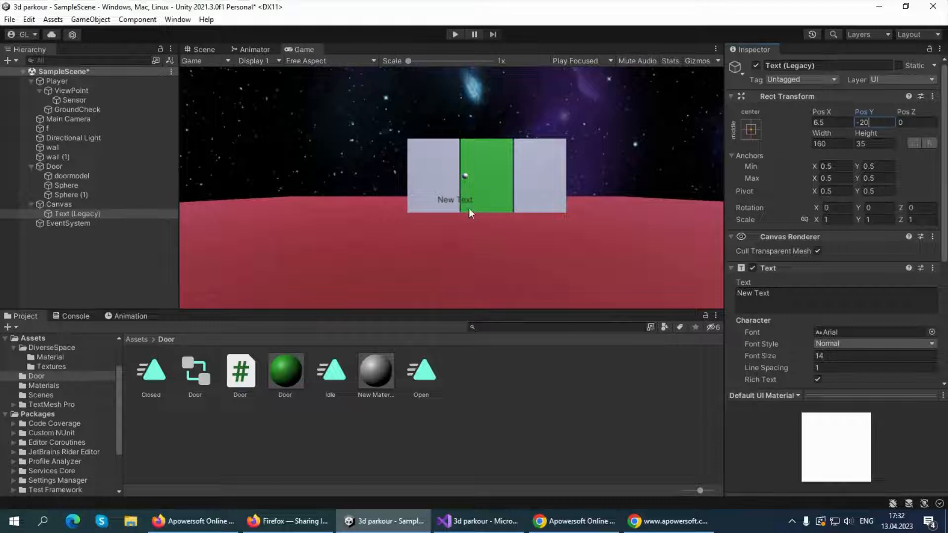
Replace the legacy text's content with Open/Close.
click(820, 292)
text(Ope)
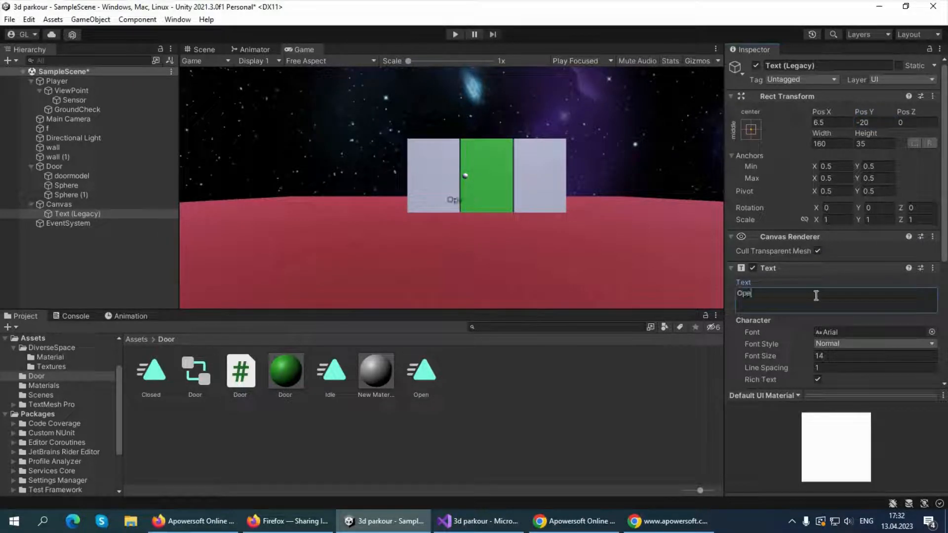
text(n/Close)
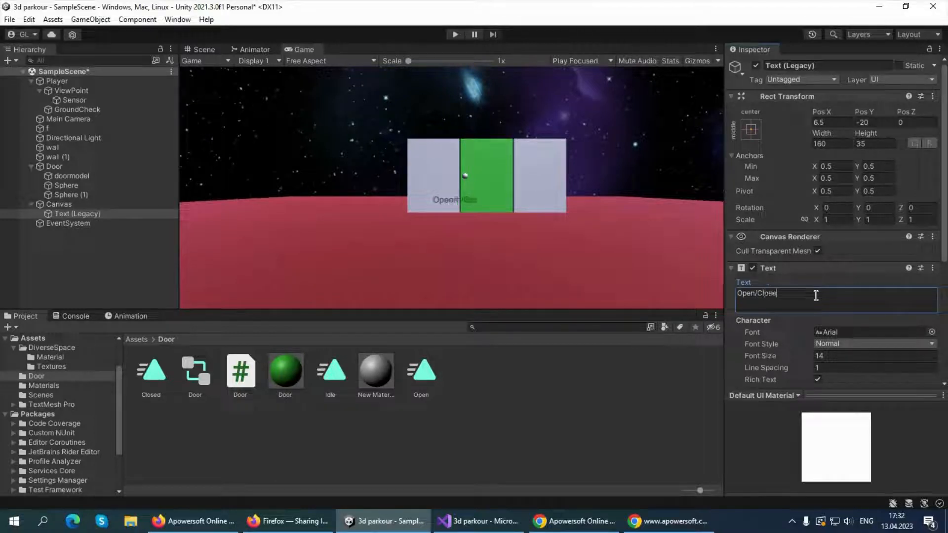
Set the Open/Close text's font size to 18 and its font style to Bold.
scroll(839, 269, down, 4)
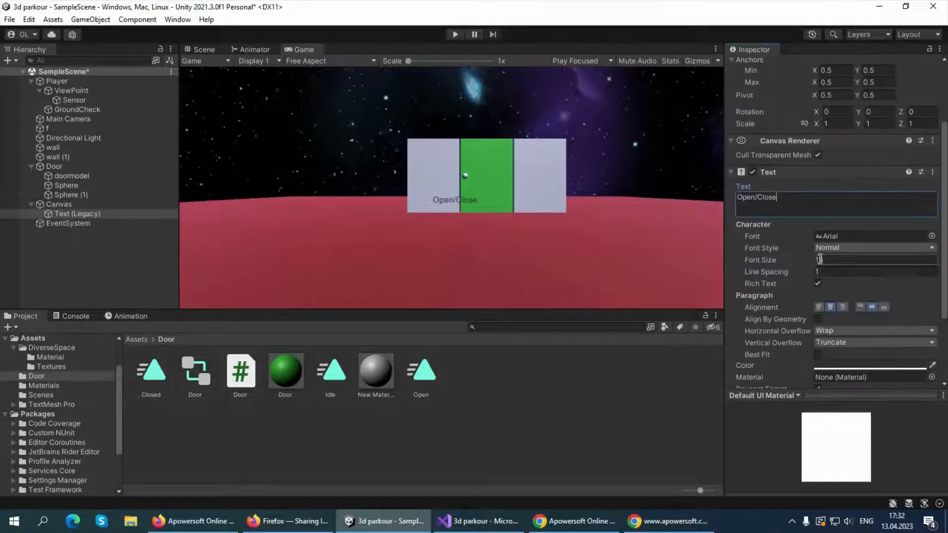
click(846, 261)
text(18)
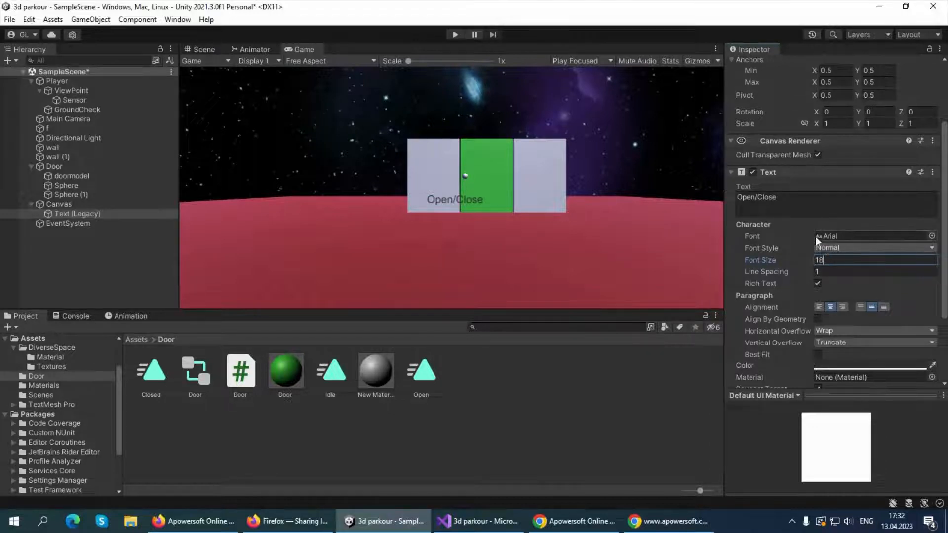
click(834, 247)
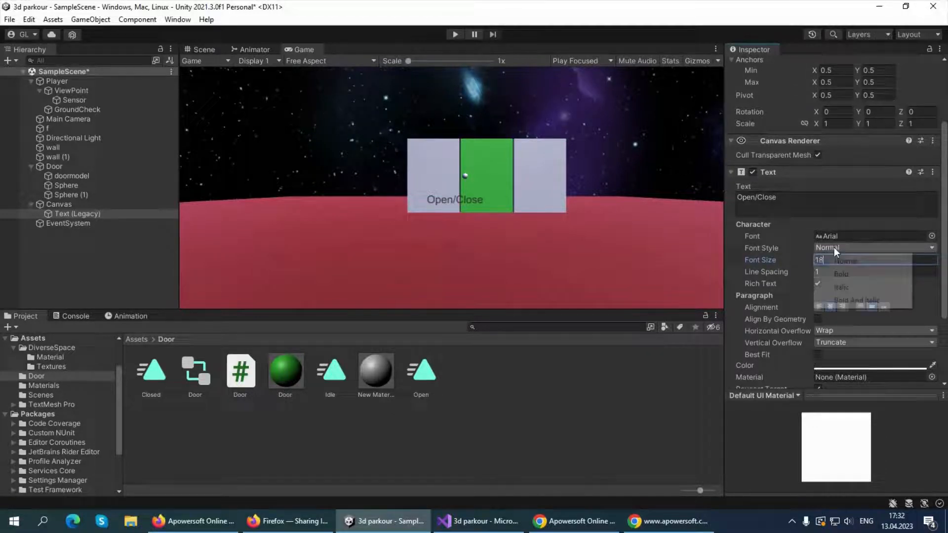
click(841, 275)
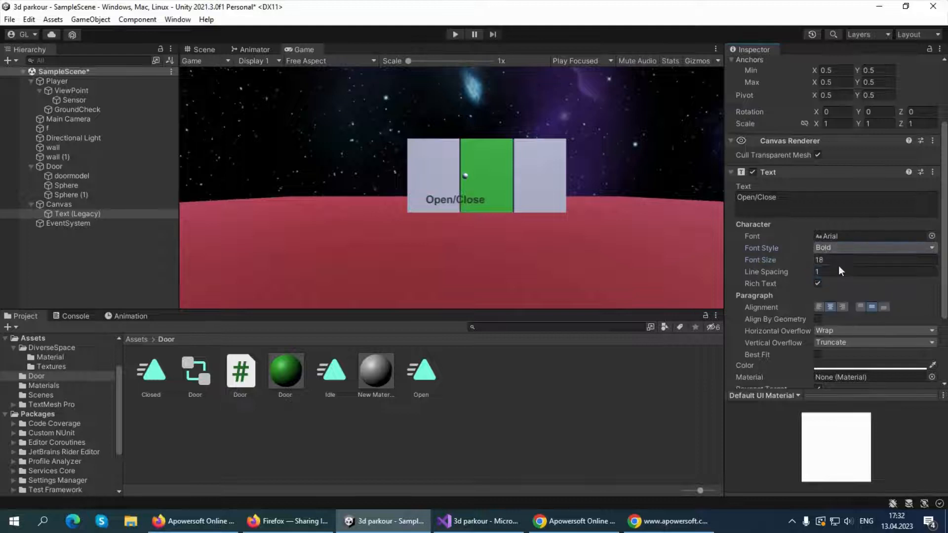
Set the Open/Close text's color to the near-white ECE0E0 and its font style to Normal.
scroll(847, 302, down, 2)
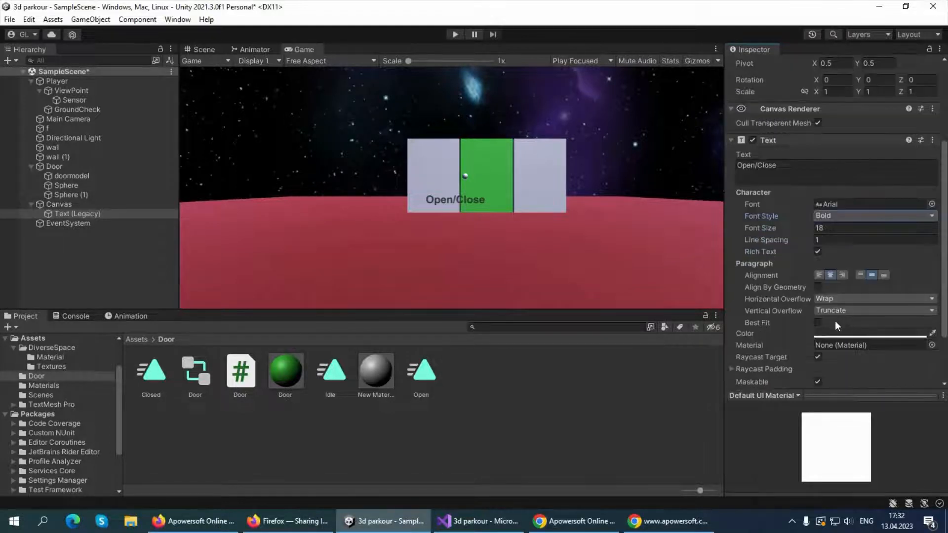
click(832, 334)
click(846, 290)
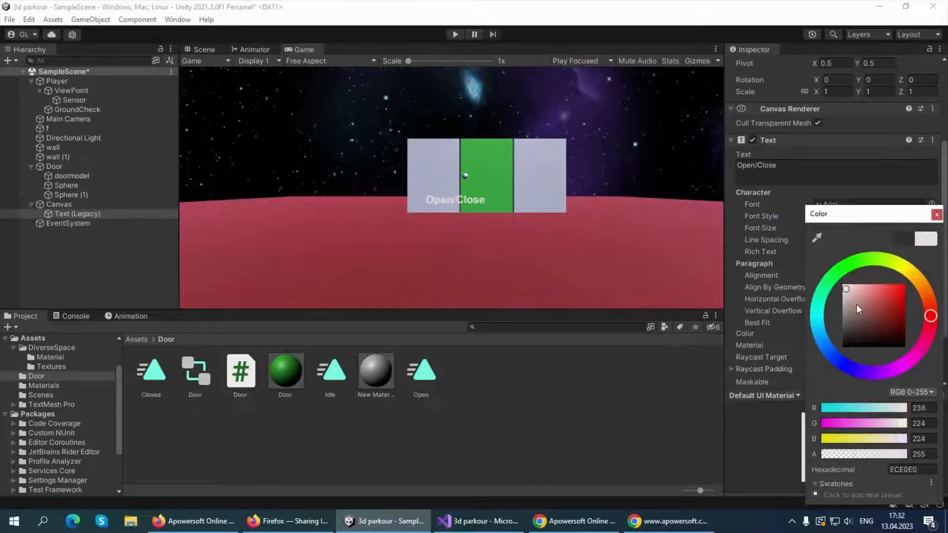
click(937, 214)
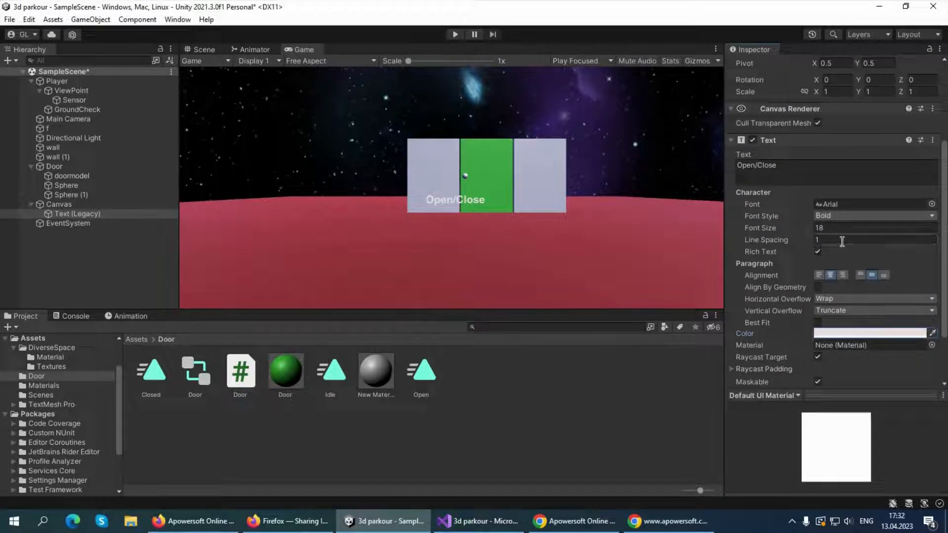
click(830, 217)
click(842, 226)
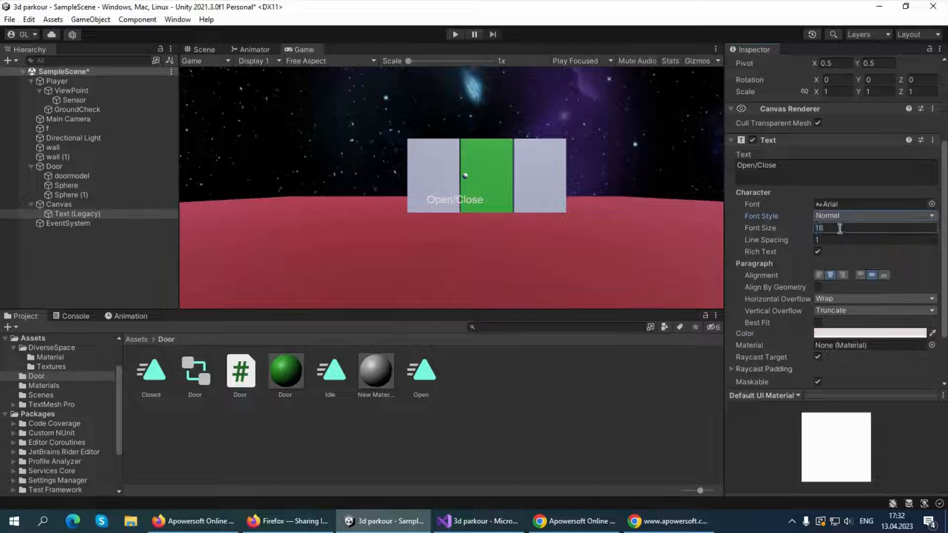
Deactivate the Text (Legacy) object.
scroll(816, 324, down, 3)
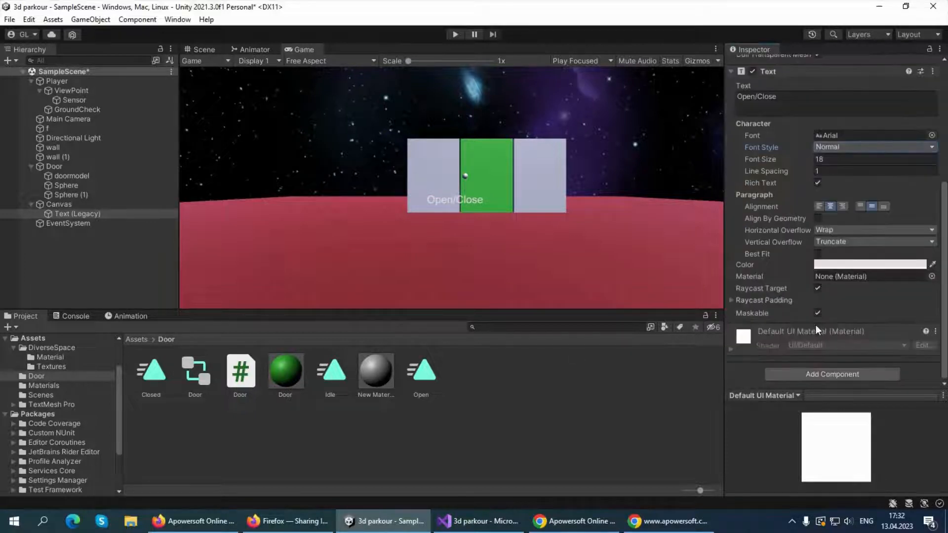
scroll(811, 322, up, 5)
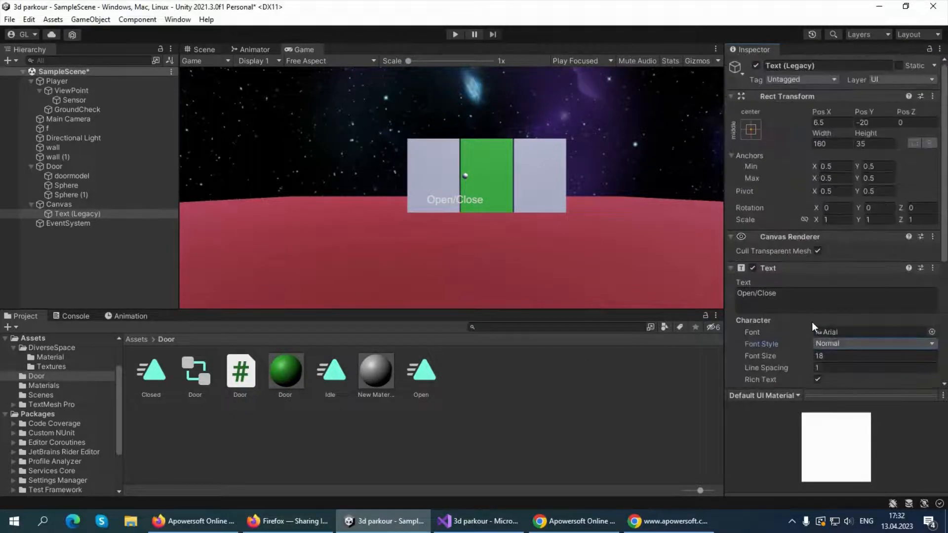
click(756, 66)
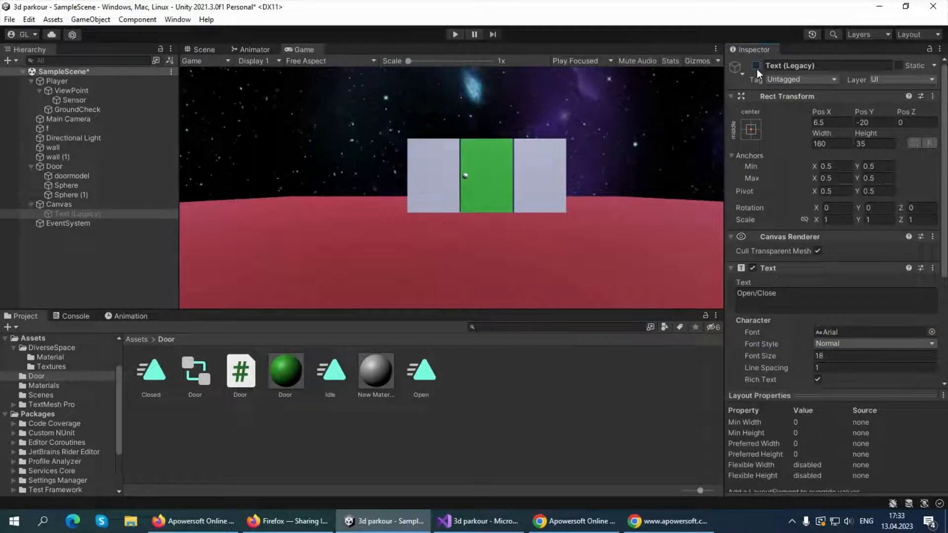
Switch to Visual Studio and declare a public bool variable named inZone below openText in the Door script.
click(488, 516)
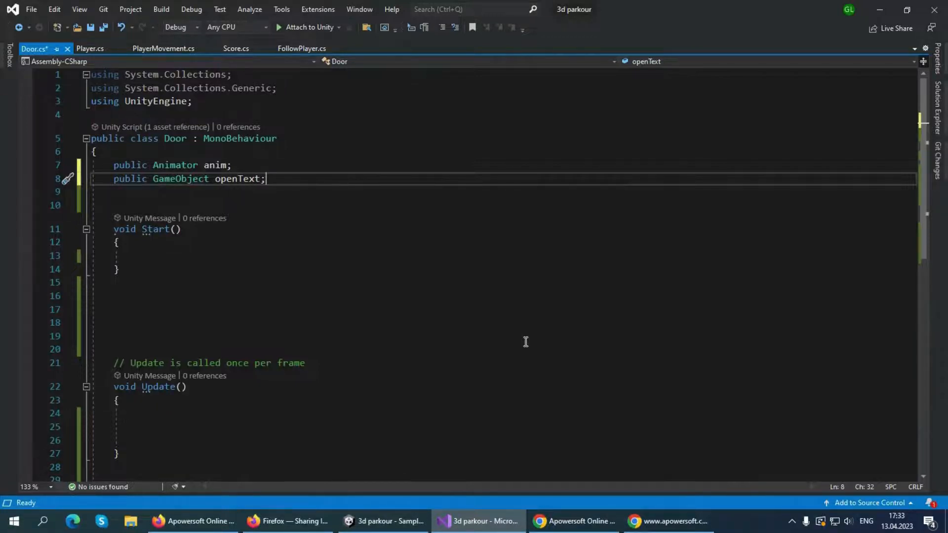
key(Return)
text(publ)
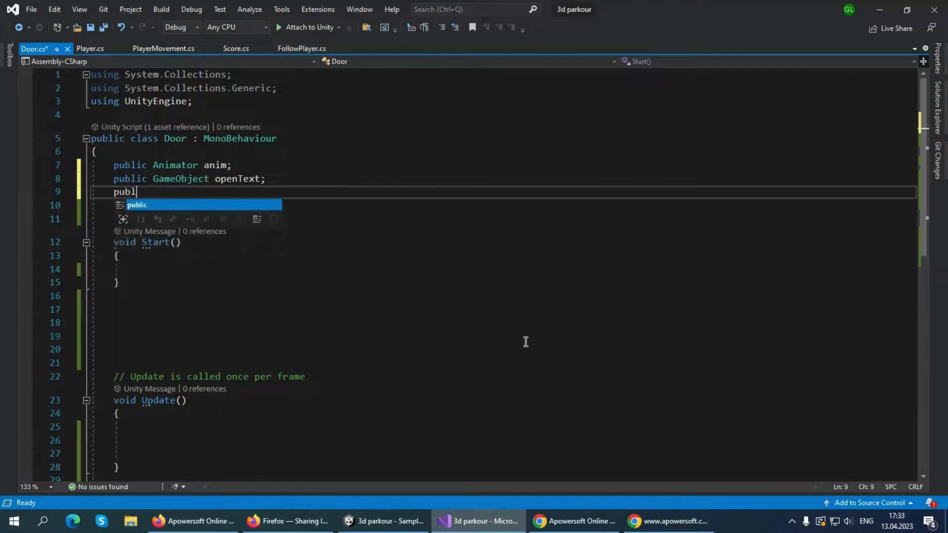
text(ic )
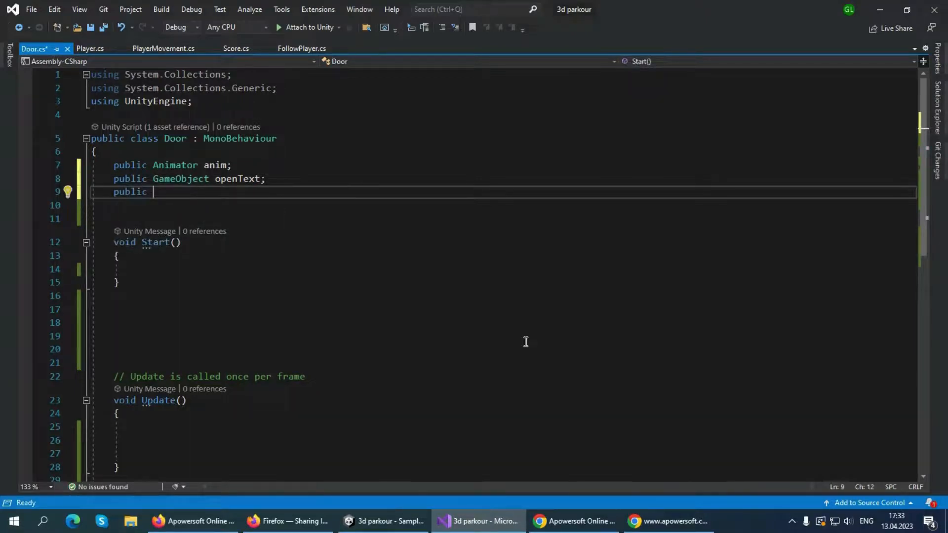
text(bool )
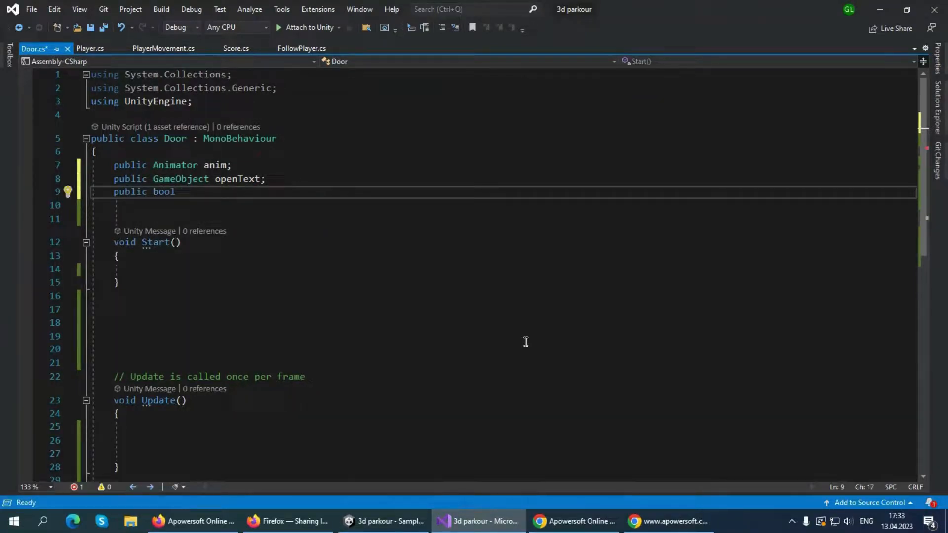
text(inZo)
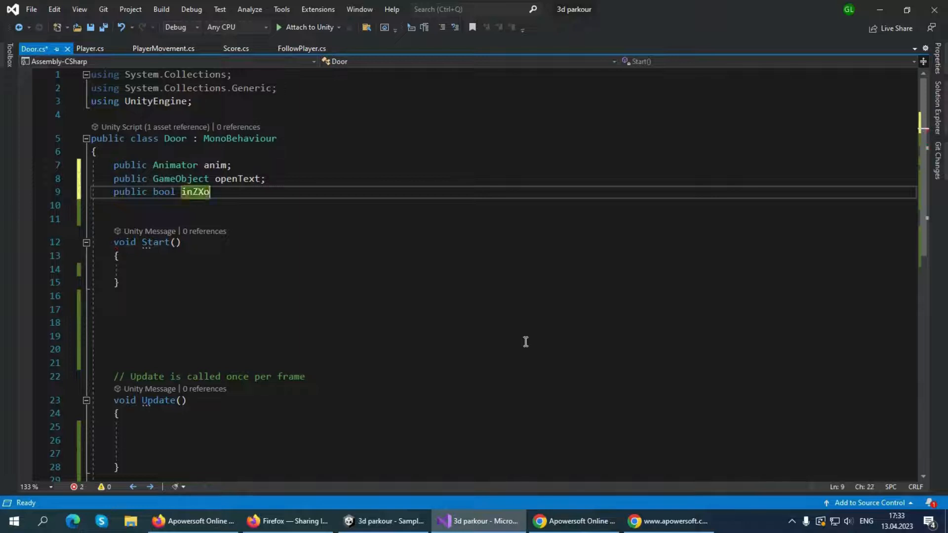
text(ne)
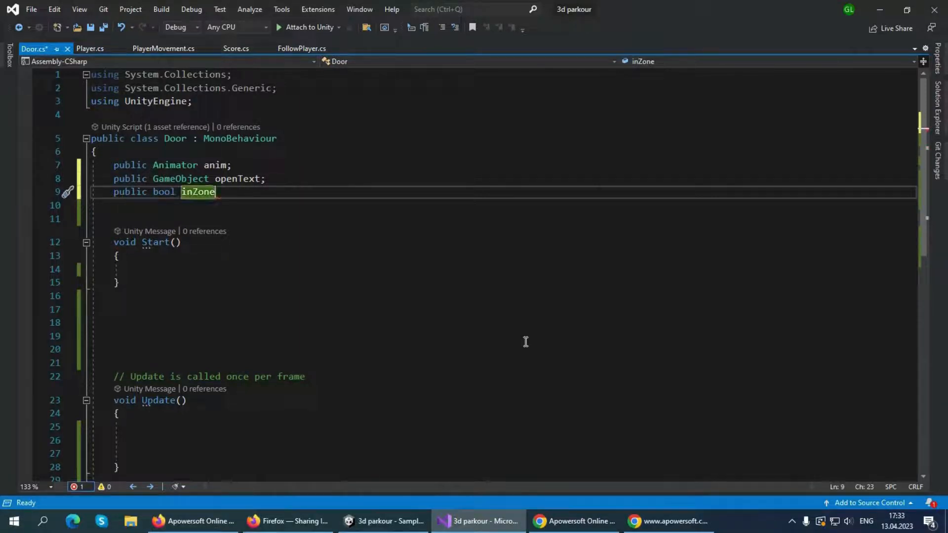
text(;)
Initialize inZone to false inside the Door script's Start method.
click(147, 267)
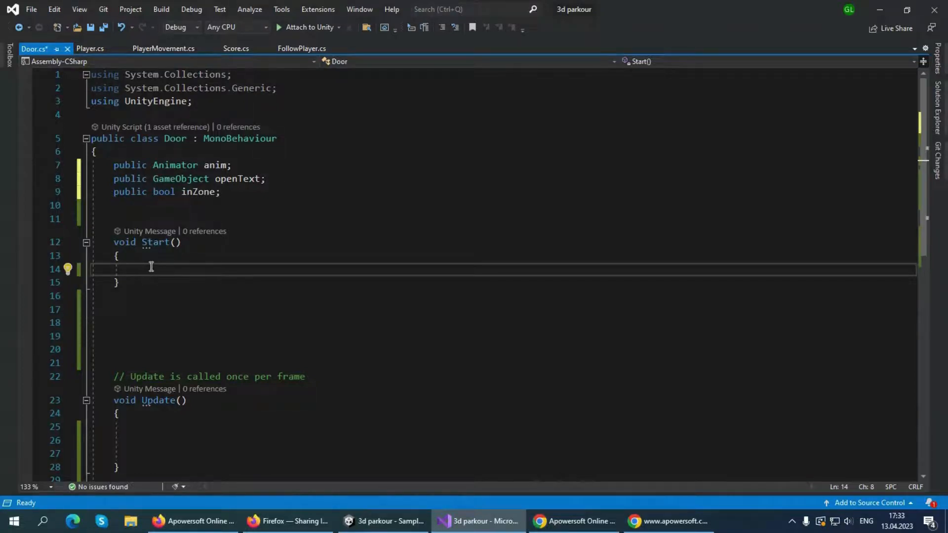
text(inZone=f)
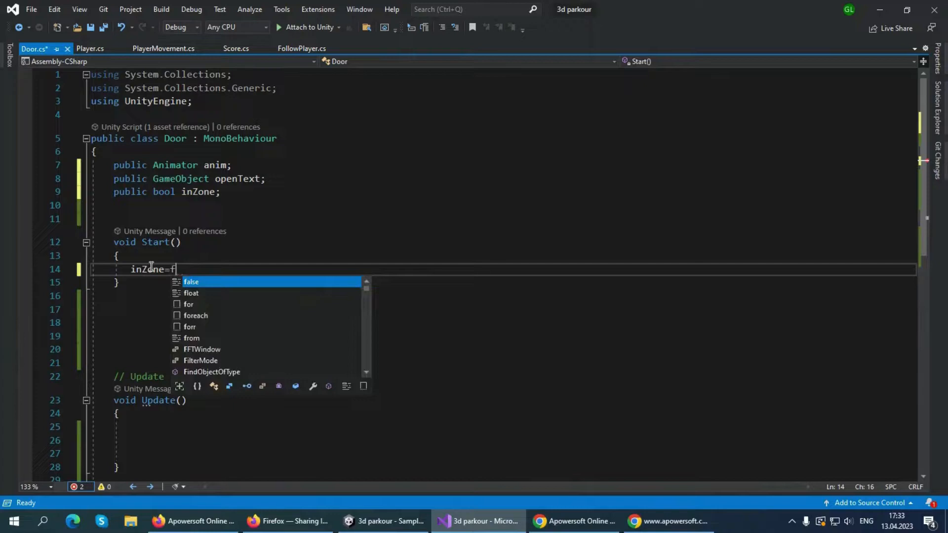
key(Tab)
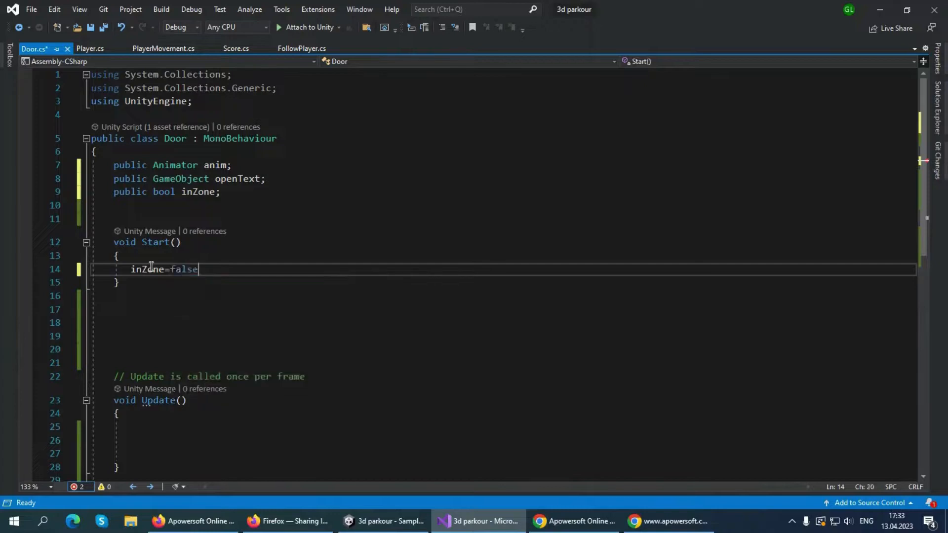
text(;)
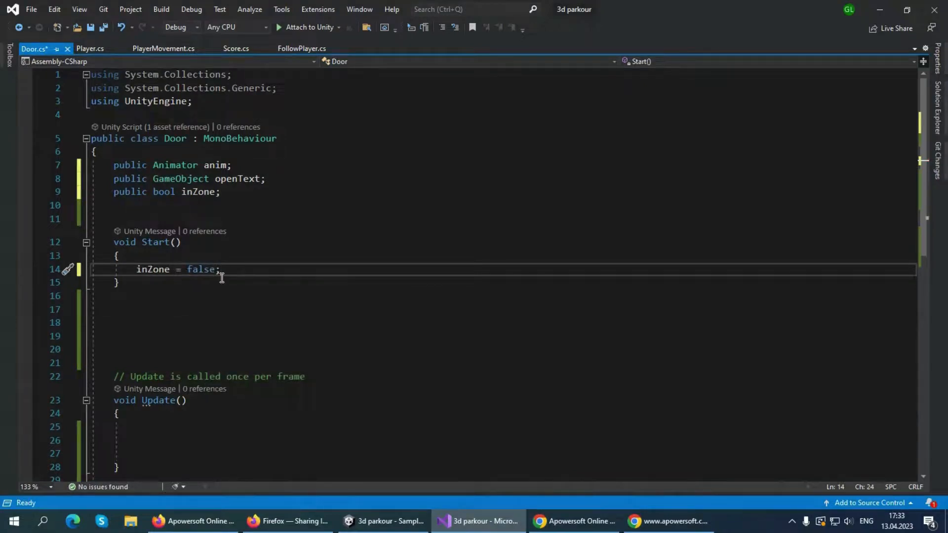
click(171, 309)
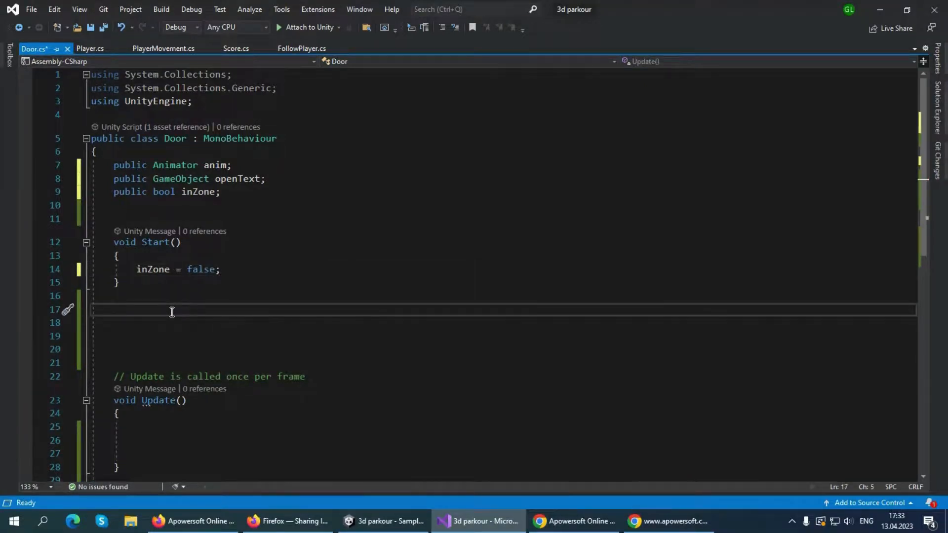
Add an OnTriggerEnter(Collider other) method below Start in the Door script.
text(ontr)
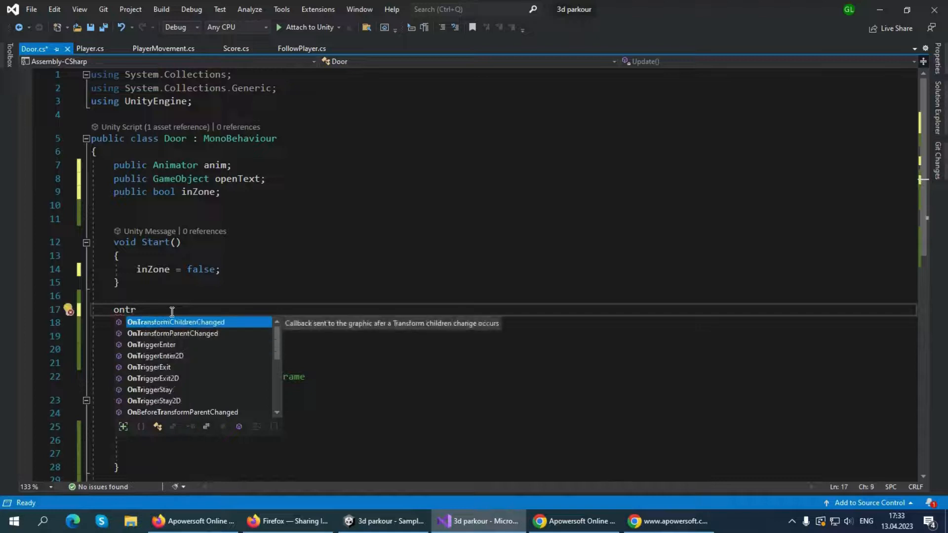
key(Down)
key(Down)
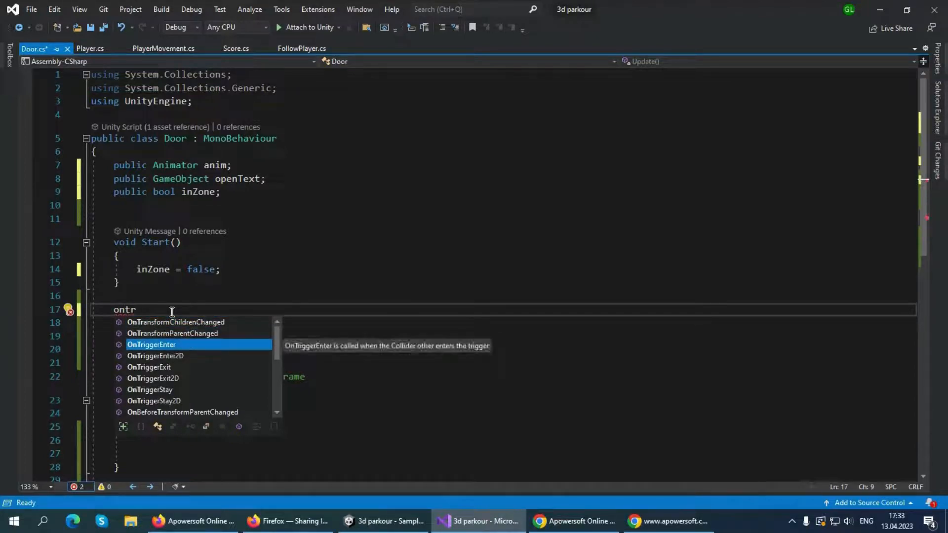
key(Tab)
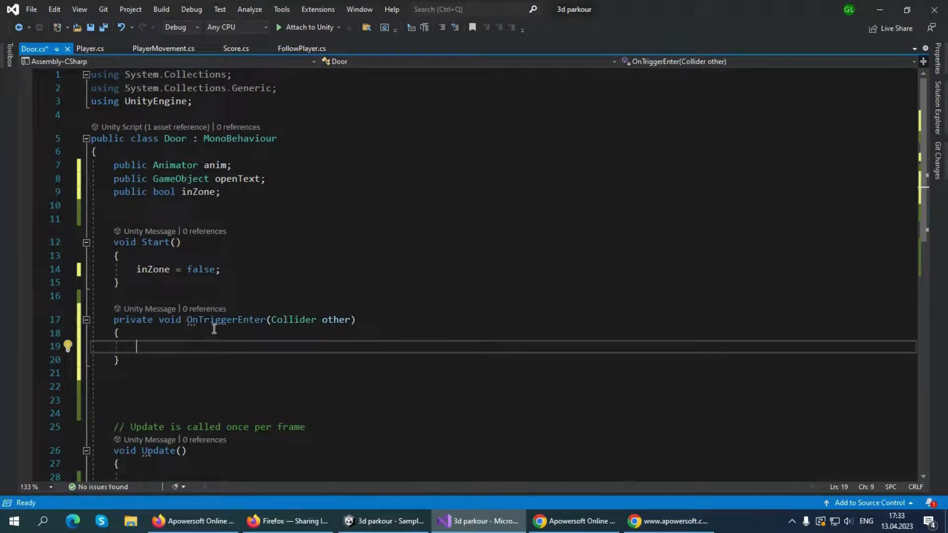
drag(238, 320, 266, 320)
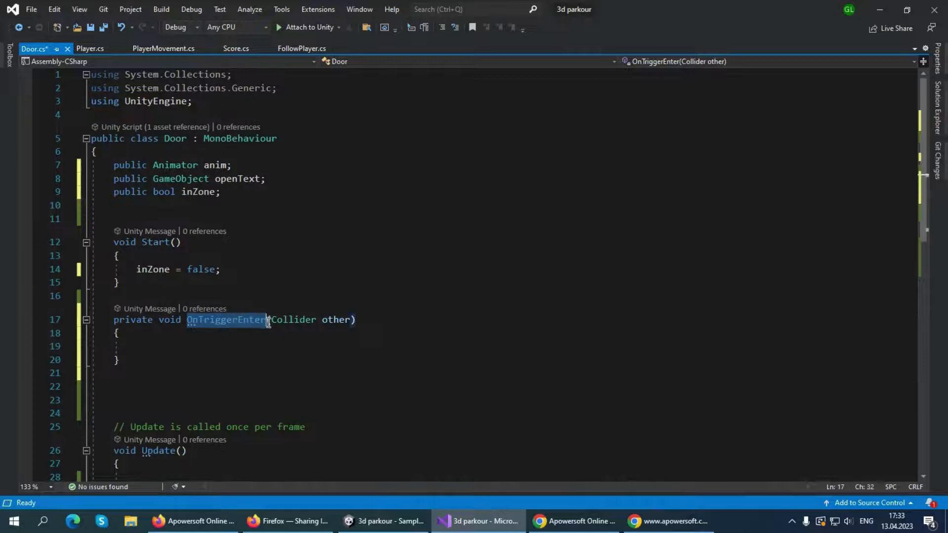
click(203, 345)
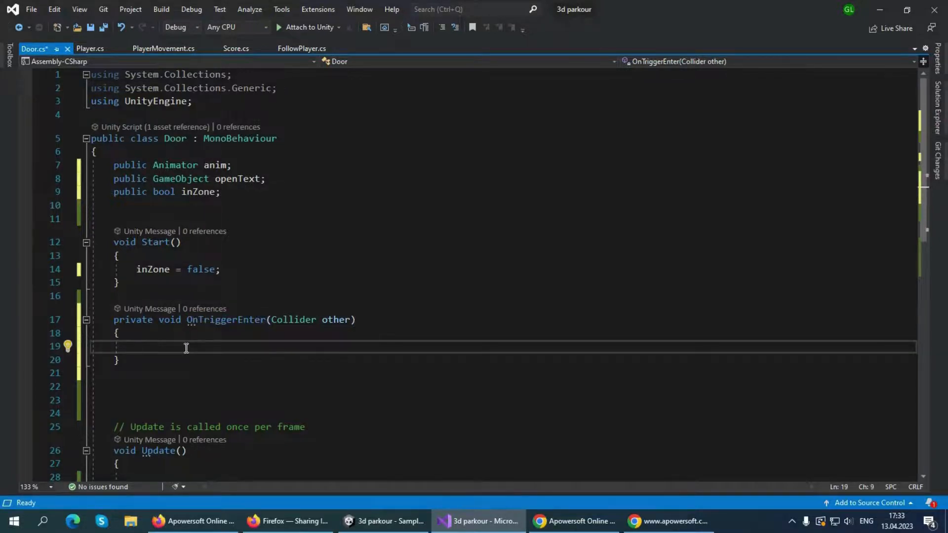
Write an if condition inside OnTriggerEnter testing whether other.gameObject.tag equals "Sensor".
text(if(o)
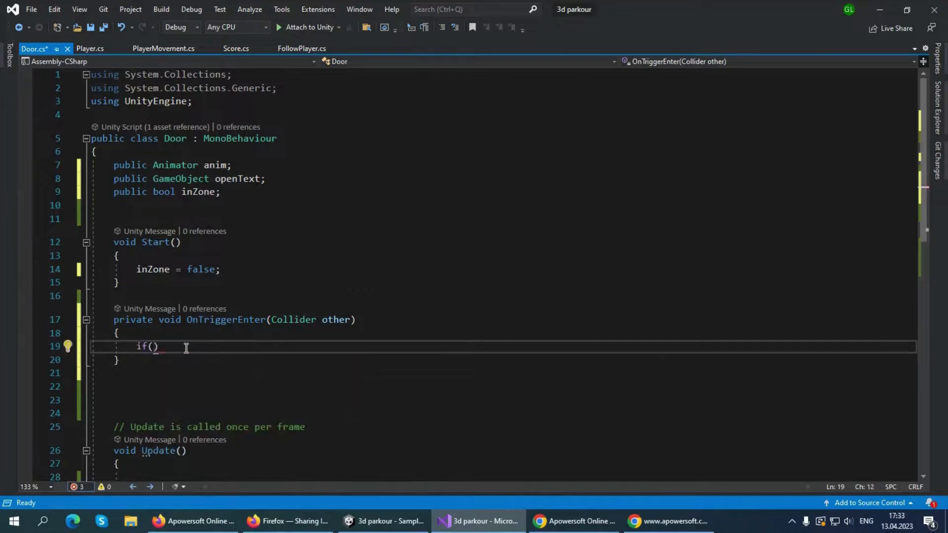
text(ther.gameObject.t)
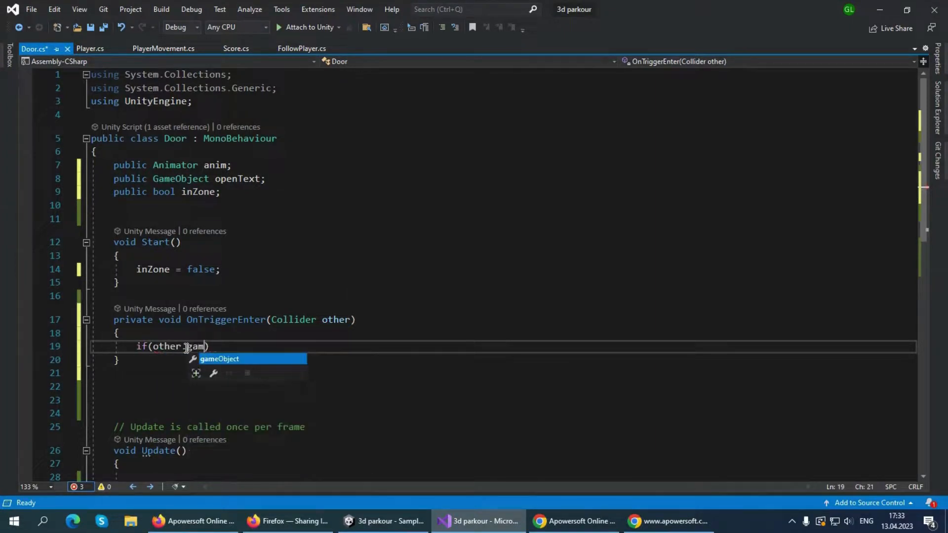
text(ag==)
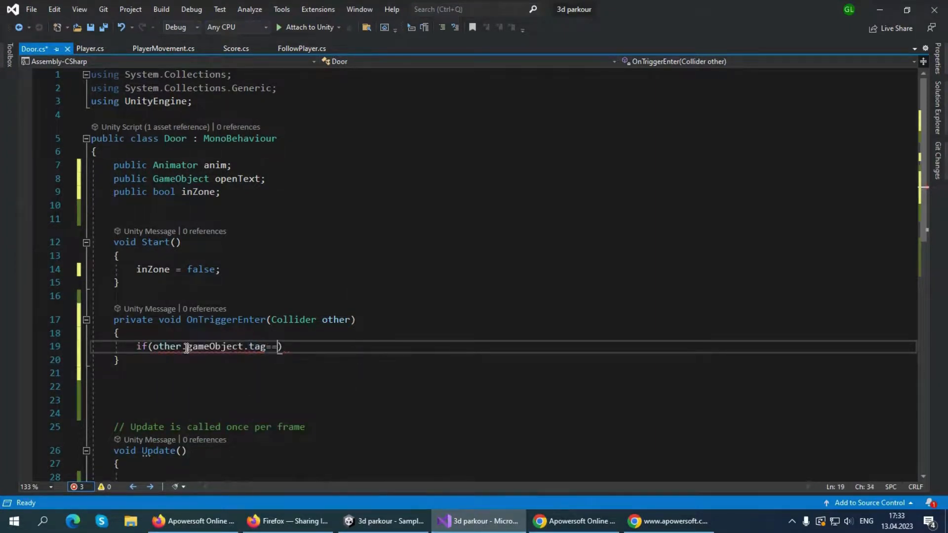
text("Sensor)
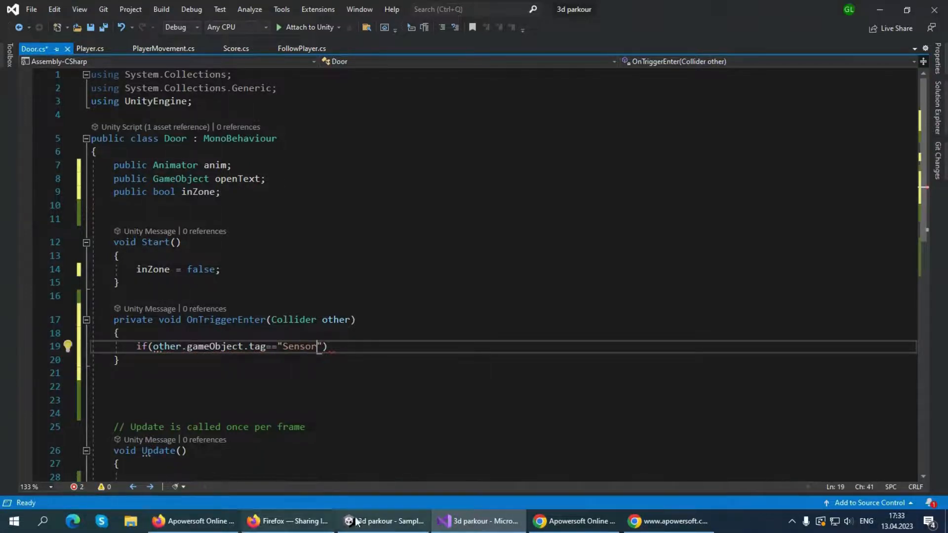
Switch to Unity to check the tag assigned to the Sensor object, and return to the Door script in Visual Studio.
click(388, 521)
click(67, 100)
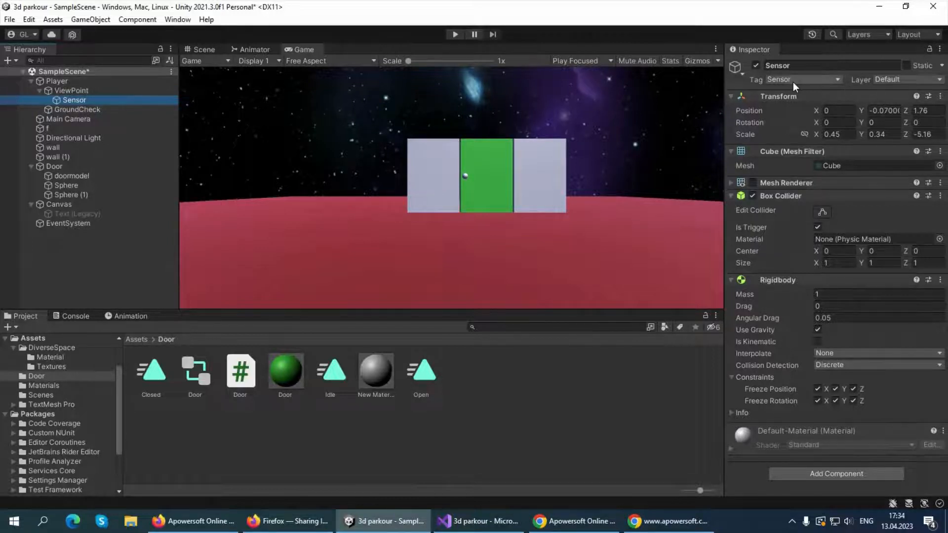
click(476, 522)
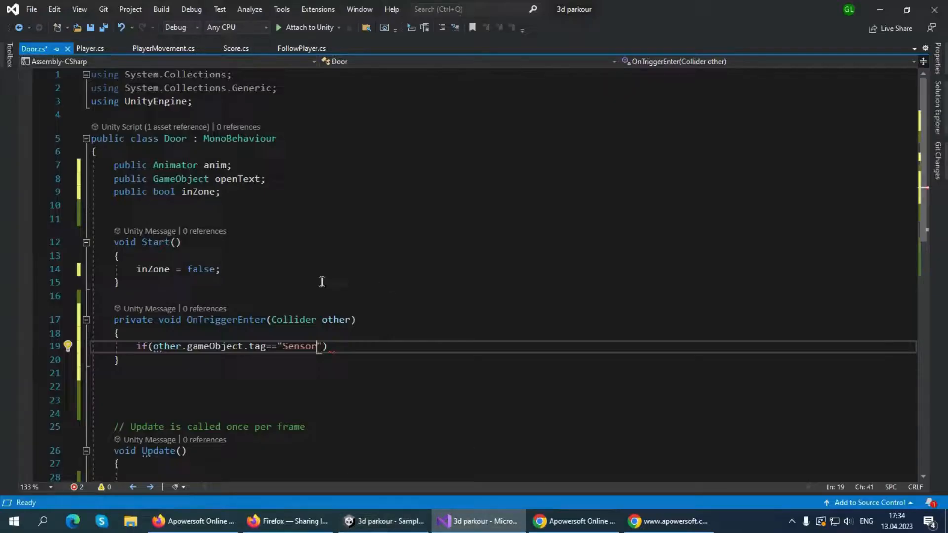
Add a braced body to the OnTriggerEnter if statement and set inZone = true inside it.
click(341, 348)
key(Return)
text({)
key(Return)
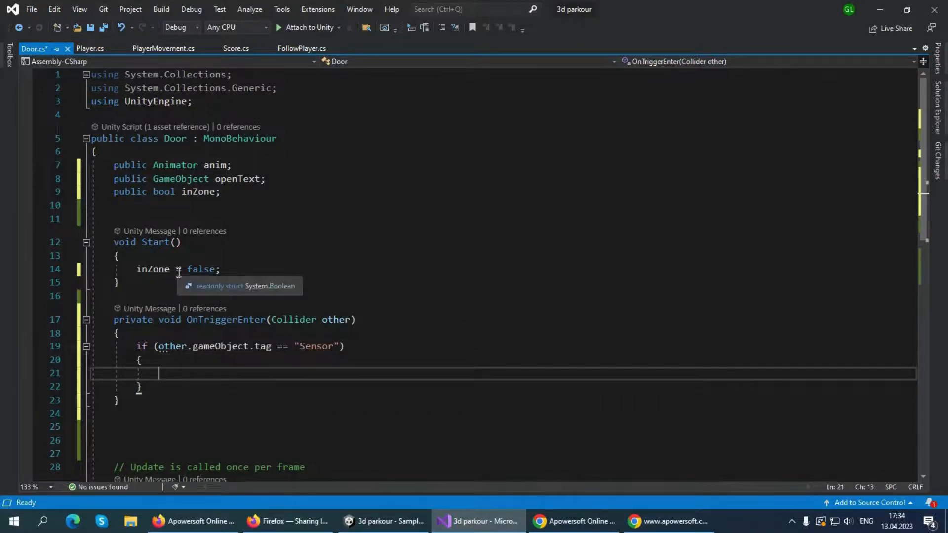
text(inzon=true)
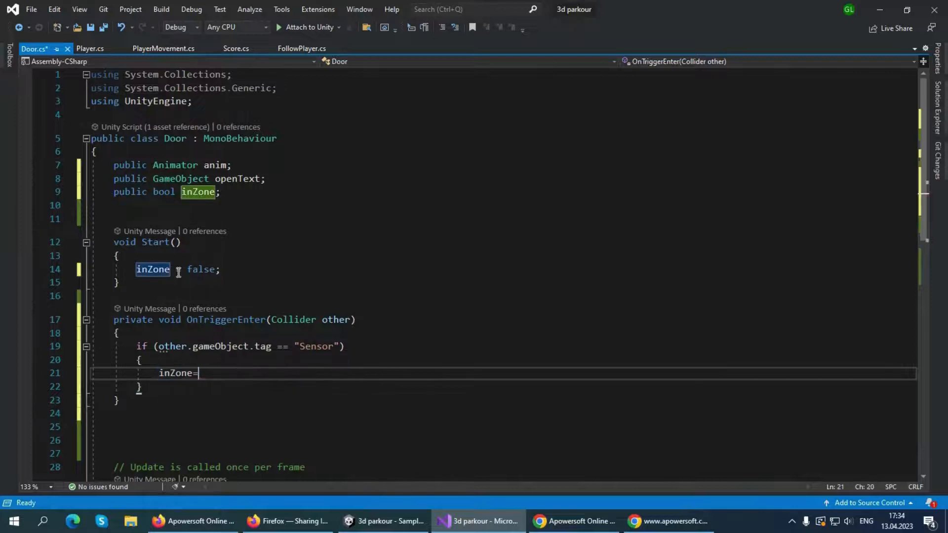
text(;)
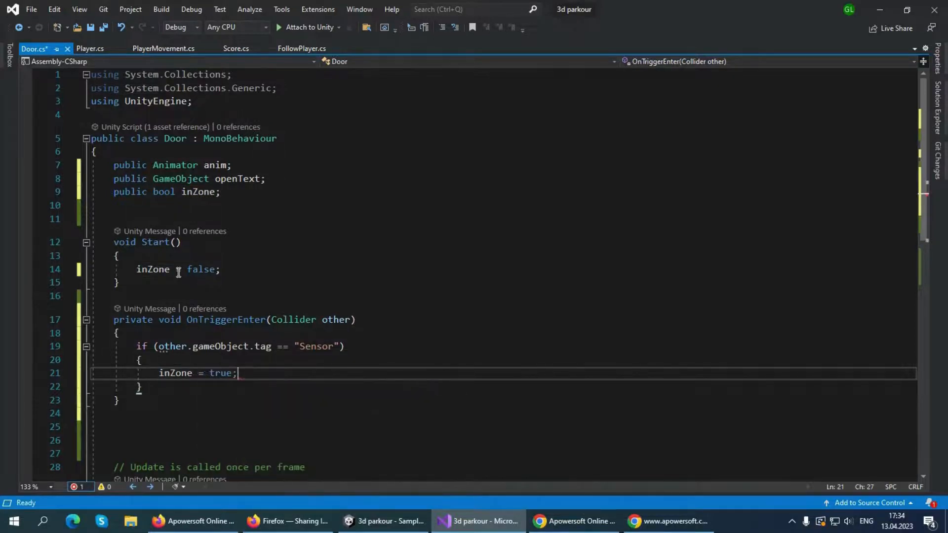
Call openText.SetActive(true) below the inZone assignment in OnTriggerEnter and save the Door script.
key(Return)
text(openText.)
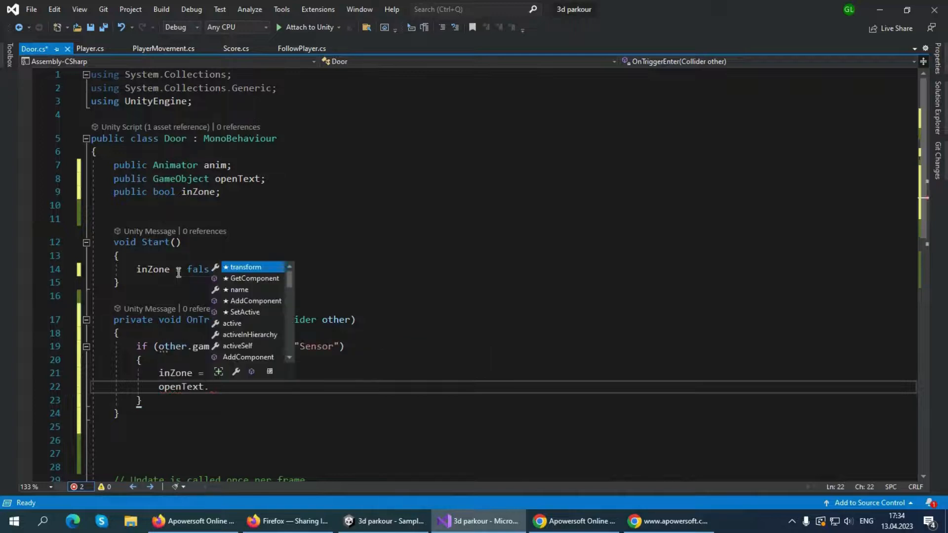
text(set)
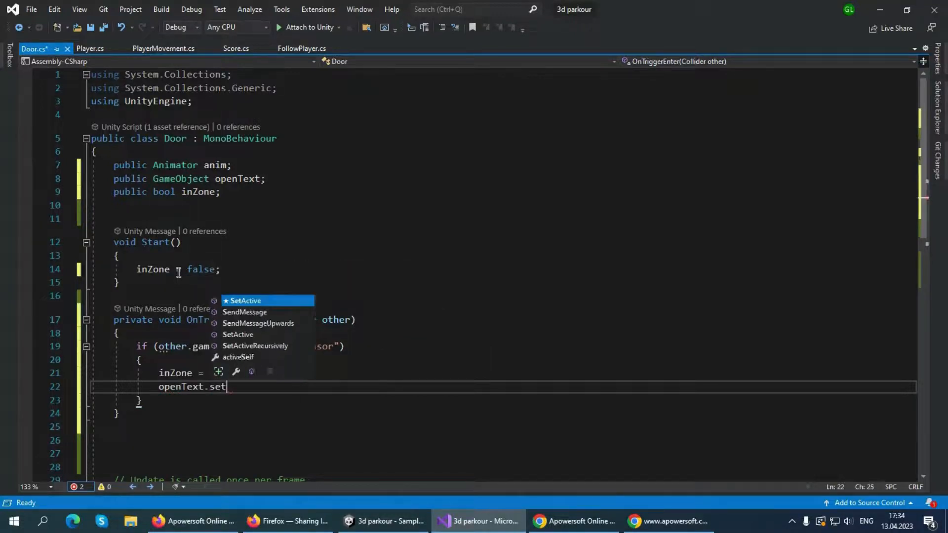
key(Tab)
text((true))
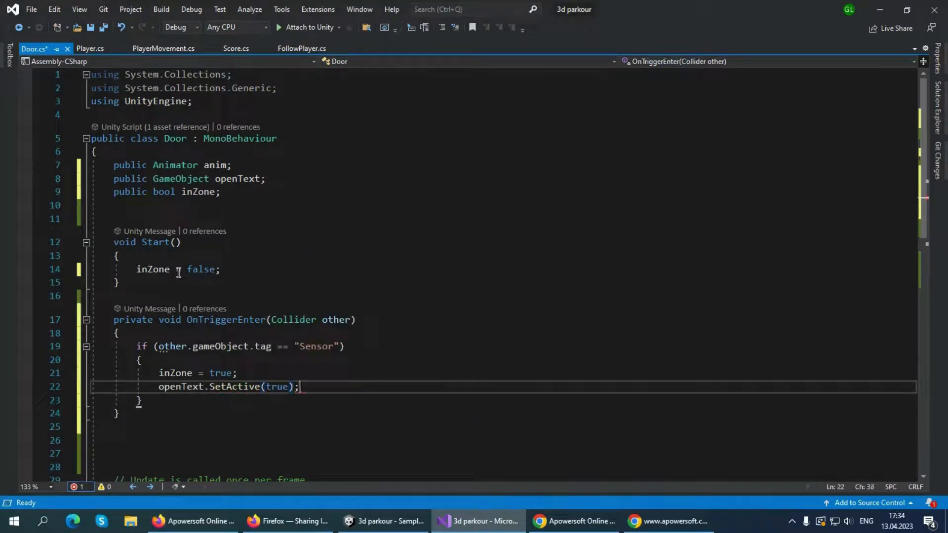
key(ctrl+s)
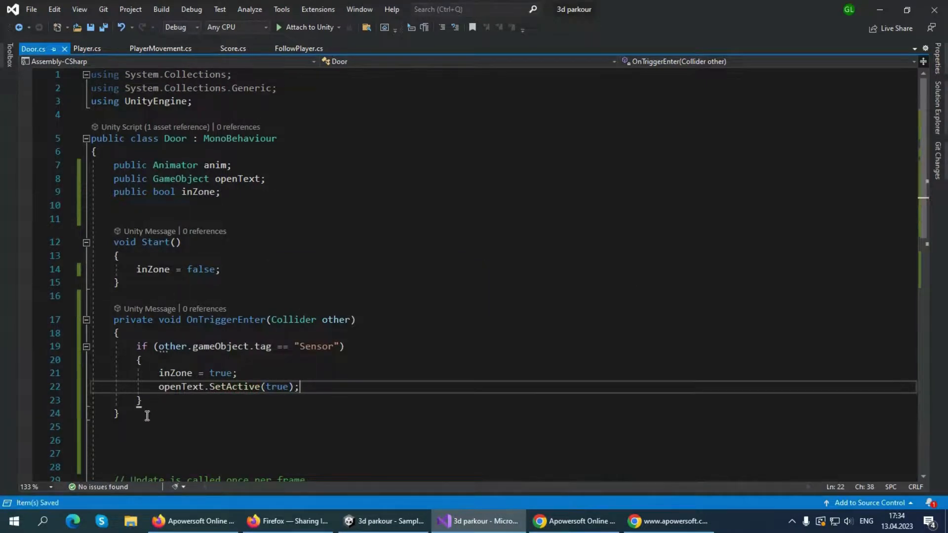
Add an OnTriggerExit(Collider other) method below OnTriggerEnter.
scroll(150, 409, down, 1)
click(154, 398)
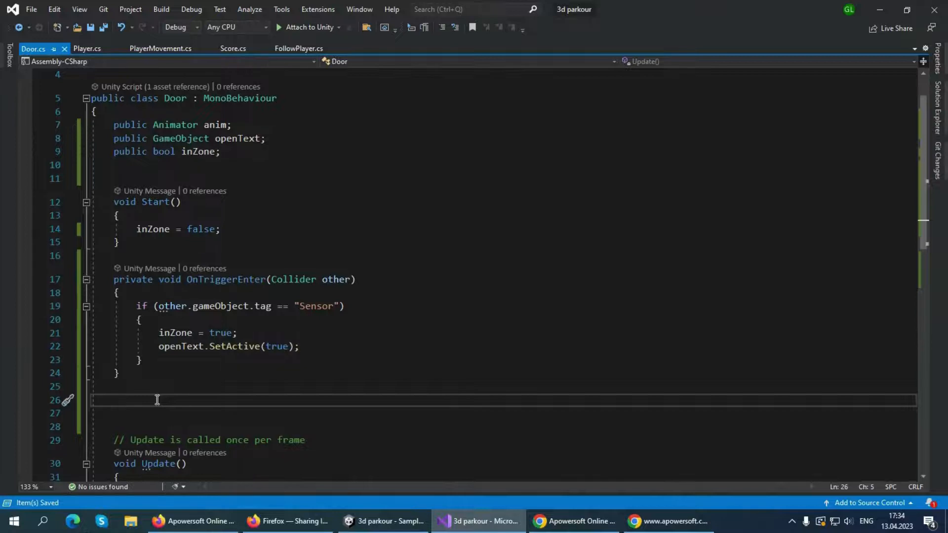
text(ont)
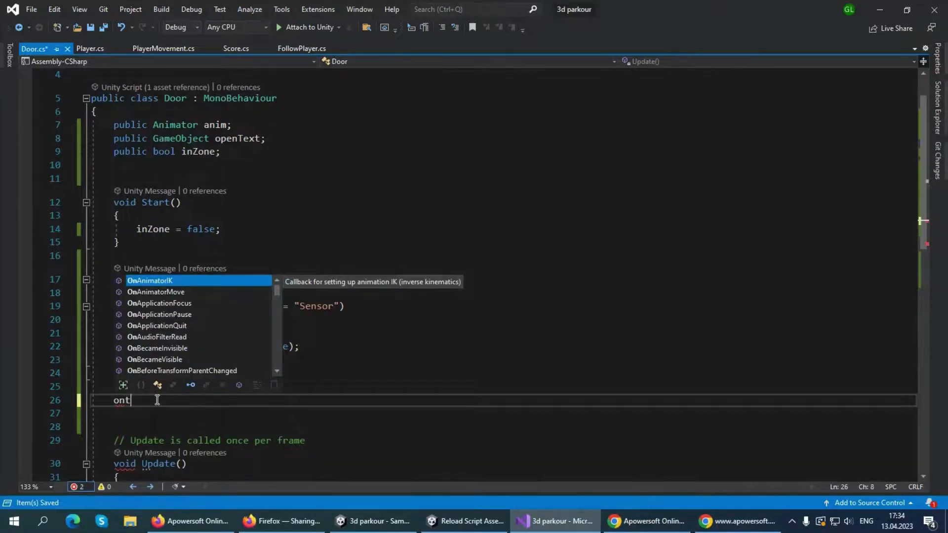
text(r)
key(Down)
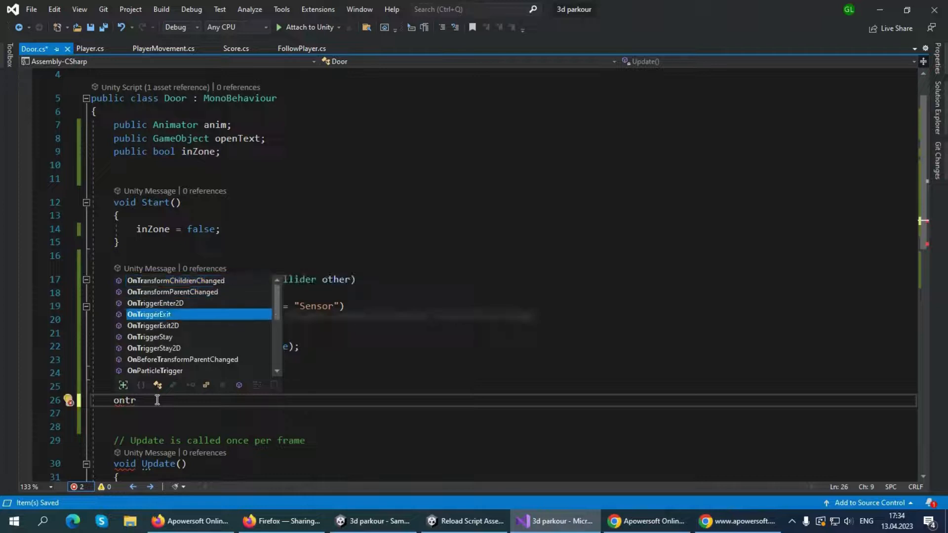
key(Tab)
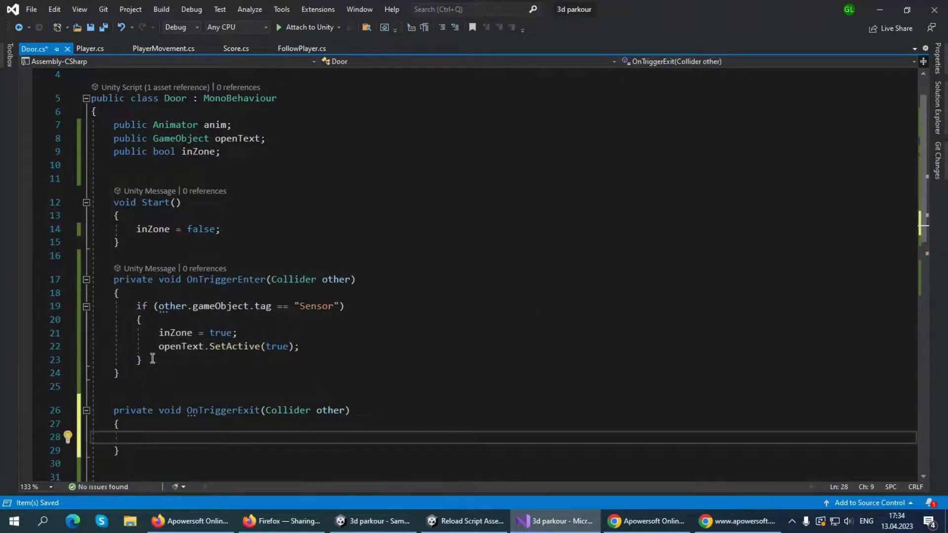
Copy the whole Sensor tag if block from OnTriggerEnter into the body of OnTriggerExit.
drag(148, 360, 137, 307)
key(ctrl+c)
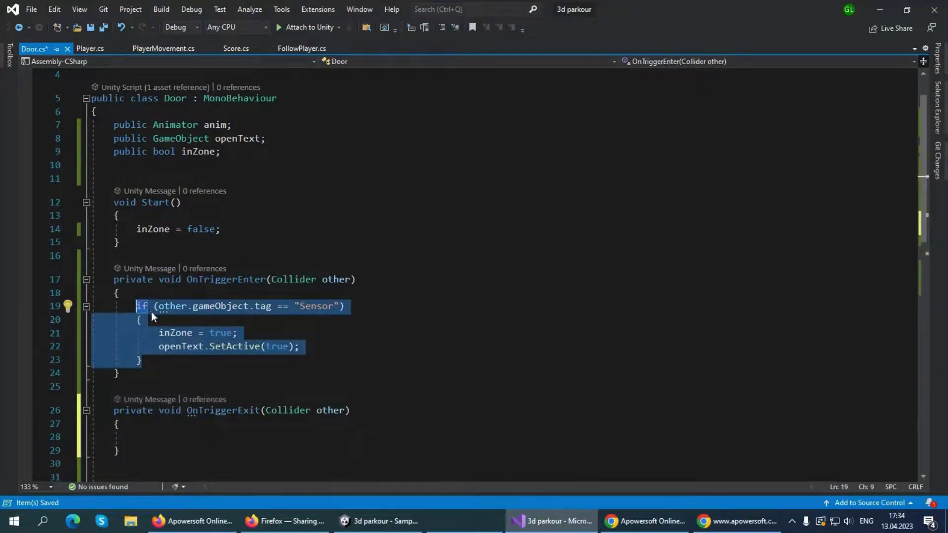
scroll(148, 312, down, 3)
click(148, 314)
key(ctrl+v)
scroll(204, 262, down, 3)
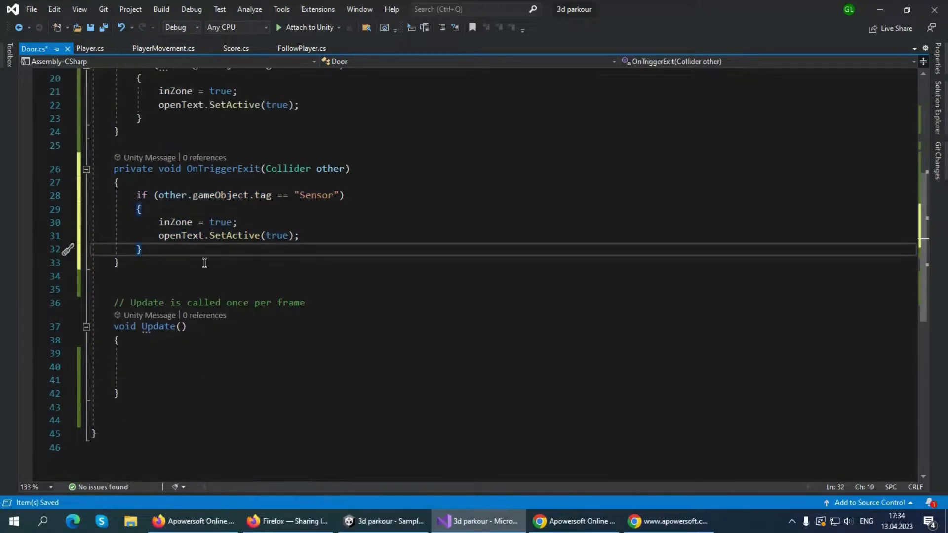
Change the inZone assignment inside OnTriggerExit to false.
scroll(229, 298, up, 2)
click(237, 304)
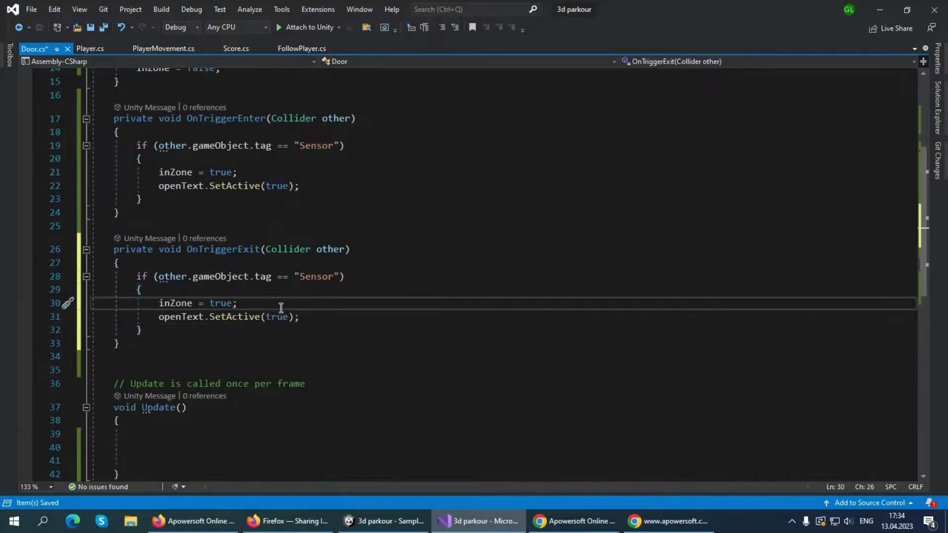
key(BackSpace)
key(BackSpace)
key(BackSpace)
text(false)
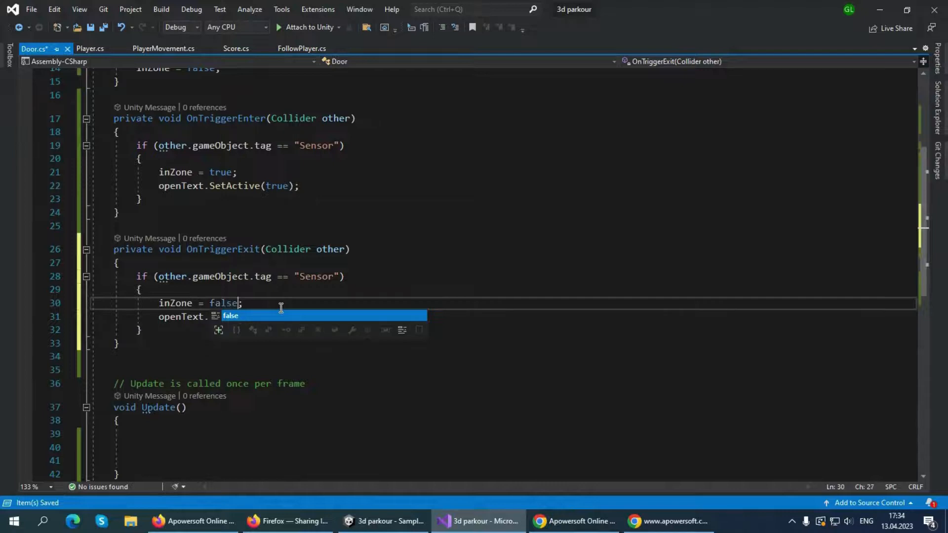
key(Escape)
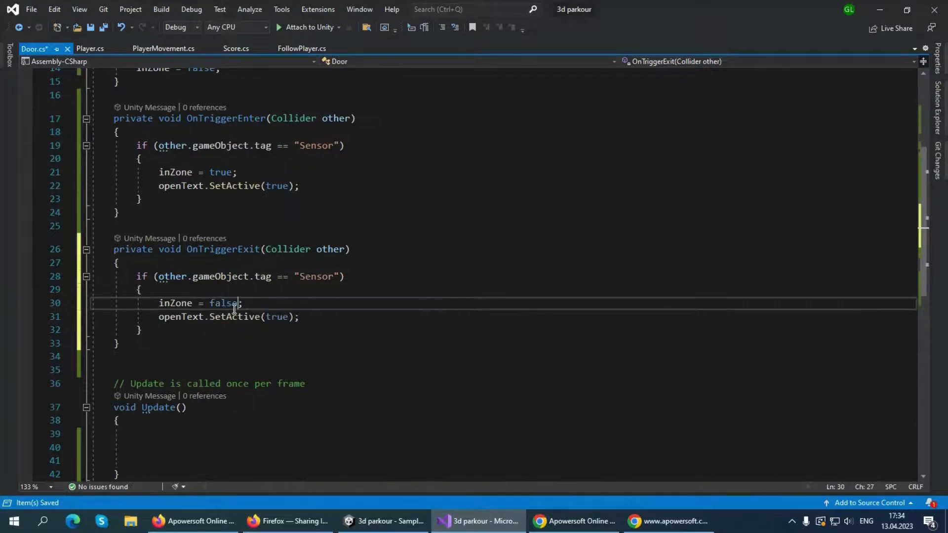
Change the openText.SetActive argument inside OnTriggerExit to false.
click(290, 316)
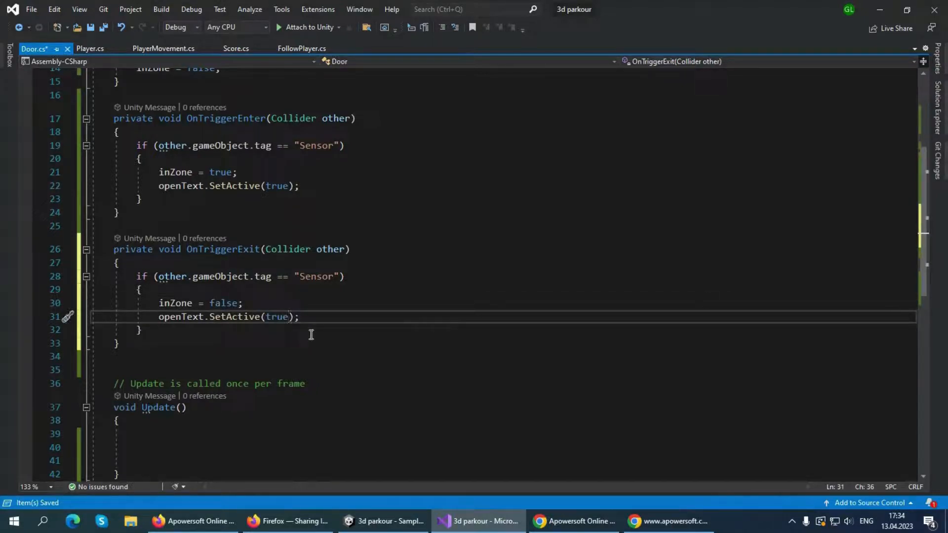
key(BackSpace)
key(BackSpace)
key(BackSpace)
text(false)
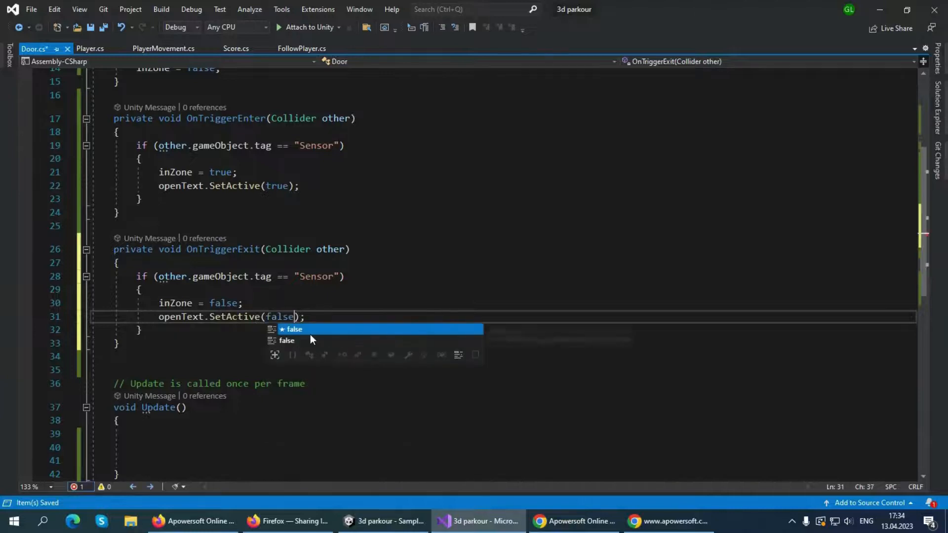
key(Escape)
Begin an if statement in the Update method whose condition starts with inZone &&.
scroll(311, 335, down, 3)
click(199, 314)
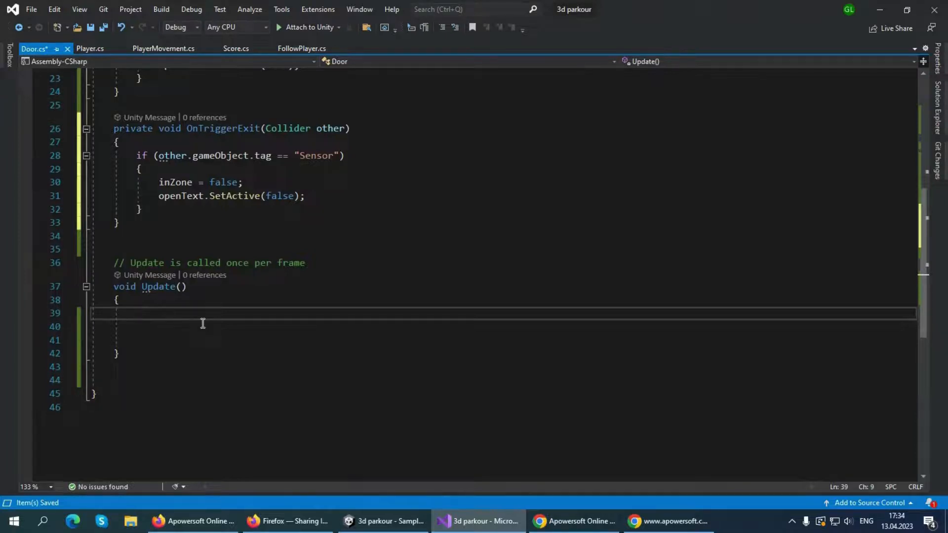
text(if()
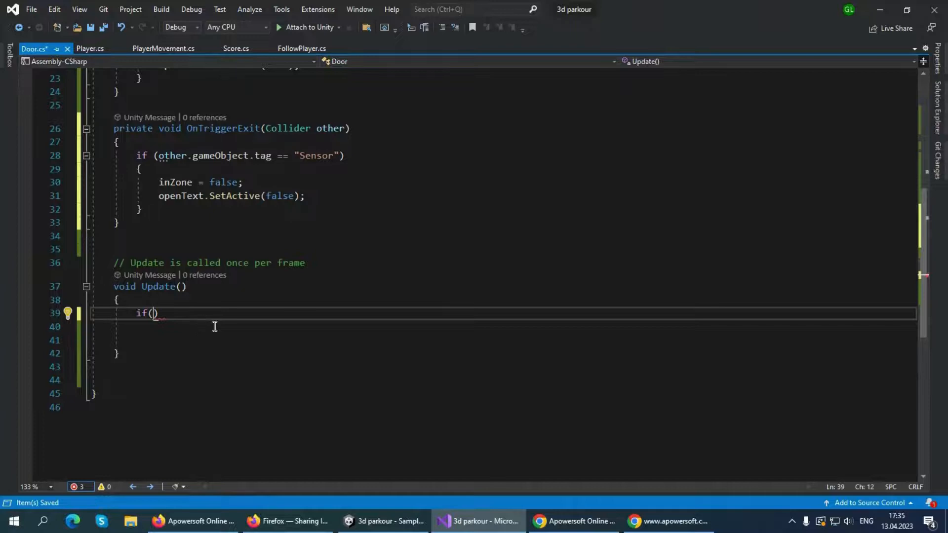
scroll(215, 326, up, 5)
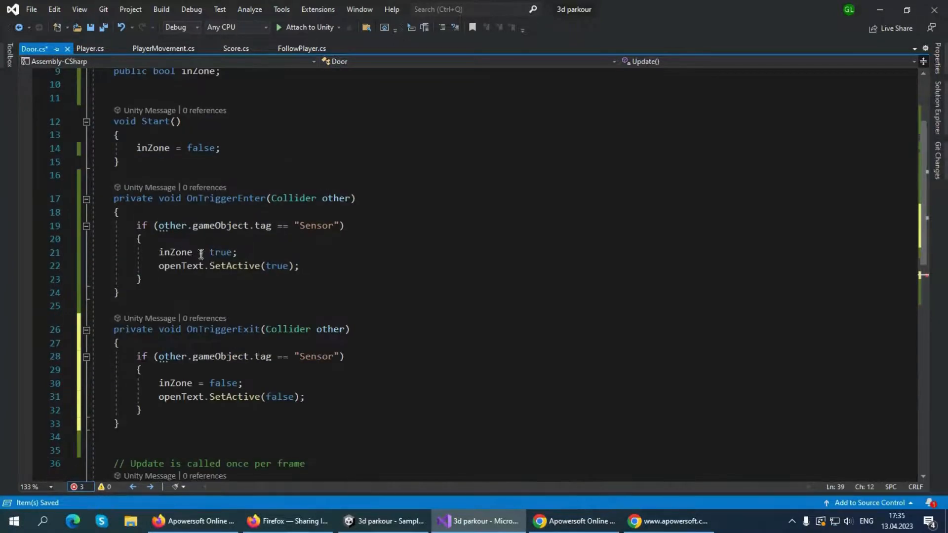
scroll(208, 253, down, 3)
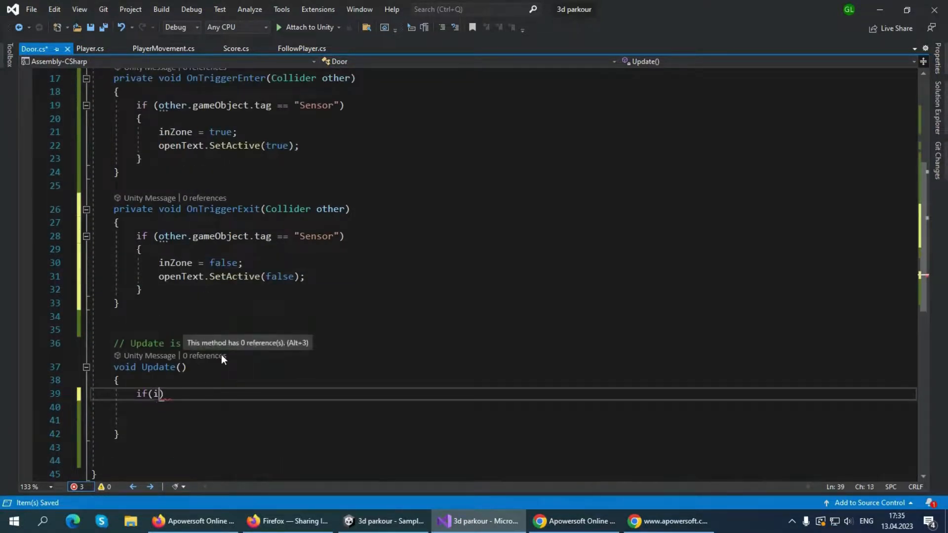
text(inz)
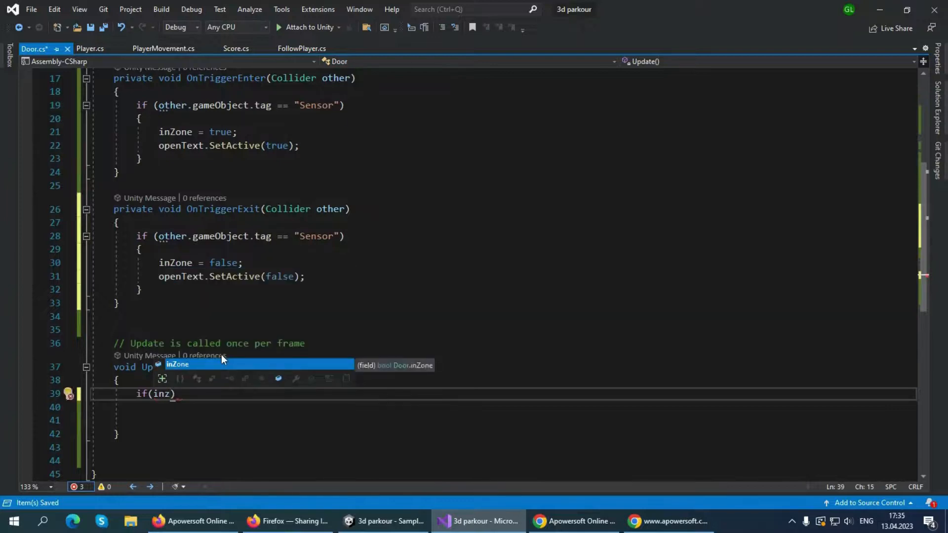
text(one )
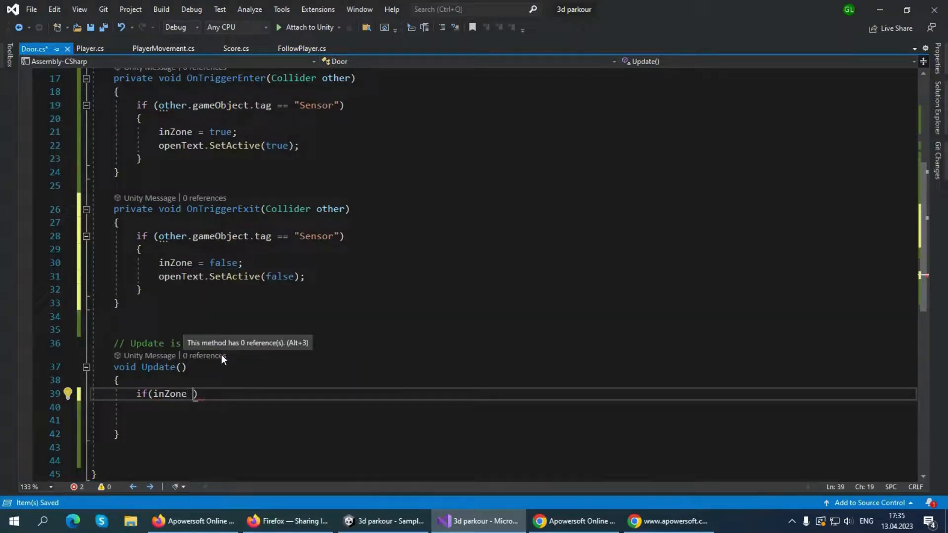
text(&&)
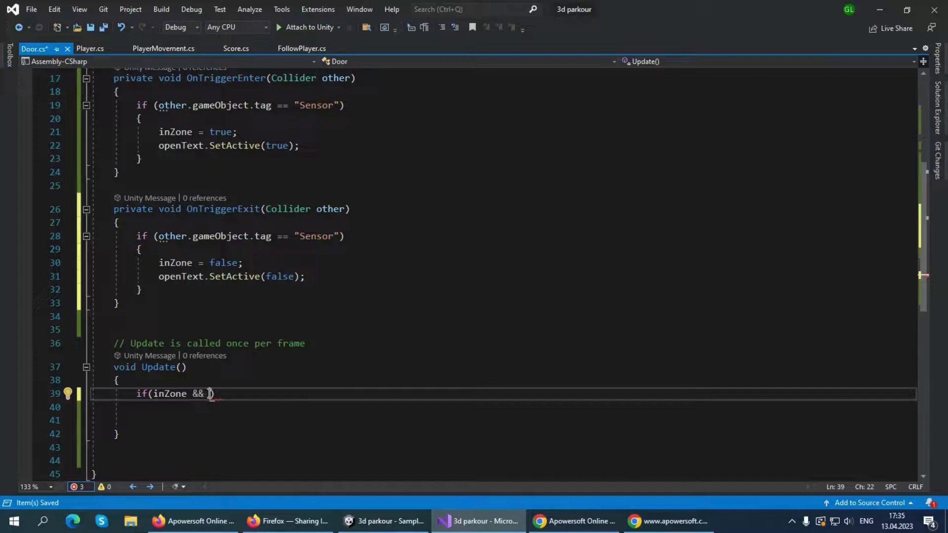
Complete the if condition in Update with Input.GetButtonDown("Sensory") and give the statement an empty braced body.
click(204, 393)
text(Input.g)
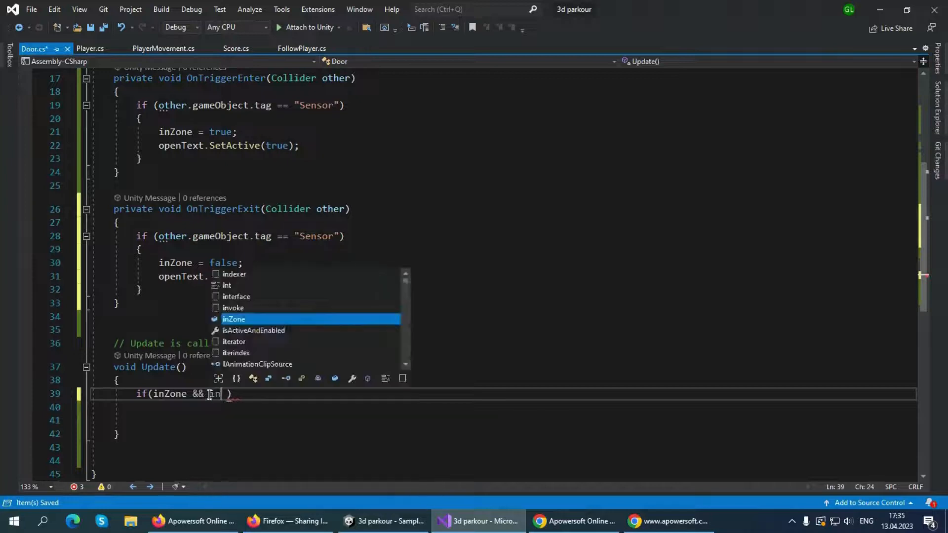
text(et)
key(Down)
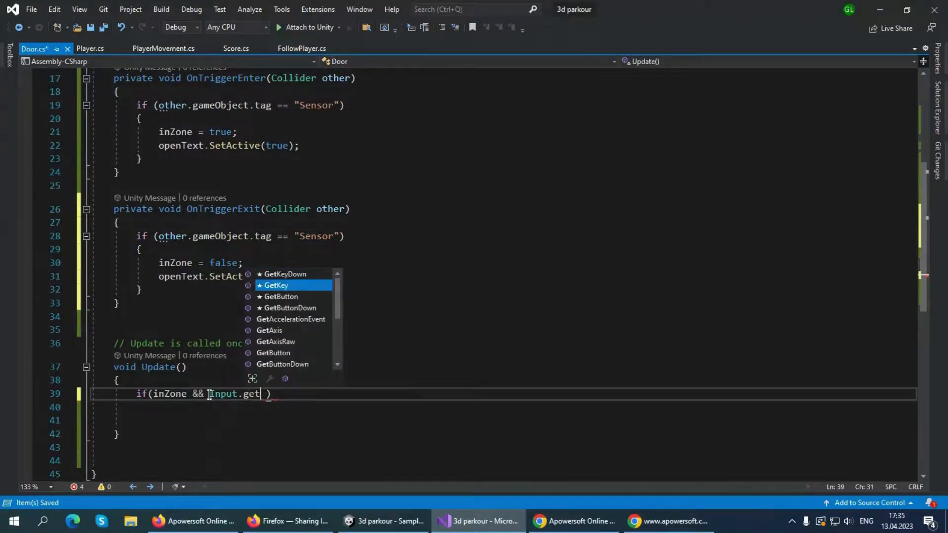
key(Down)
key(Down)
key(Tab)
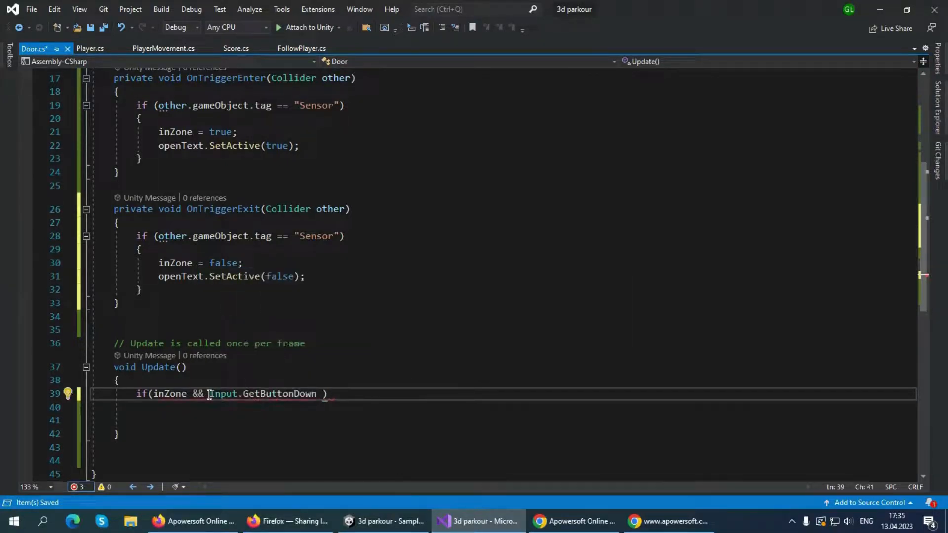
text((")
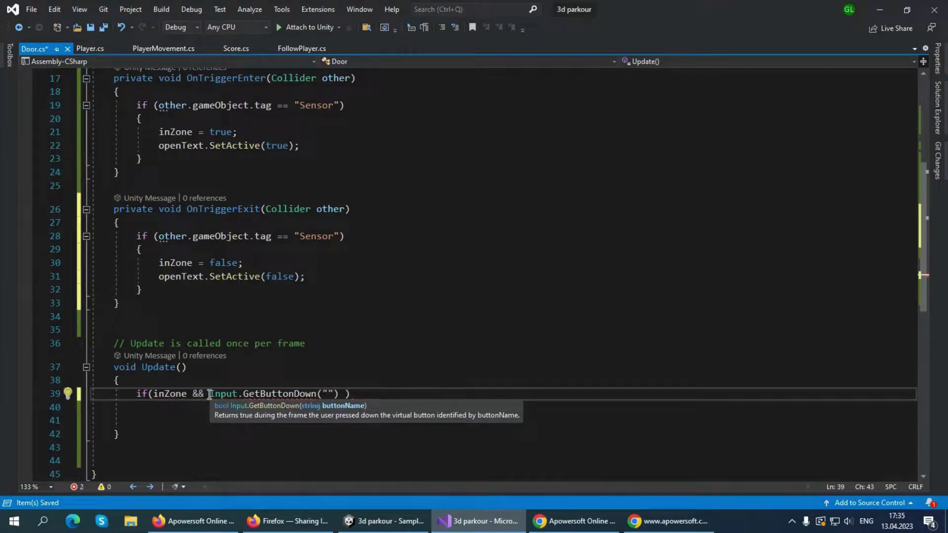
text(Sensory)
key(Right)
key(Right)
key(Right)
text({)
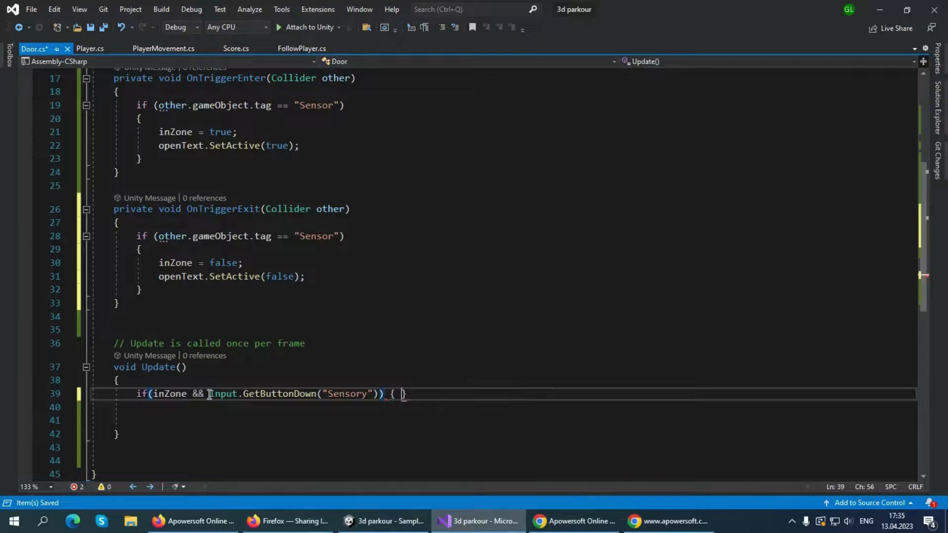
key(Return)
Add an else branch with an empty braced body after the if block in Update.
scroll(170, 415, down, 2)
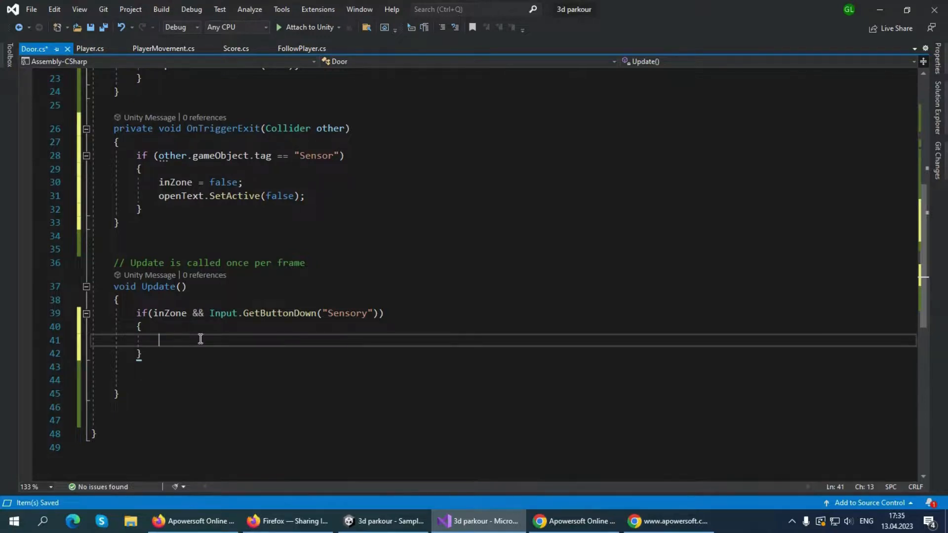
click(167, 369)
text(else)
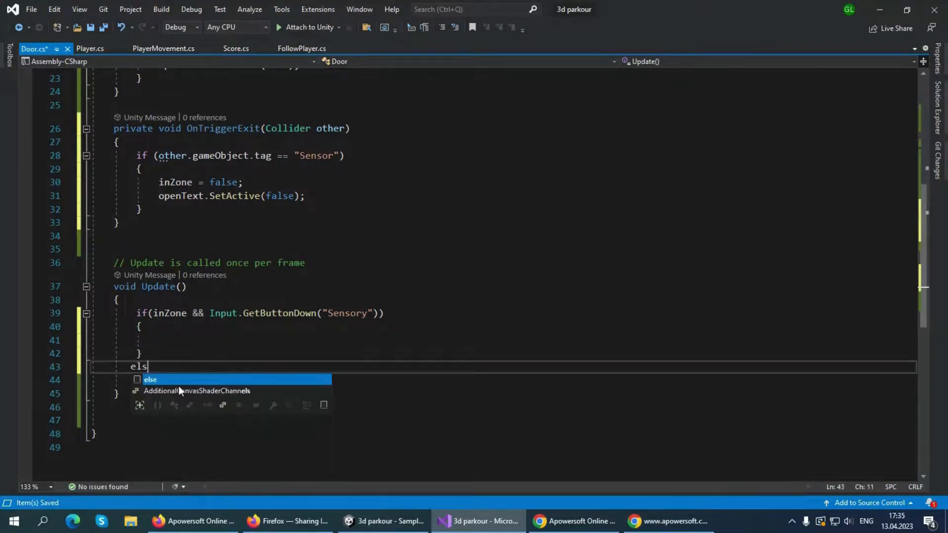
key(Tab)
key(Tab)
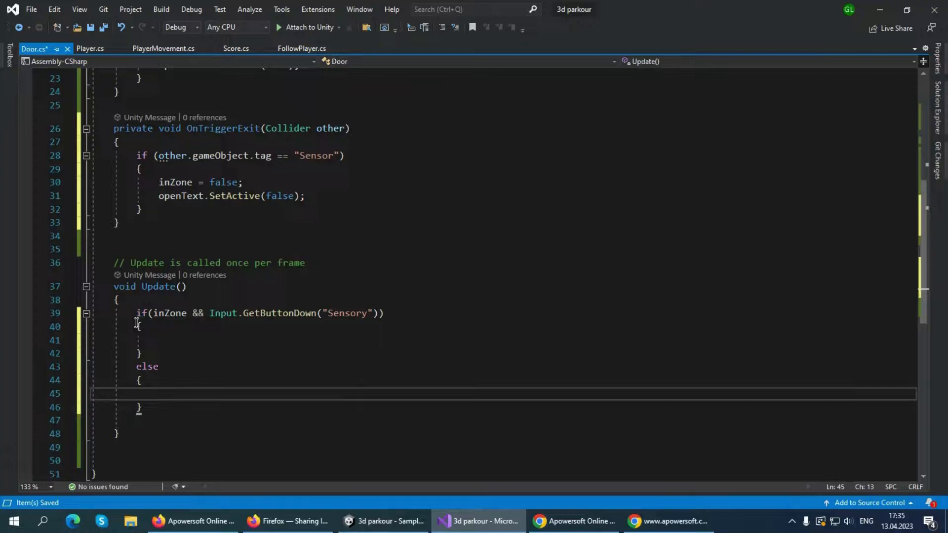
Call OpenDoor(); inside the if block of Update.
click(177, 336)
text(Op)
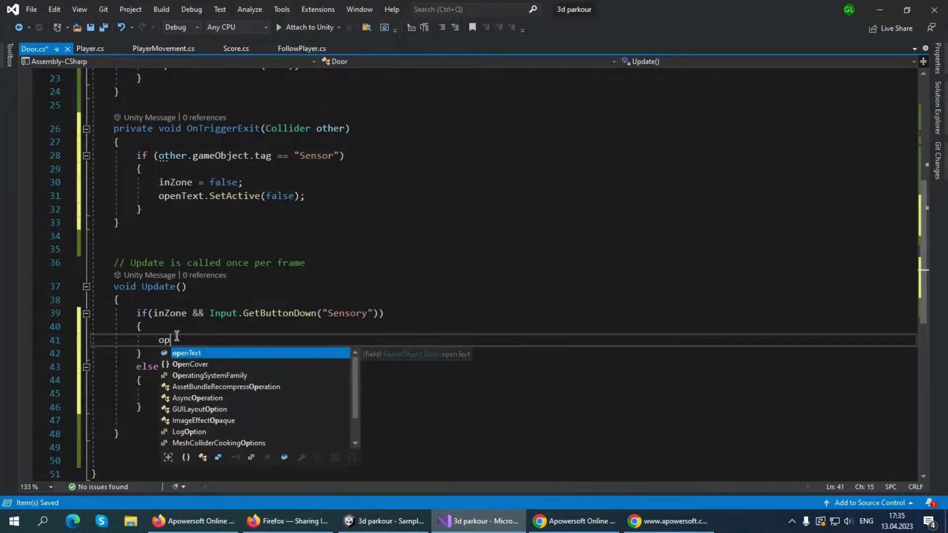
key(BackSpace)
text(penD)
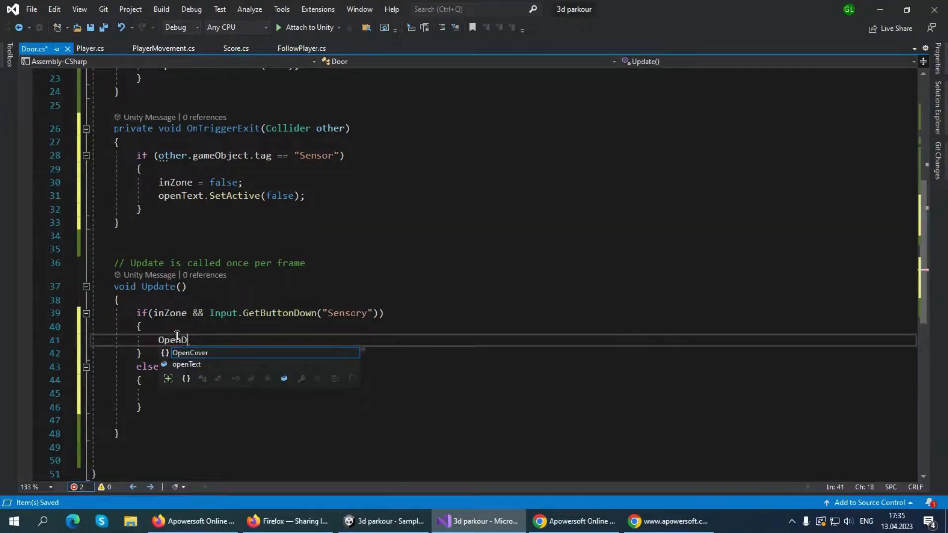
text(oor())
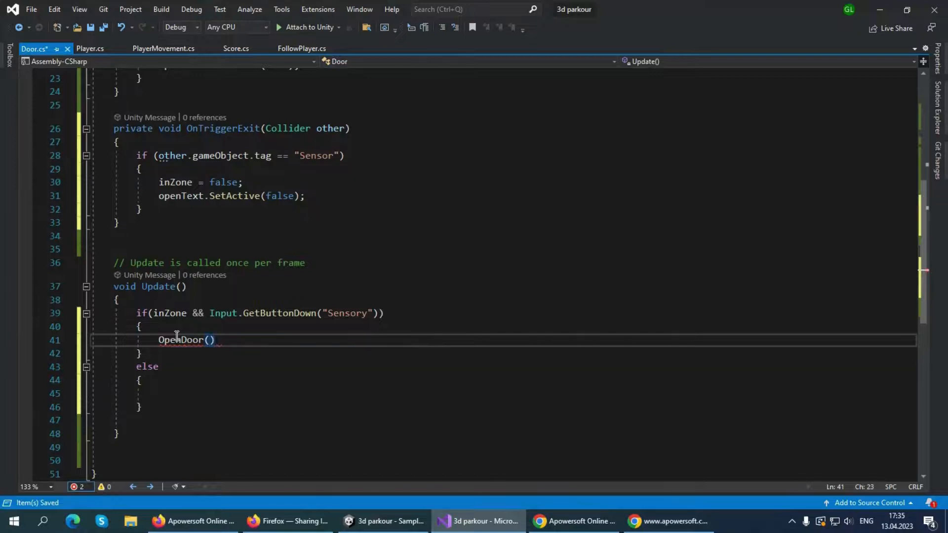
text(;)
Call CloseDoor(); inside the else block of Update.
click(161, 395)
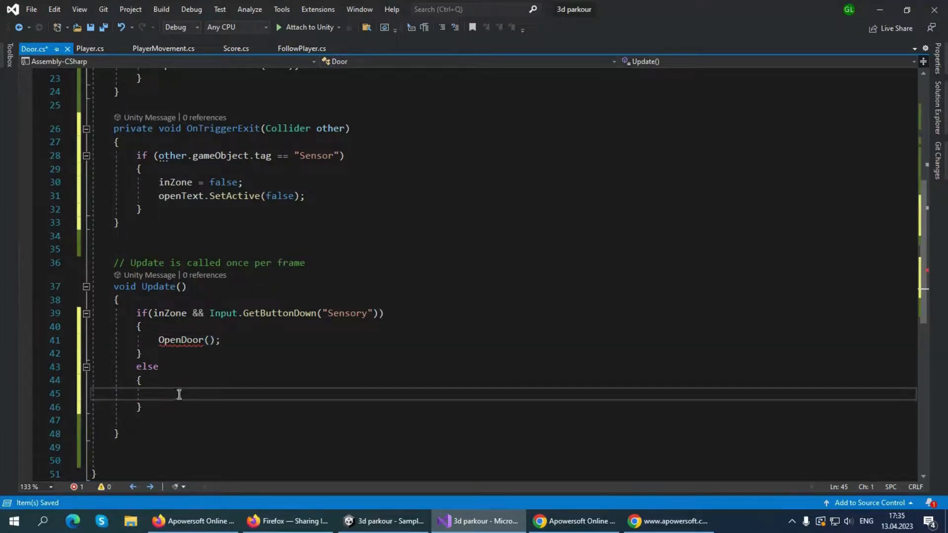
key(Tab)
text(Clo)
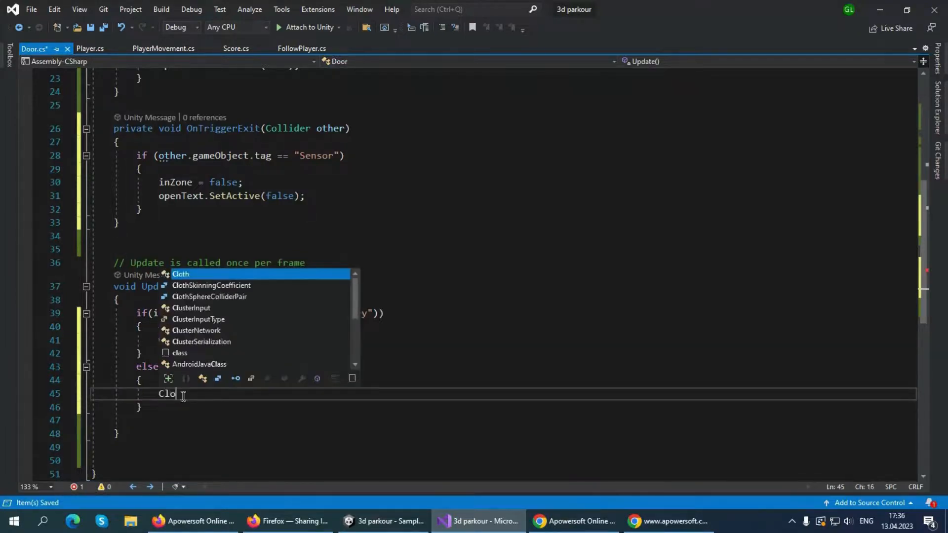
text(seDoor)
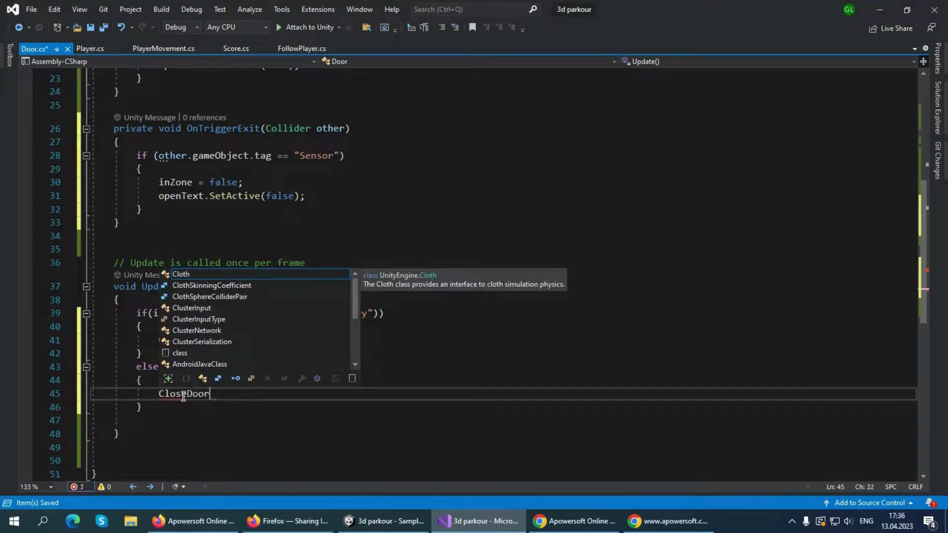
text(();)
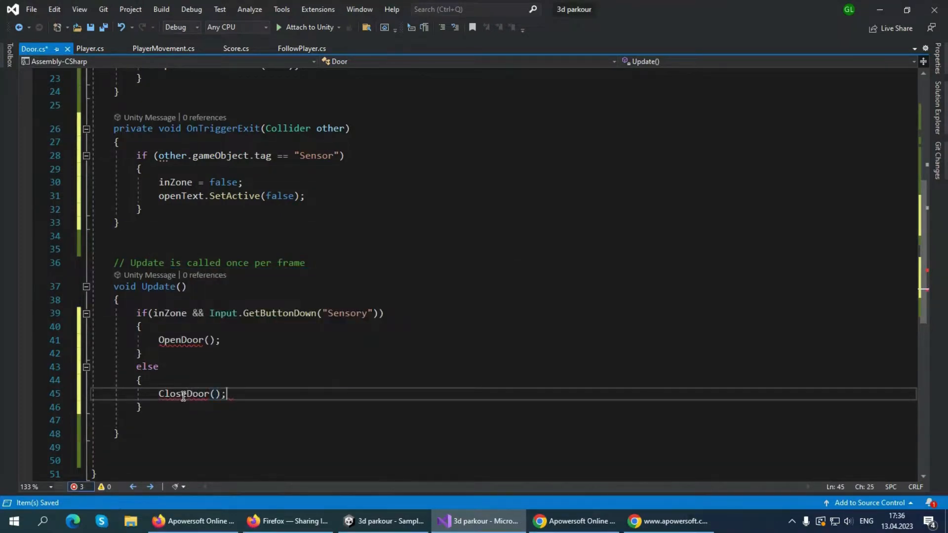
Declare an empty void OpenDoor() method directly below the Update method.
scroll(182, 397, down, 2)
click(132, 366)
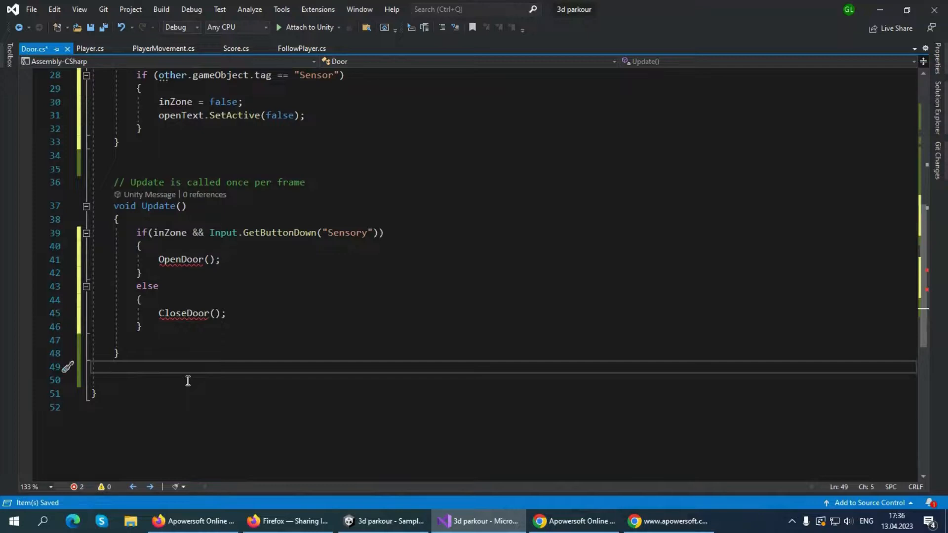
text(void ope)
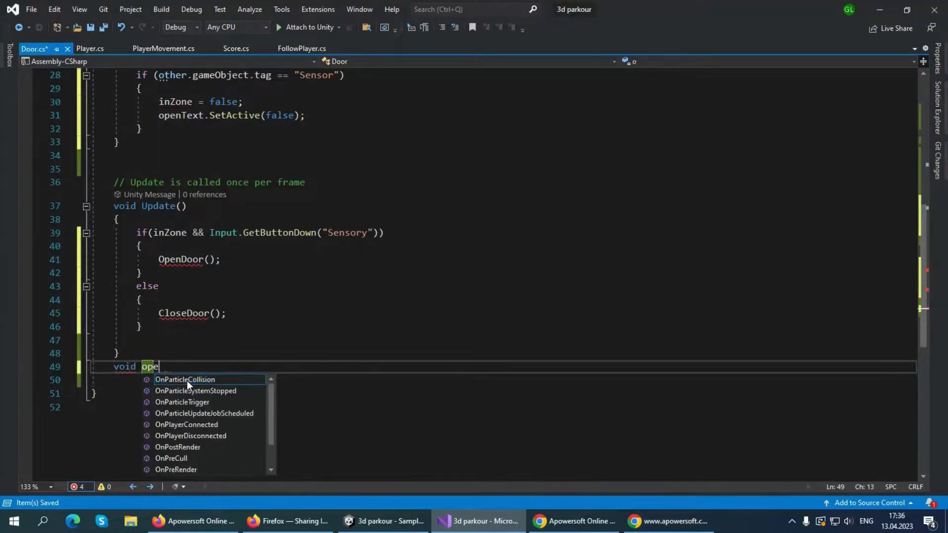
key(BackSpace)
key(BackSpace)
key(BackSpace)
text(Open)
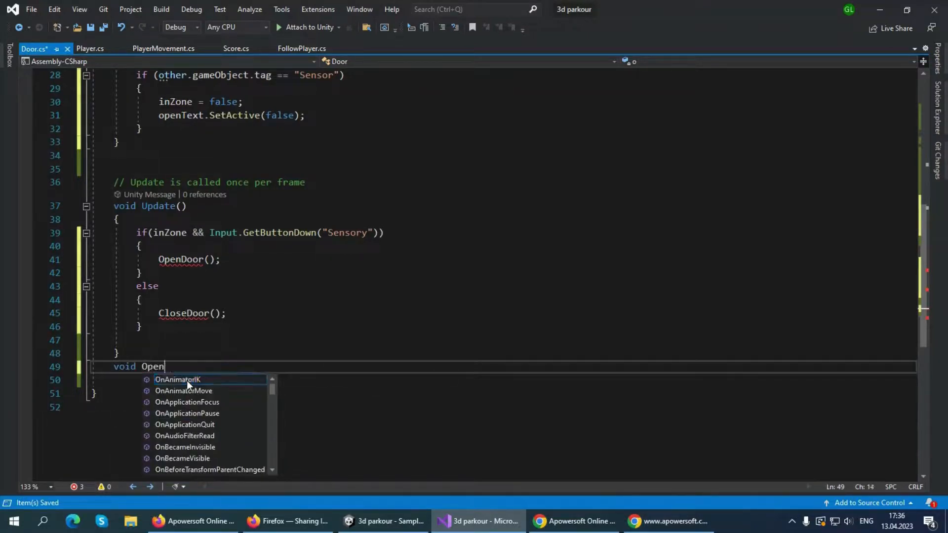
text(Door()
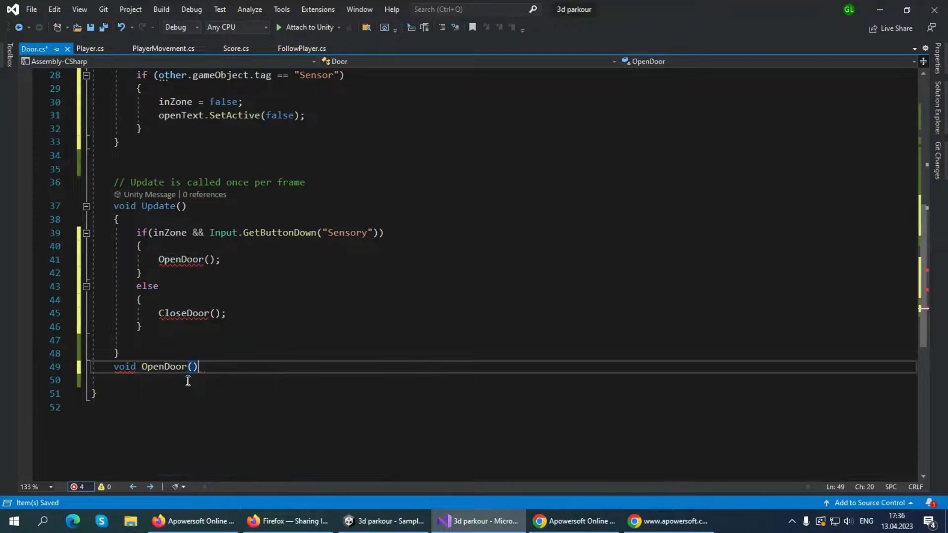
key(Return)
text({)
key(Return)
Declare an empty void CloseDoor() method below OpenDoor, separated by a blank line.
scroll(175, 385, down, 2)
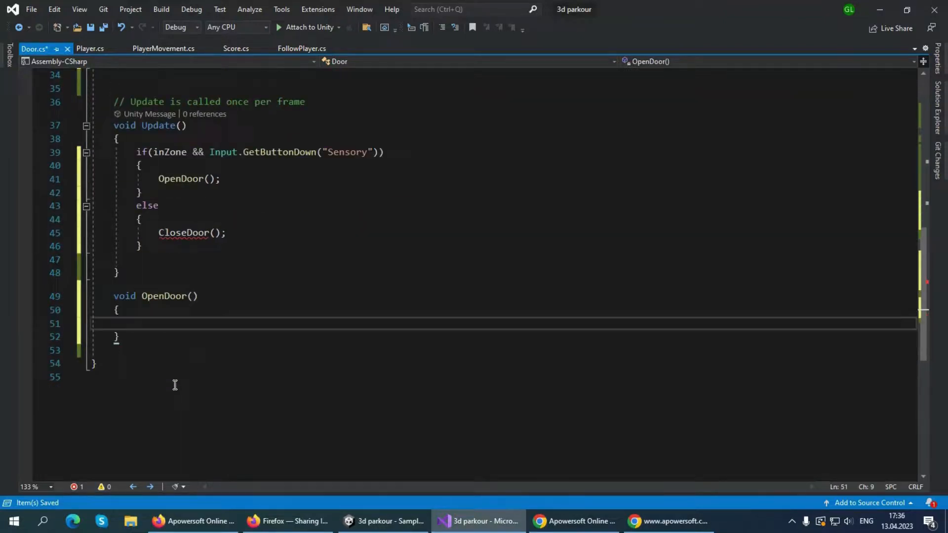
click(150, 353)
key(Return)
text(void )
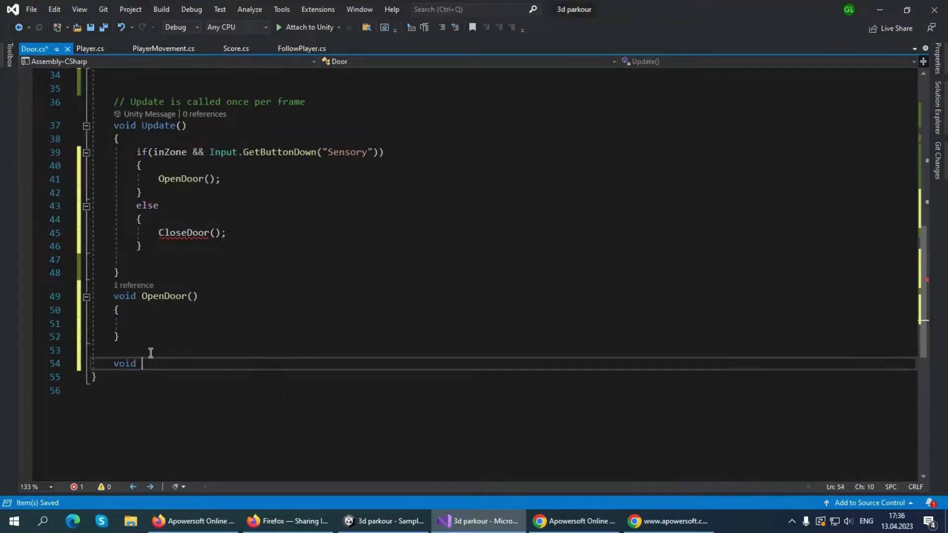
text(CloseD)
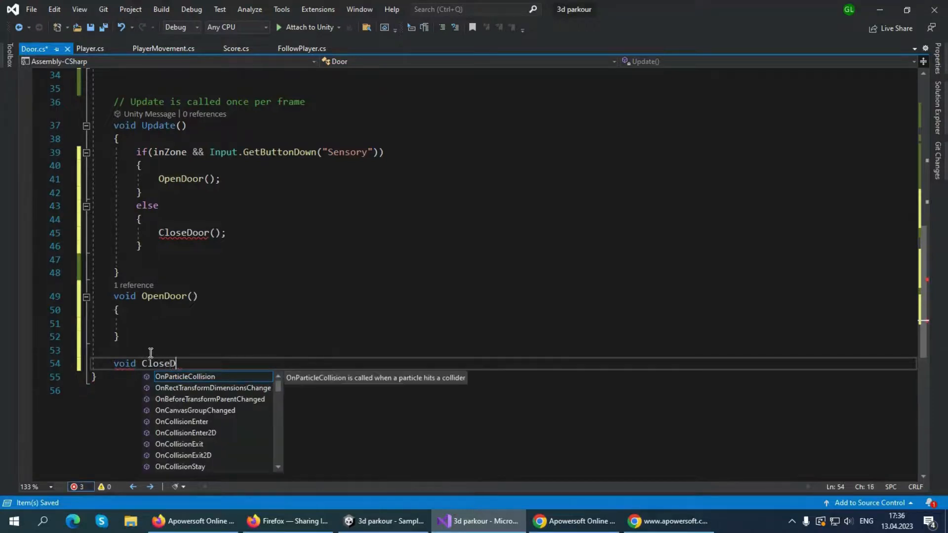
text(oor() {)
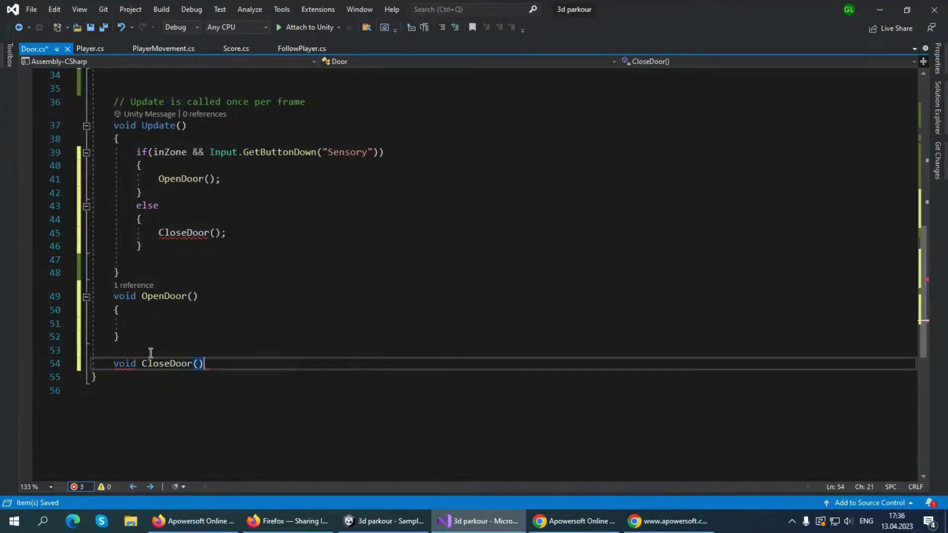
key(Return)
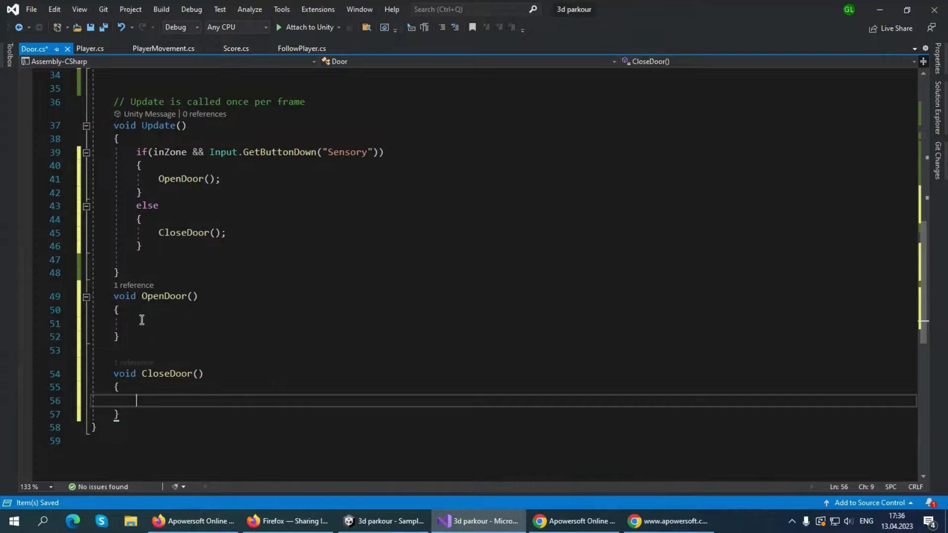
Begin an anim.SetBool call inside the empty body of the OpenDoor method.
click(142, 323)
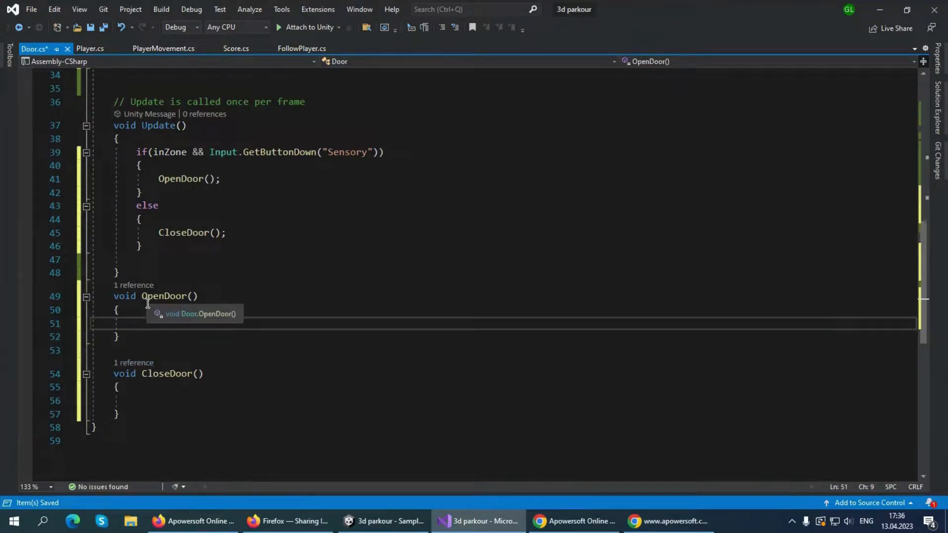
text(anim.)
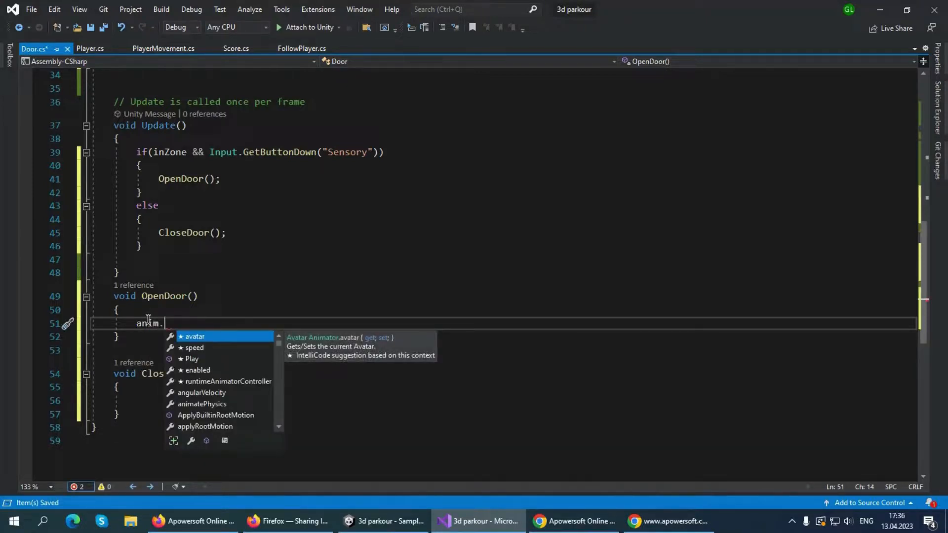
text(set)
key(Down)
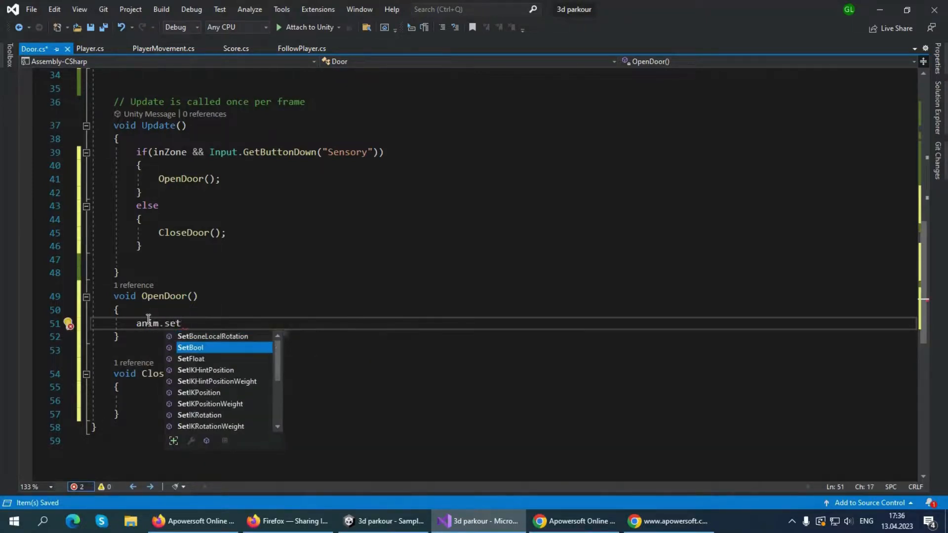
key(Tab)
double_click(191, 323)
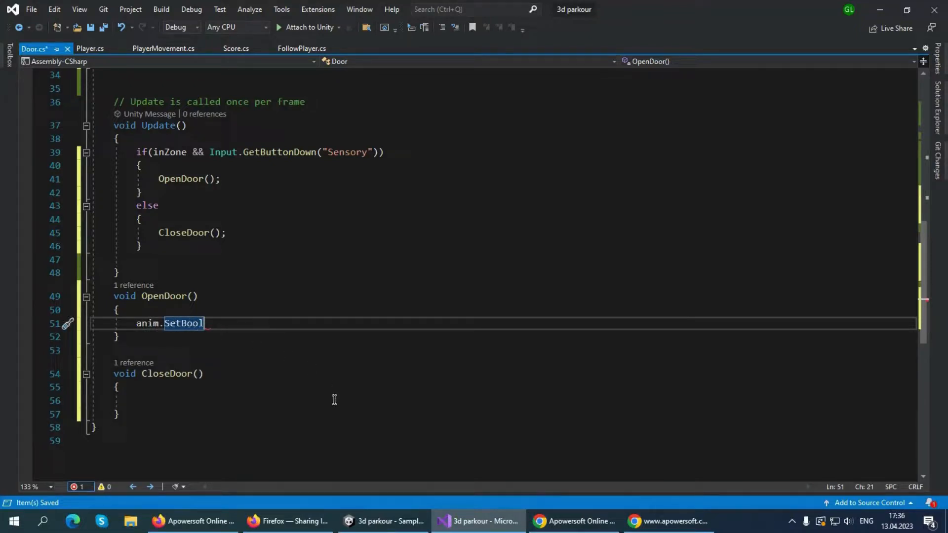
Check the door's Animator parameter names in Unity, and complete the SetBool call in Visual Studio with the arguments ("open", true);.
click(380, 521)
click(254, 49)
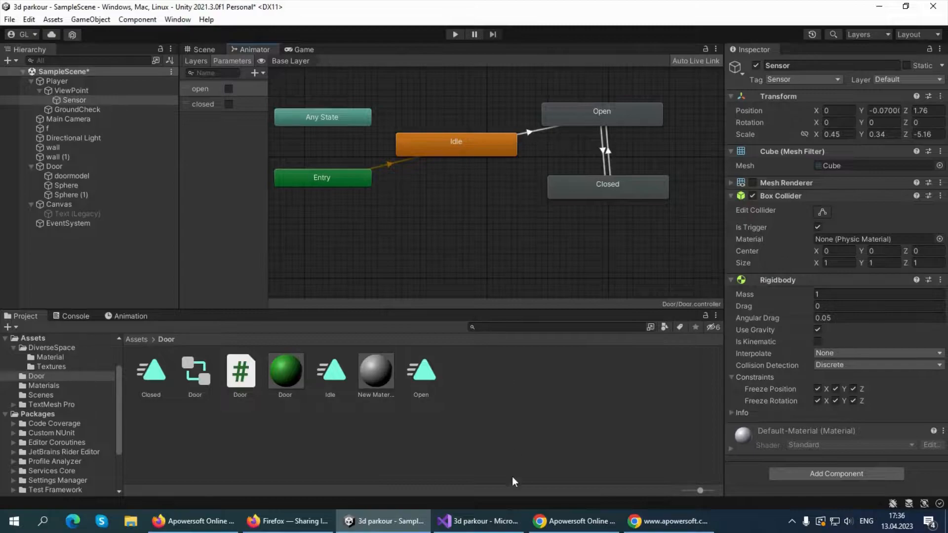
click(487, 519)
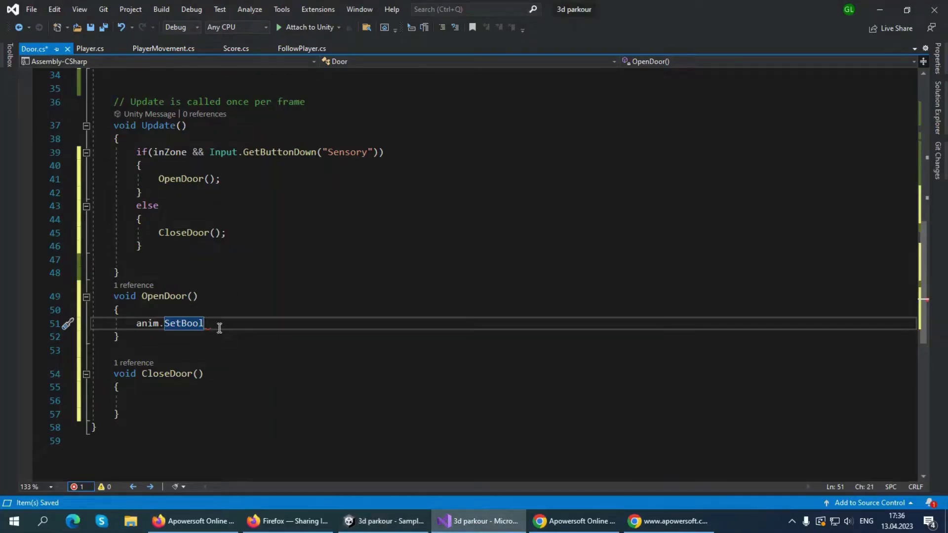
text(()
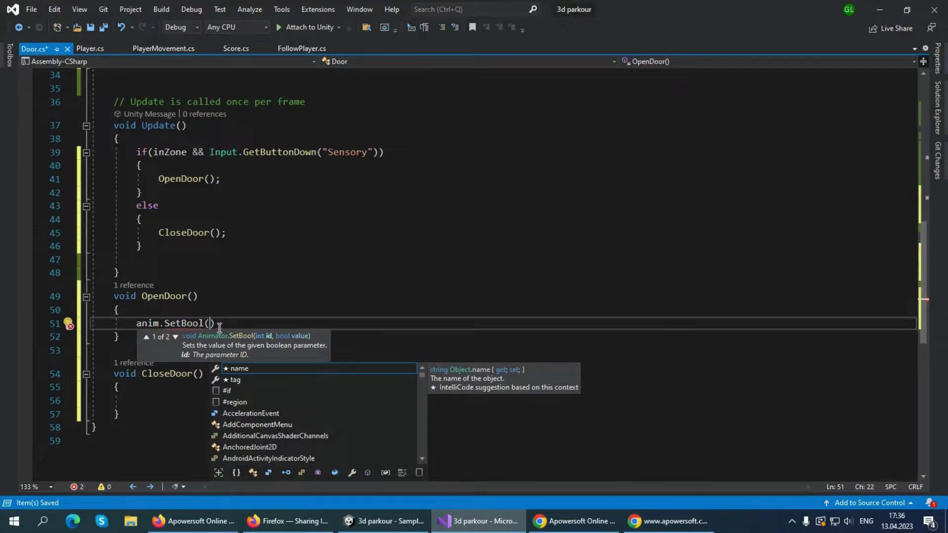
text("open)
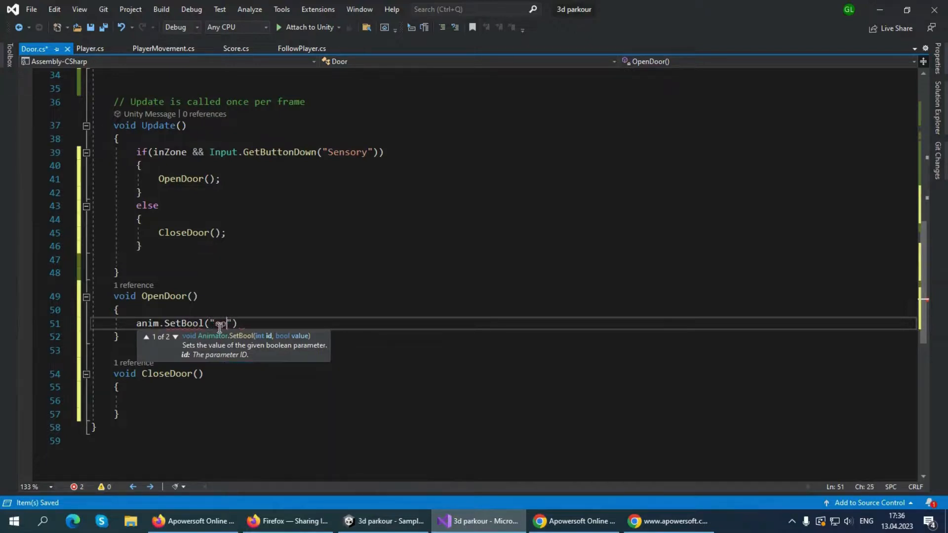
text(",)
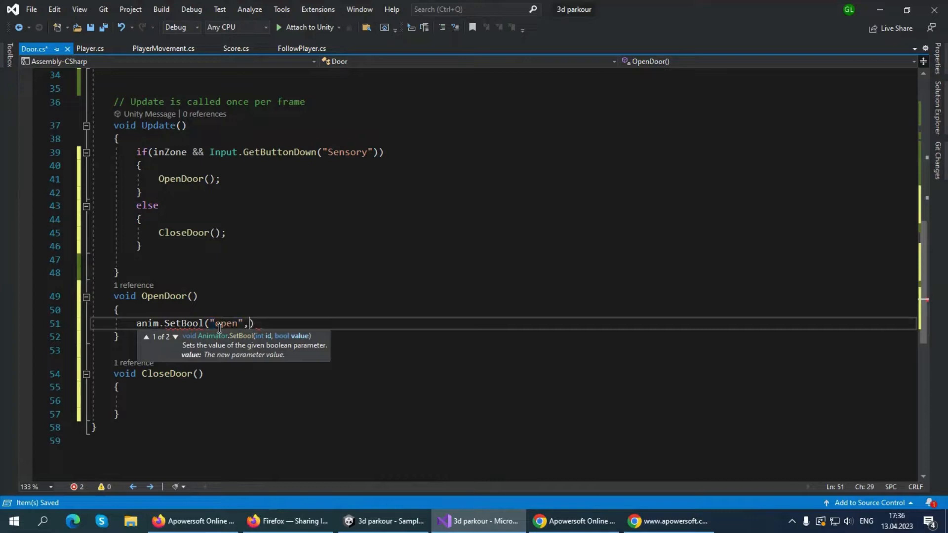
text( true);)
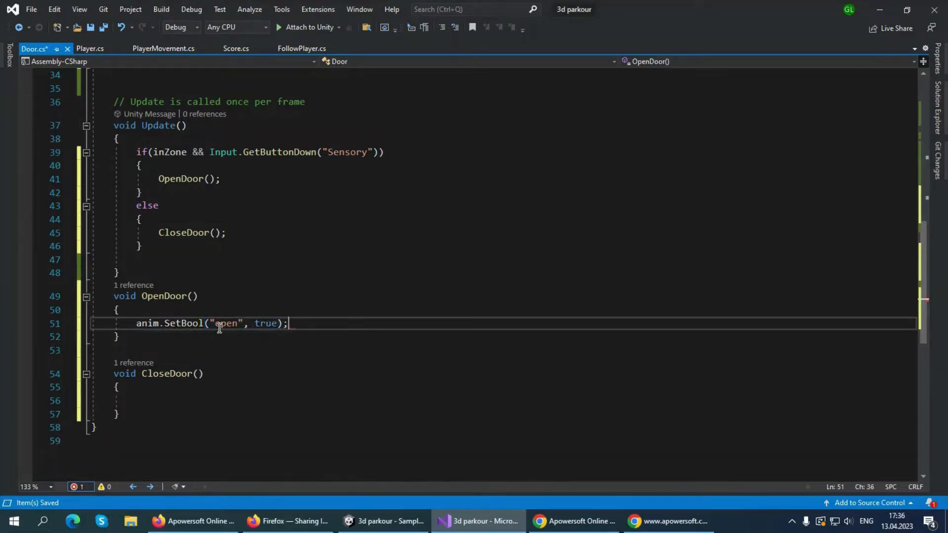
Add anim.SetBool("closed", false); as the second line of the OpenDoor method.
key(Return)
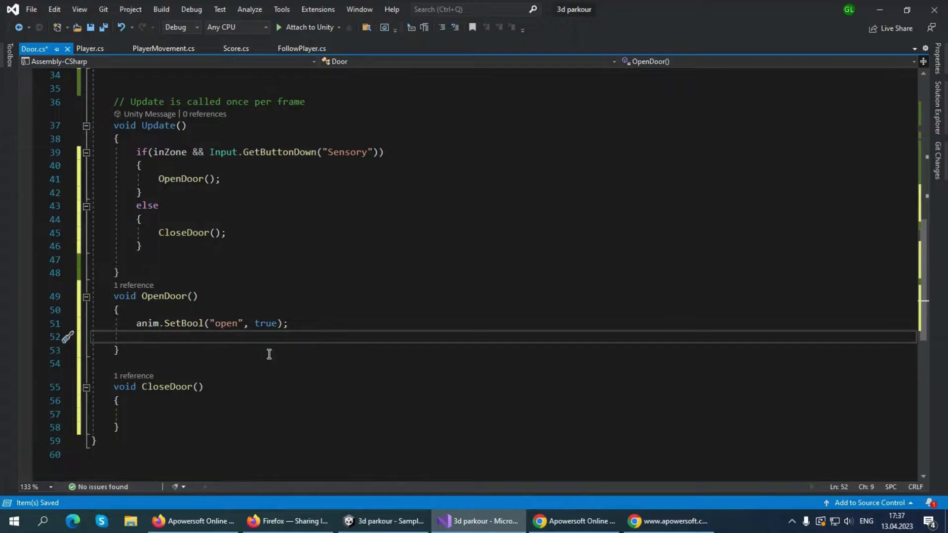
text(a)
text(.SetBool)
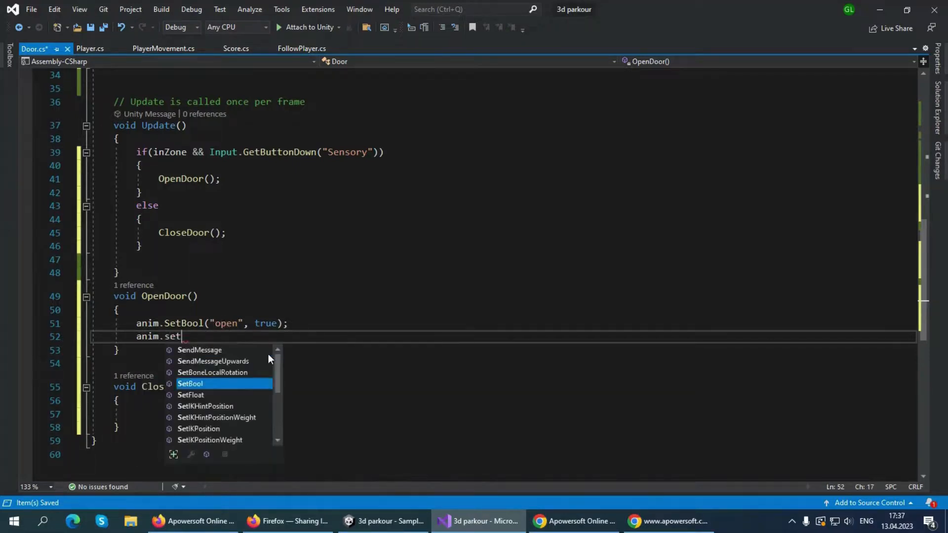
key(Tab)
text((")
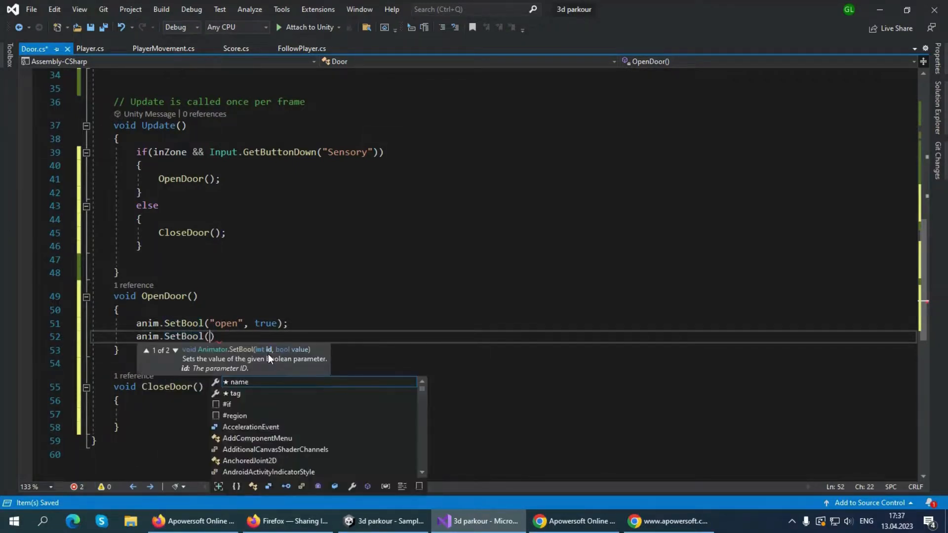
text(clos)
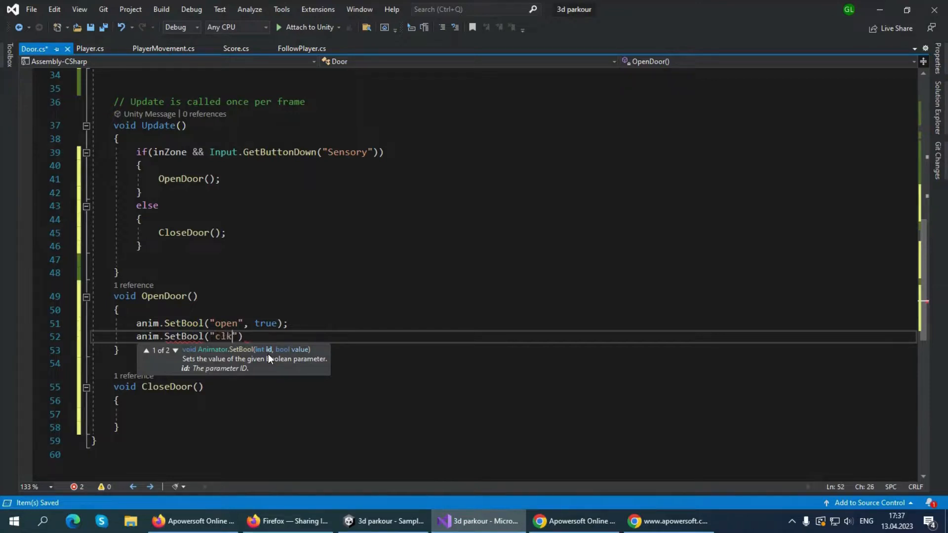
text(ed", false);)
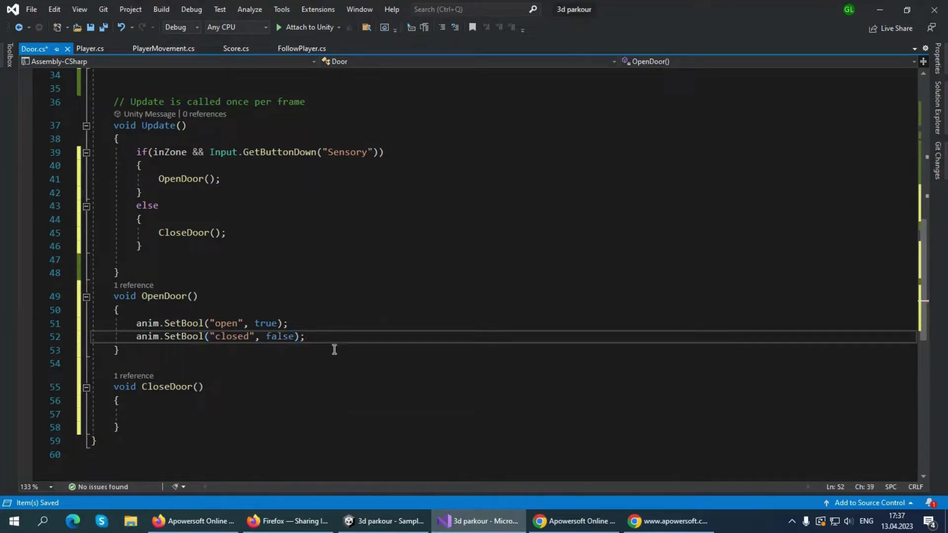
Copy both anim.SetBool lines from OpenDoor into the empty body of CloseDoor.
drag(328, 337, 207, 327)
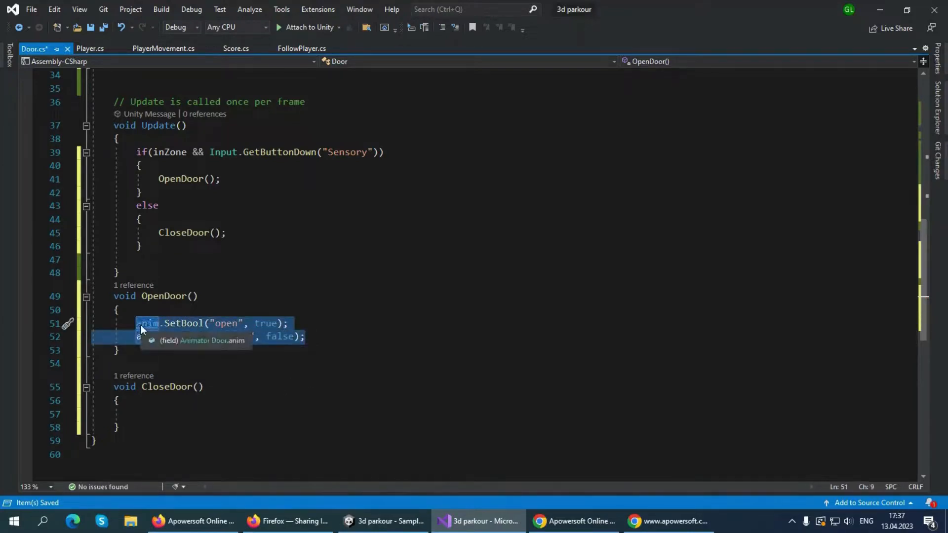
click(151, 414)
text(anim.SetBool("open", true); anim.SetBool("closed", false);)
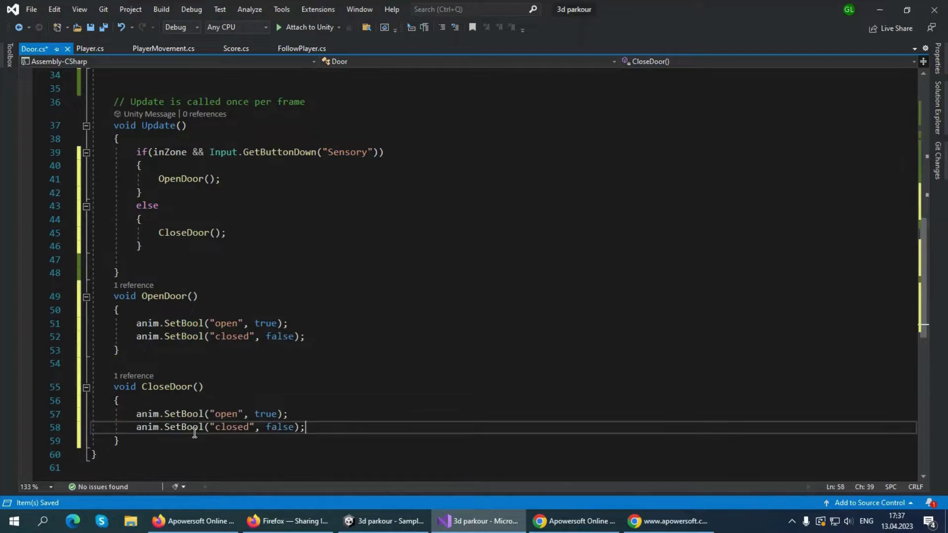
In CloseDoor, set the "open" argument to false and the "closed" argument to true, and save the Door script.
click(277, 413)
text(false)
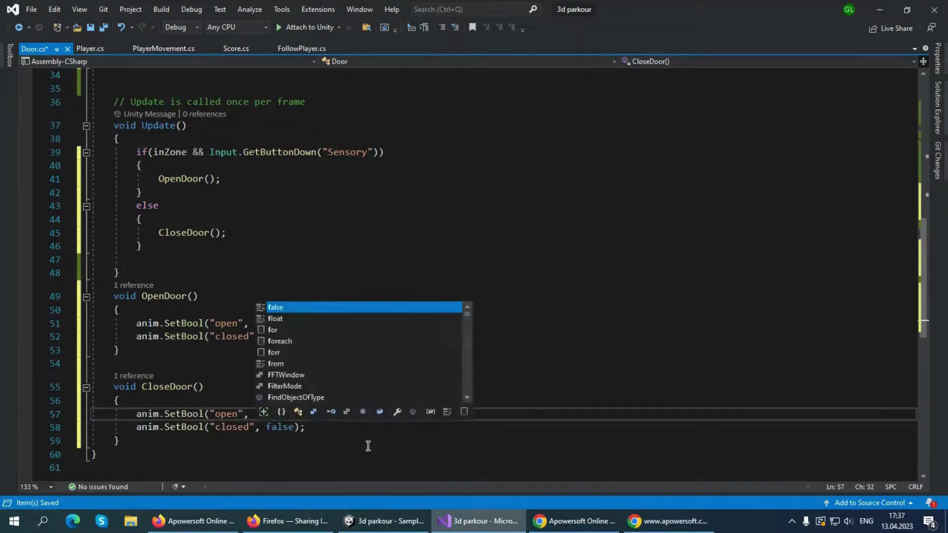
click(296, 428)
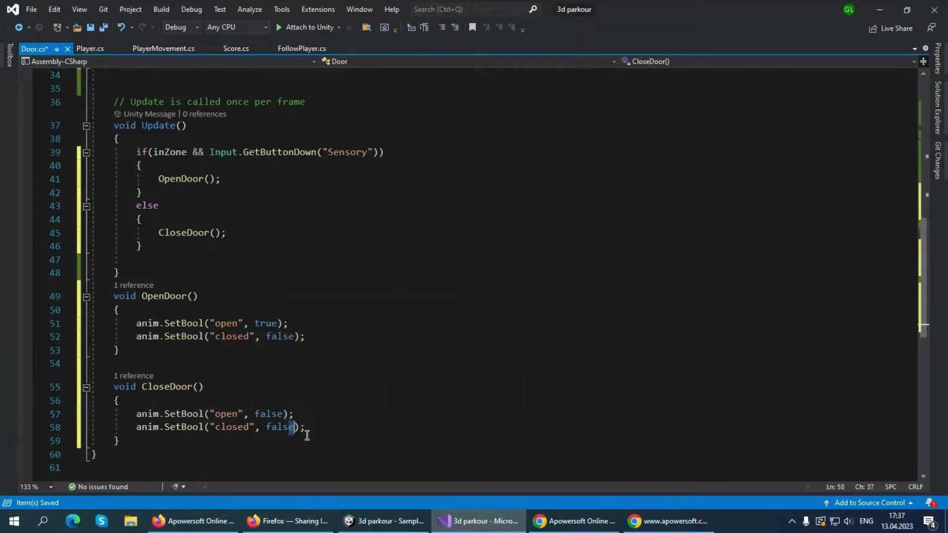
key(BackSpace)
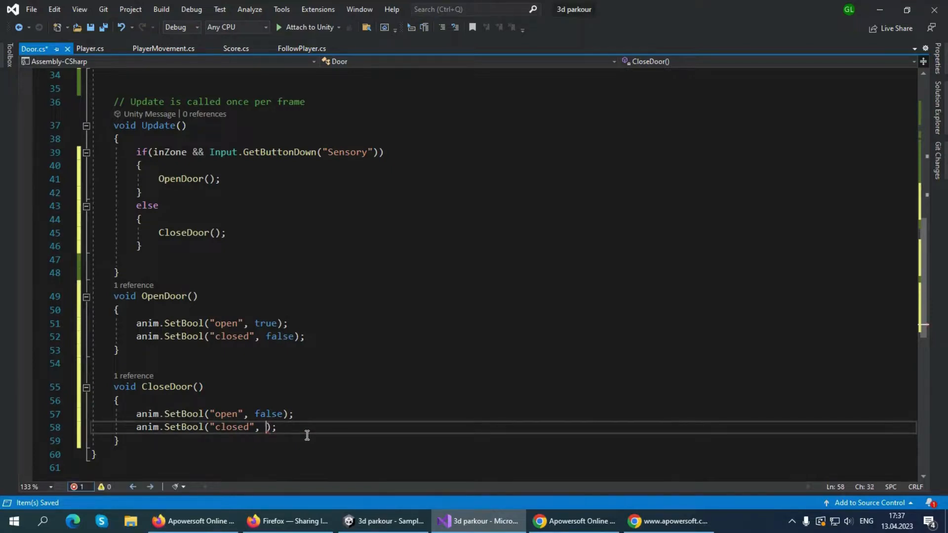
text(true)
key(ctrl+s)
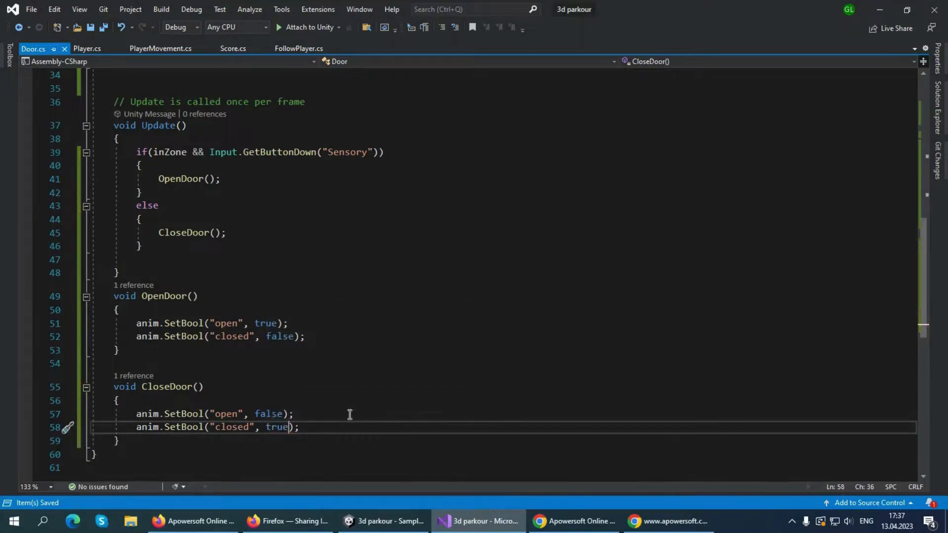
scroll(336, 361, up, 11)
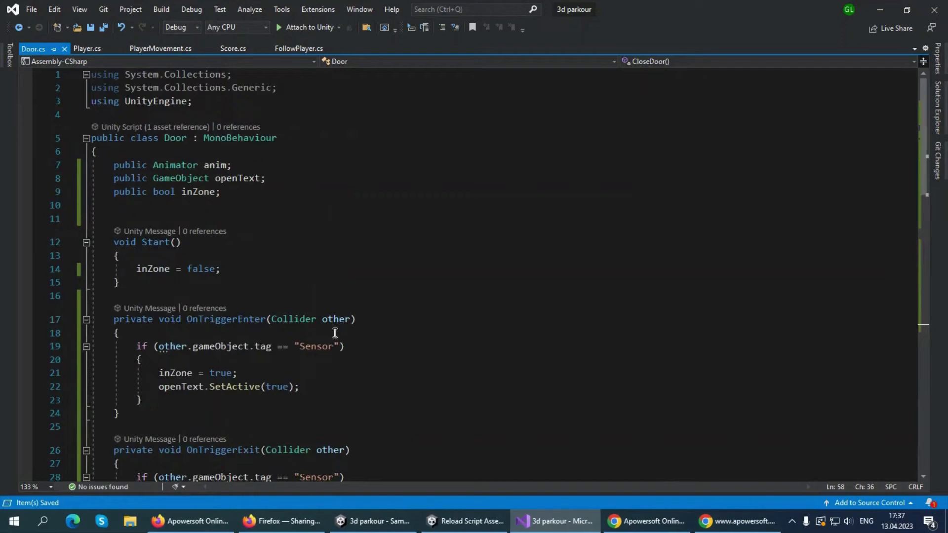
scroll(335, 334, down, 13)
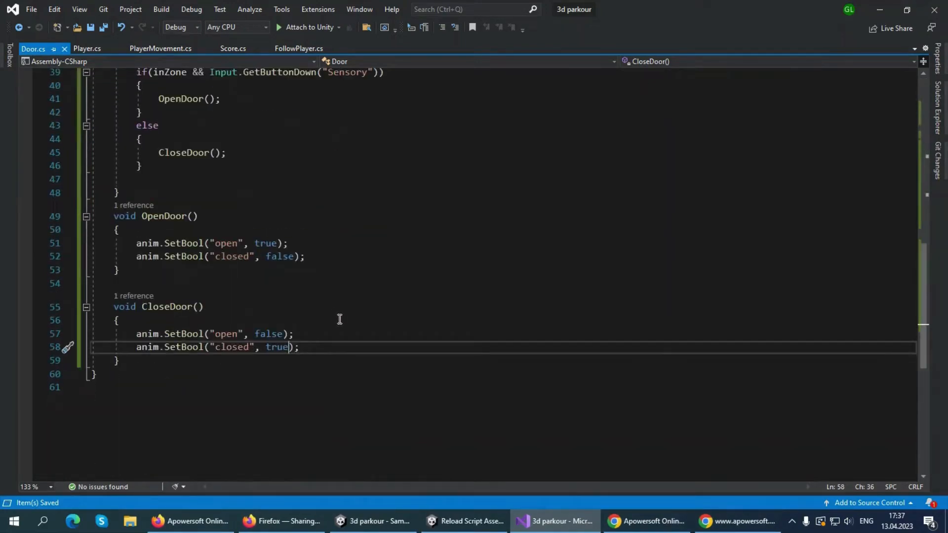
scroll(340, 319, up, 13)
scroll(337, 311, down, 13)
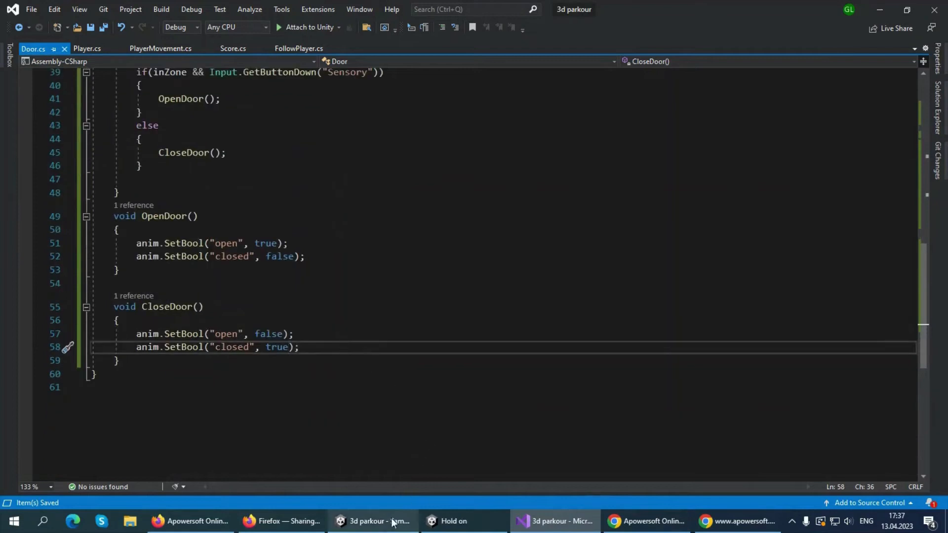
In Unity, assign the Door object's Animator to its Door script's Anim reference and Text (Legacy) to Open Text.
mouse_move(389, 528)
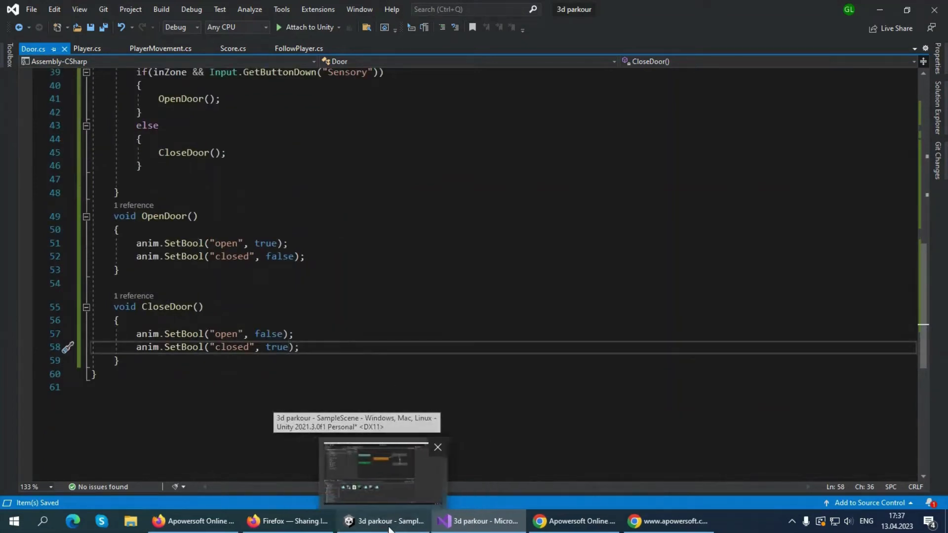
click(403, 468)
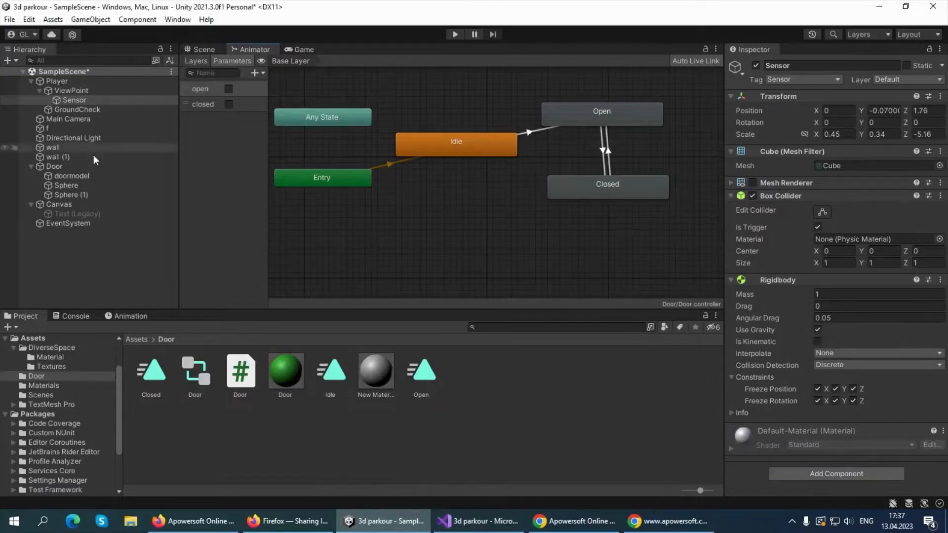
click(69, 167)
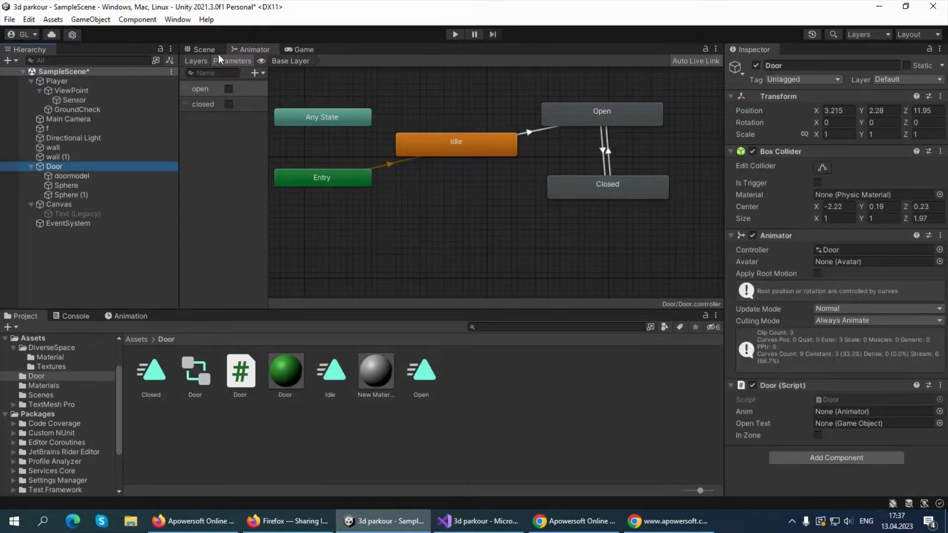
click(204, 50)
scroll(455, 228, down, 6)
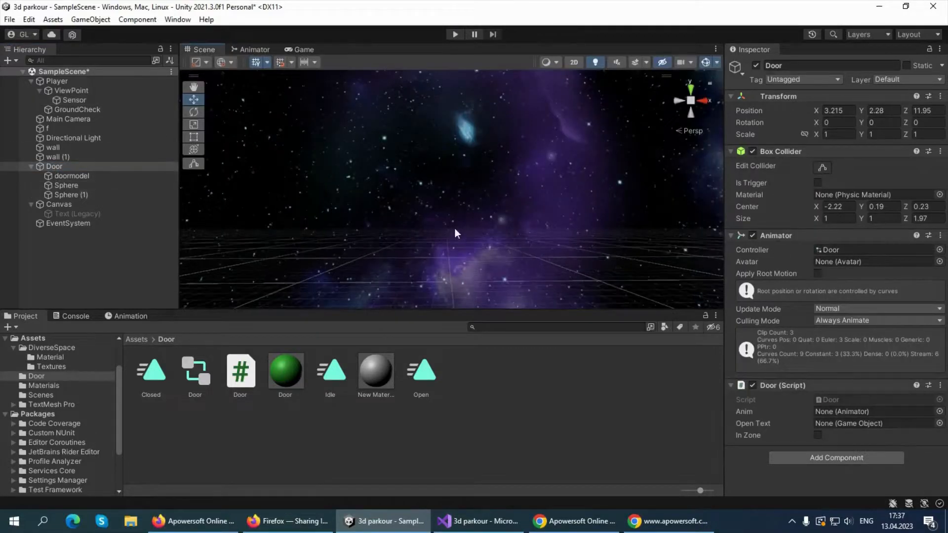
key(f)
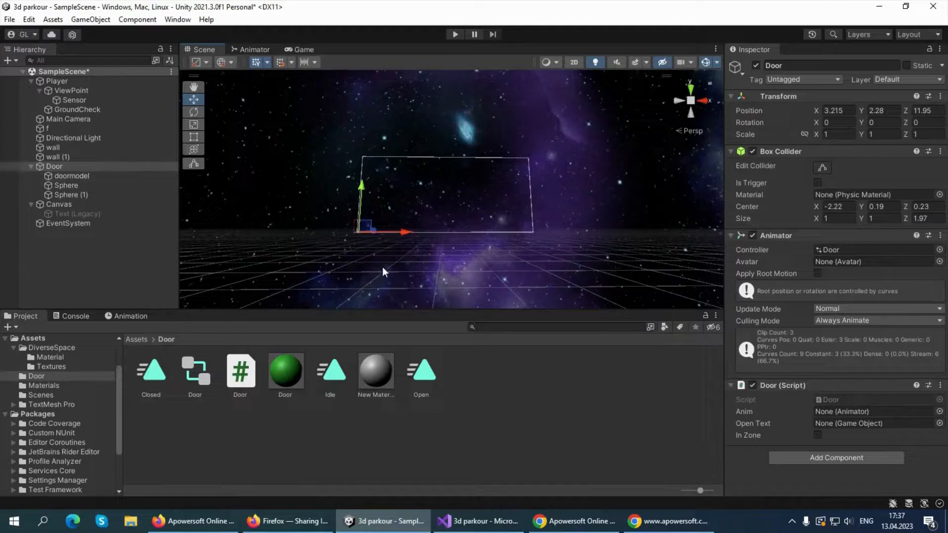
scroll(413, 251, down, 10)
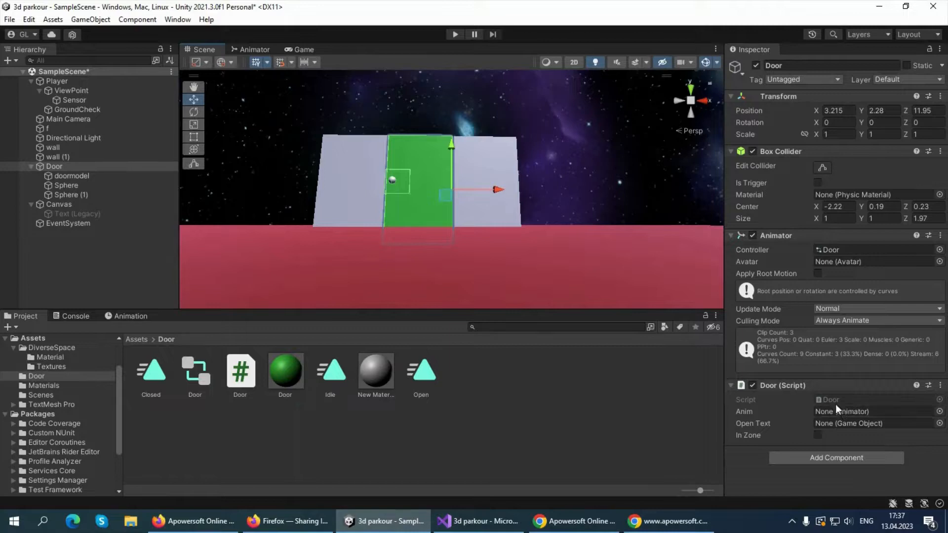
drag(778, 235, 843, 413)
drag(78, 213, 843, 424)
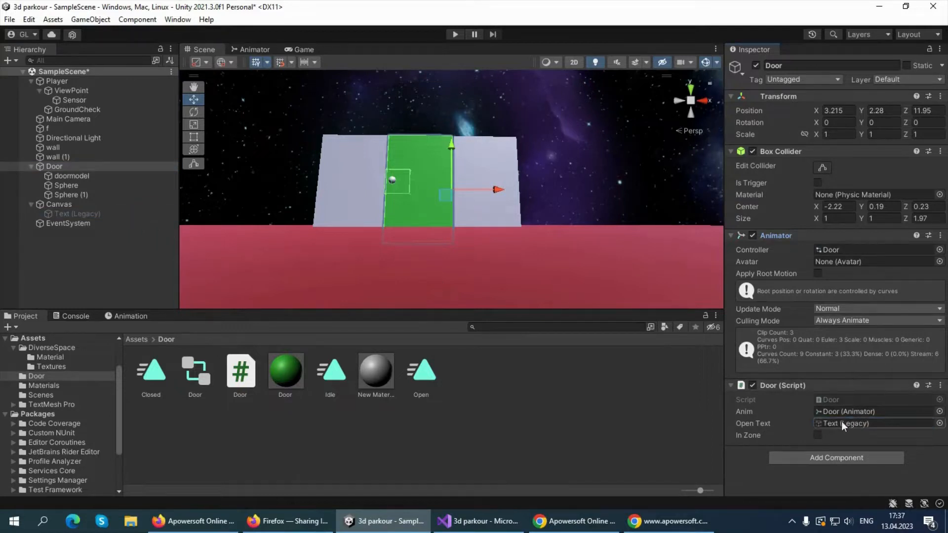
Run the scene, walk the player up to the door, open it and go through the doorway.
click(455, 35)
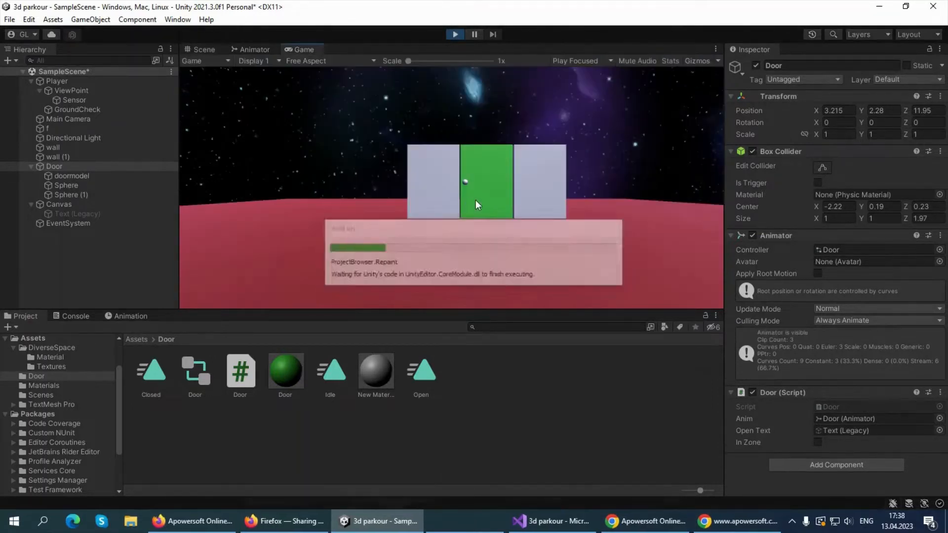
key(w)
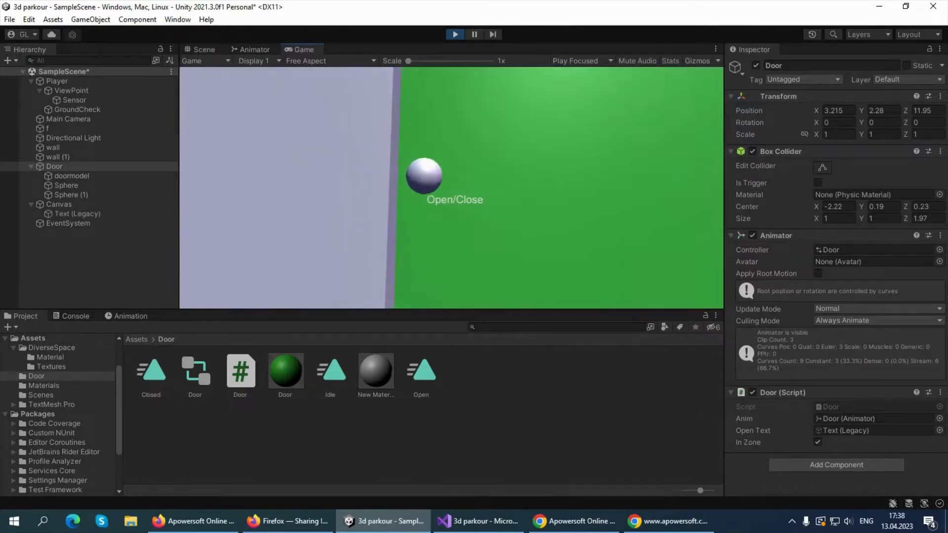
key(e)
key(w)
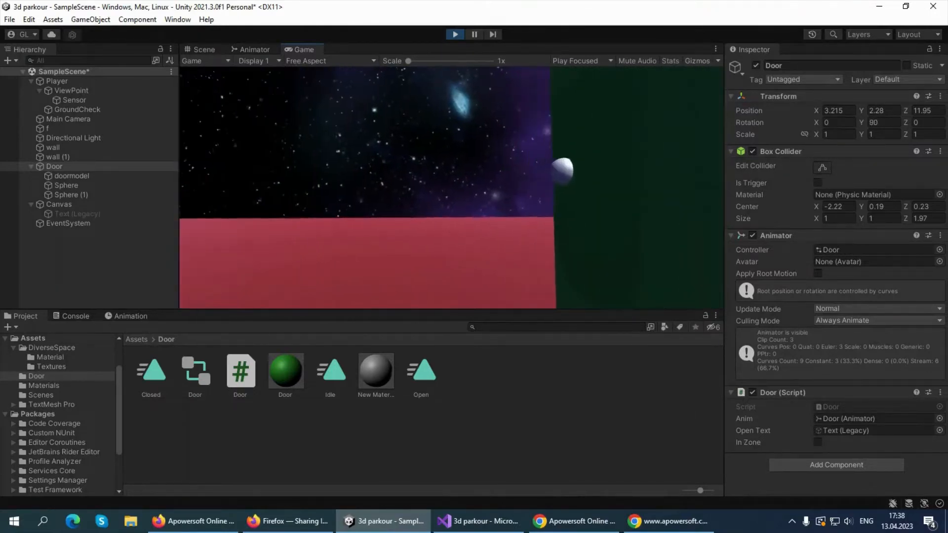
key(w)
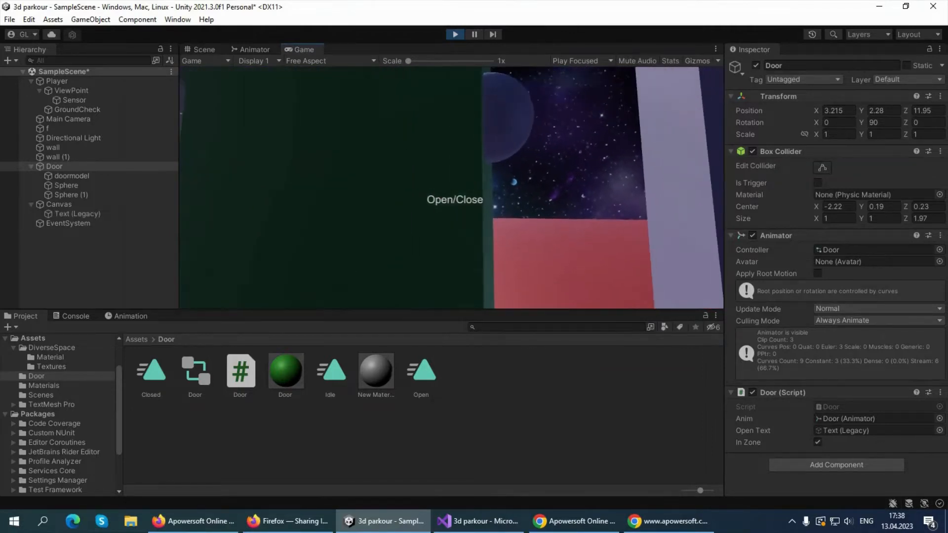
Test closing the door from the far side of the wall and back the player away from it.
key(e)
key(s)
key(w)
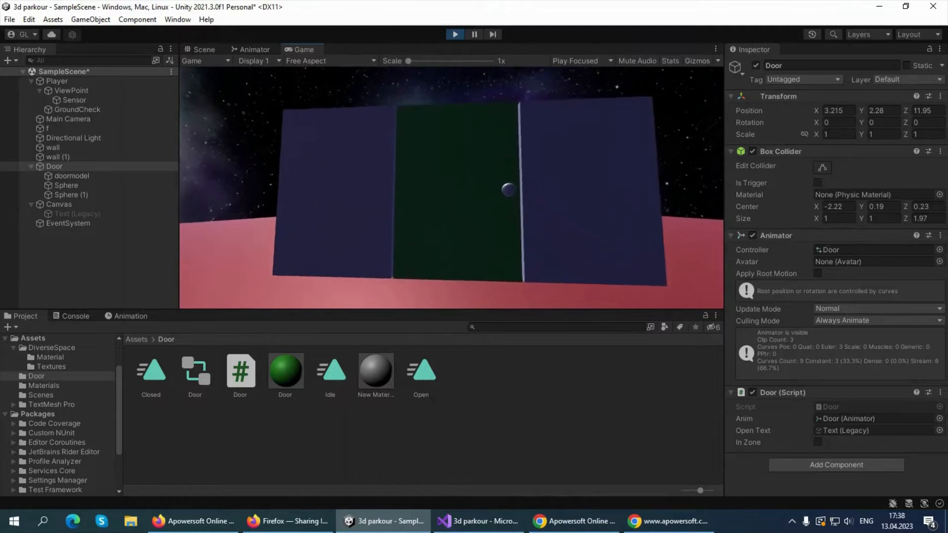
Reopen the door from behind, walk the player back through and close it from the front.
key(e)
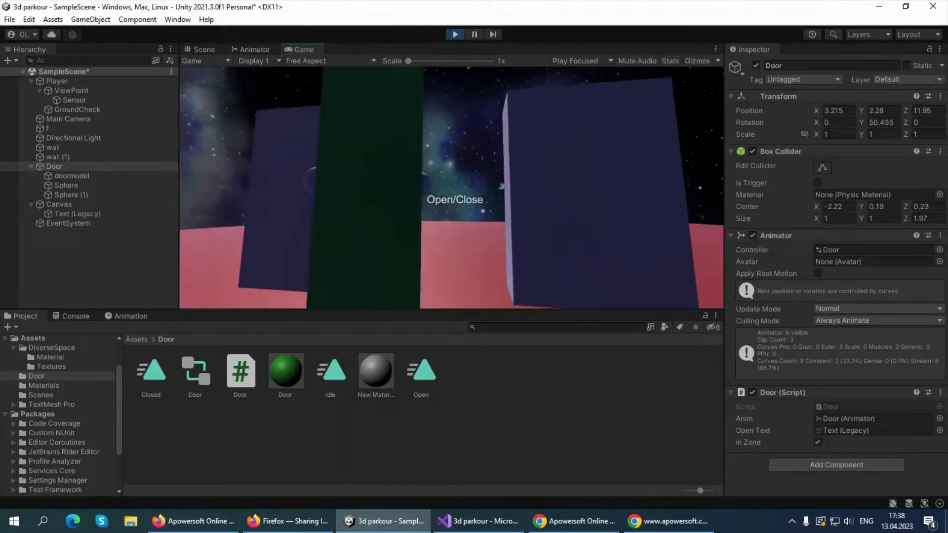
key(e)
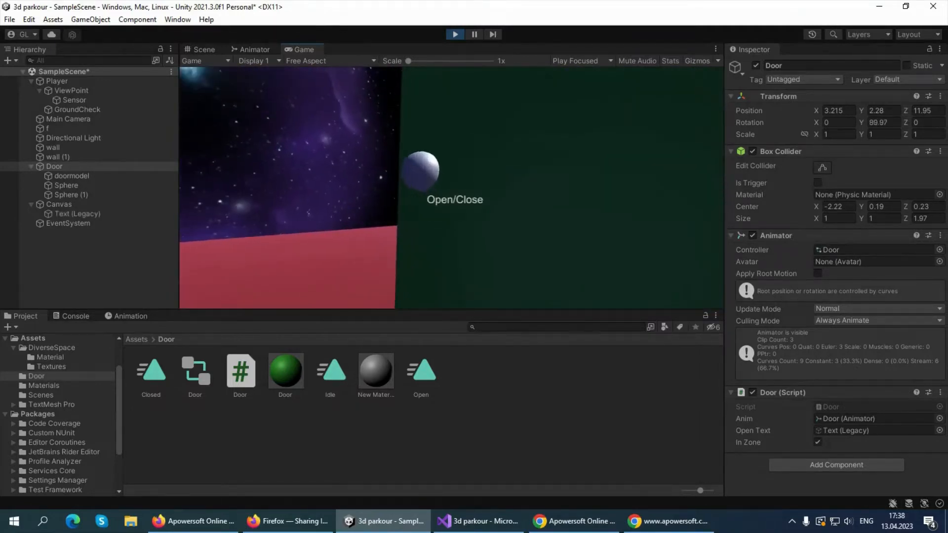
key(s)
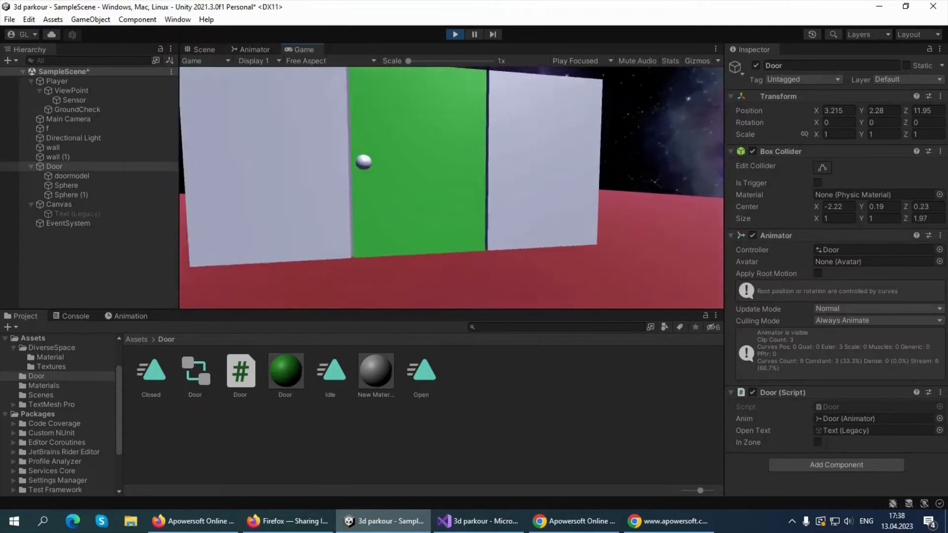
Open the door from the front again, pass through the doorway and close it behind the player.
key(w)
key(e)
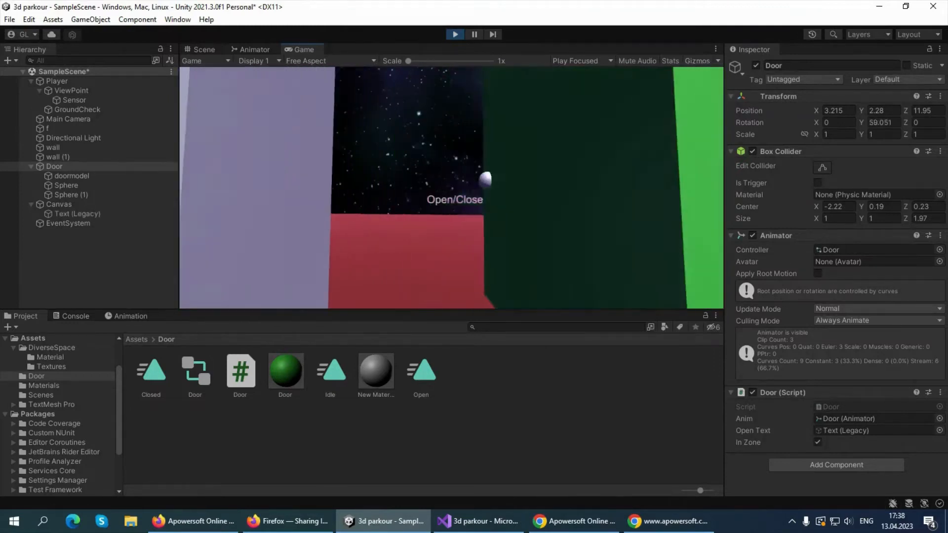
key(w)
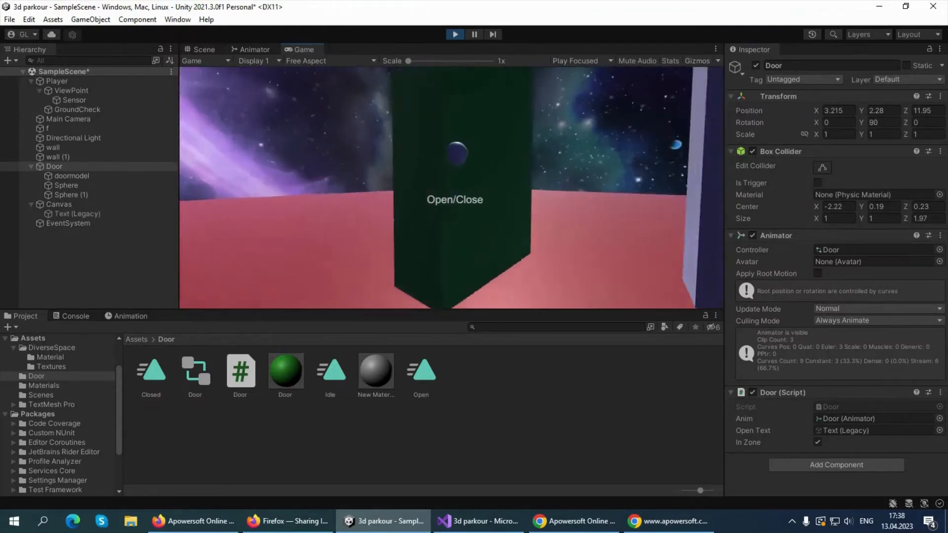
key(e)
key(w)
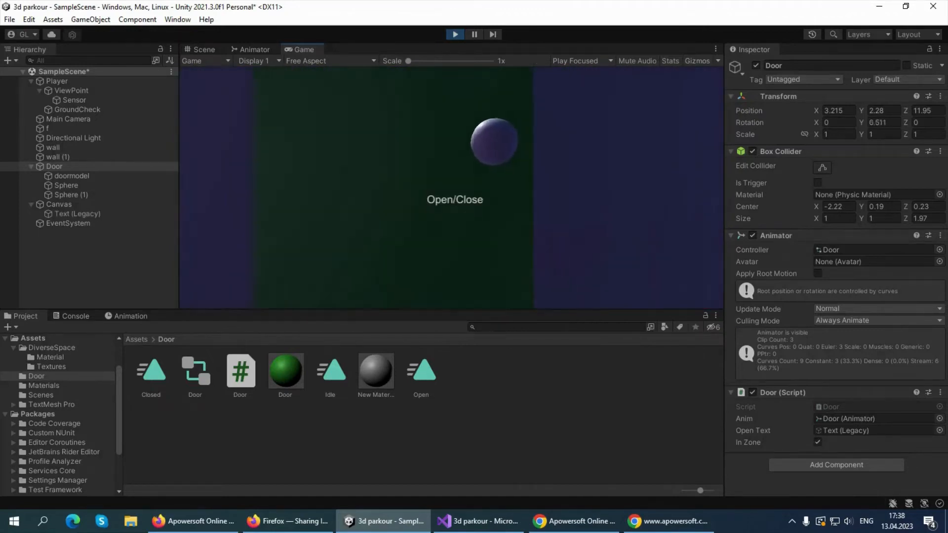
Test opening the door once more from the far side and return the player through the doorway.
key(e)
key(s)
key(w)
key(w)
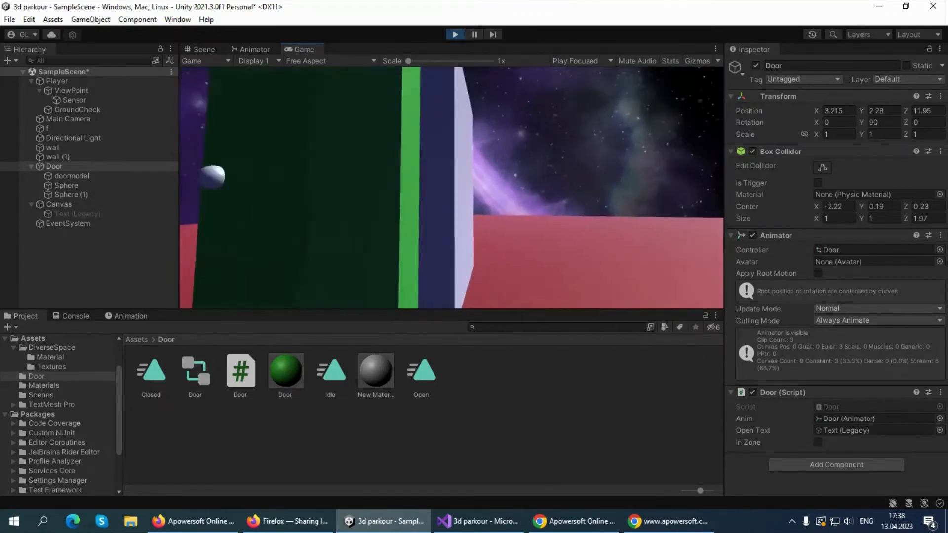
Close the door from the front side and walk the player around in front of the wall.
key(s)
key(e)
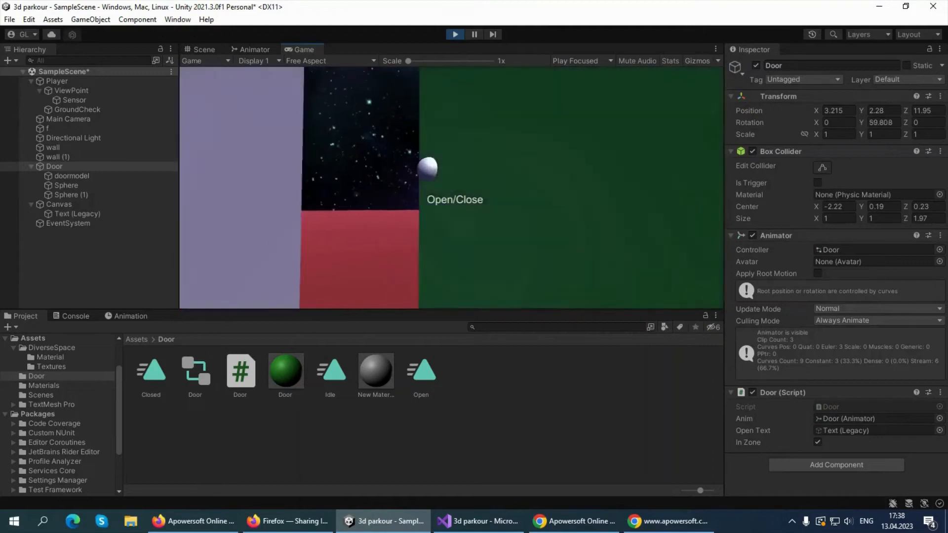
key(s)
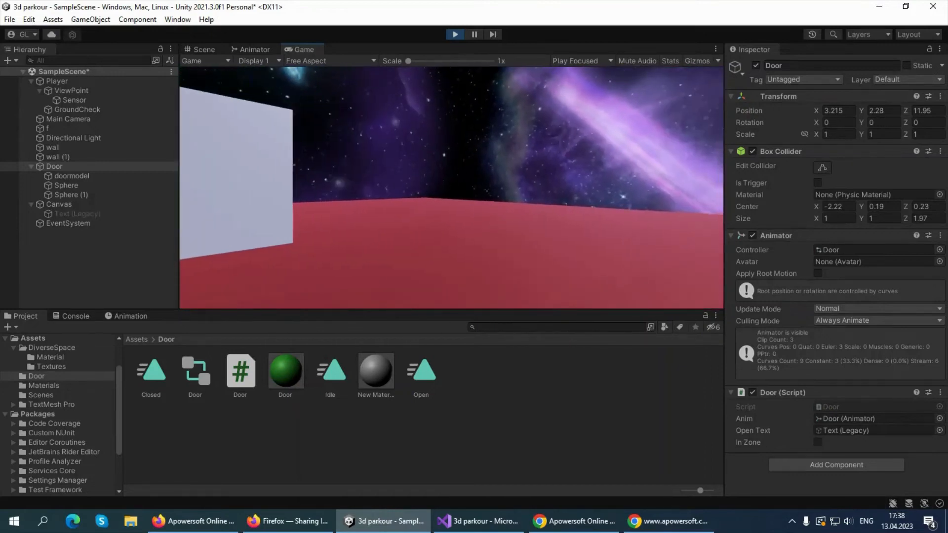
key(w)
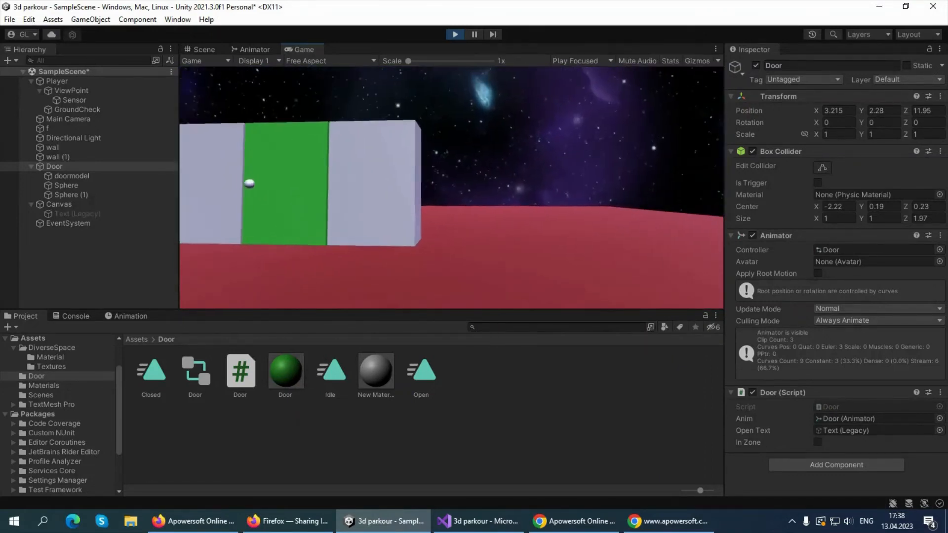
key(w)
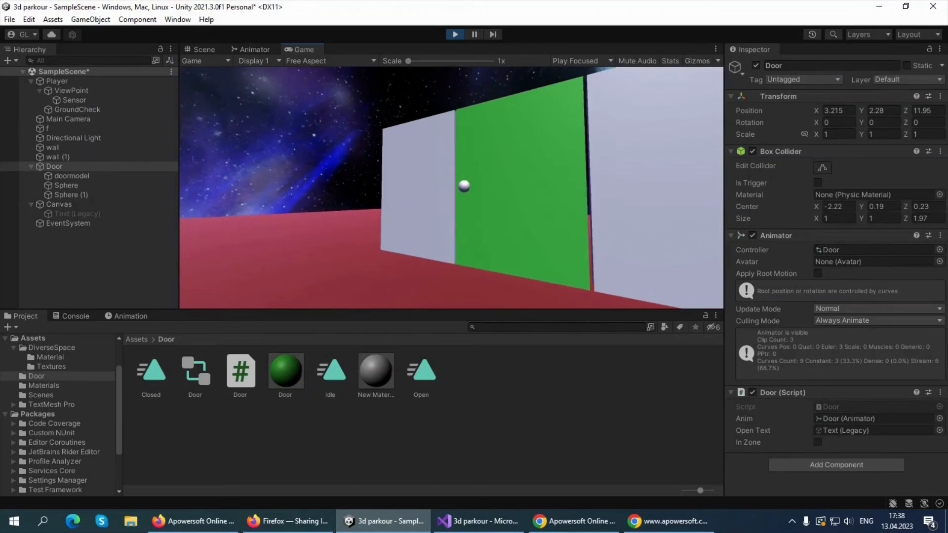